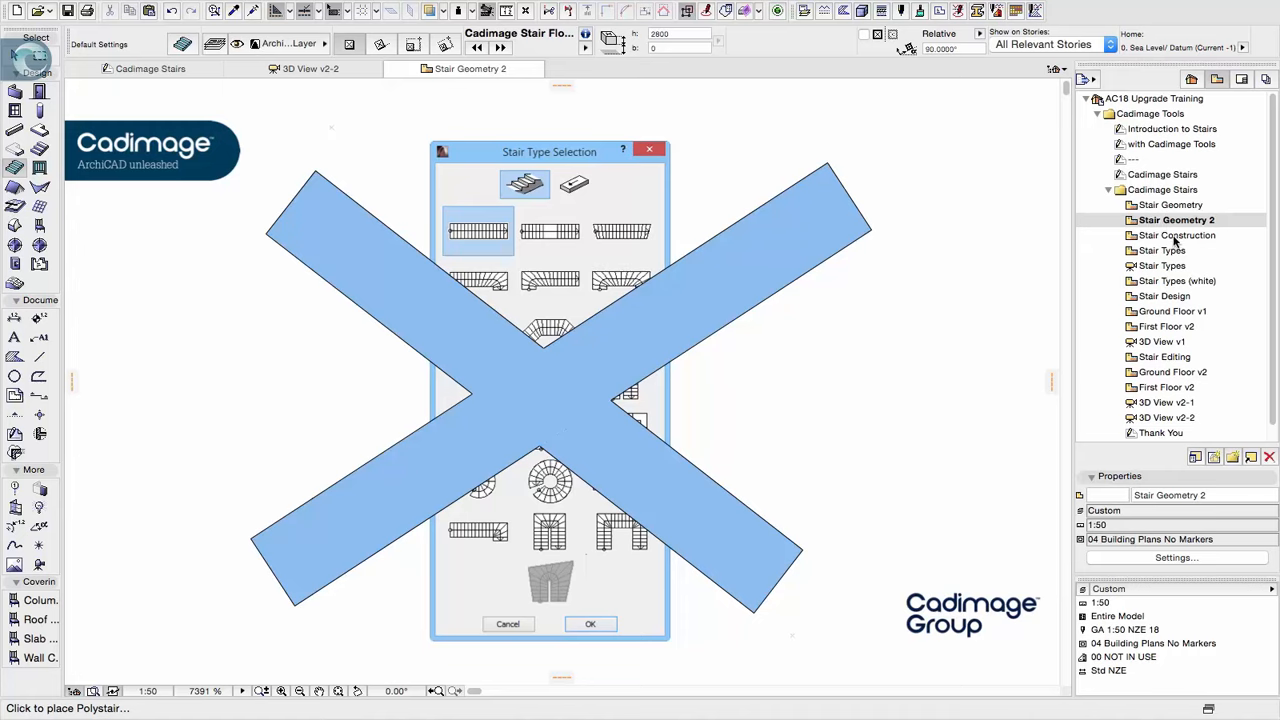
# Review the Stair Construction and Stair Types plans, and examine the stringer stairs in the Stair Types 3D view
pyautogui.doubleClick(1174, 237)
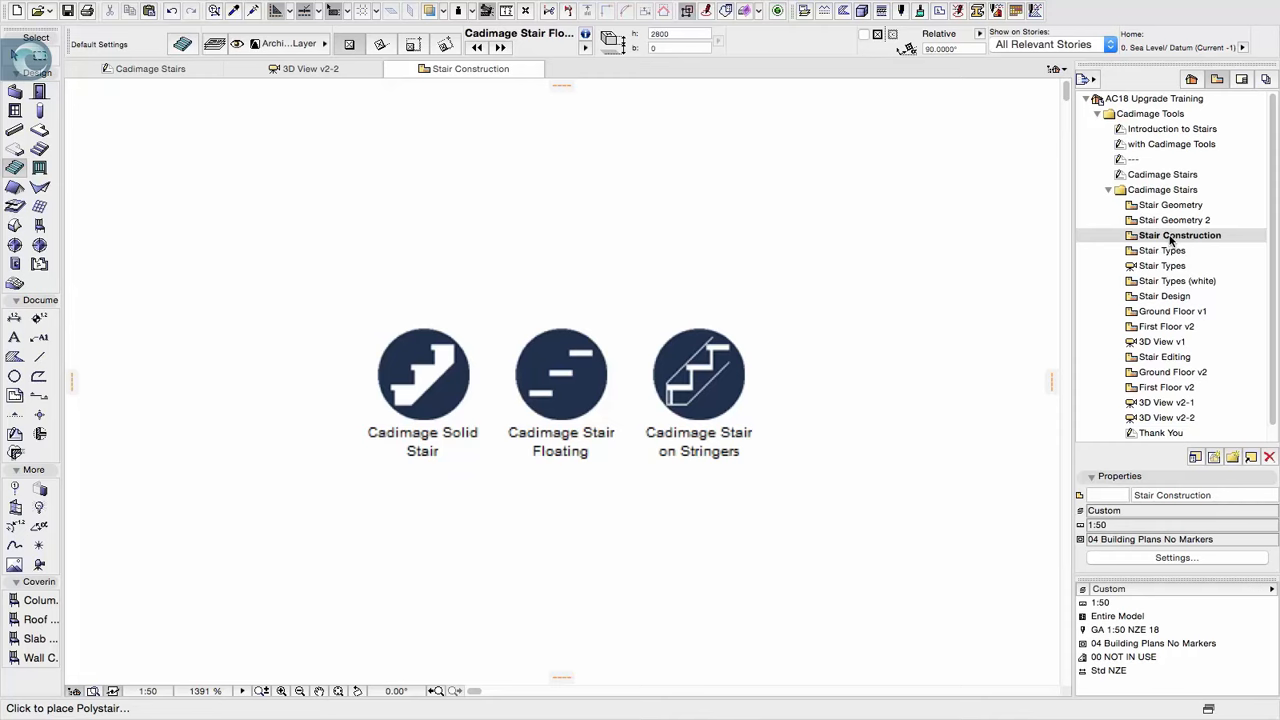
pyautogui.click(1162, 252)
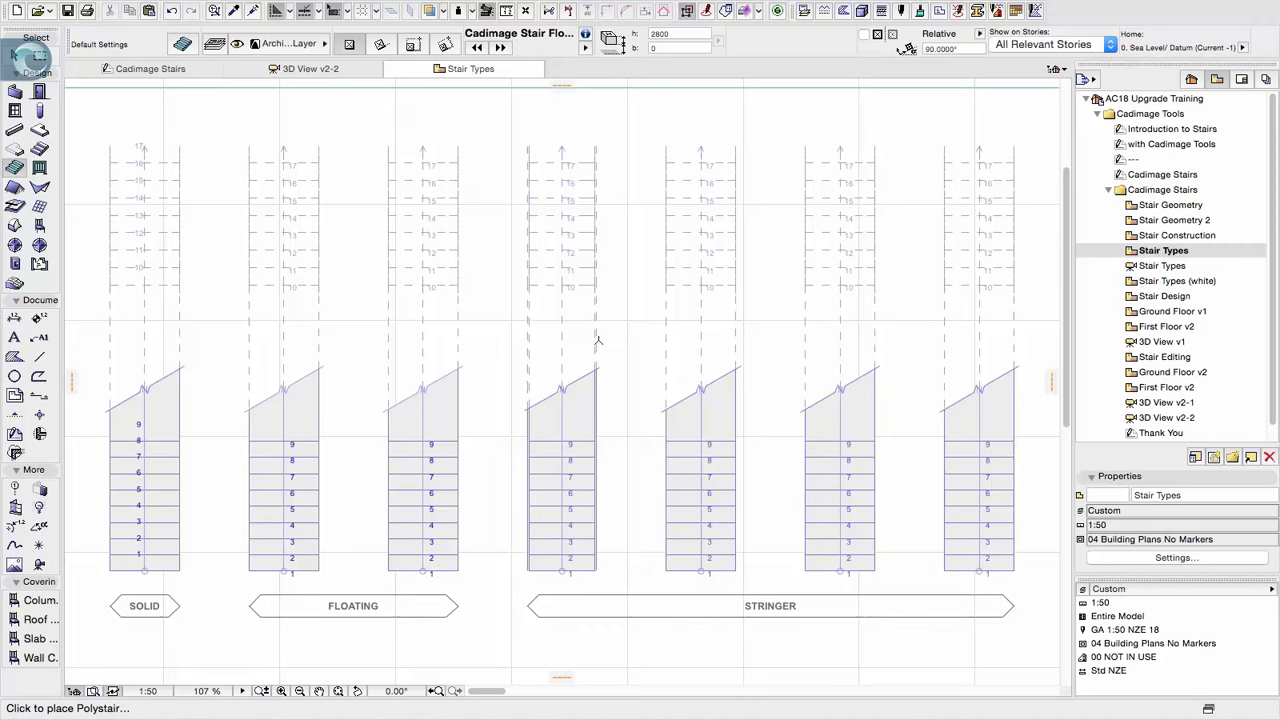
pyautogui.click(1162, 266)
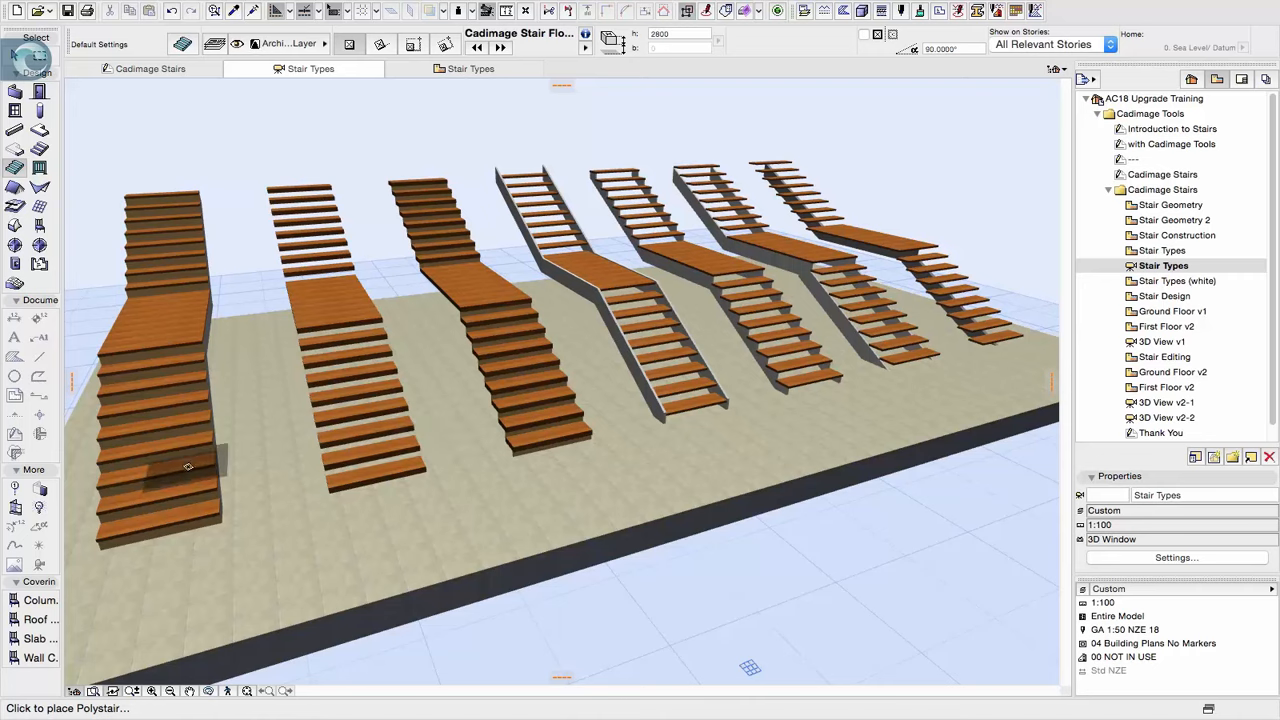
pyautogui.click(16, 60)
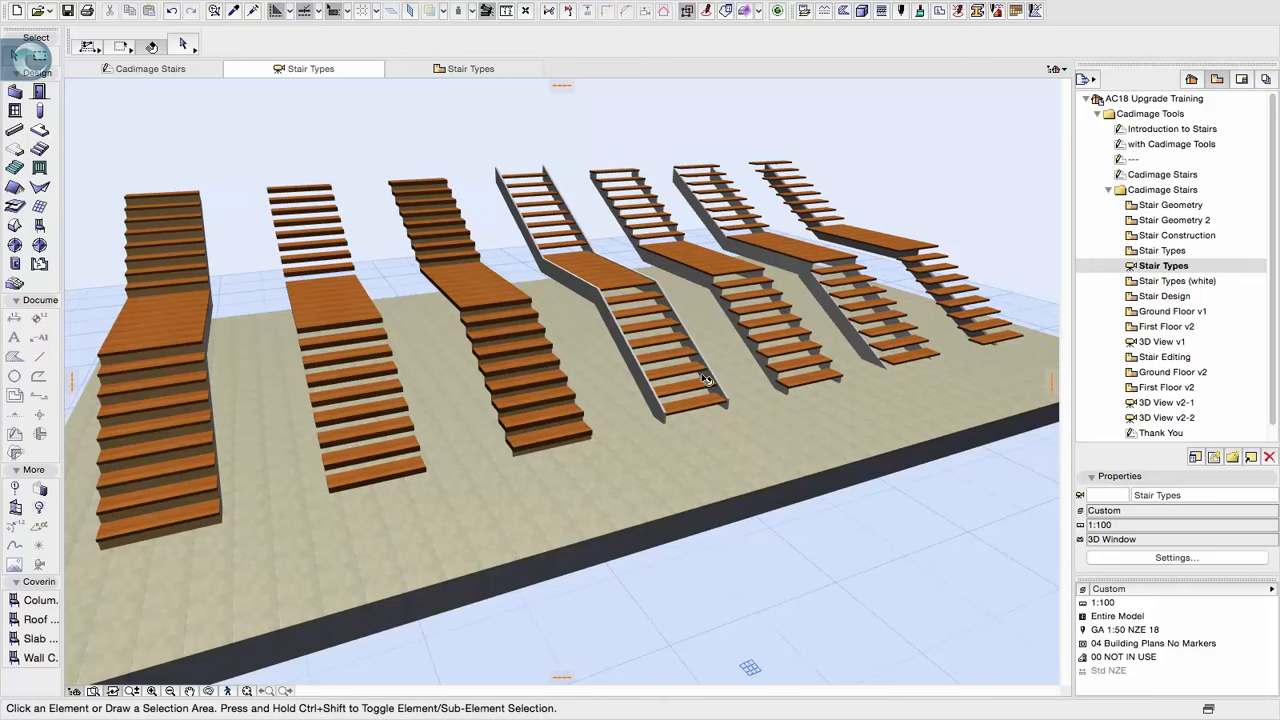
pyautogui.moveTo(705, 380)
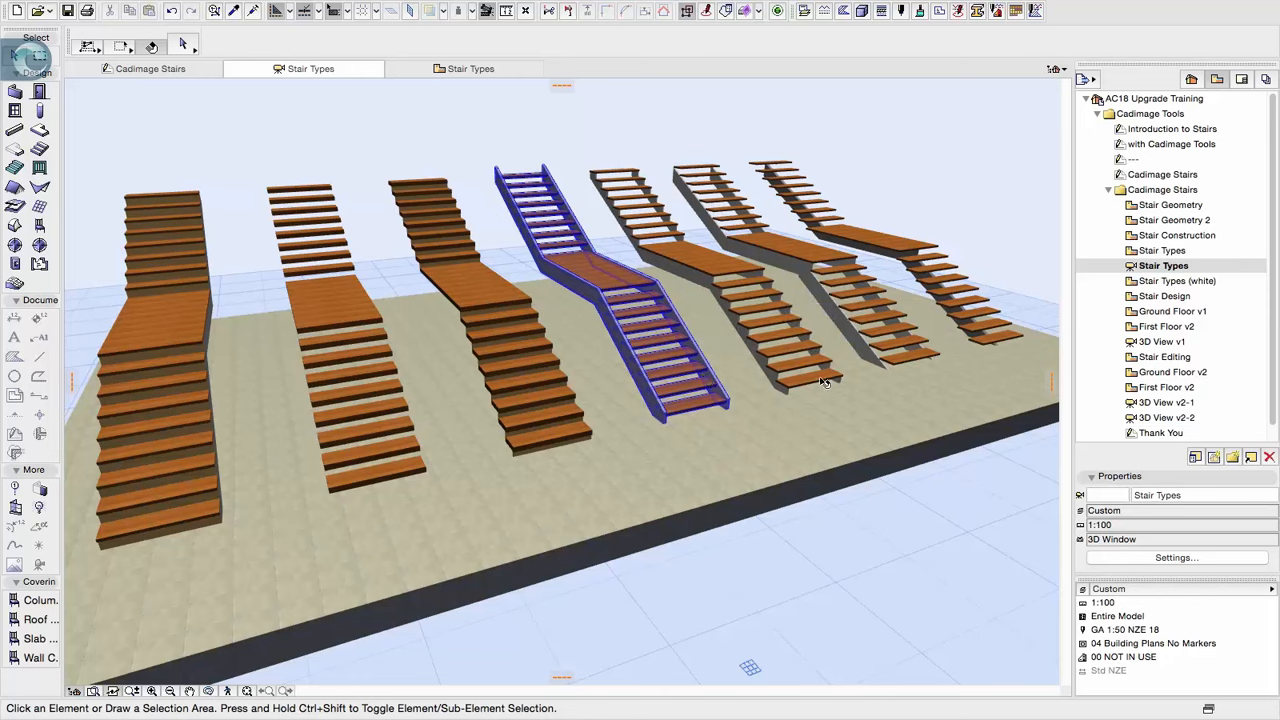
pyautogui.click(878, 390)
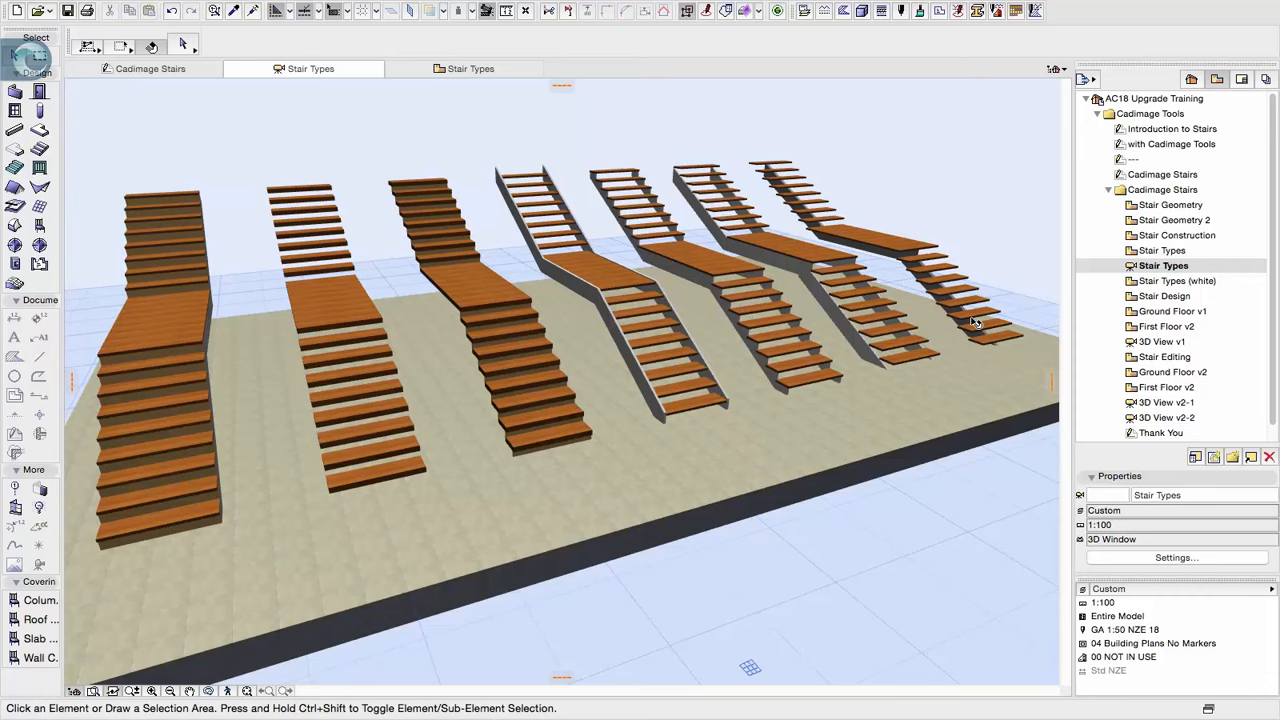
# Open the Stair Design view and choose Cadimage Solid Stair as the Polystair tool's default object, comparing it with the other two stair types
pyautogui.doubleClick(1166, 297)
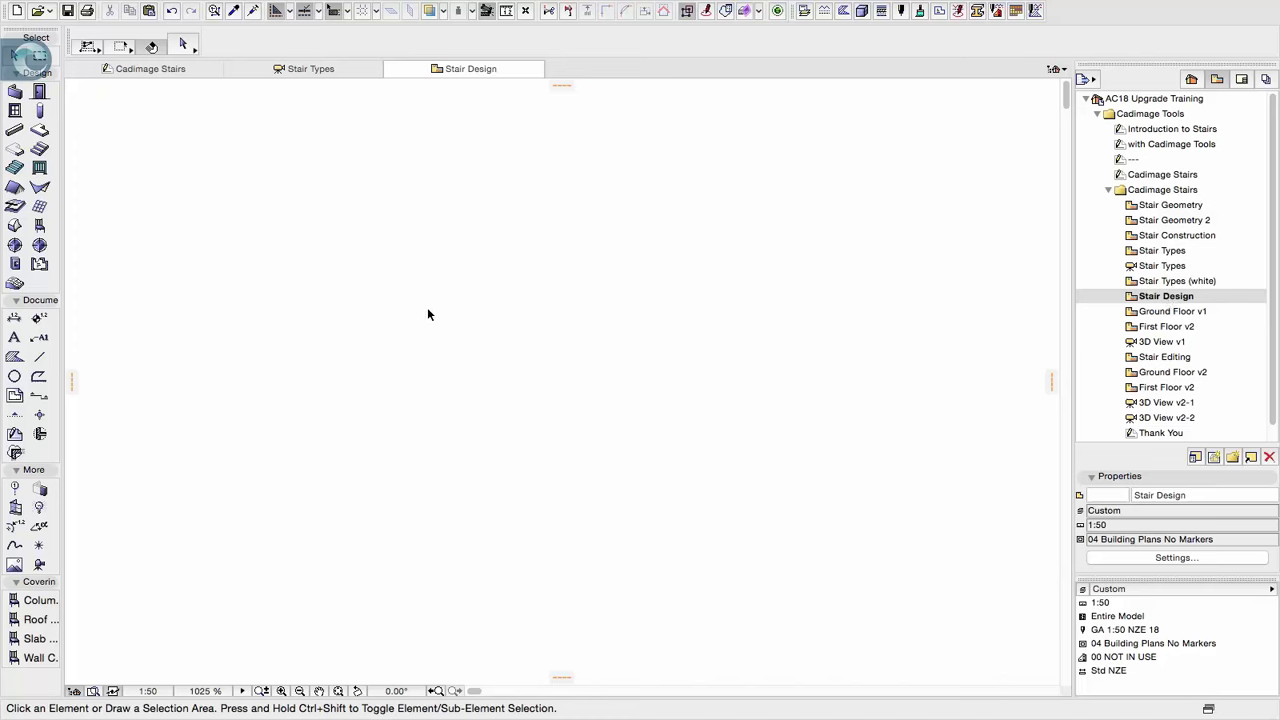
pyautogui.click(17, 171)
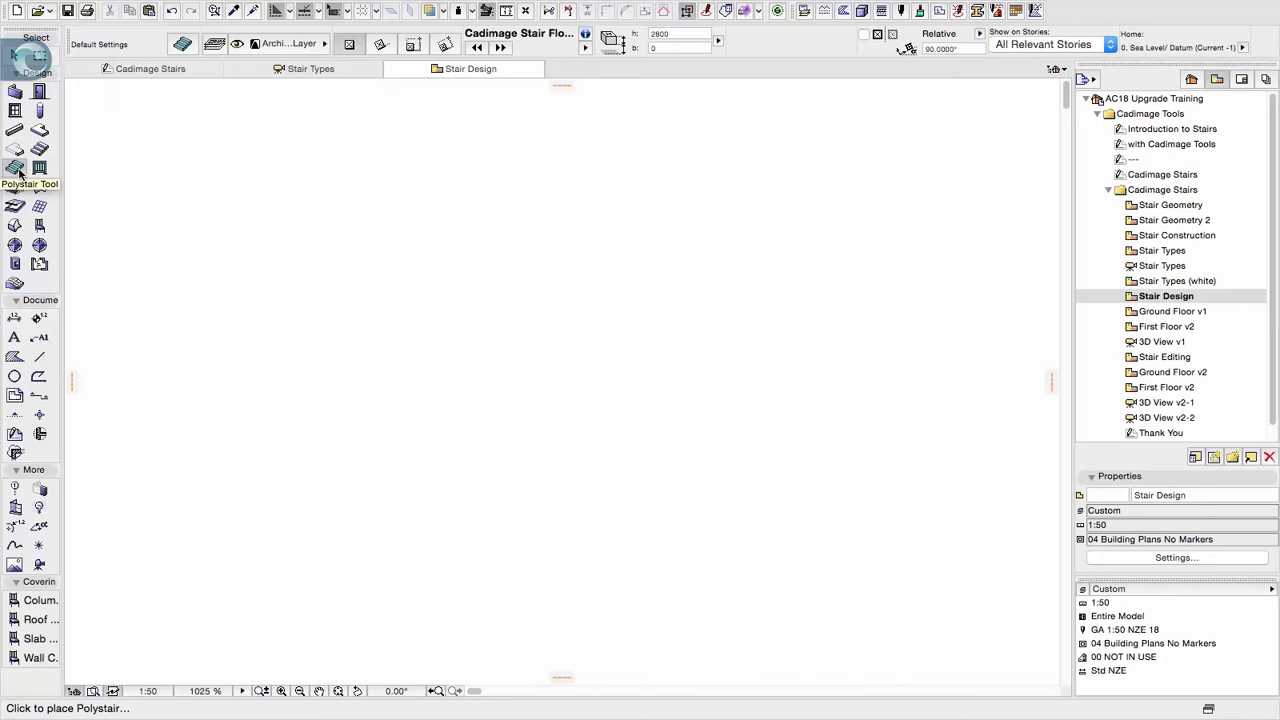
pyautogui.doubleClick(17, 171)
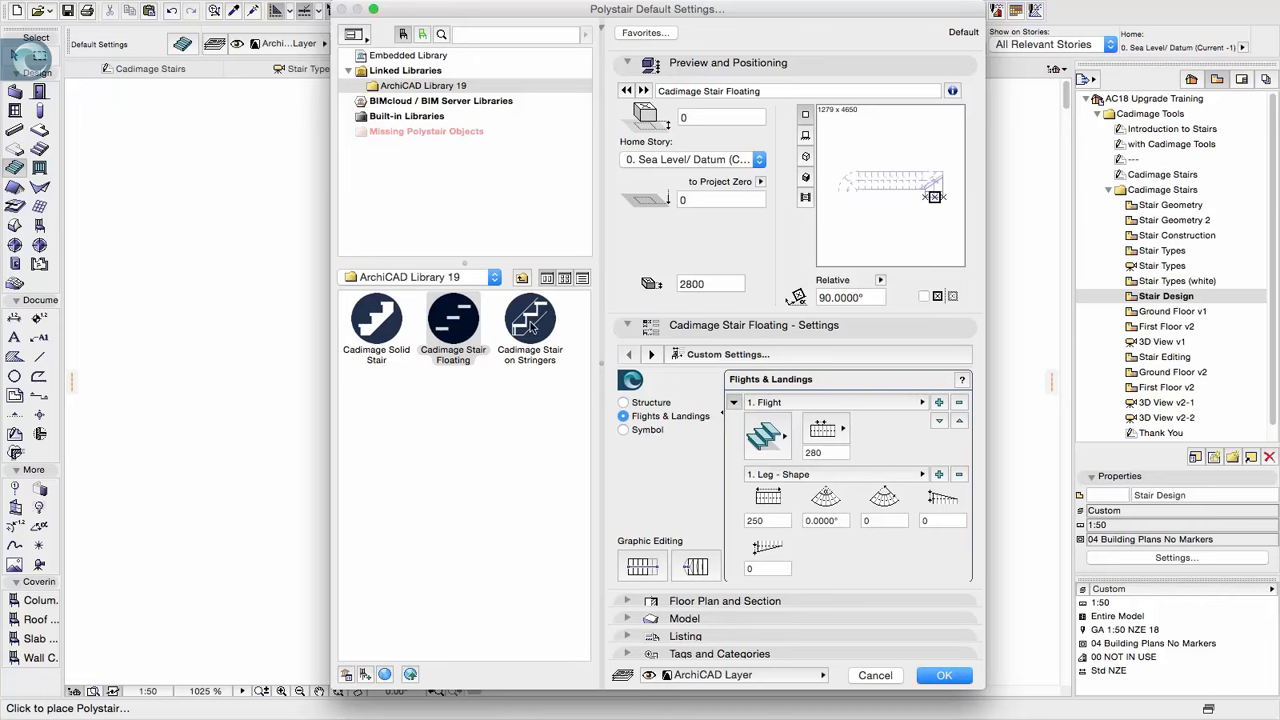
pyautogui.click(379, 335)
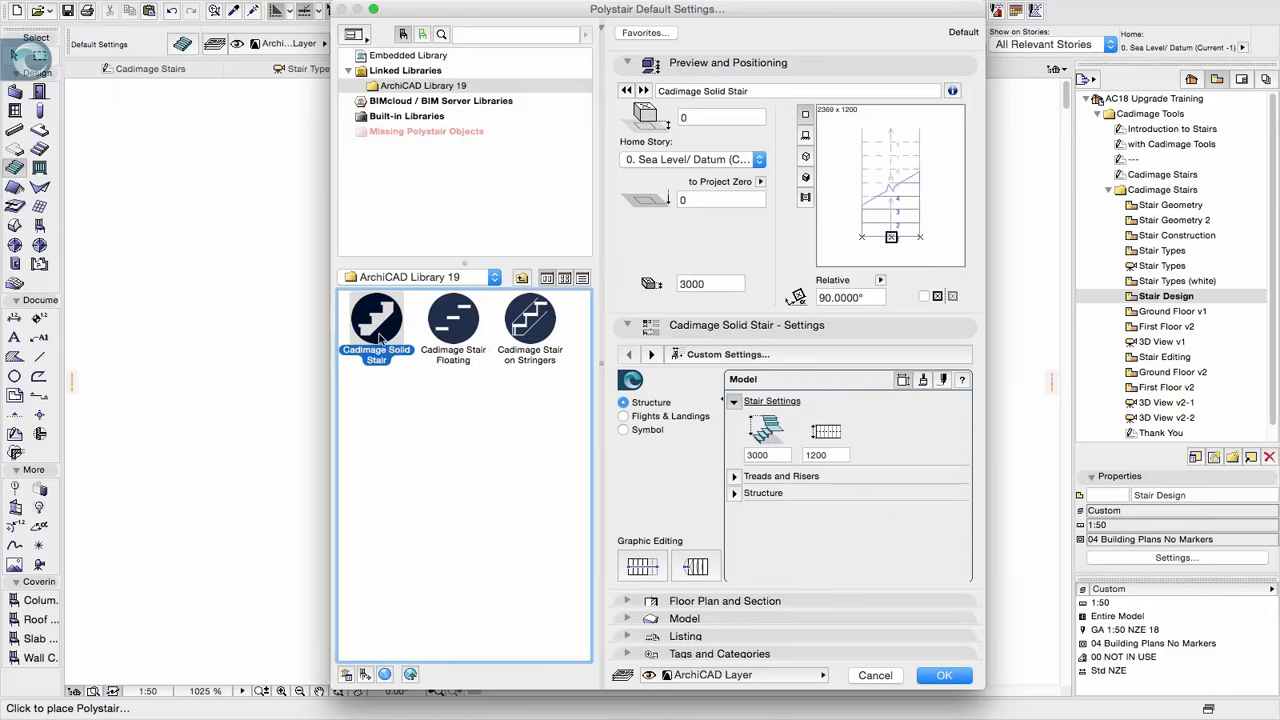
pyautogui.click(458, 336)
pyautogui.click(529, 335)
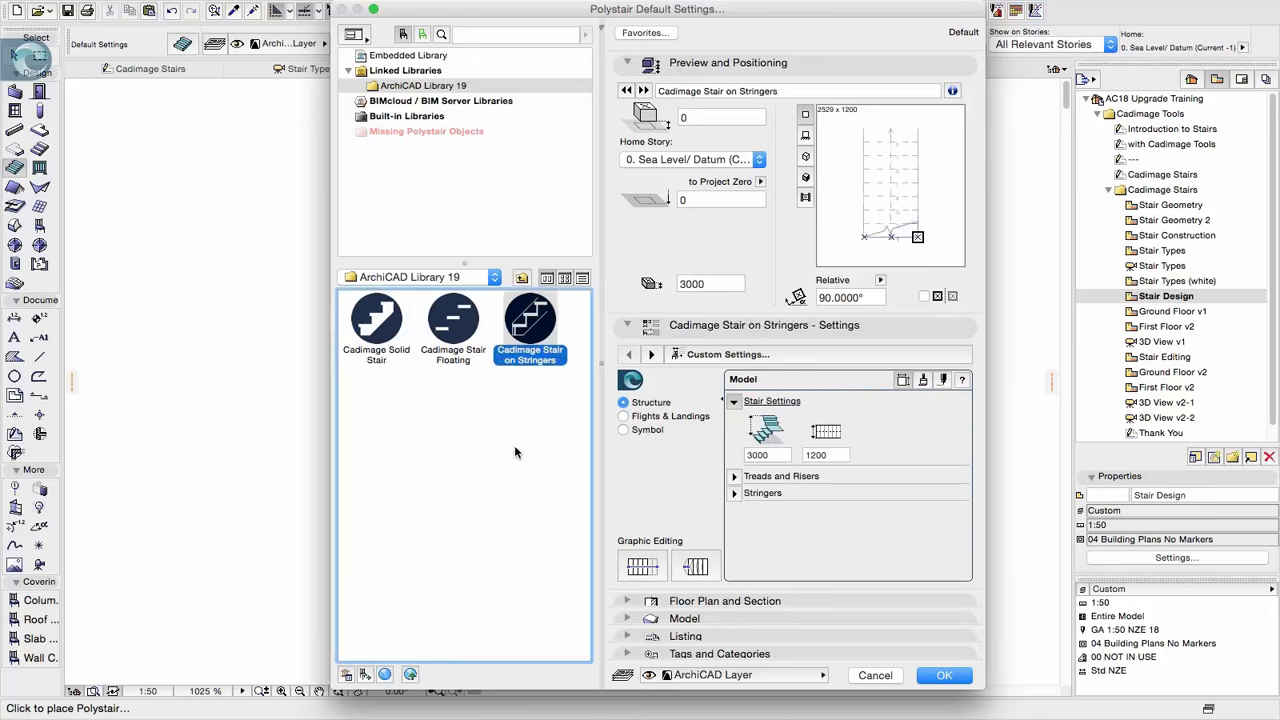
pyautogui.click(380, 332)
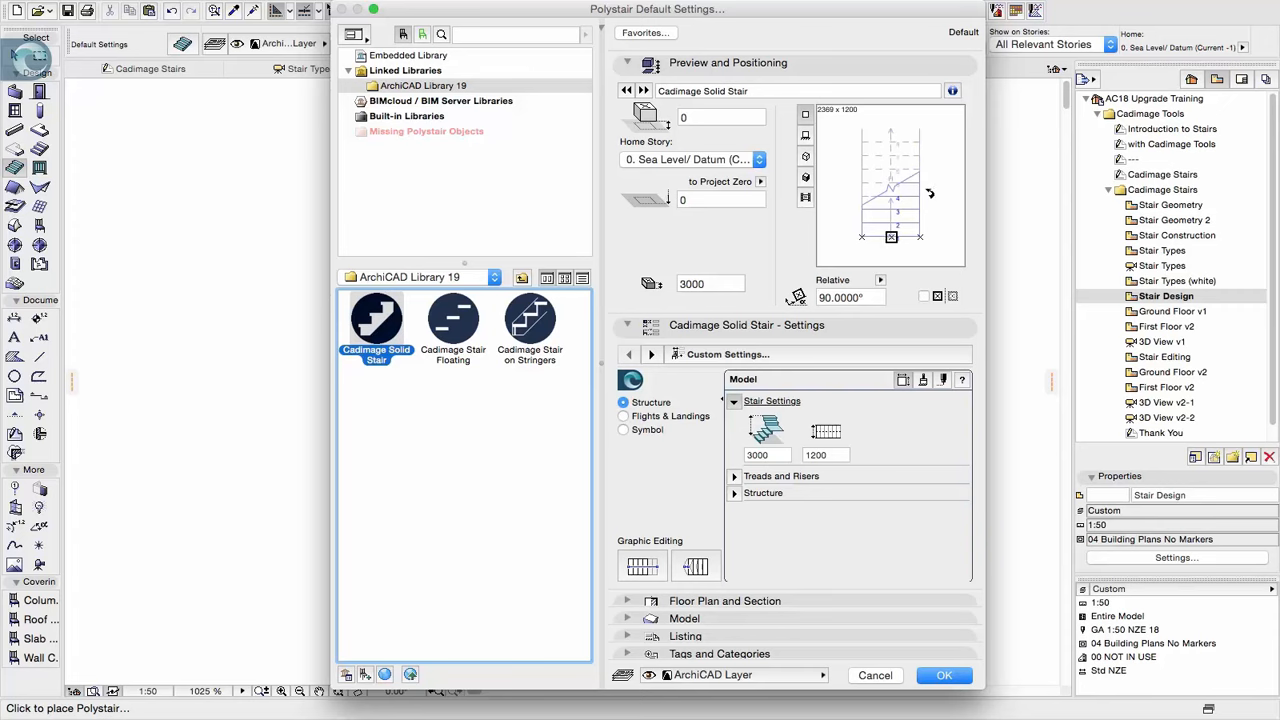
# Try the anchor points along the solid stair's starting edge and set the anchor to its left corner
pyautogui.click(862, 236)
pyautogui.click(920, 236)
pyautogui.click(891, 236)
pyautogui.click(863, 237)
pyautogui.click(891, 237)
pyautogui.click(920, 237)
pyautogui.click(891, 237)
pyautogui.click(862, 236)
pyautogui.click(920, 236)
pyautogui.click(891, 236)
pyautogui.click(862, 236)
# Set the solid stair's width to 900 in the default stair settings
pyautogui.click(767, 455)
pyautogui.press('Tab')
pyautogui.write('9')
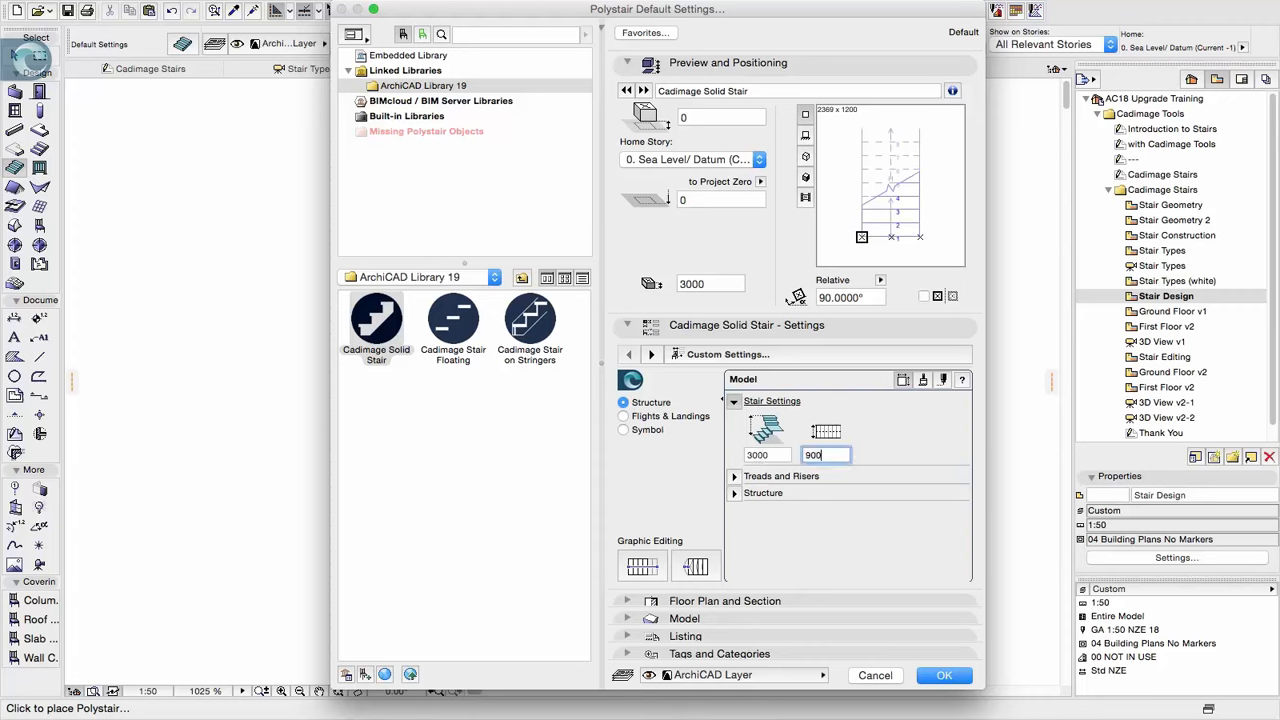
# Set the stair's riser type to Angled Risers in the treads and risers settings
pyautogui.click(781, 476)
pyautogui.click(778, 451)
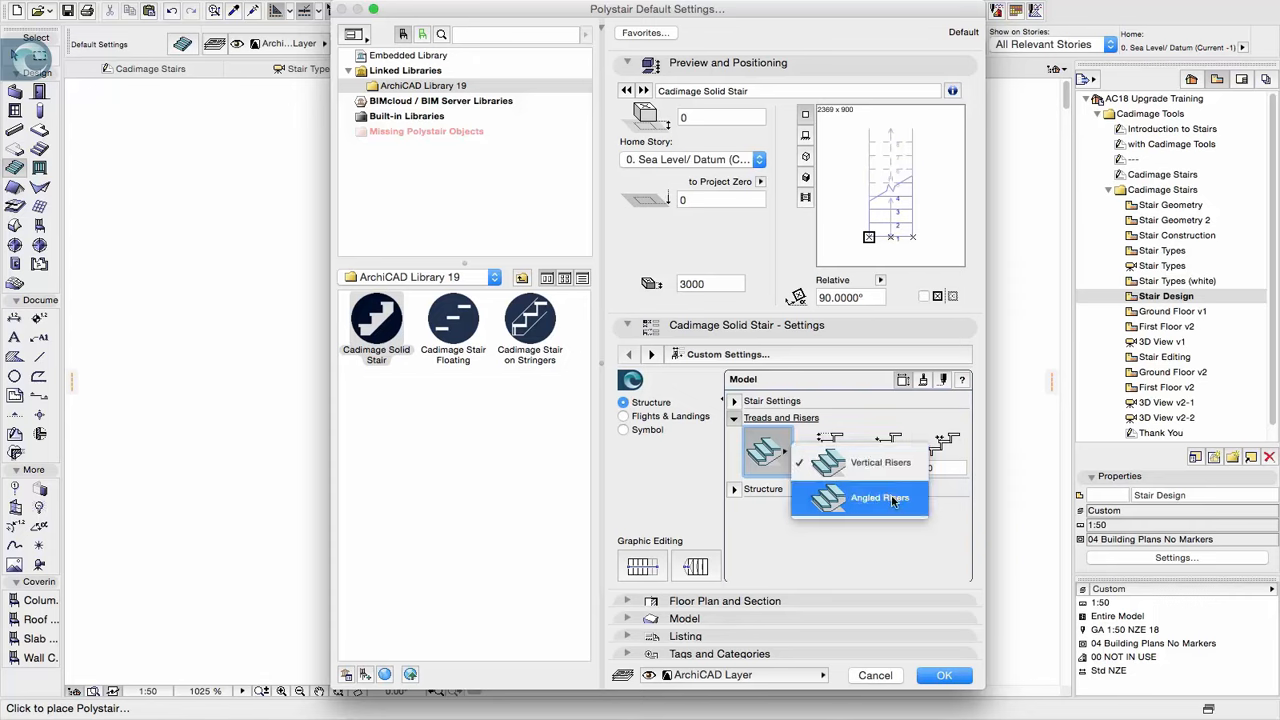
pyautogui.click(866, 498)
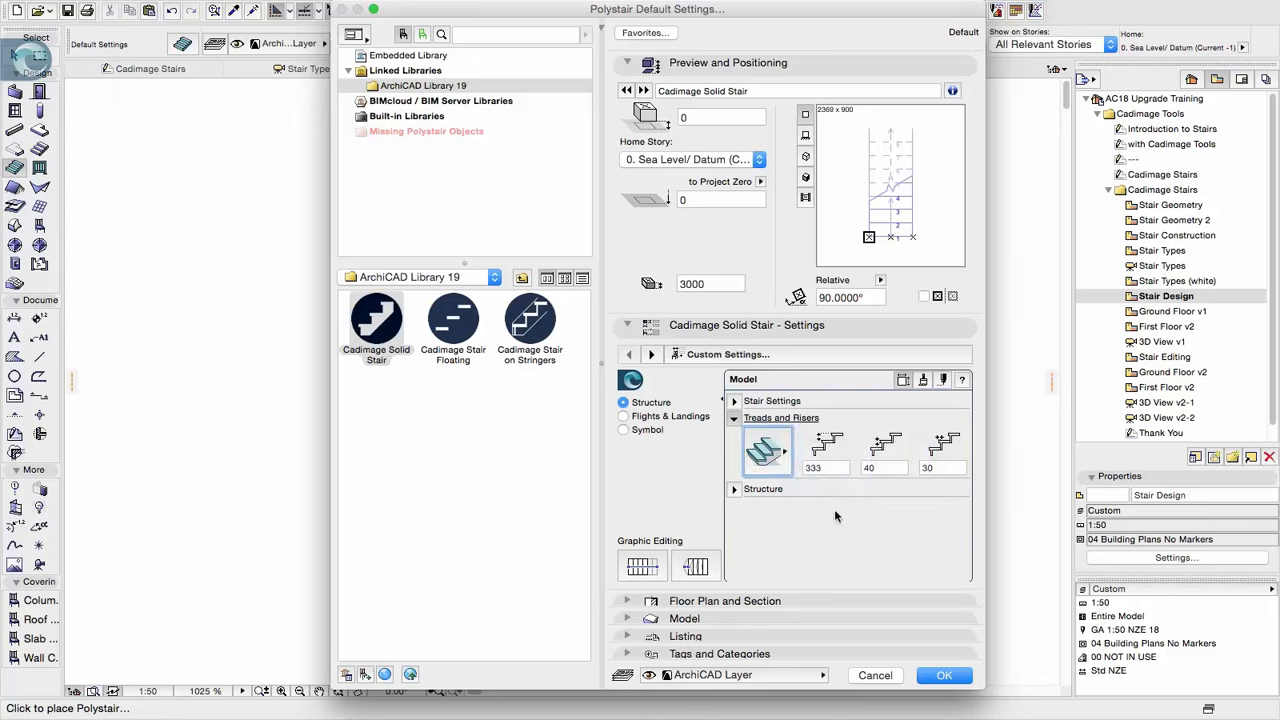
pyautogui.click(838, 468)
pyautogui.click(934, 468)
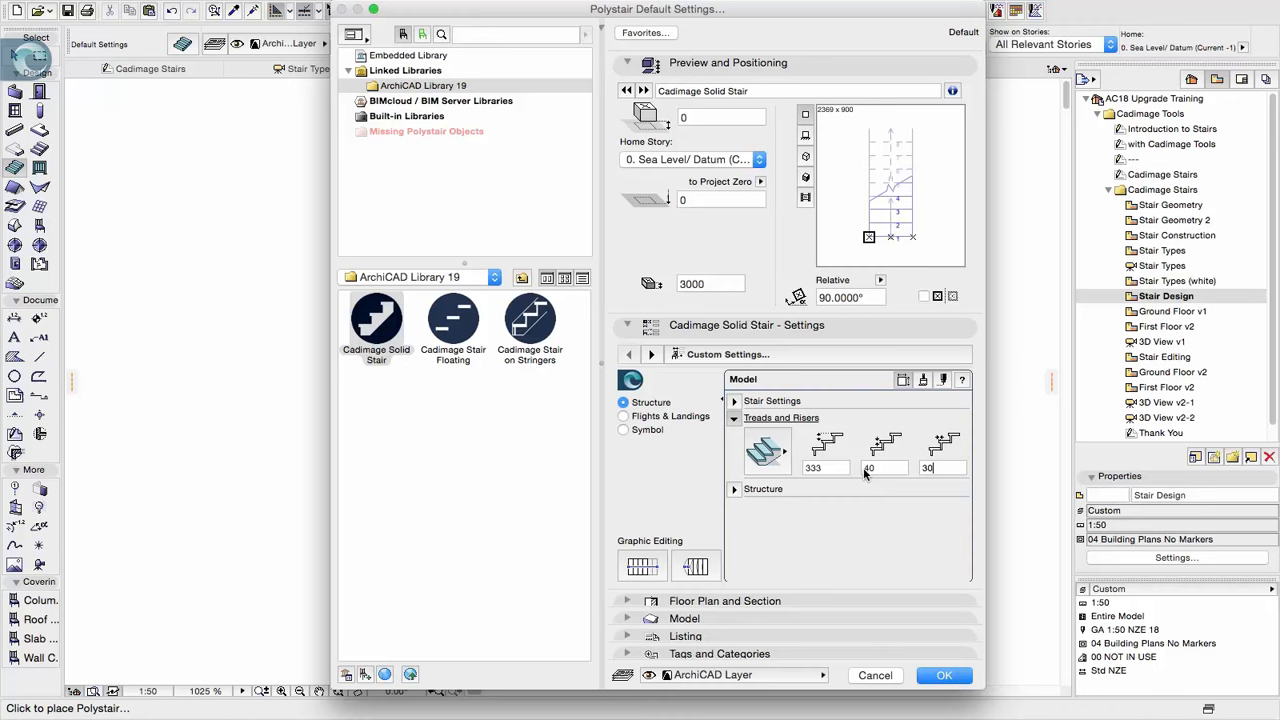
# Set the side offset in the solid stair's structure settings to 50
pyautogui.click(735, 489)
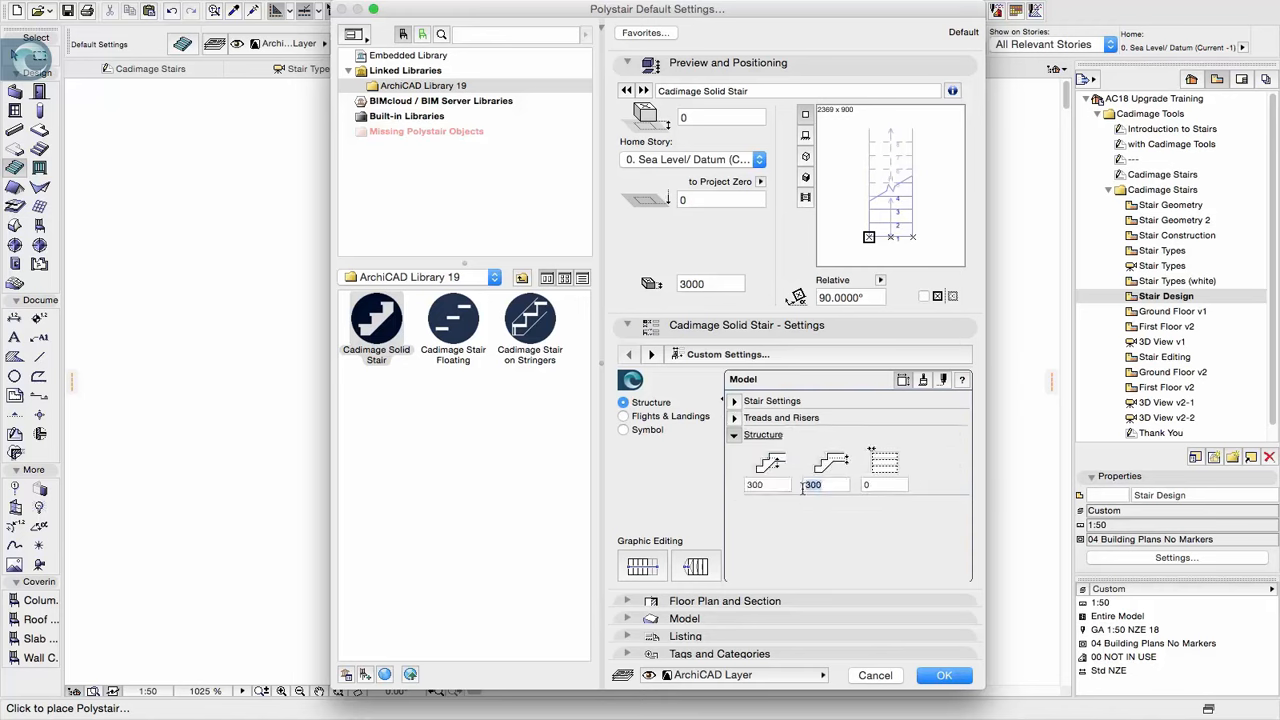
pyautogui.click(882, 483)
pyautogui.write('50')
pyautogui.click(907, 382)
# Assign the Wood - Oak Light surface to the stair's treads
pyautogui.click(921, 381)
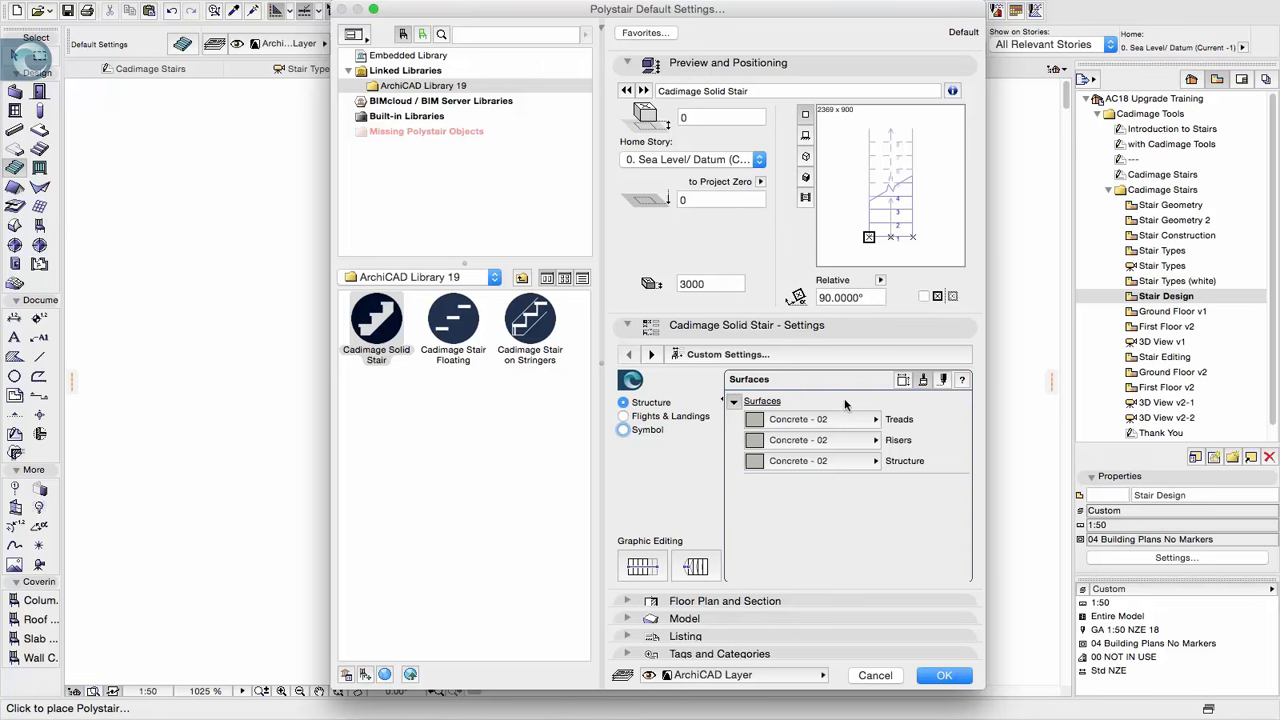
pyautogui.click(848, 419)
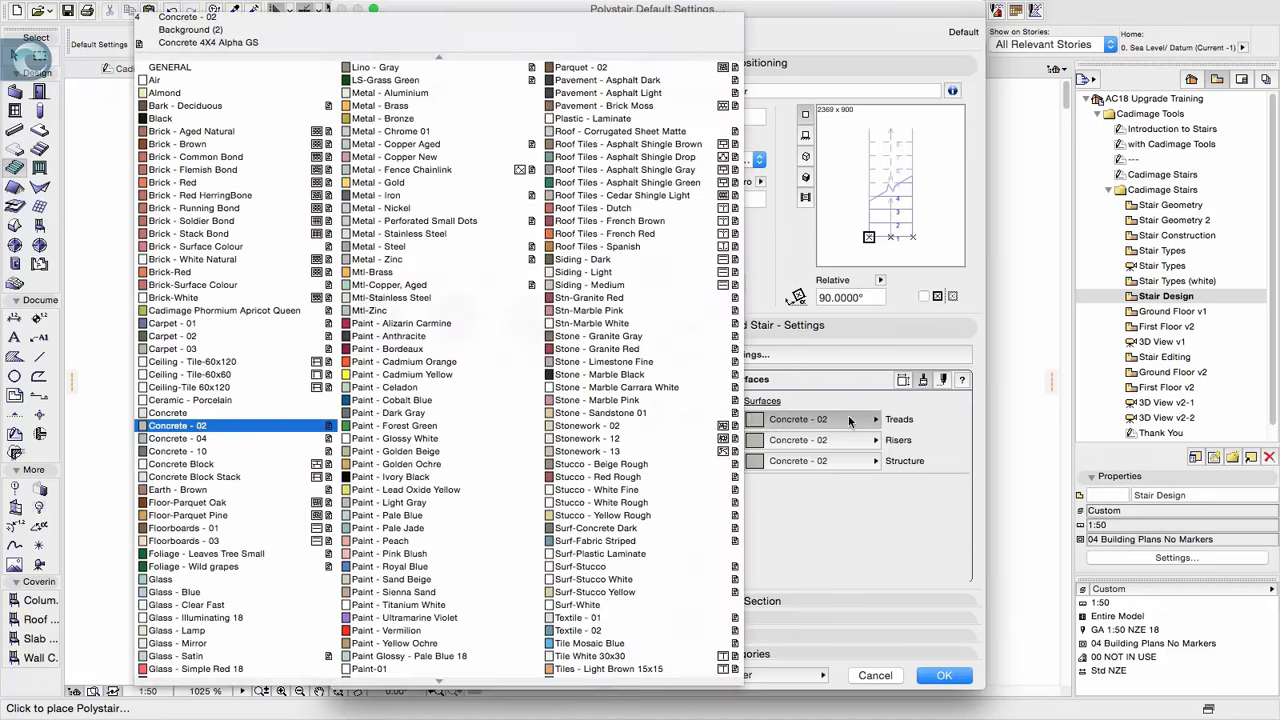
pyautogui.click(420, 528)
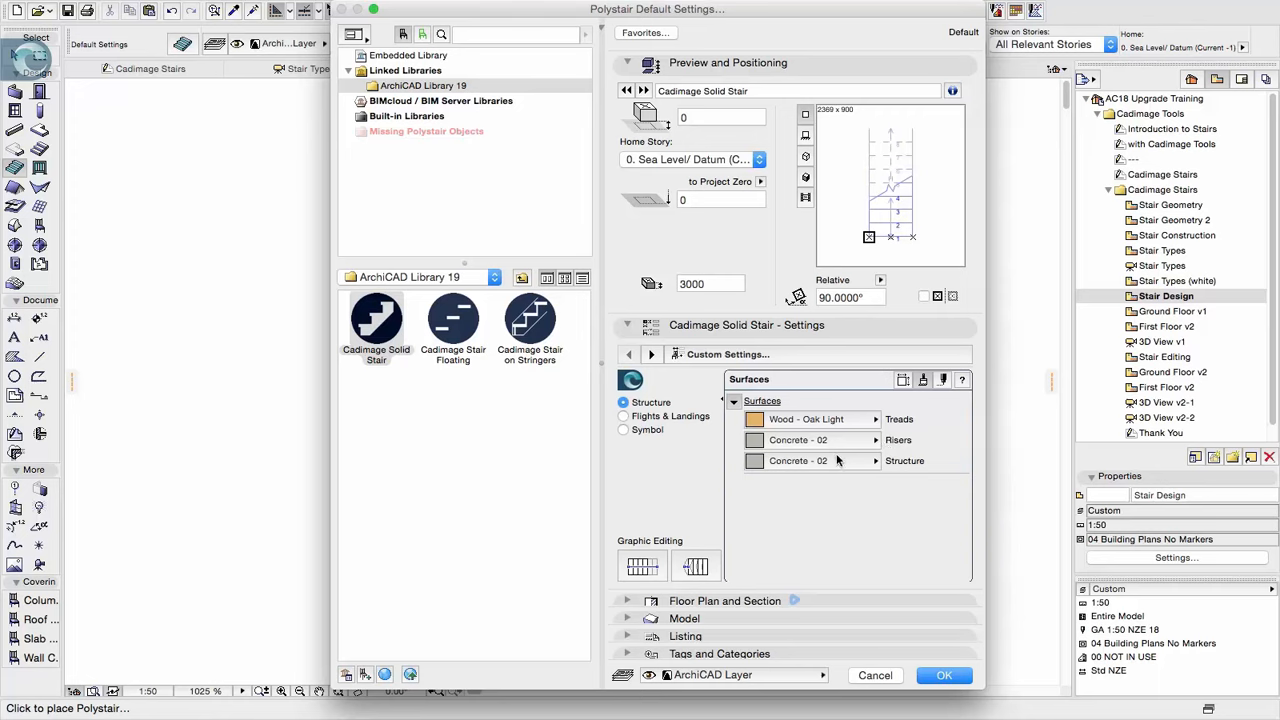
# Review the stair's appearance, flights and landings, and symbol settings, and accept the Polystair defaults
pyautogui.click(943, 381)
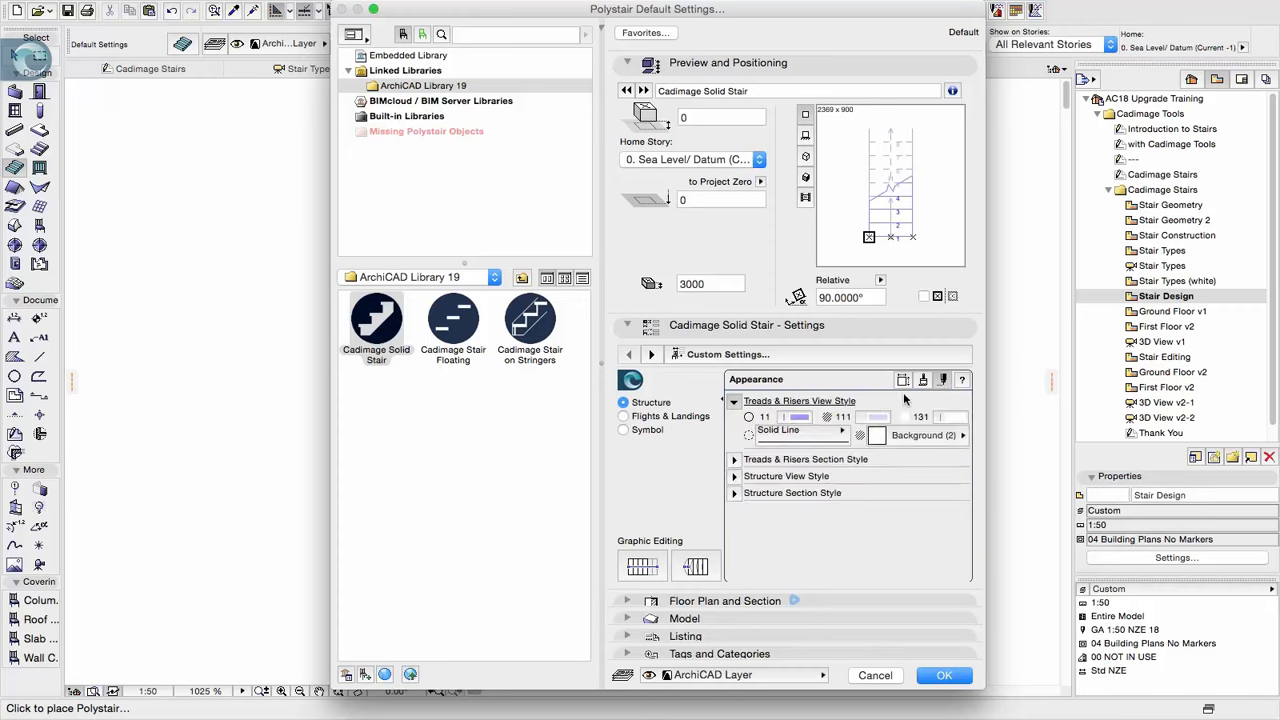
pyautogui.click(902, 381)
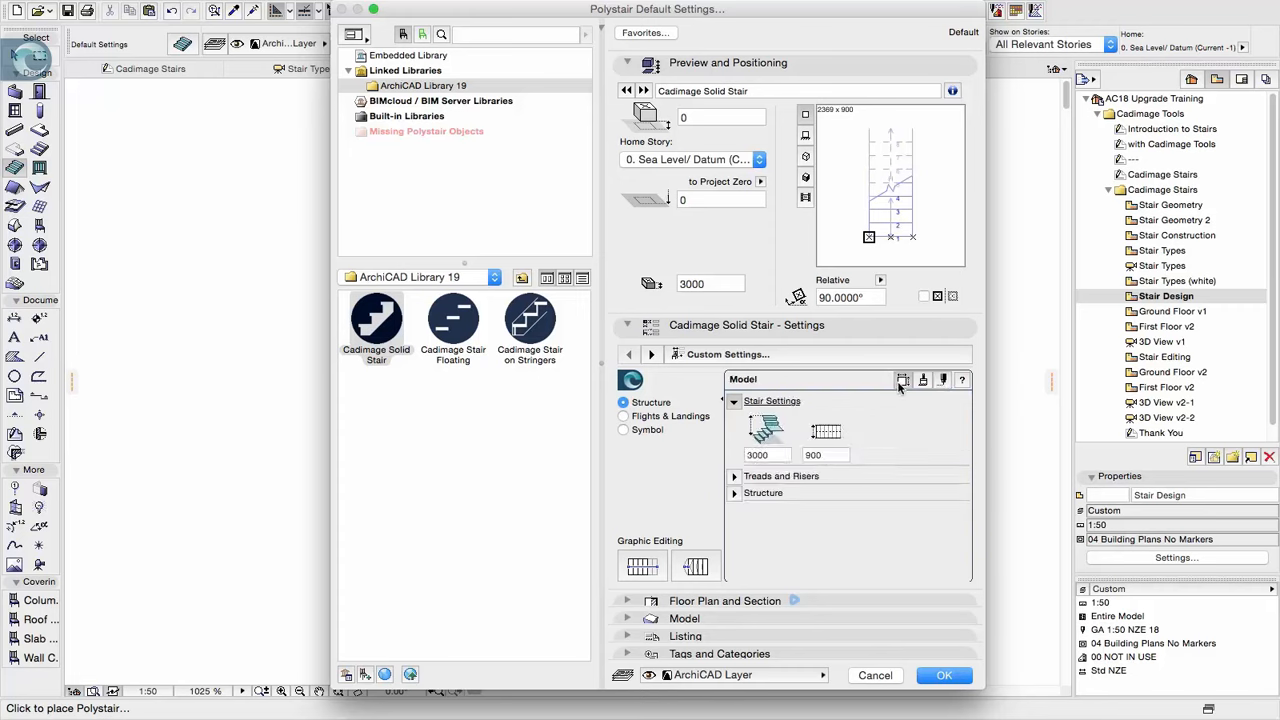
pyautogui.click(662, 418)
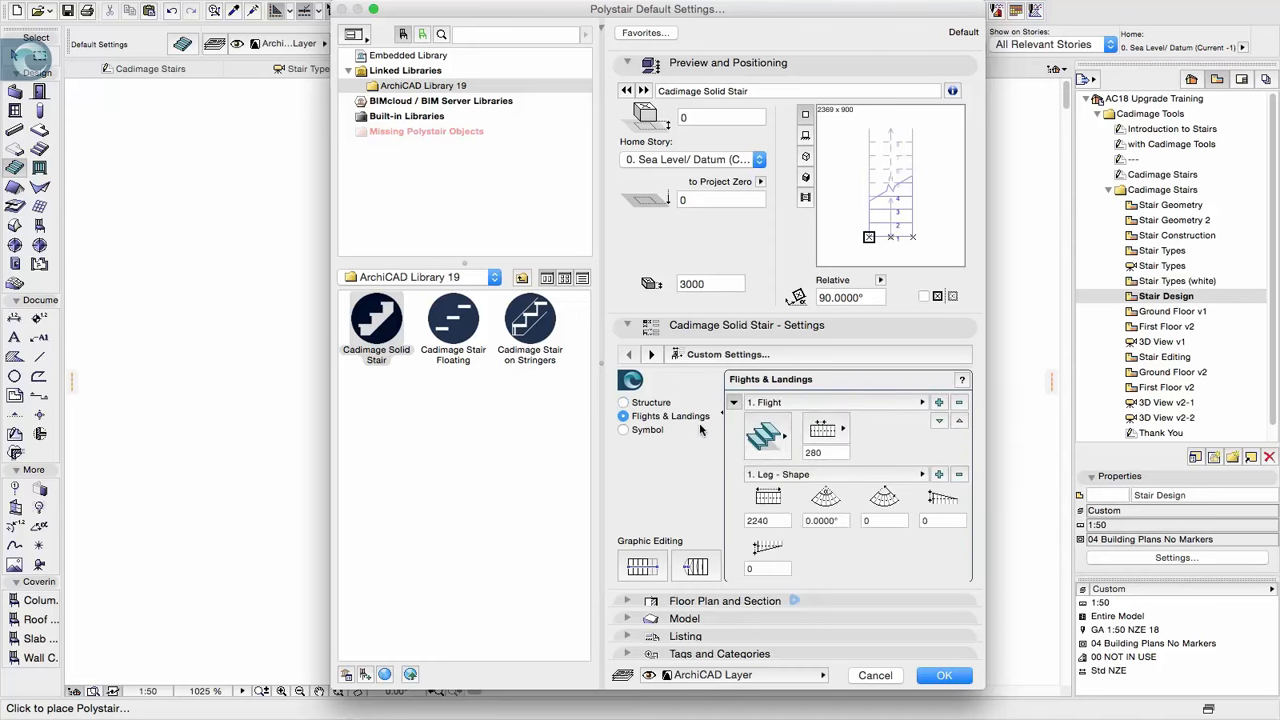
pyautogui.click(648, 431)
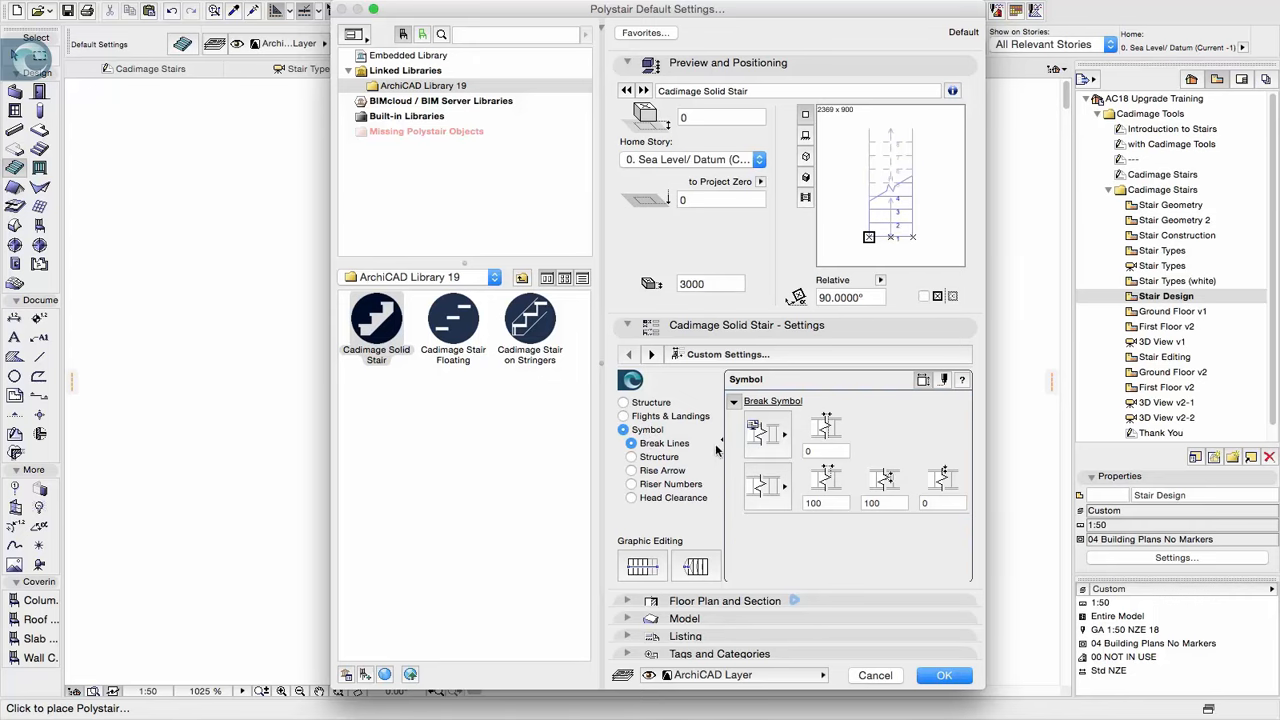
pyautogui.click(957, 678)
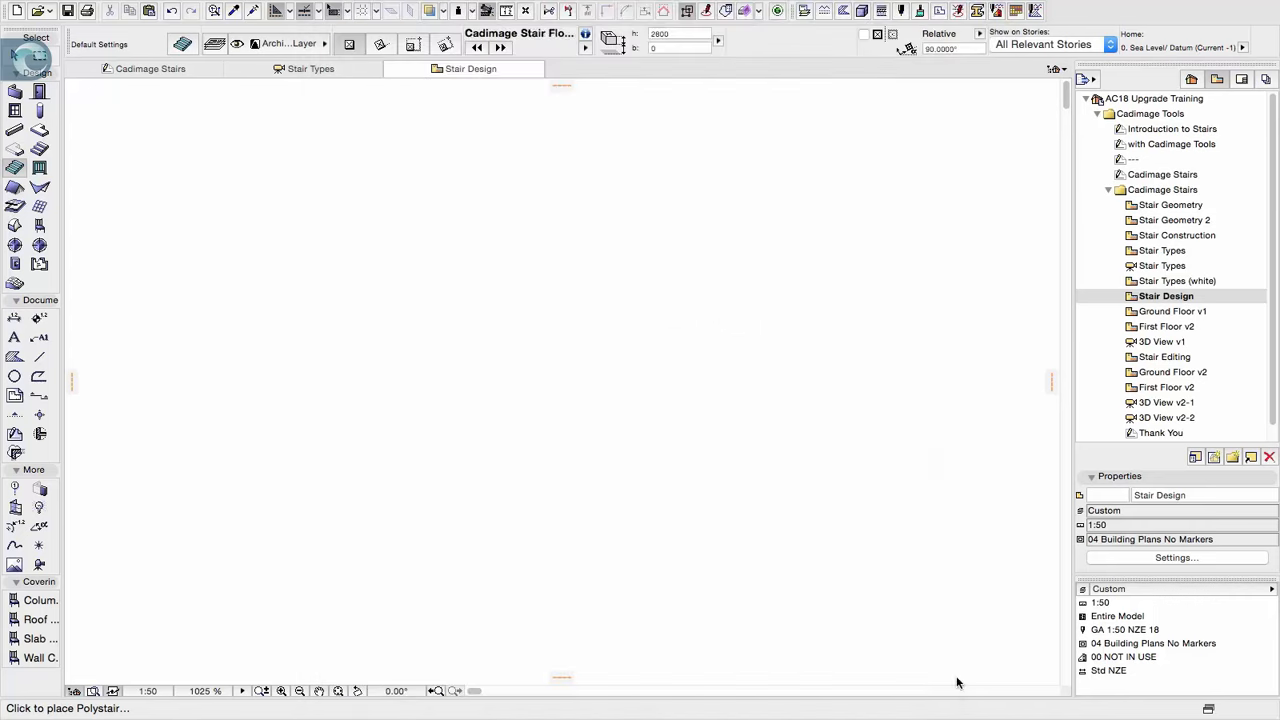
# Draw an L-shaped solid stair along its outer edge, with a horizontal first leg, a winder corner and a second leg running down the plan
pyautogui.scroll(-10, 421, 316)
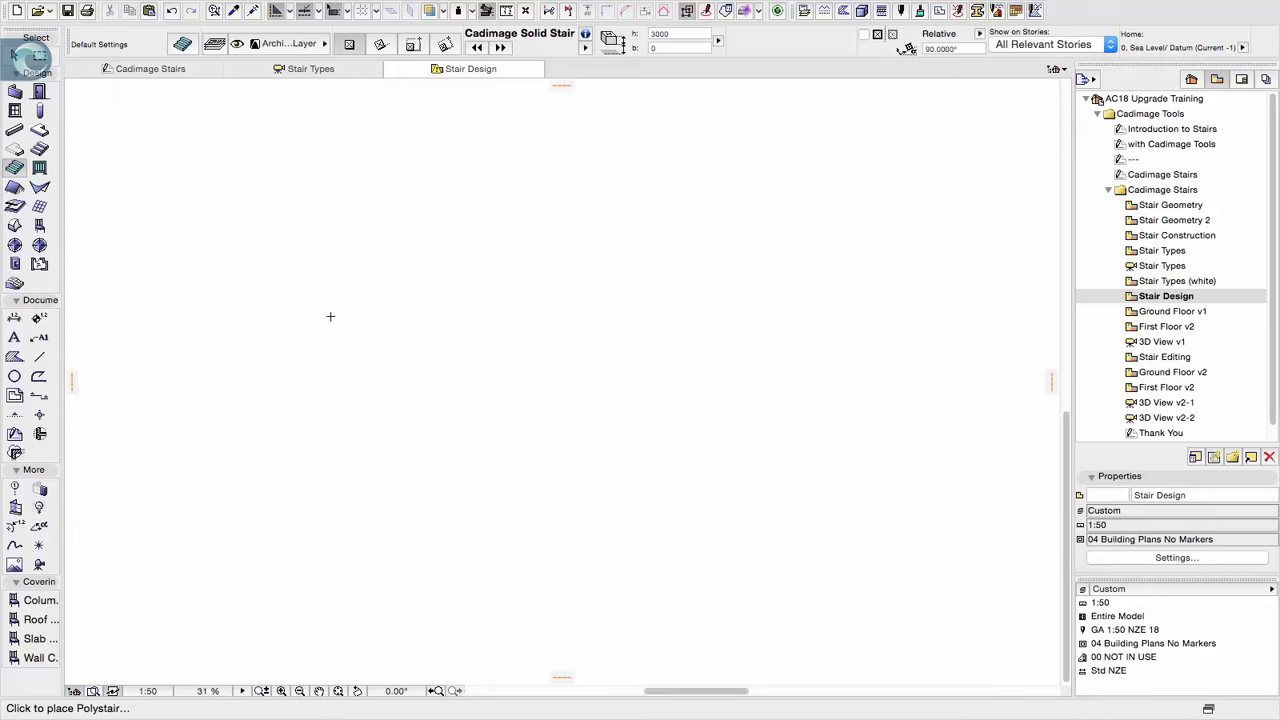
pyautogui.click(391, 333)
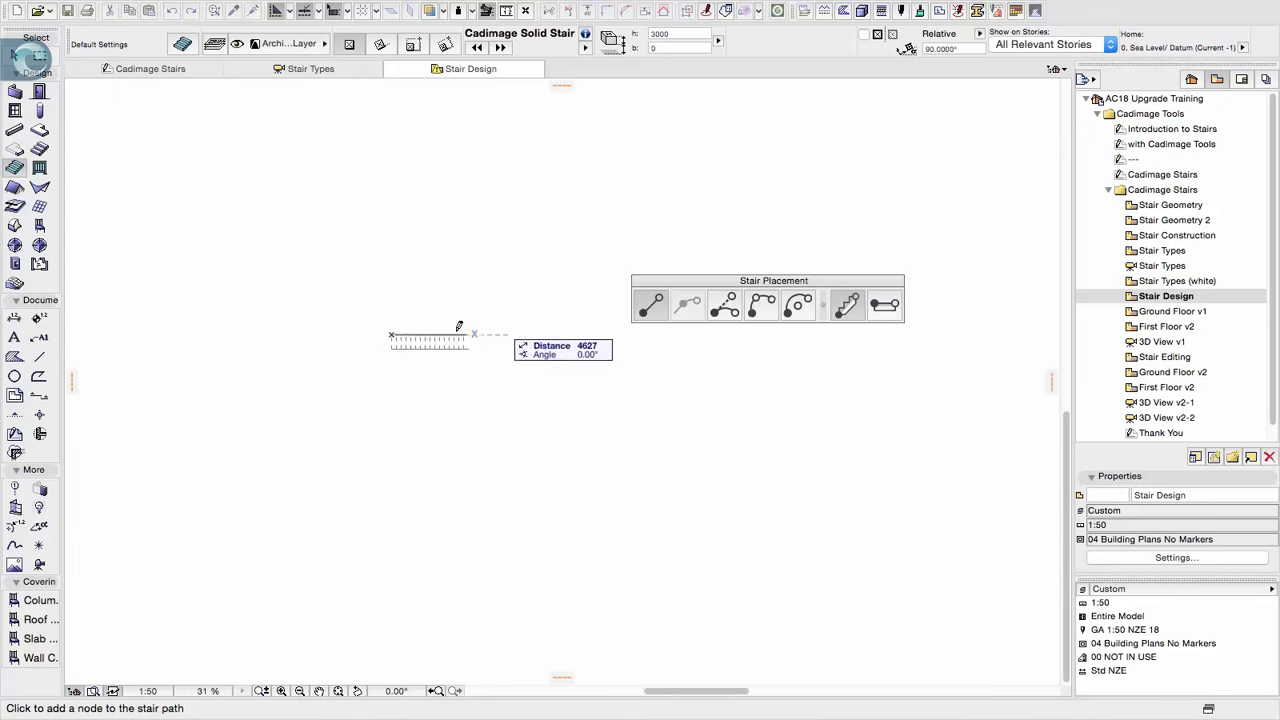
pyautogui.scroll(3, 404, 332)
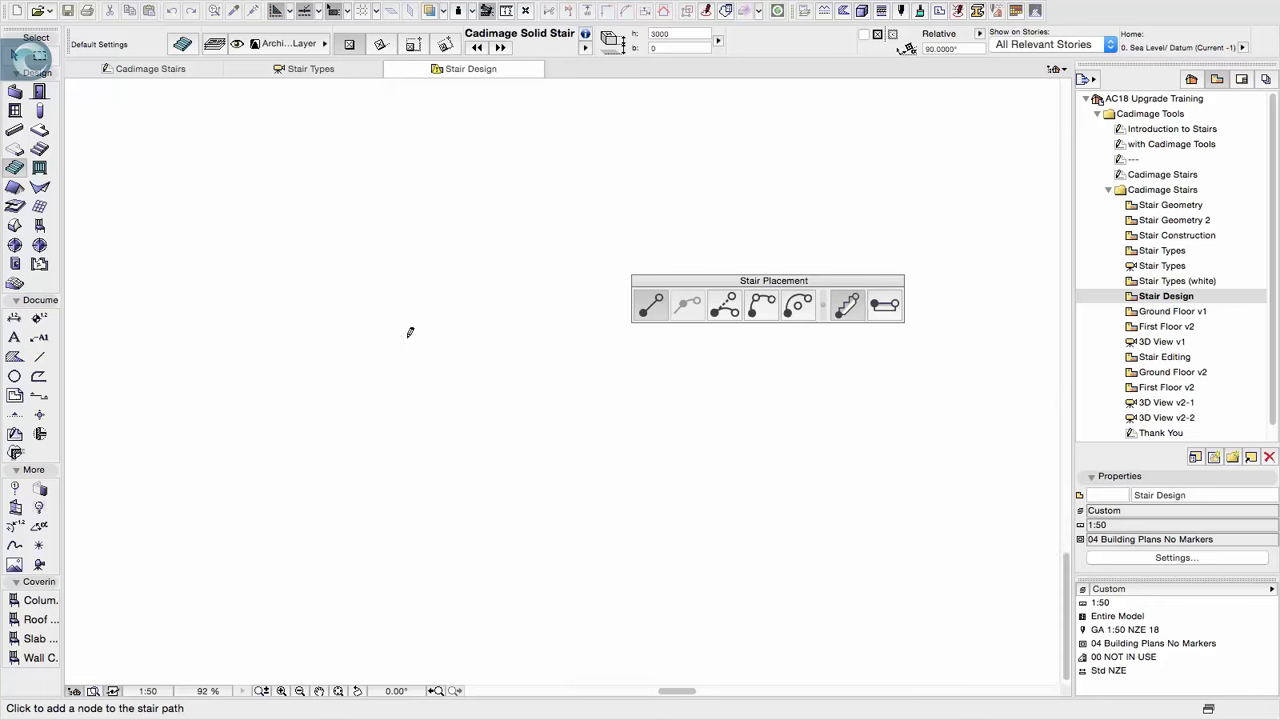
pyautogui.scroll(2, 409, 331)
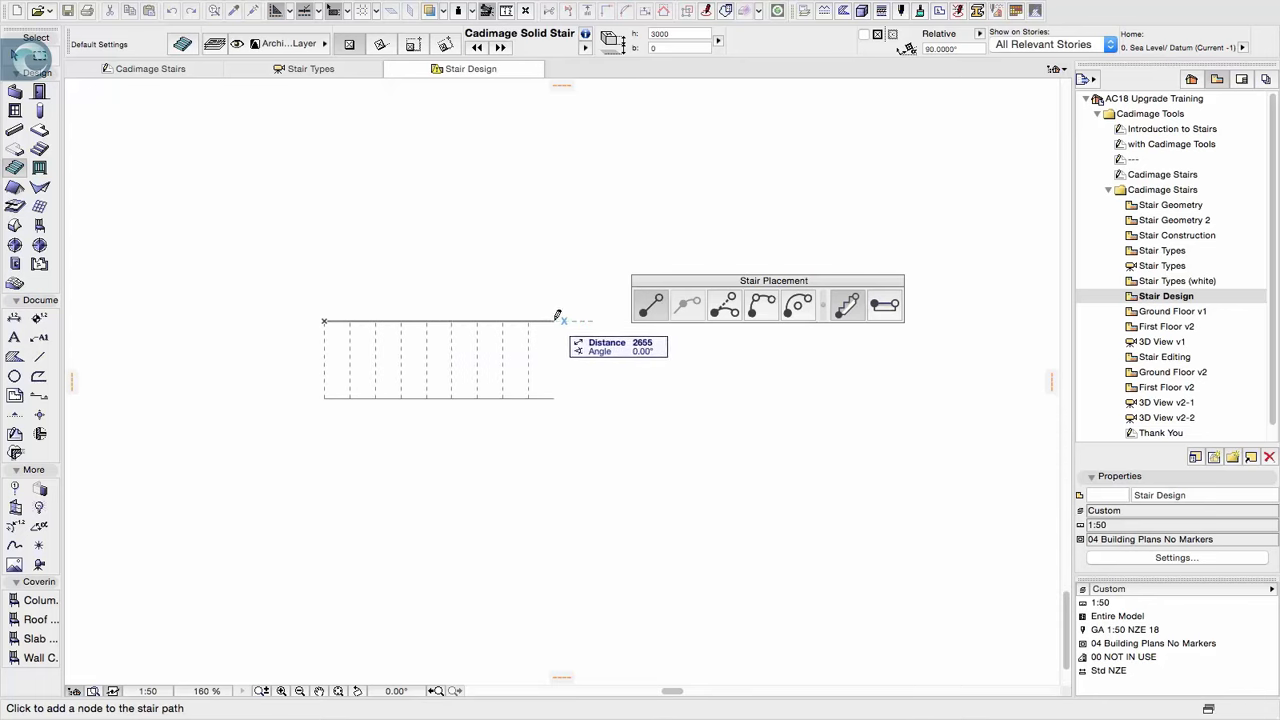
pyautogui.moveTo(737, 281); pyautogui.dragTo(527, 140)
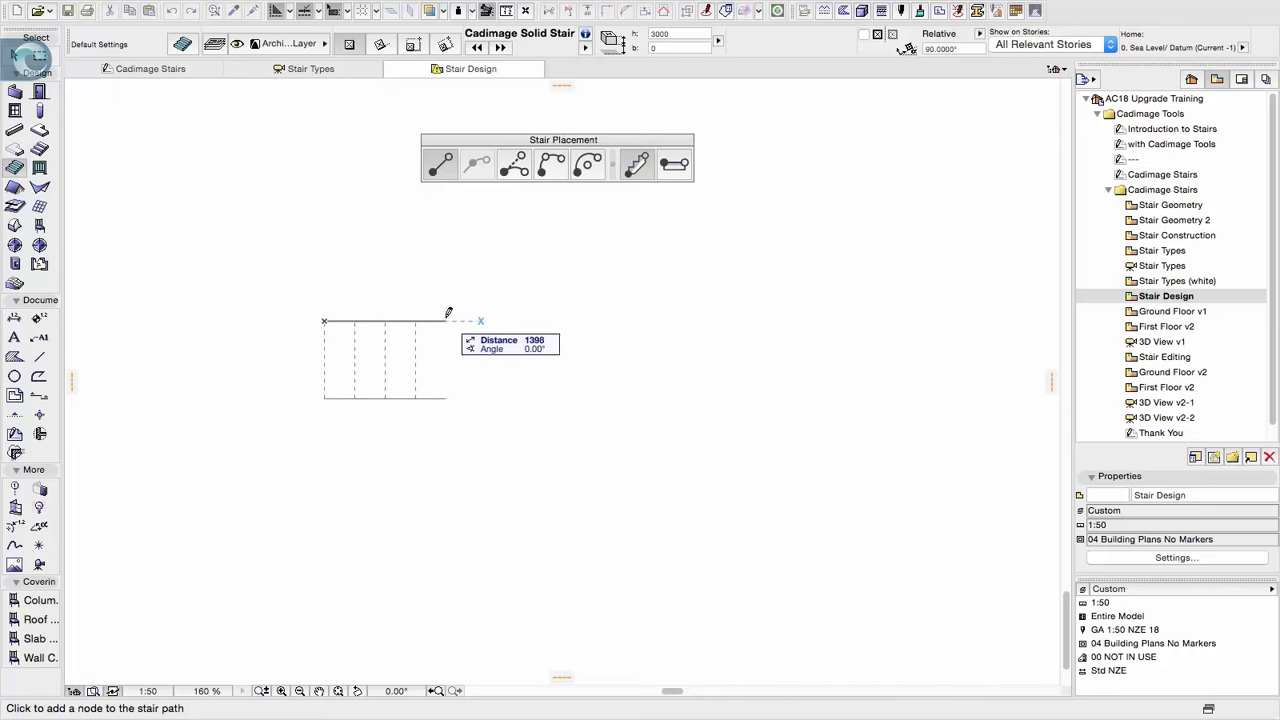
pyautogui.click(473, 320)
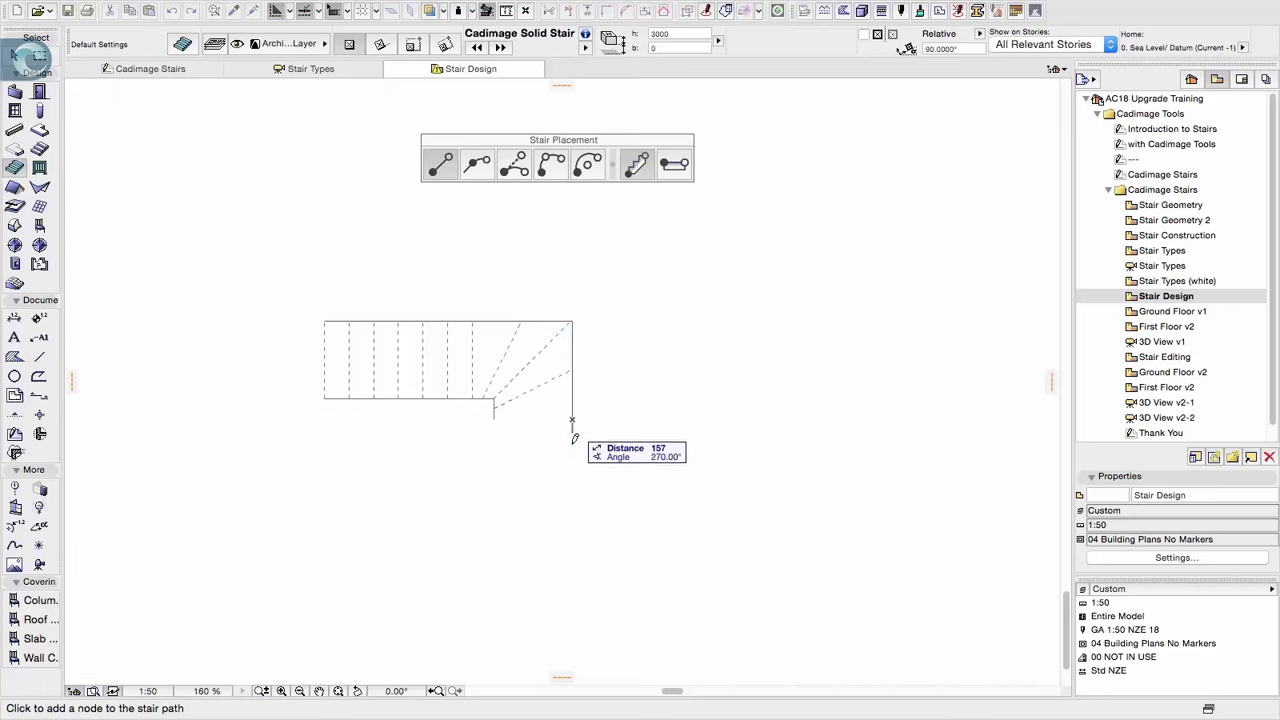
pyautogui.click(572, 530)
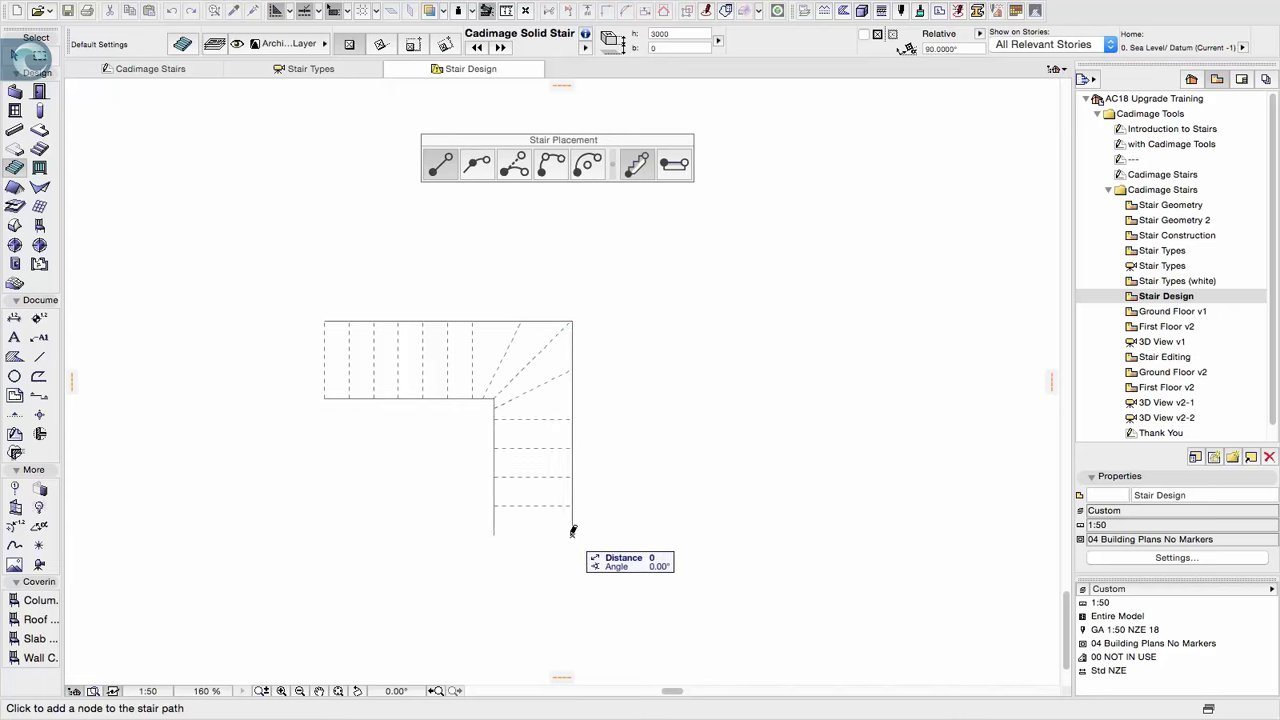
pyautogui.click(572, 530)
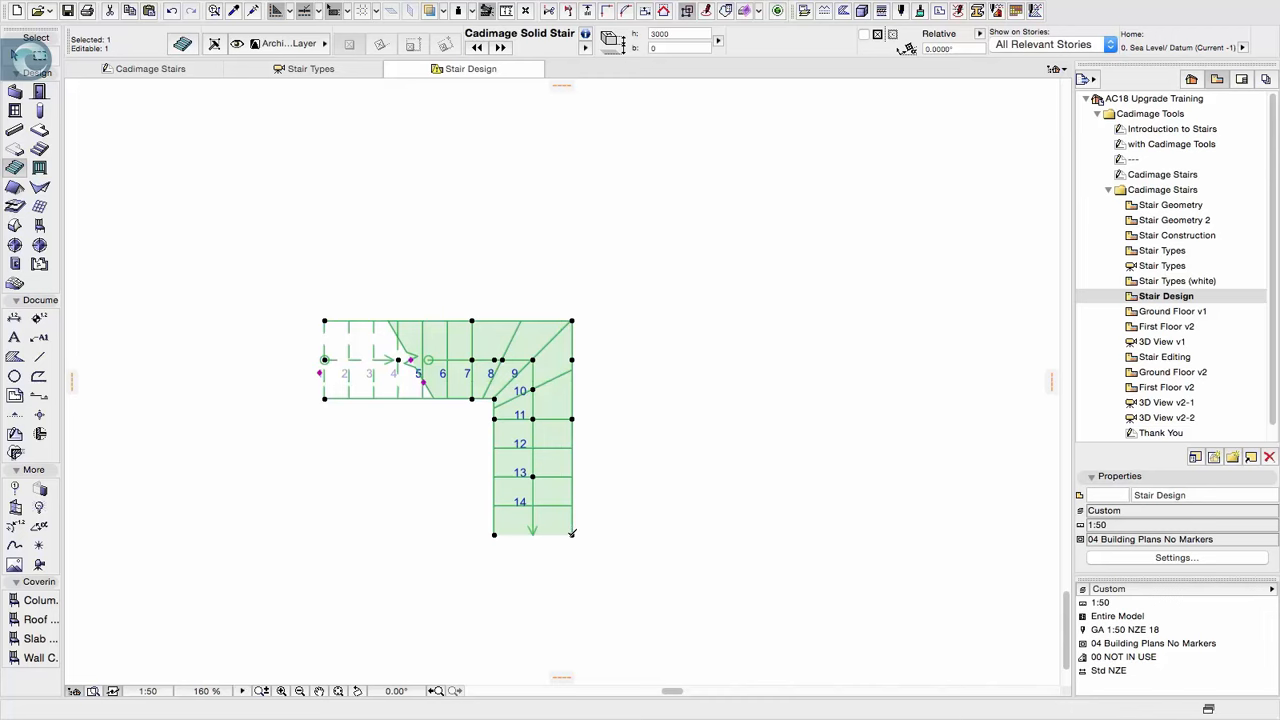
pyautogui.press('Escape')
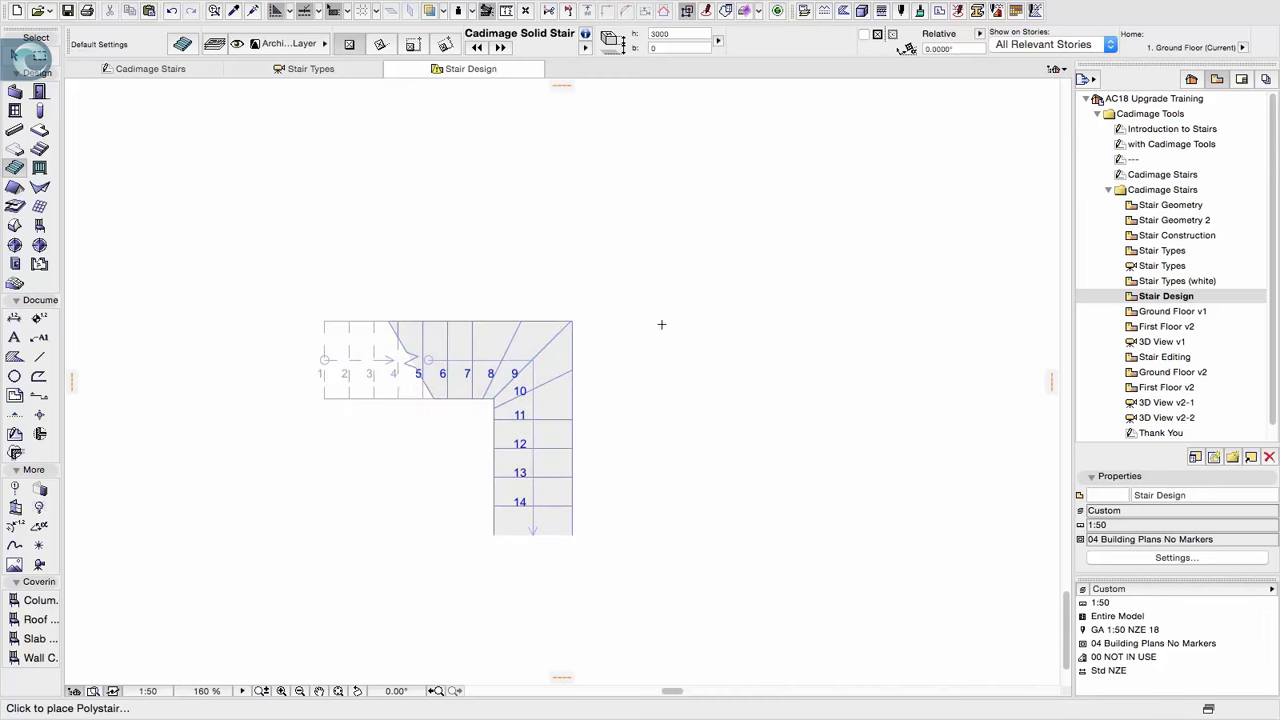
# Draw a second stair beside the L-shaped one with a horizontal flight about 1710 long, a corner landing and a curved flight running down the plan
pyautogui.click(659, 325)
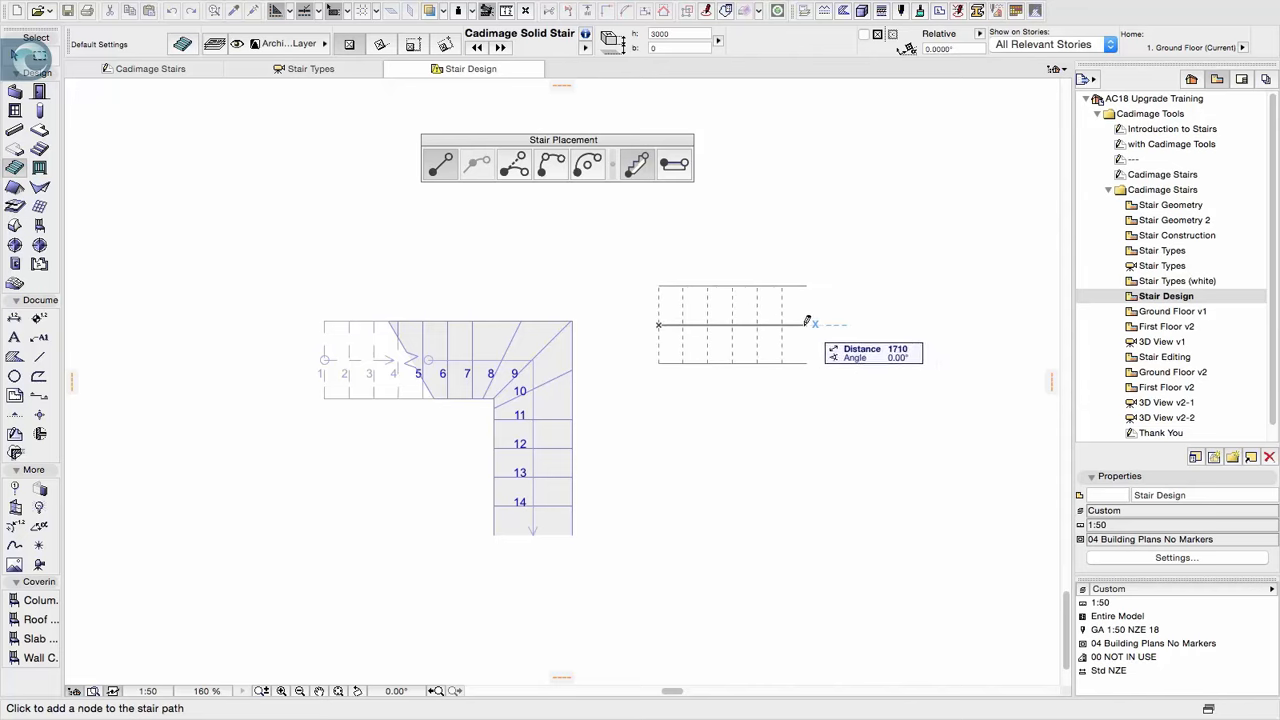
pyautogui.click(805, 324)
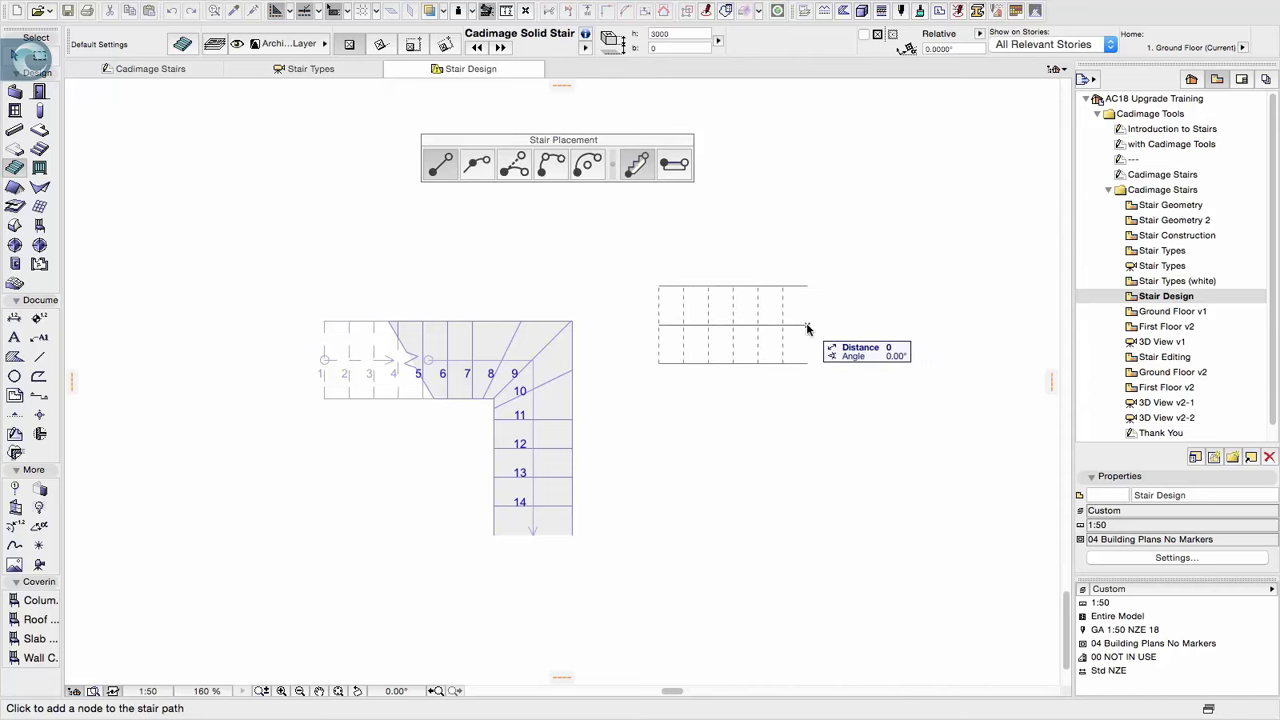
pyautogui.click(675, 166)
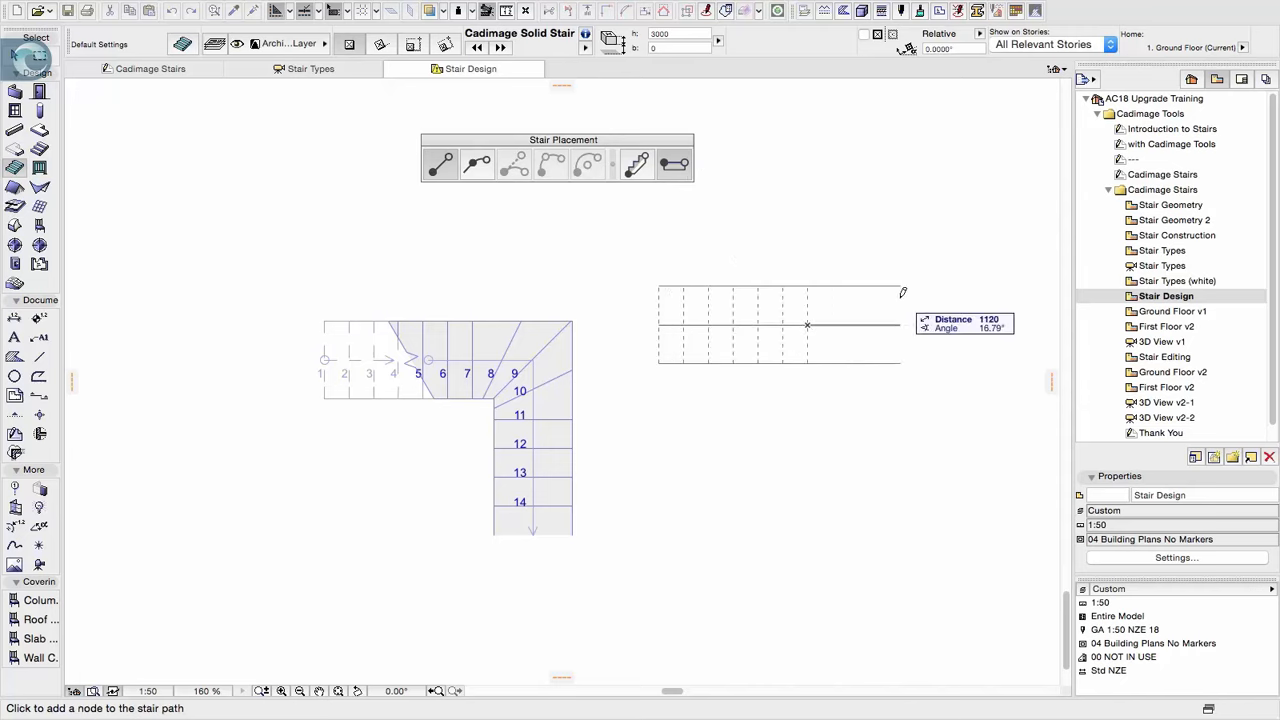
pyautogui.click(874, 325)
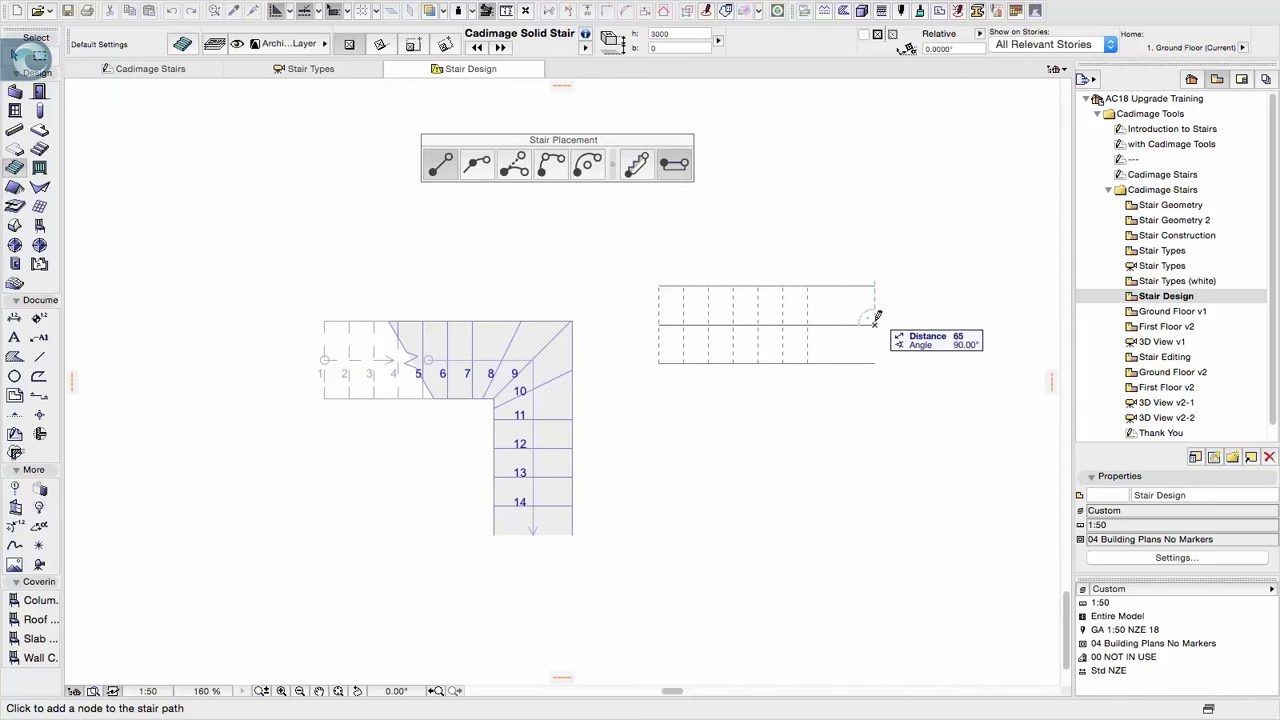
pyautogui.click(875, 384)
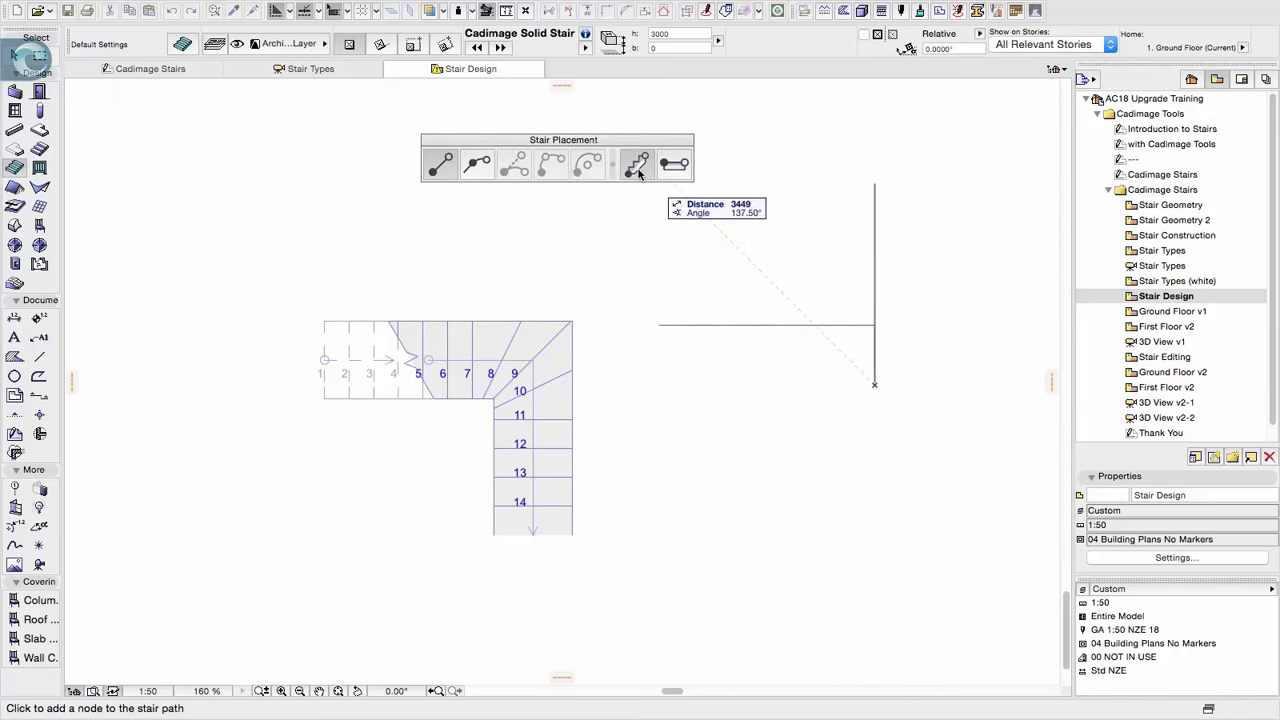
pyautogui.click(477, 163)
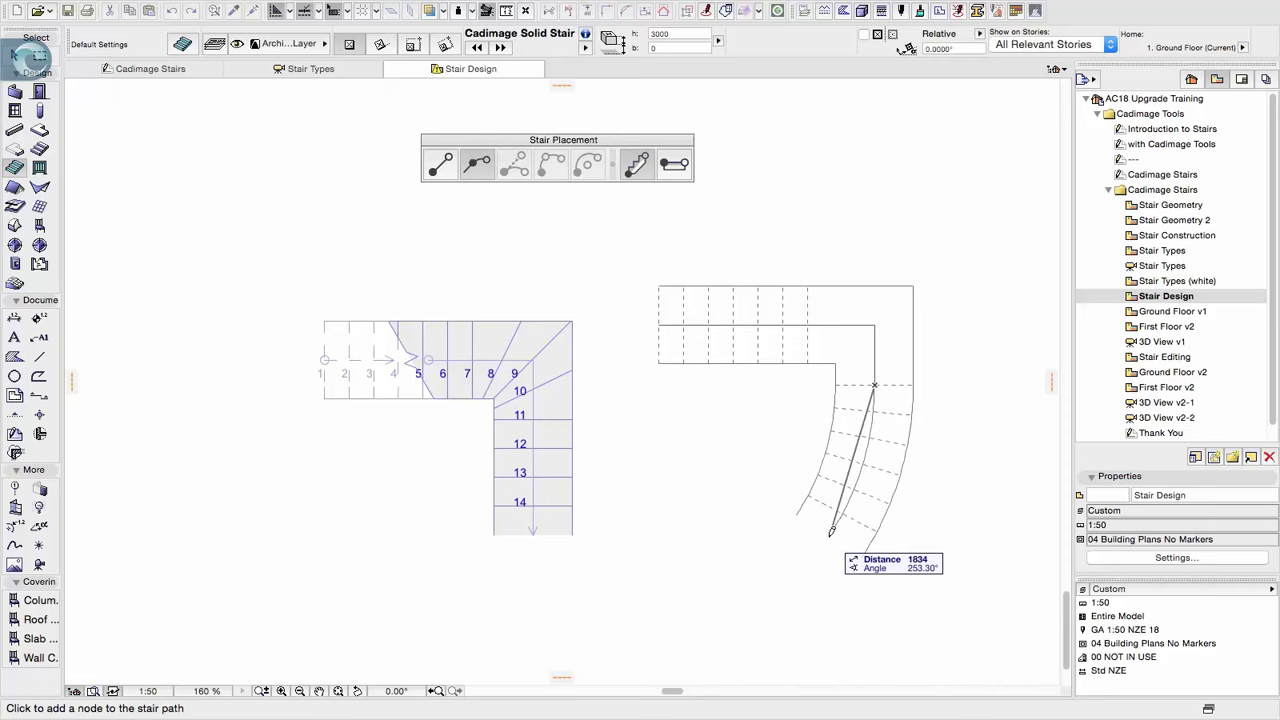
pyautogui.click(828, 541)
pyautogui.click(828, 541)
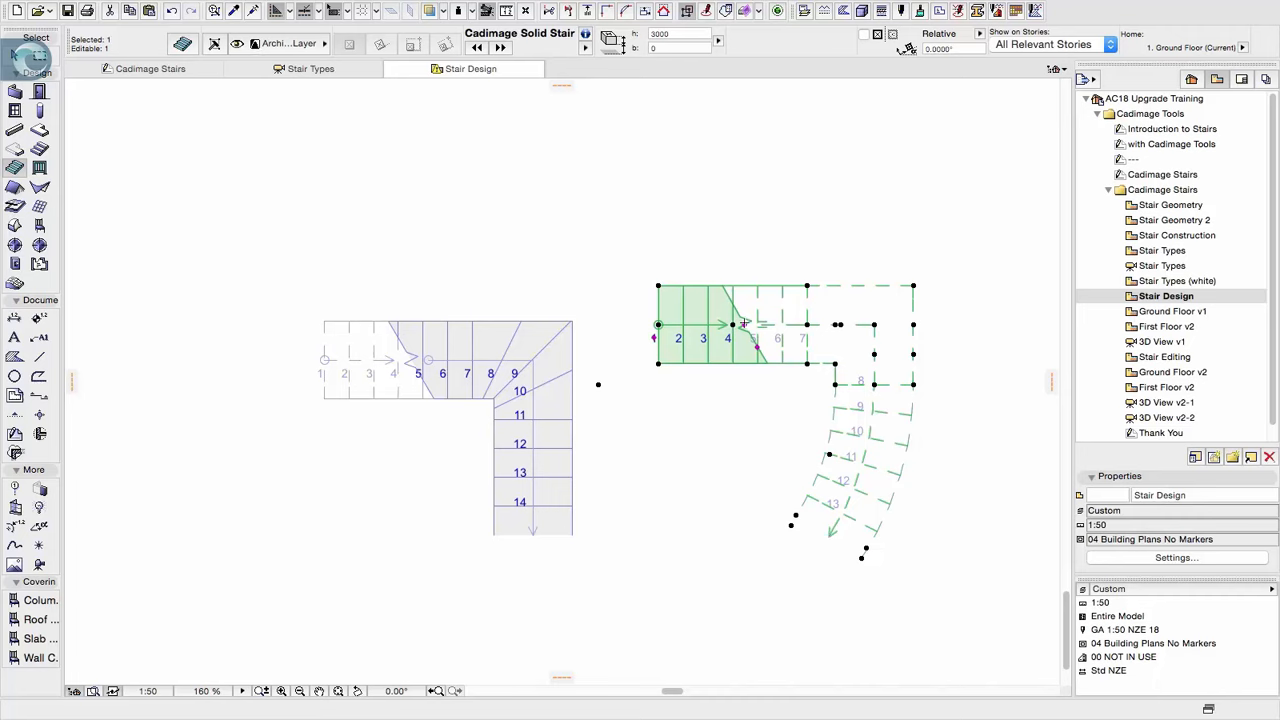
# Move the curved stair's break line to the corner landing on the Ground Floor and to risers 8–9 on the First Floor
pyautogui.click(745, 324)
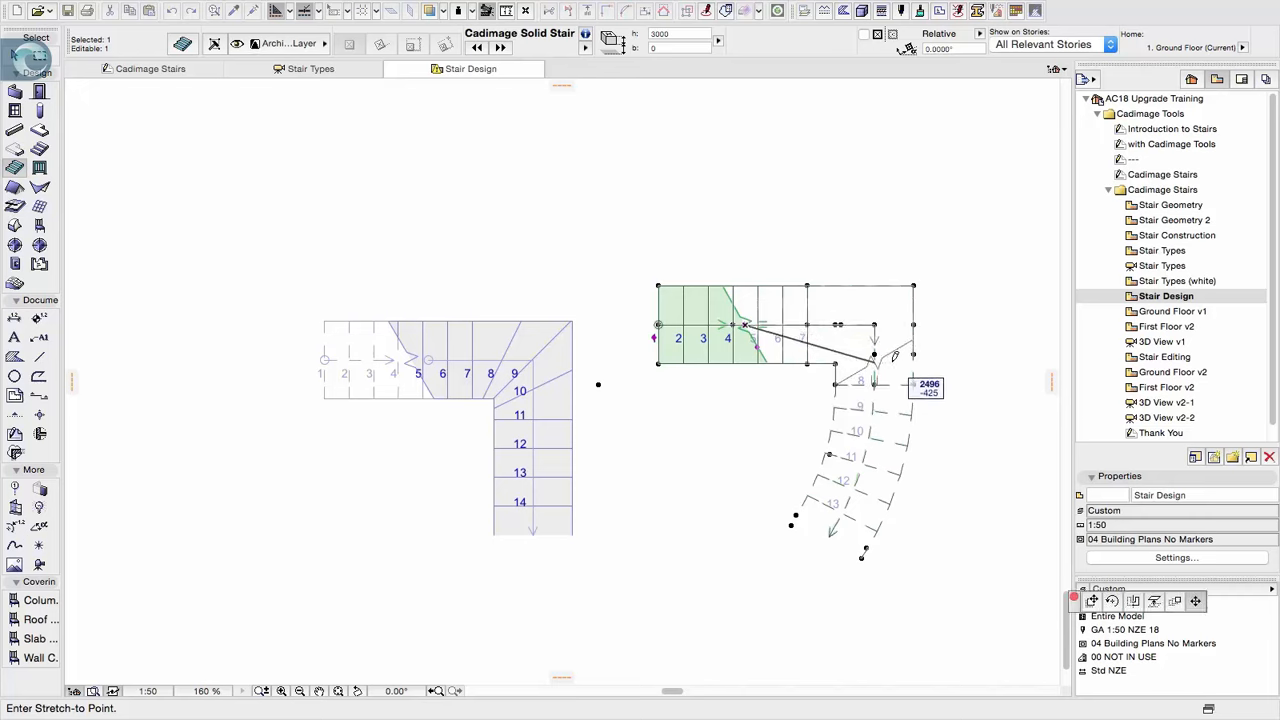
pyautogui.click(893, 366)
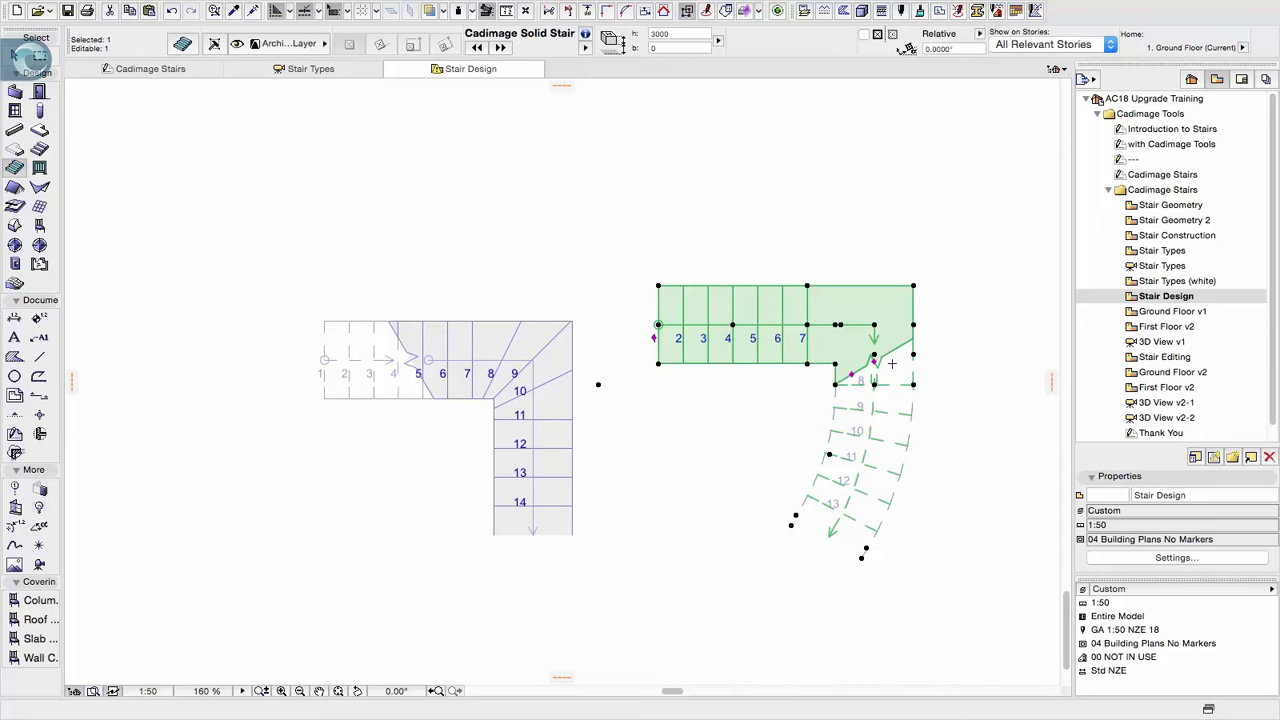
pyautogui.press('super+Up')
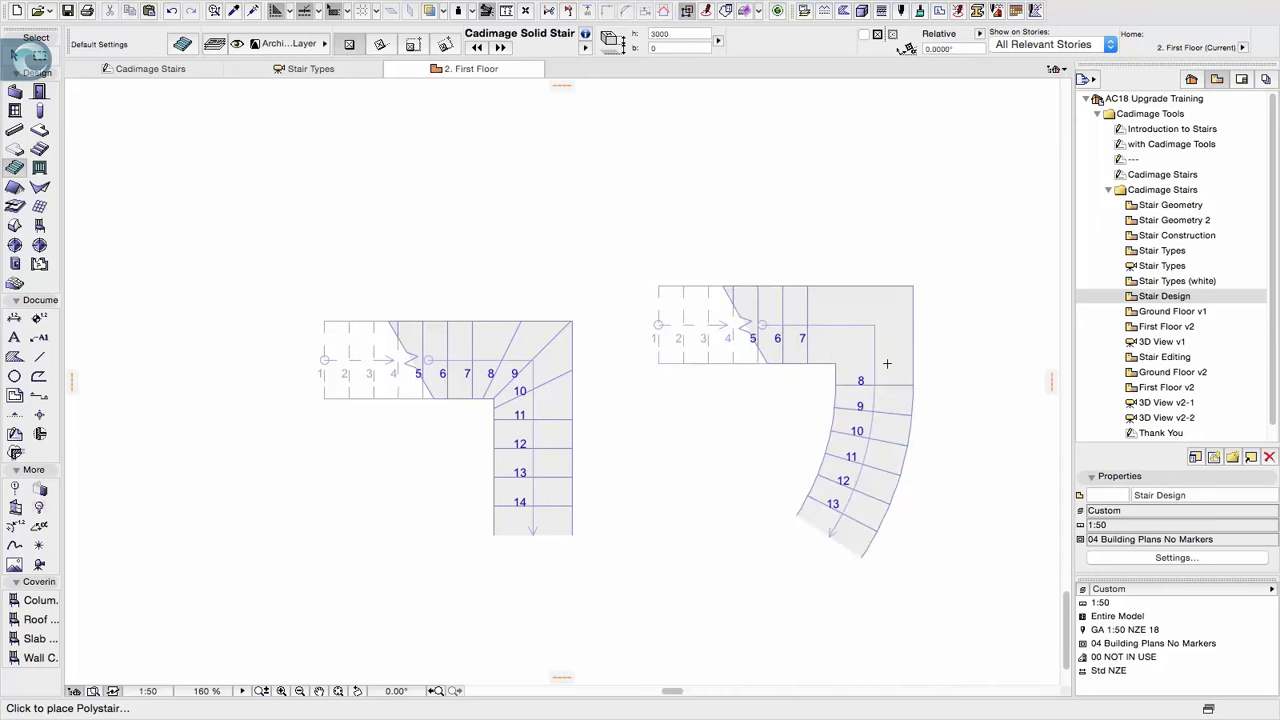
pyautogui.keyDown('shift'); pyautogui.click(887, 364); pyautogui.keyUp('shift')
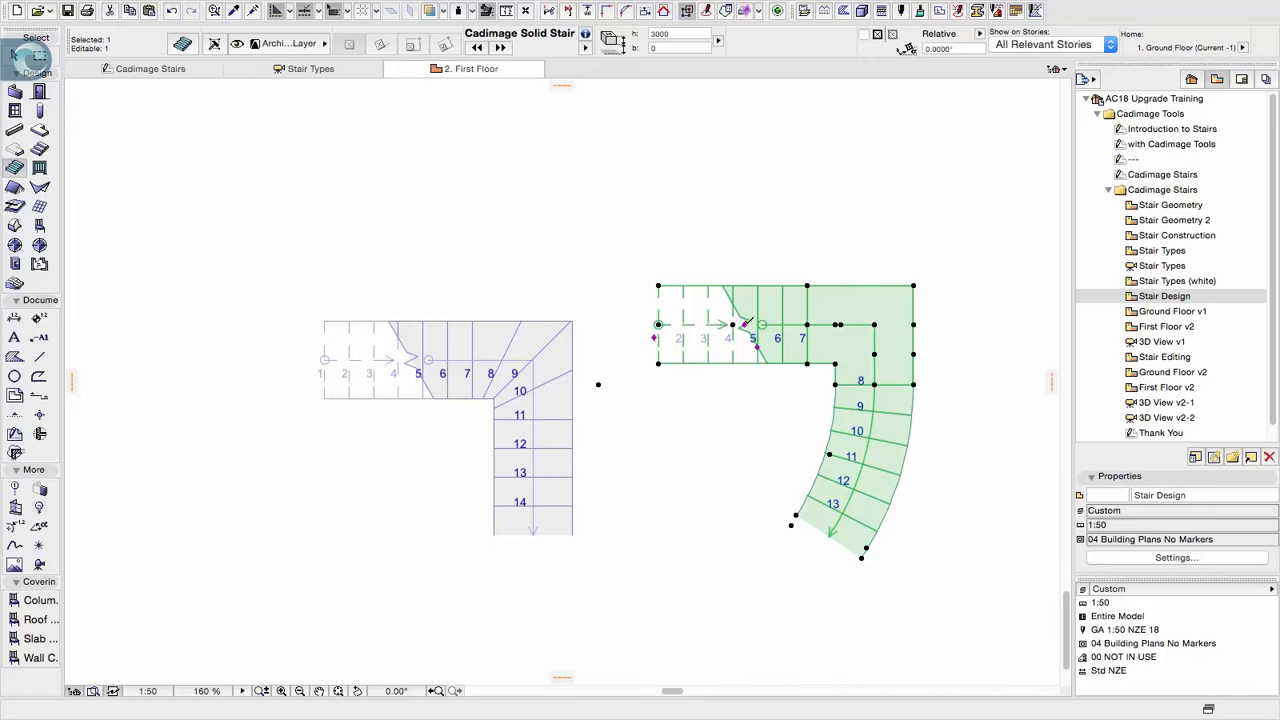
pyautogui.click(744, 325)
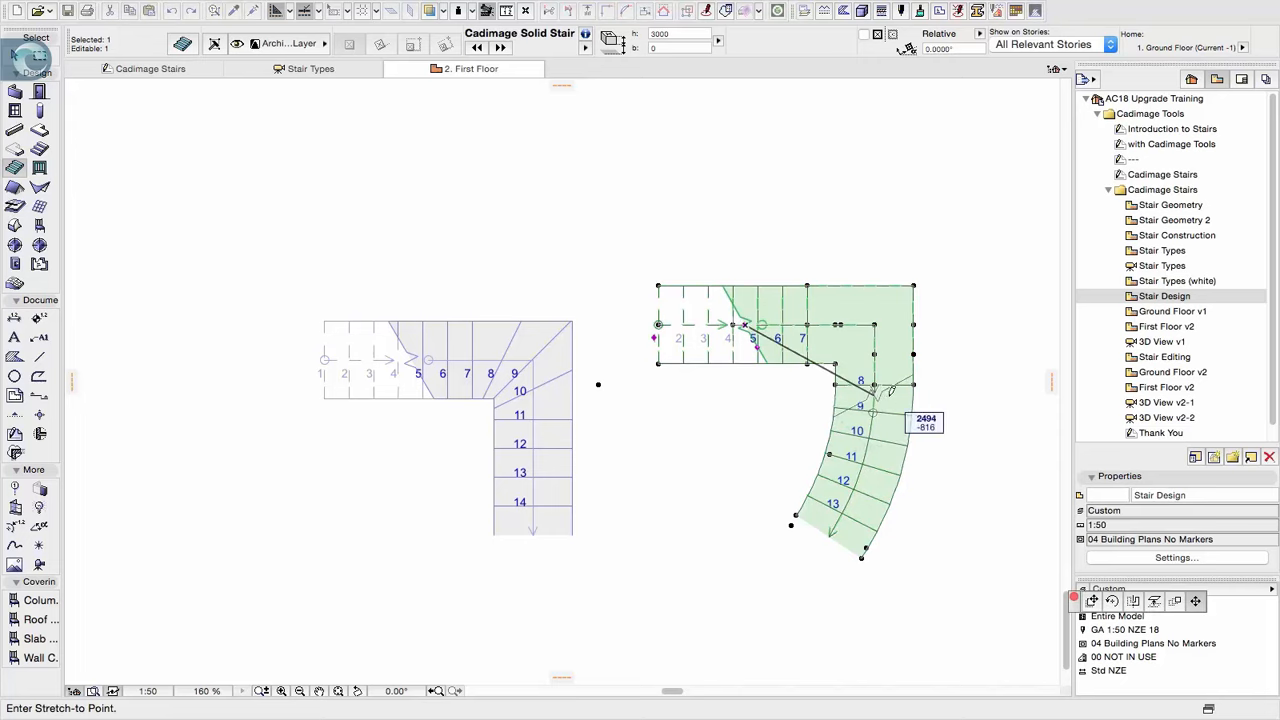
pyautogui.click(874, 394)
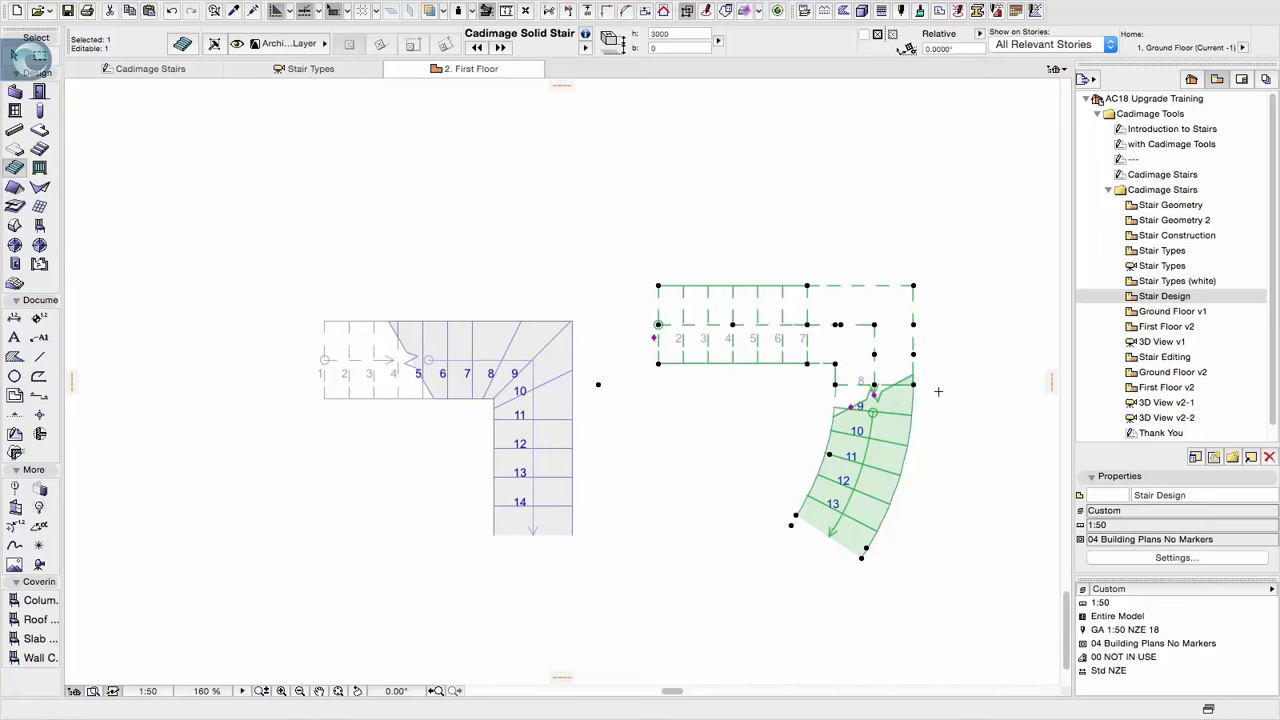
pyautogui.press('super+Down')
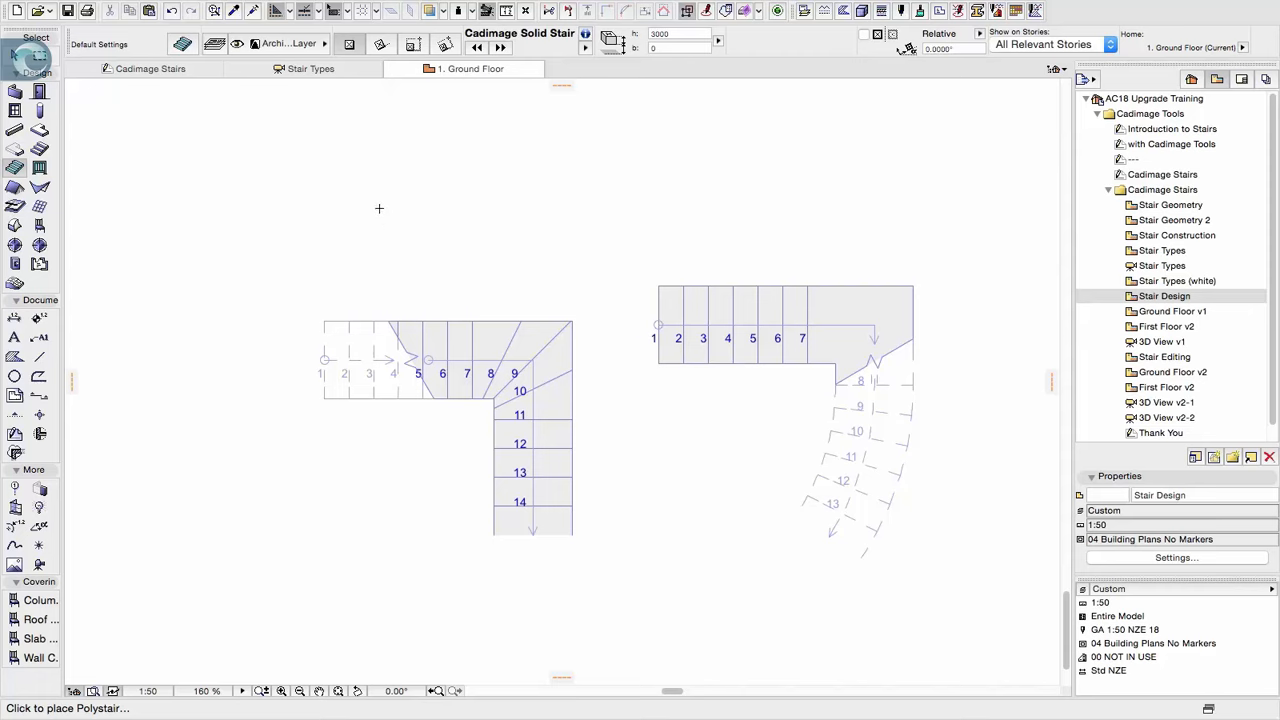
# Start a new stair path above the L-shaped stair and move the Stair Placement palette clear of it
pyautogui.click(379, 208)
pyautogui.moveTo(478, 145); pyautogui.dragTo(485, 97)
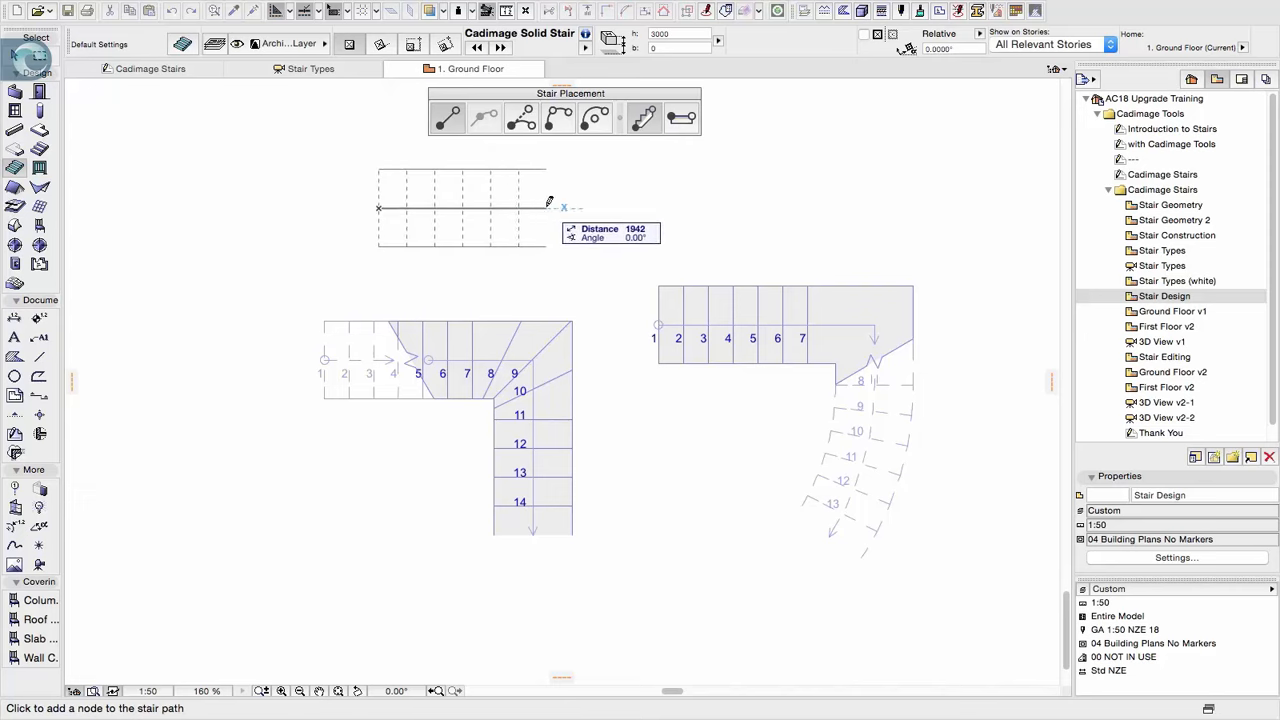
# Try extending the stair path with several horizontal nodes, and remove those nodes again
pyautogui.click(640, 204)
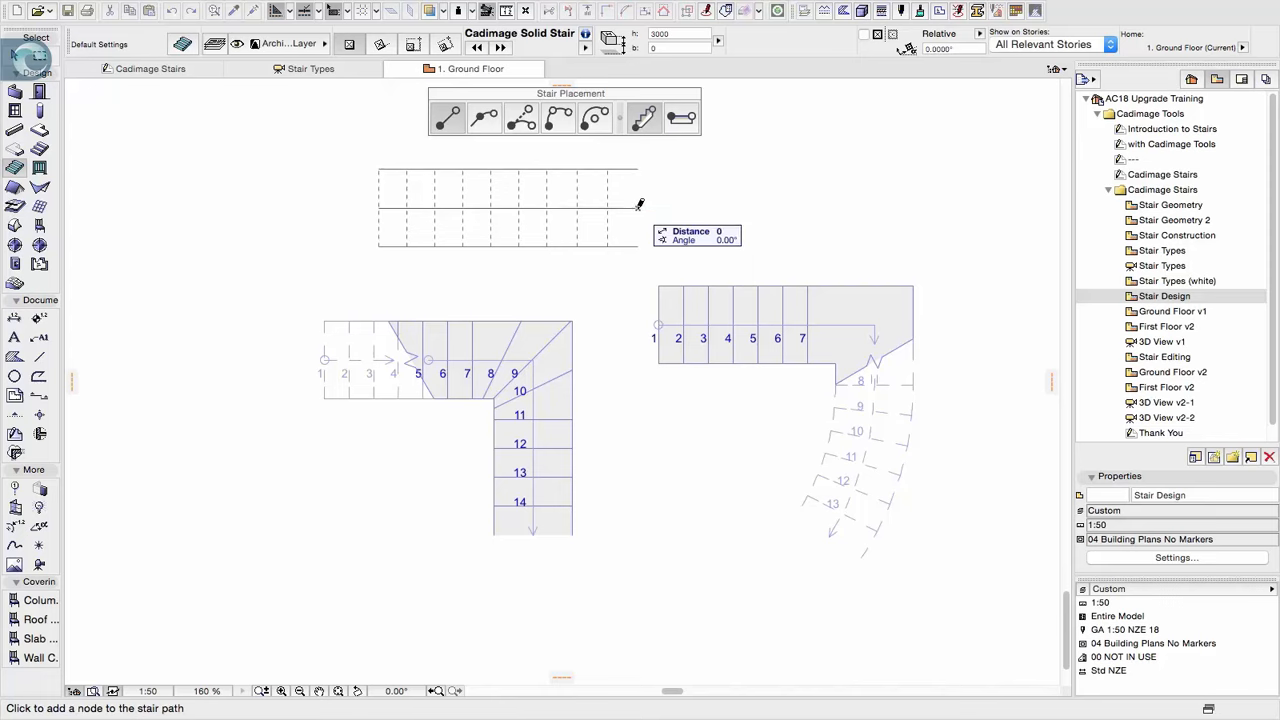
pyautogui.click(759, 204)
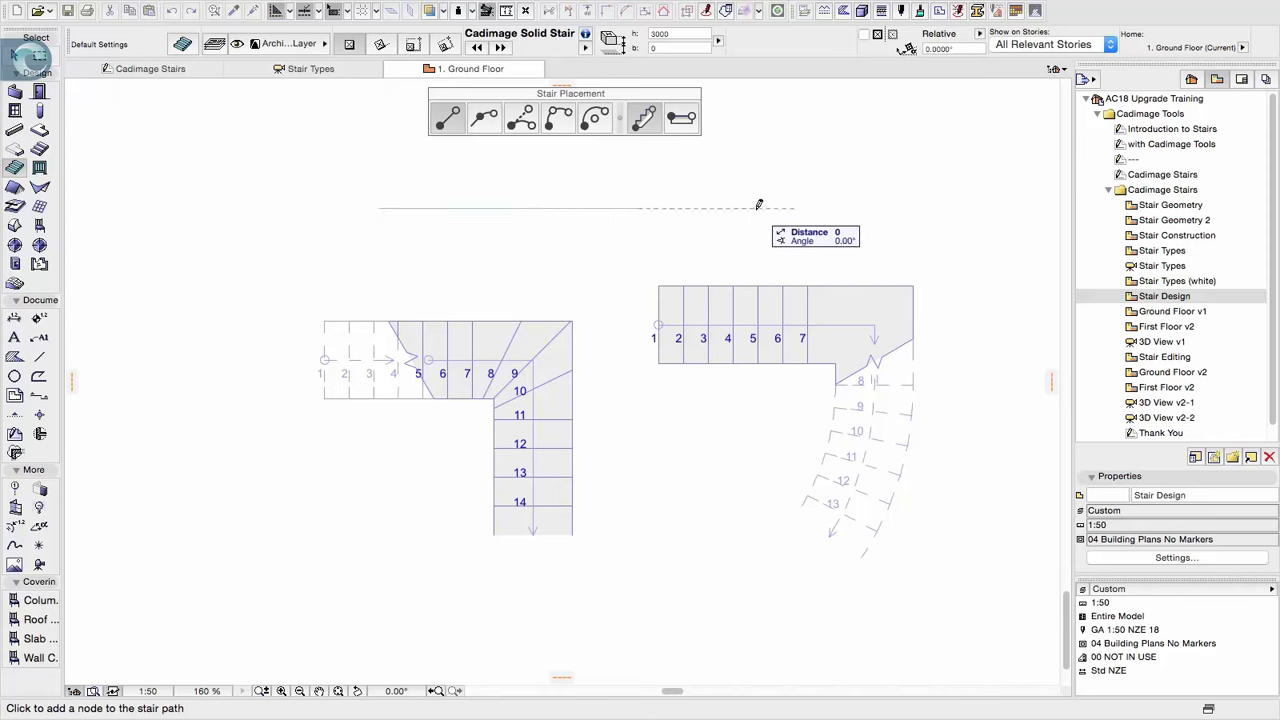
pyautogui.click(911, 206)
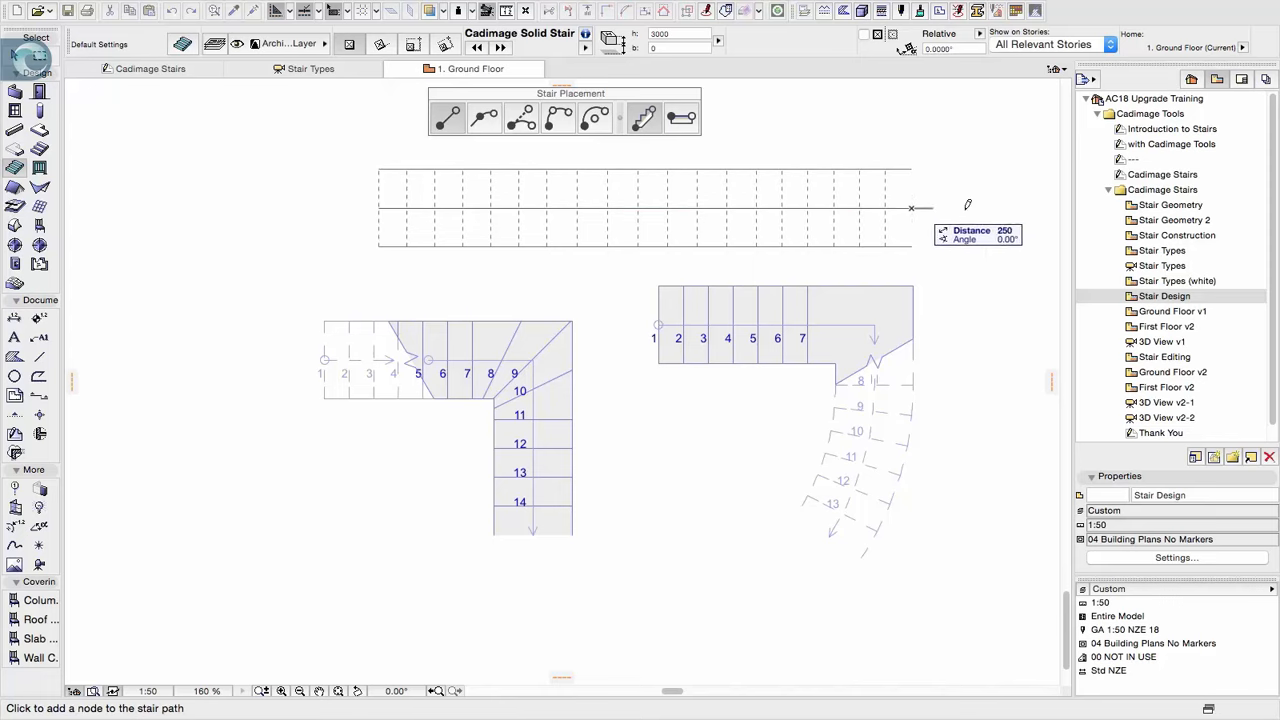
pyautogui.click(995, 207)
pyautogui.press('BackSpace')
pyautogui.press('BackSpace')
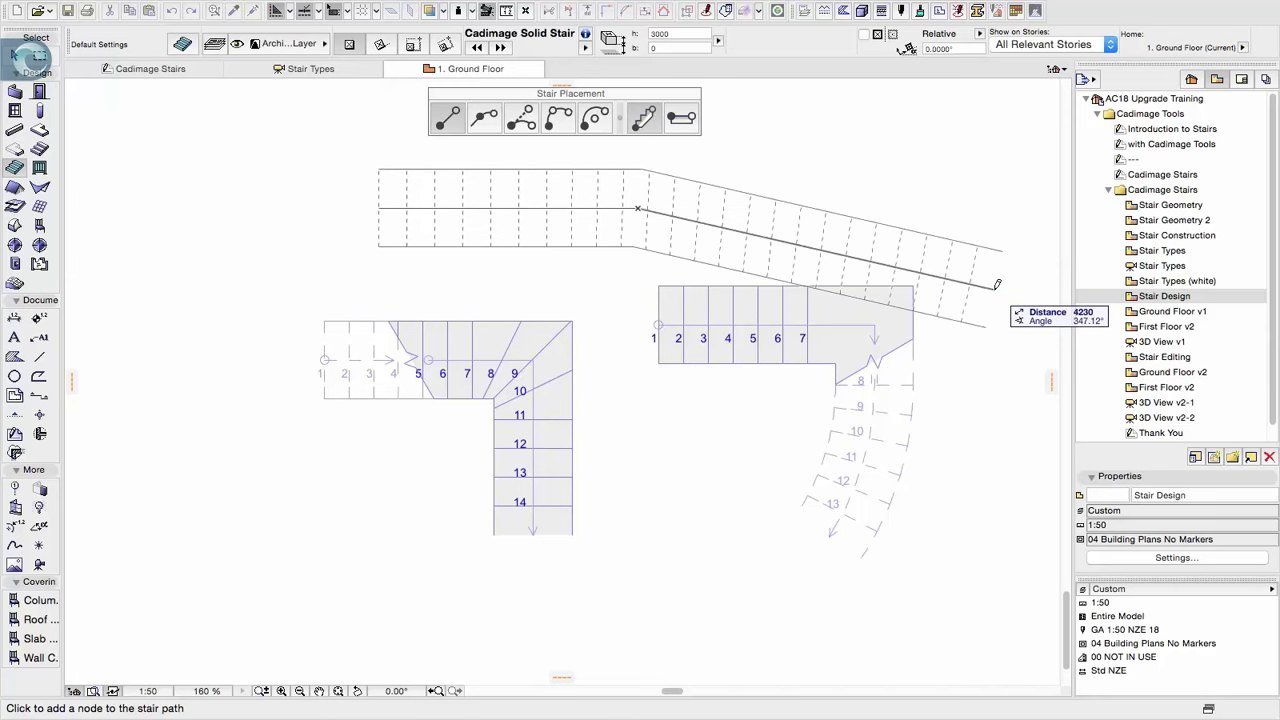
pyautogui.press('BackSpace')
pyautogui.press('BackSpace')
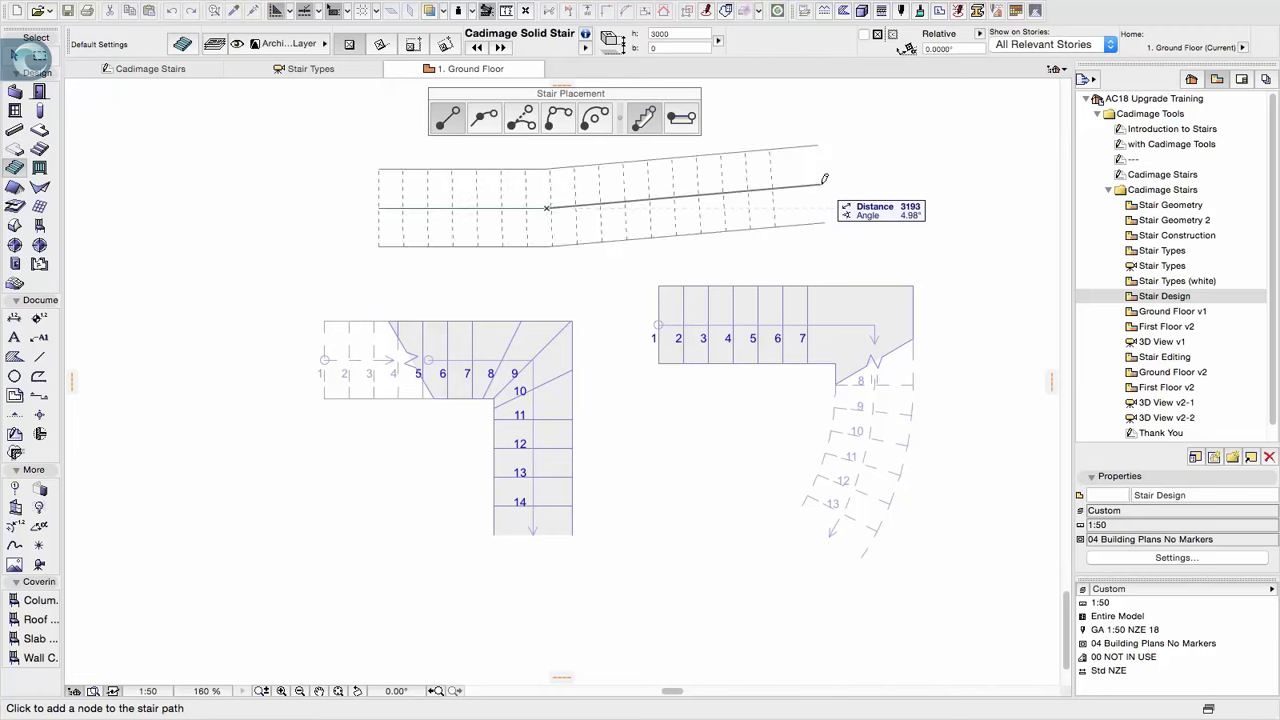
# Draw the new stair with a horizontal flight about 1940 long, a short second run and a short leg turning down the plan
pyautogui.click(542, 208)
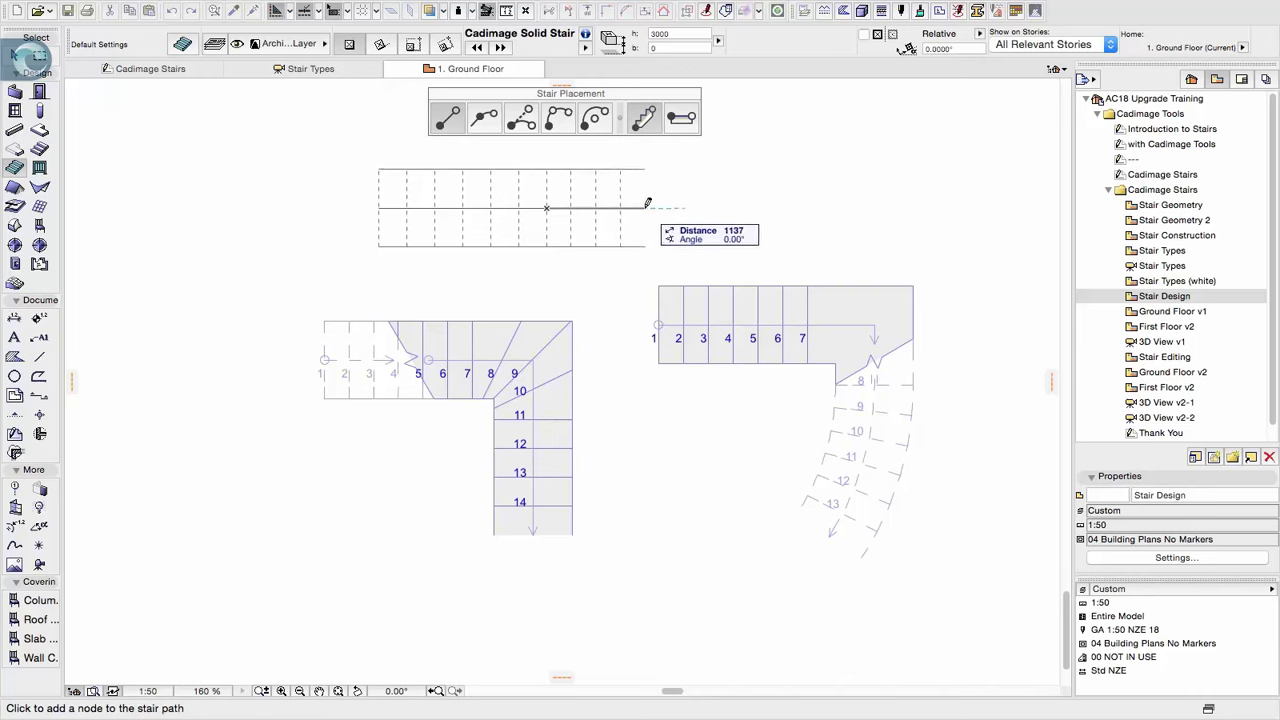
pyautogui.click(632, 208)
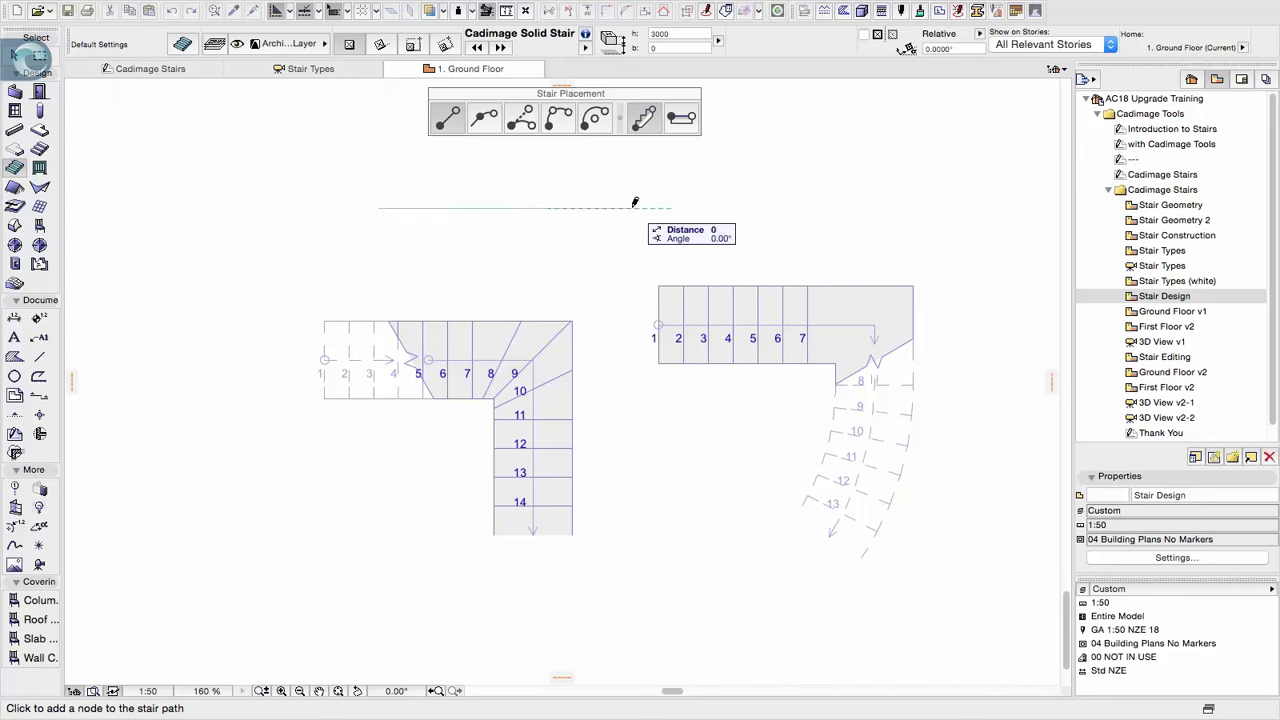
pyautogui.click(634, 251)
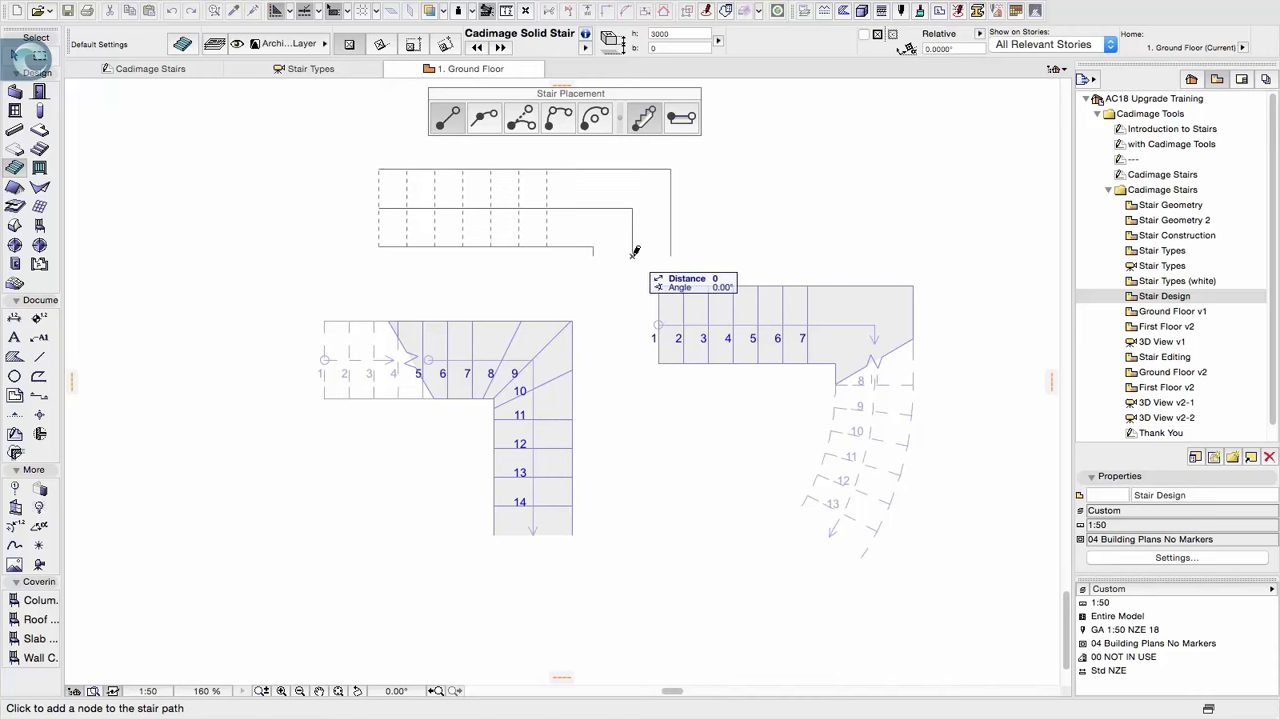
pyautogui.click(634, 251)
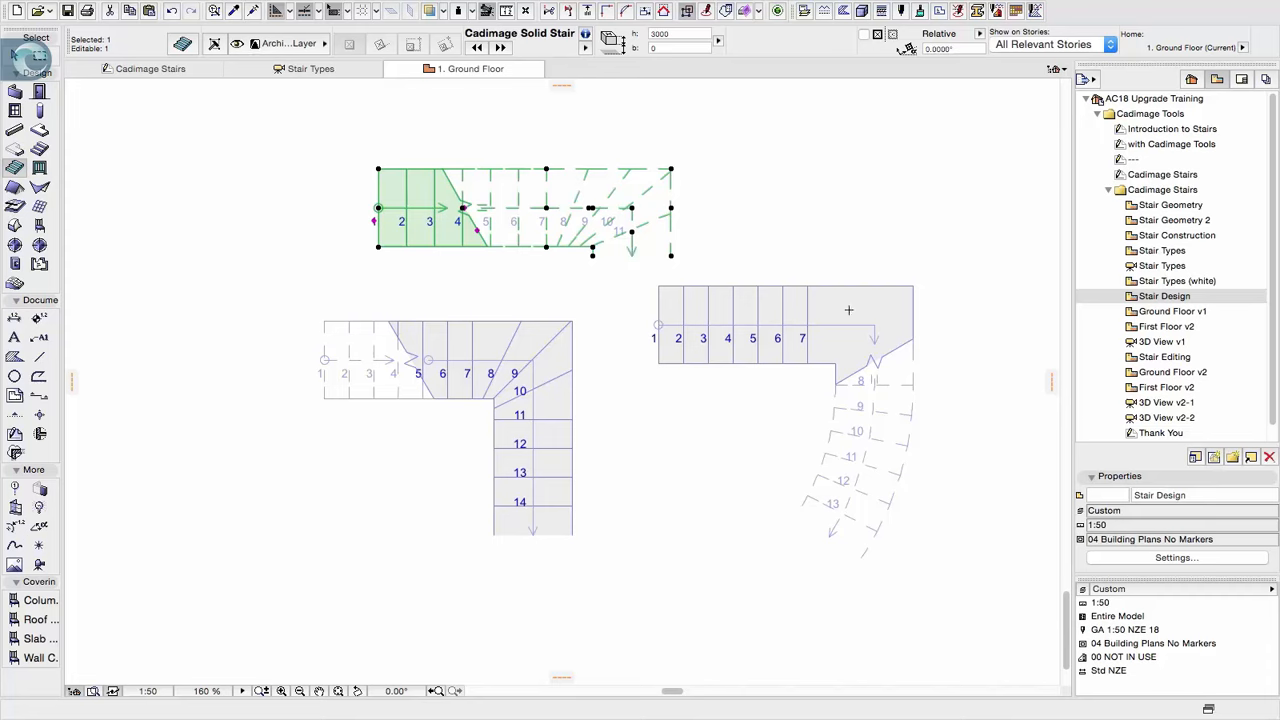
# Open the Ground Floor v1 plan and set the default solid stair's height to 2800 and width to 900
pyautogui.click(1180, 315)
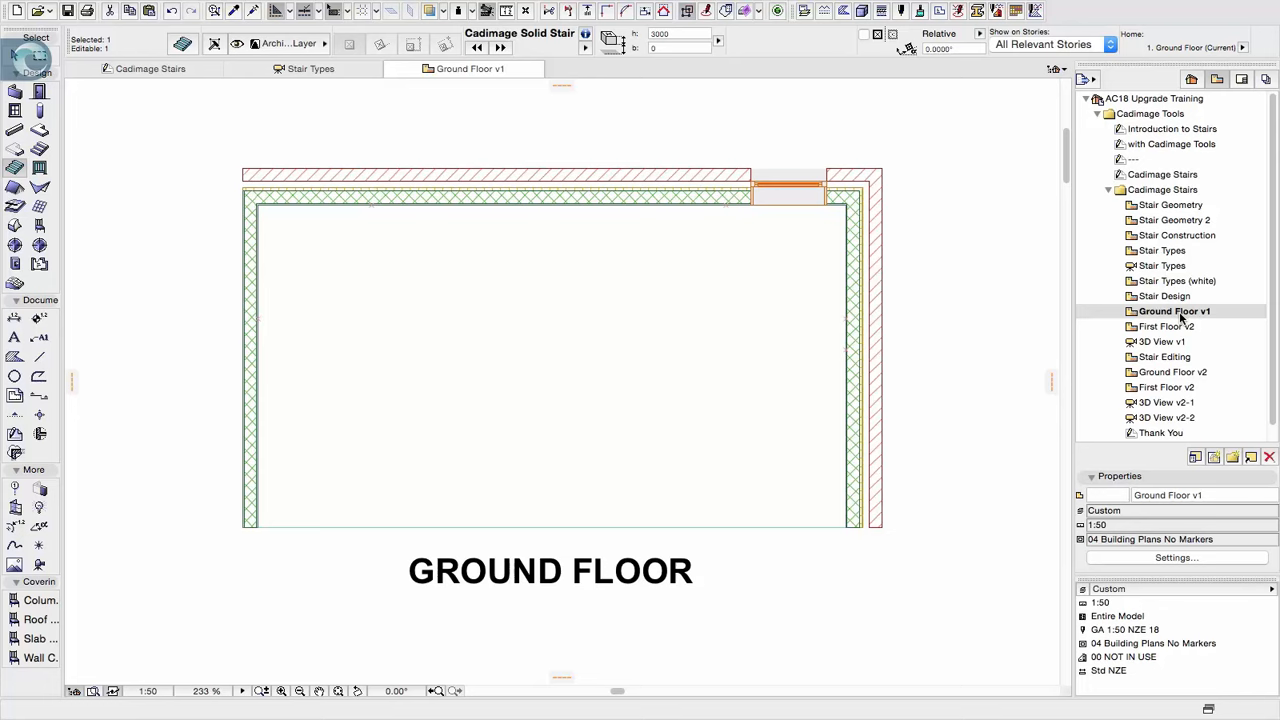
pyautogui.click(186, 44)
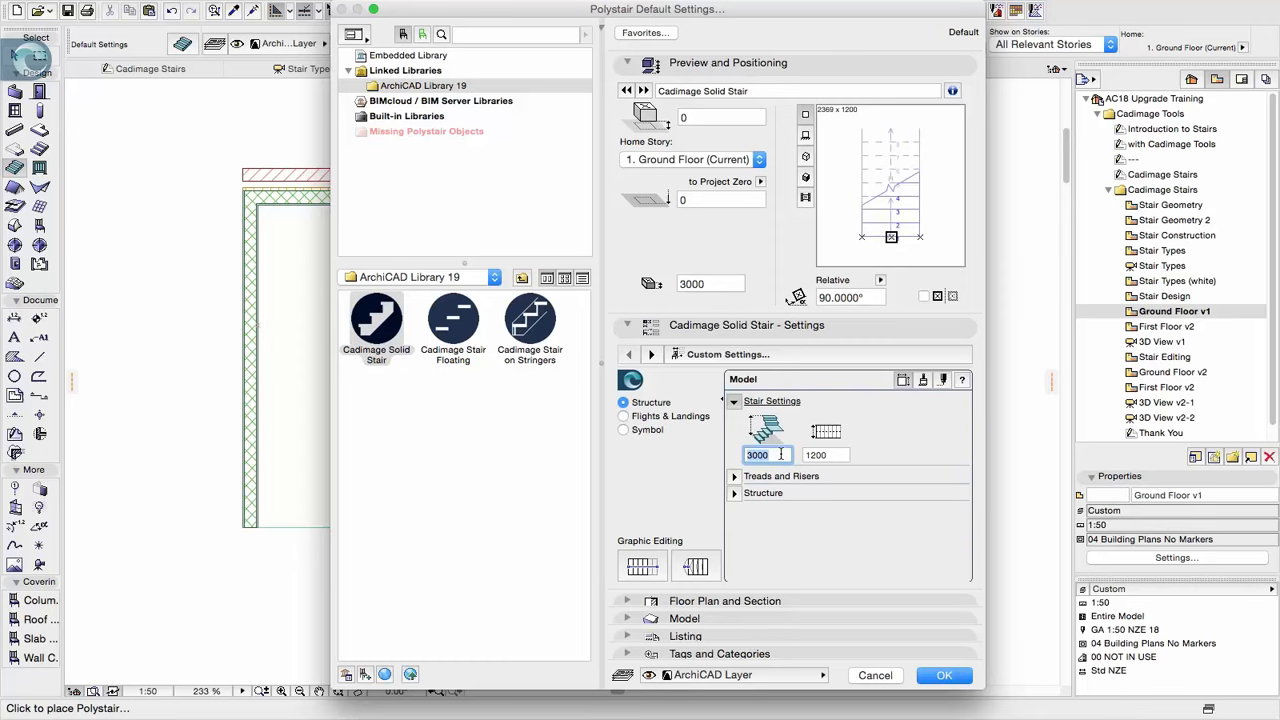
pyautogui.write('28')
pyautogui.click(817, 456)
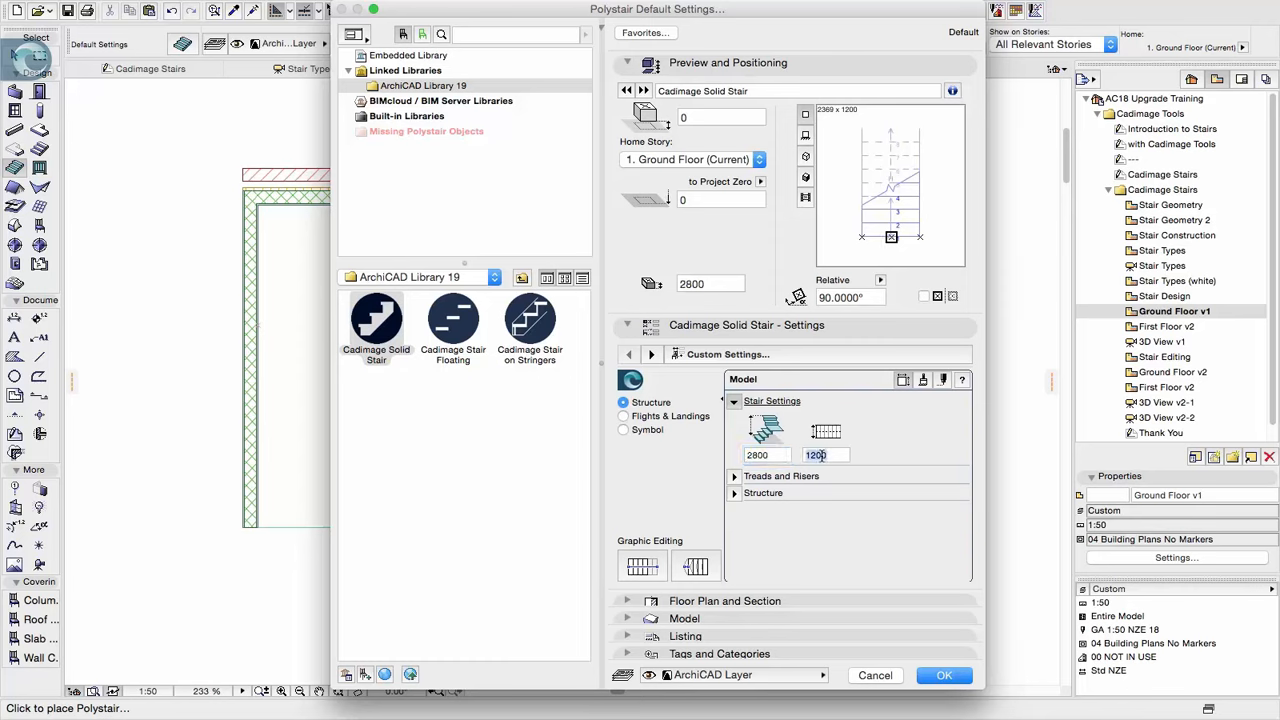
pyautogui.write('900')
pyautogui.press('Return')
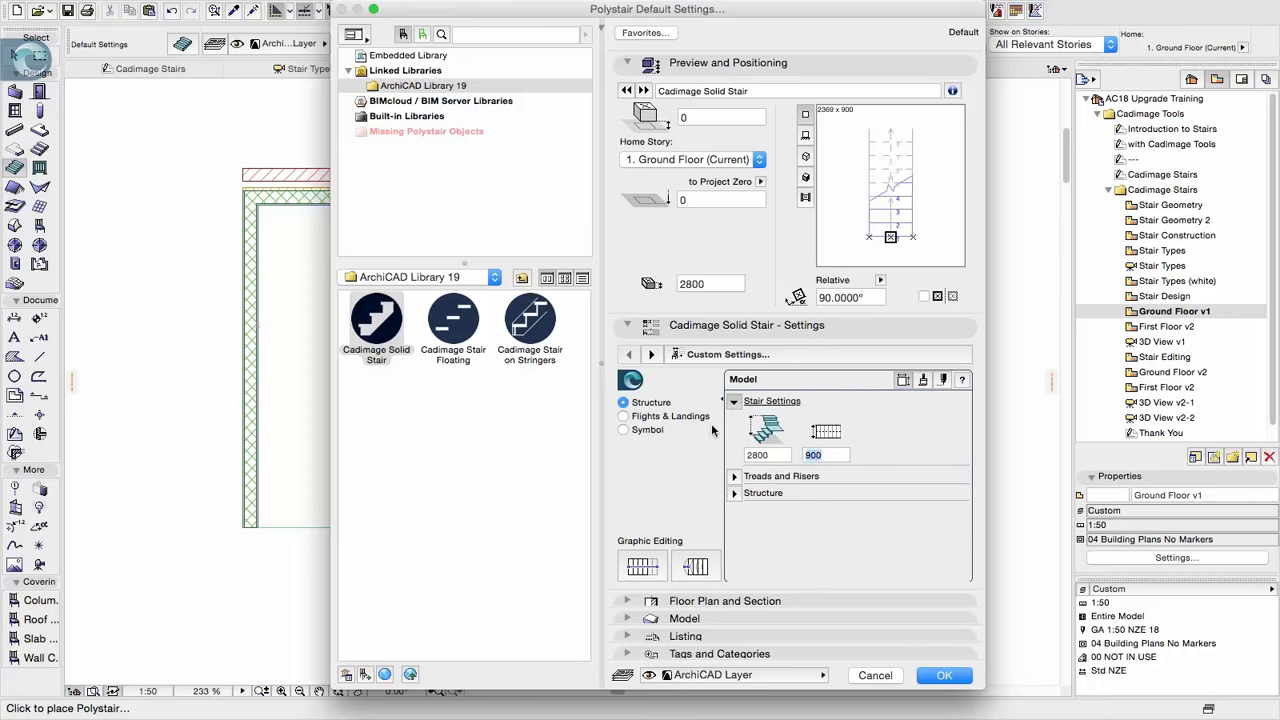
# Anchor the default stair at the right-hand corner of its first step, set its rotation angle to 0°, and accept the settings
pyautogui.click(655, 420)
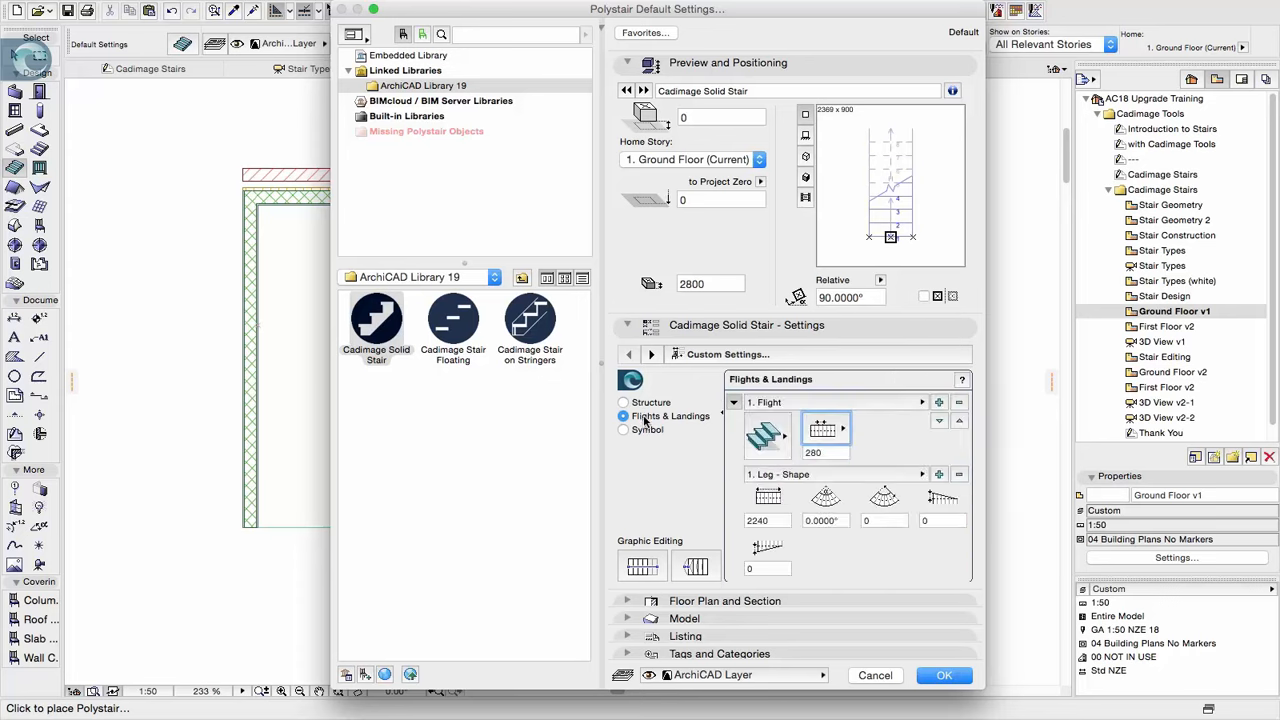
pyautogui.click(624, 430)
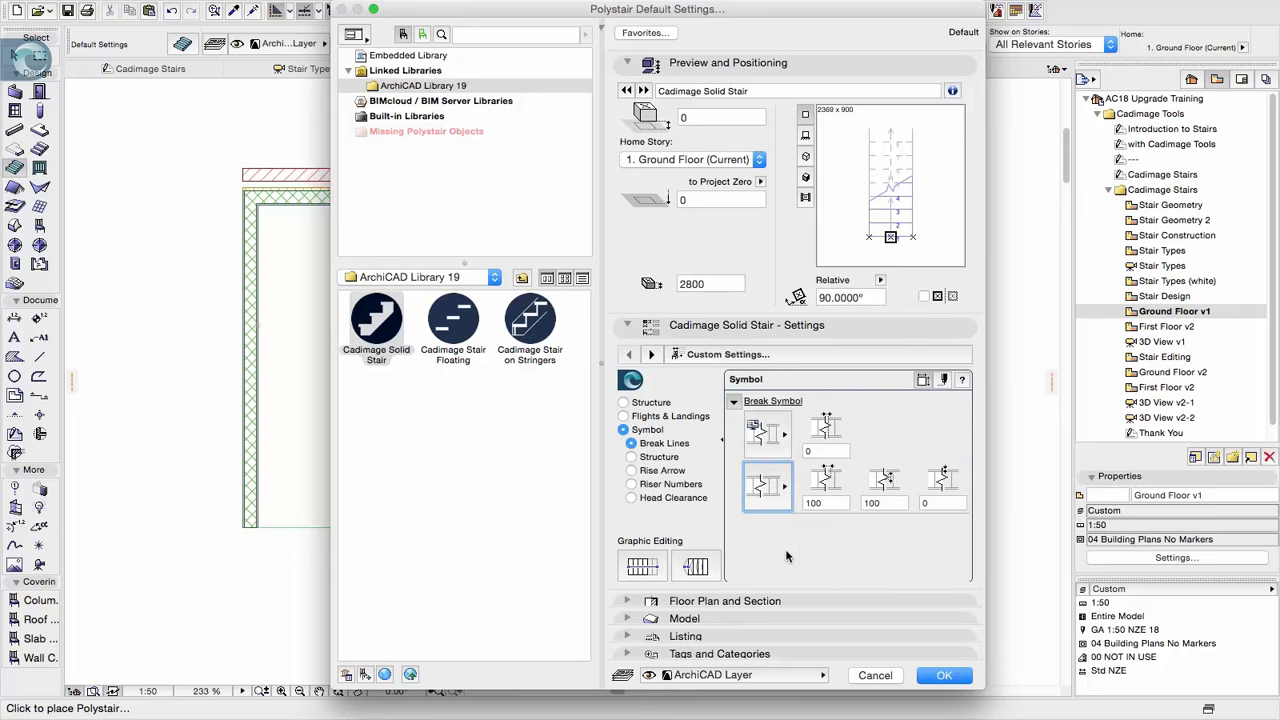
pyautogui.click(913, 236)
pyautogui.click(858, 298)
pyautogui.write('0')
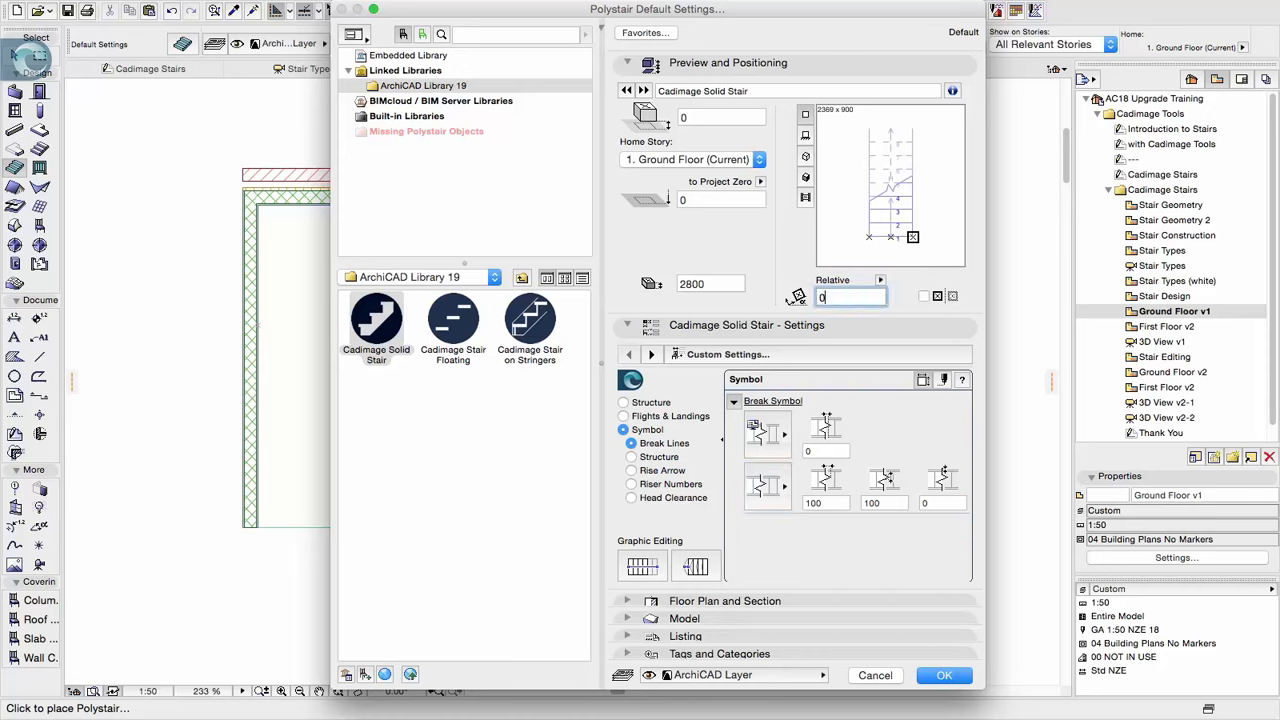
pyautogui.press('Return')
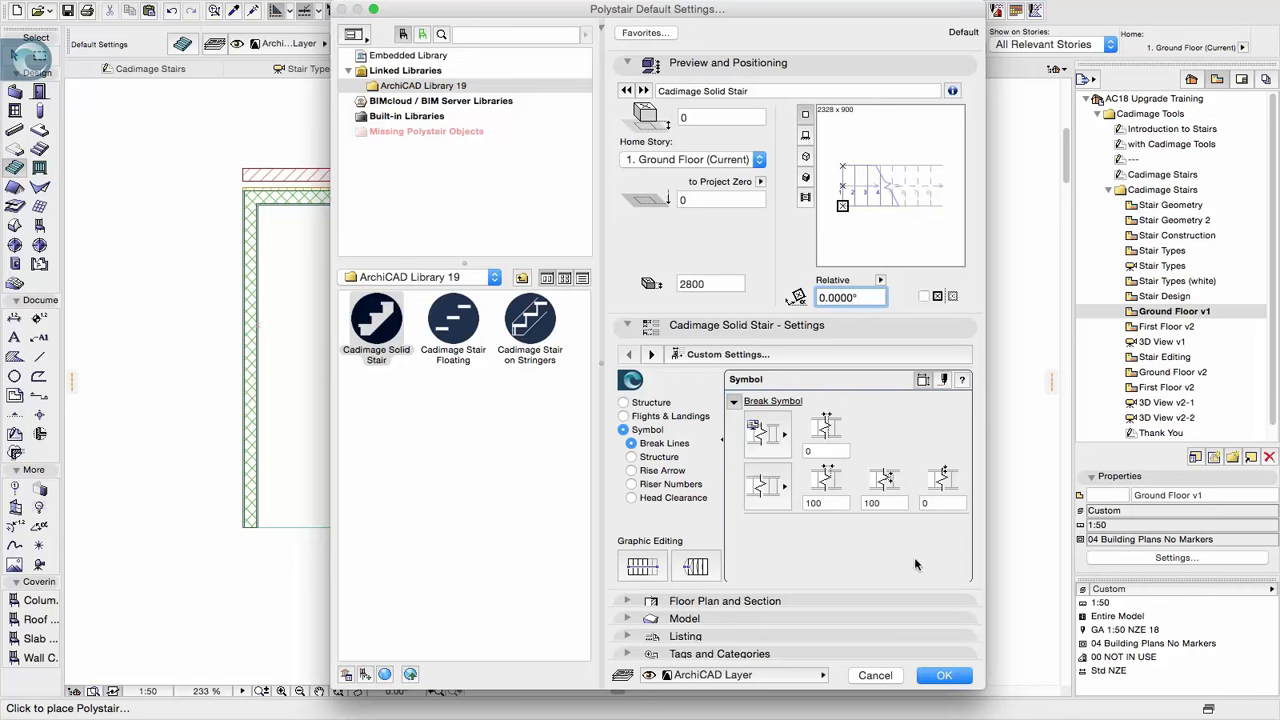
pyautogui.click(943, 676)
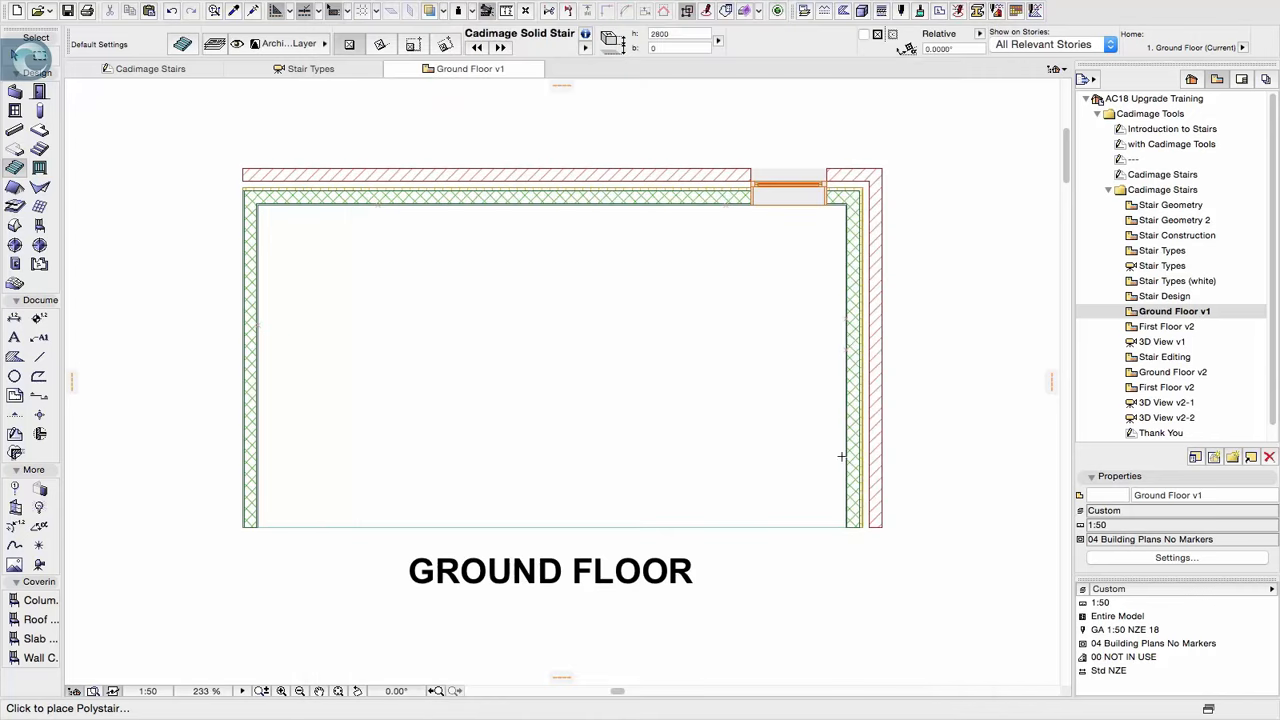
# Start the stair on the right wall with one short leg, and add a landing around the upper right corner, 900 along the right wall
pyautogui.click(847, 345)
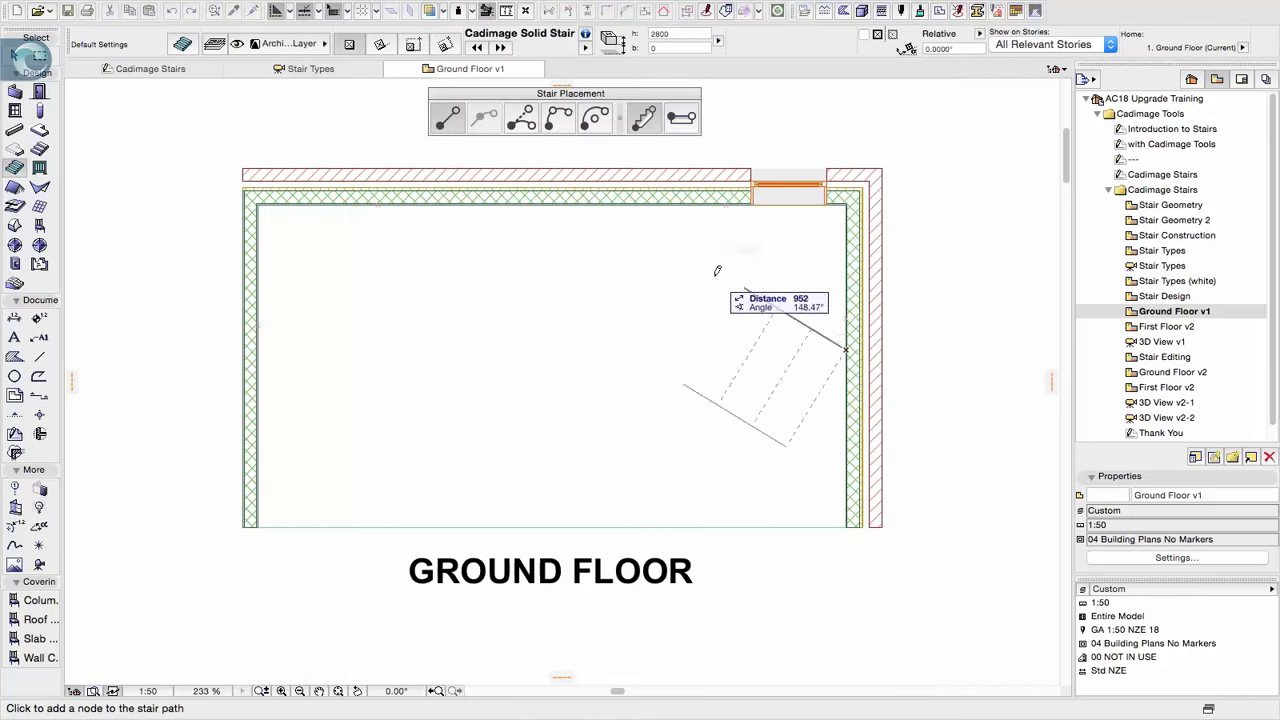
pyautogui.click(847, 317)
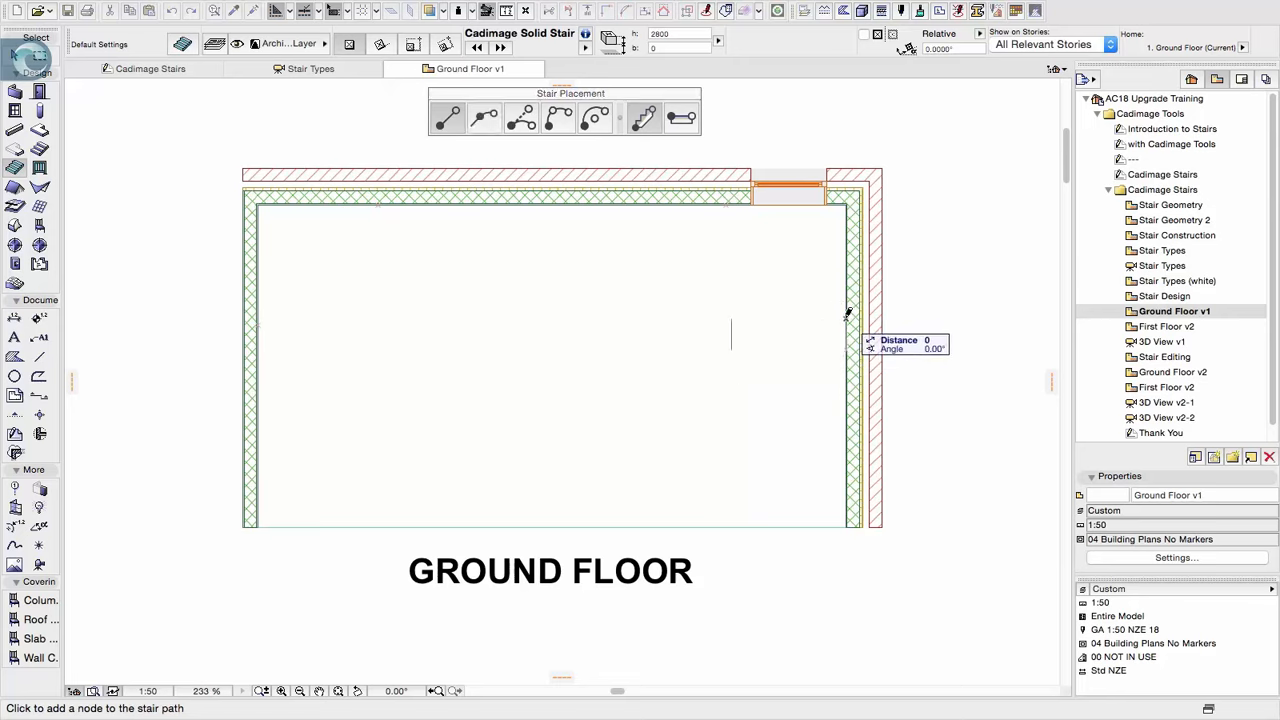
pyautogui.click(681, 118)
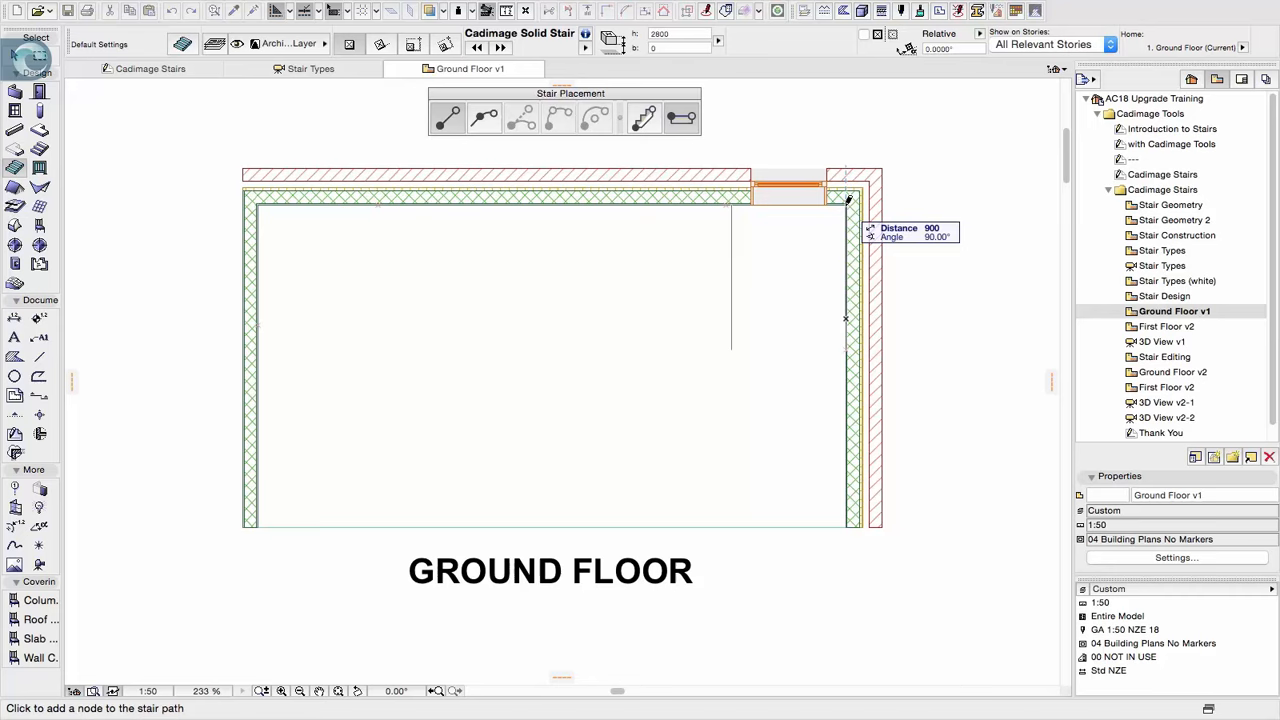
pyautogui.click(727, 200)
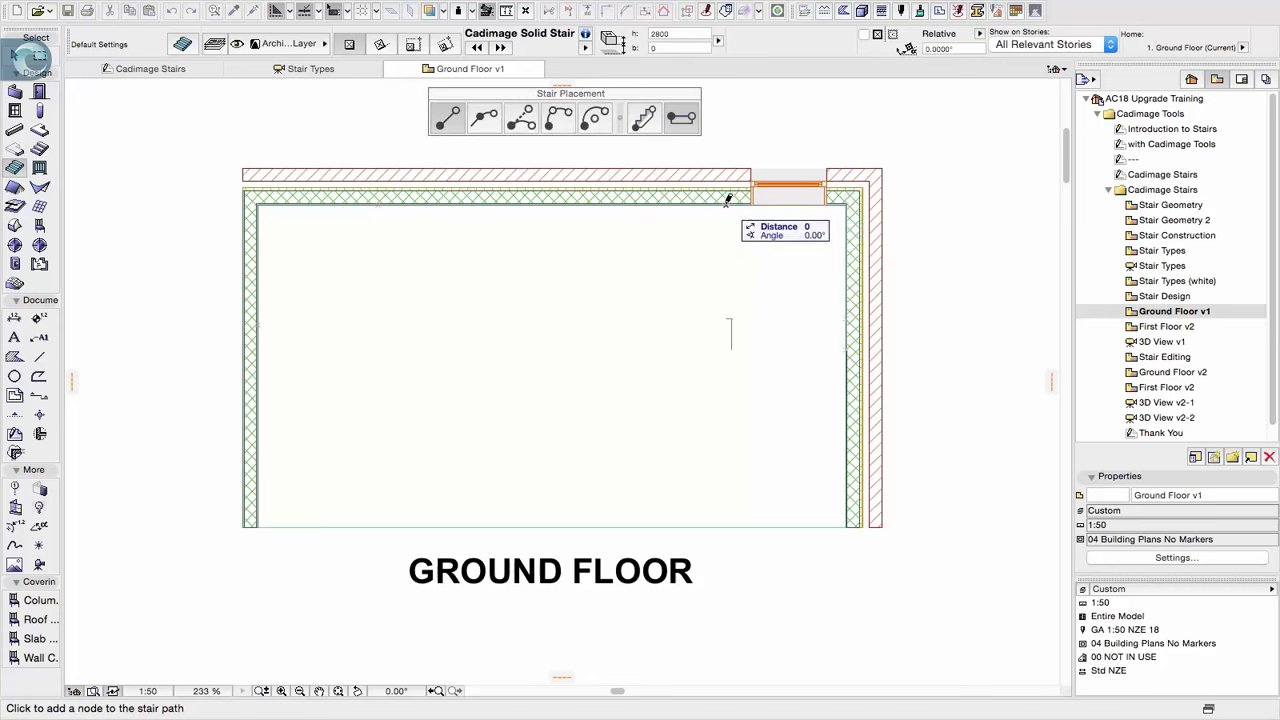
pyautogui.click(643, 119)
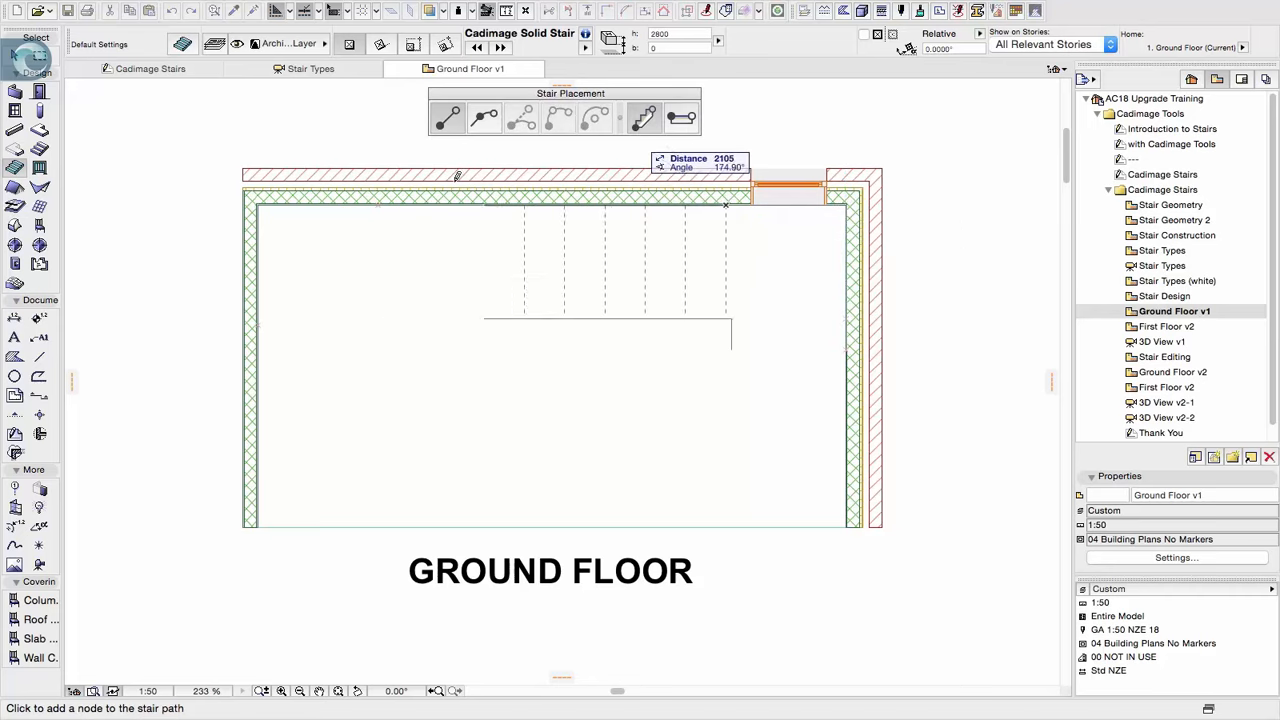
# Run a straight flight along the upper wall, wind it around the upper left corner with two 950 legs, and finish the stair
pyautogui.click(378, 204)
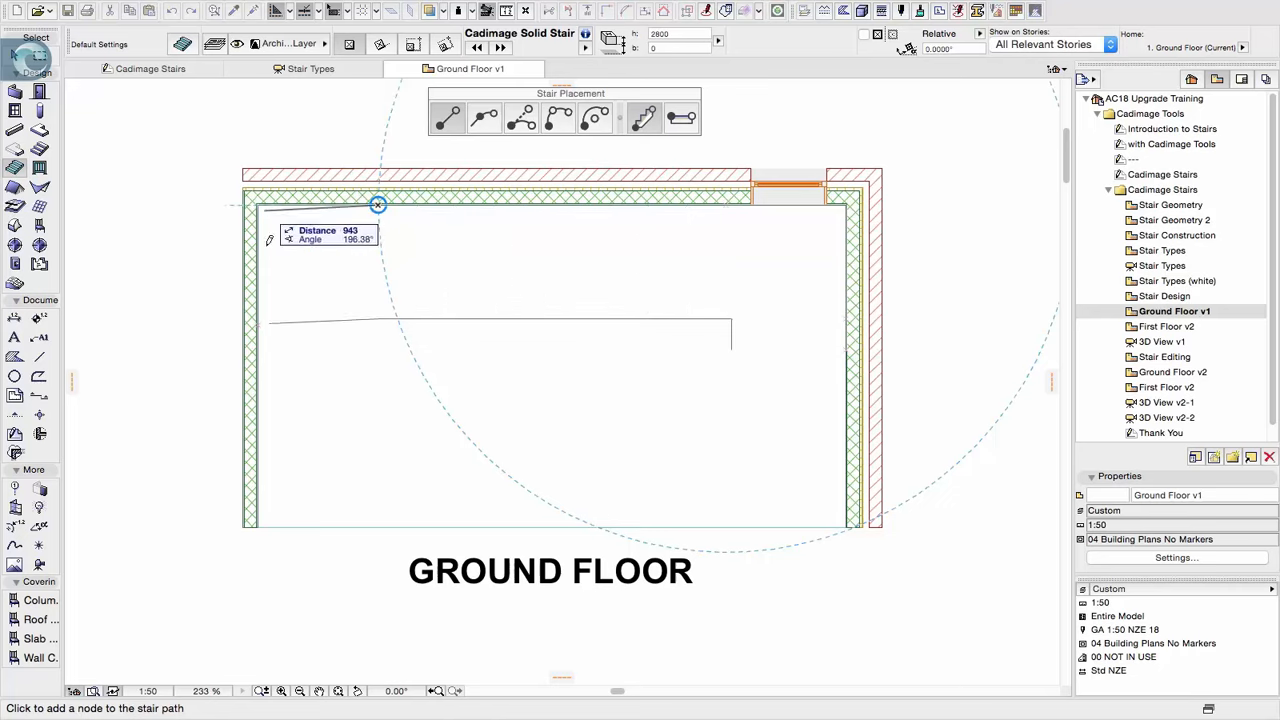
pyautogui.click(259, 203)
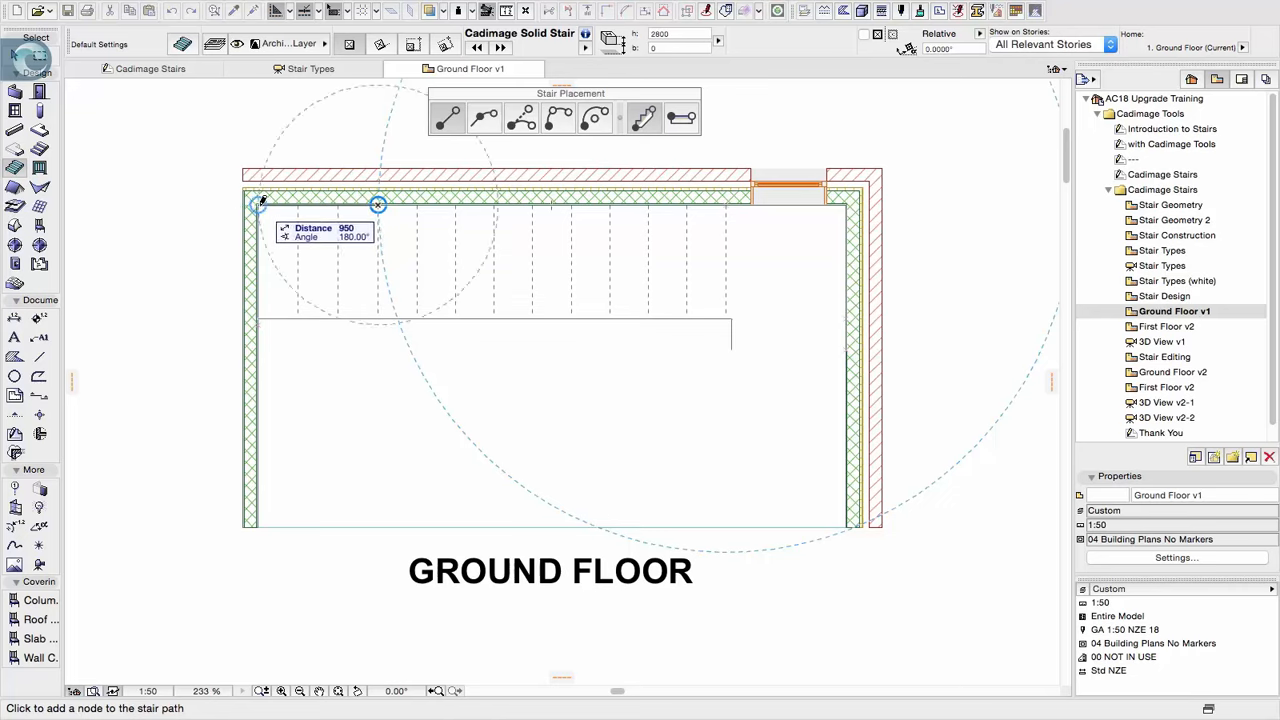
pyautogui.click(259, 322)
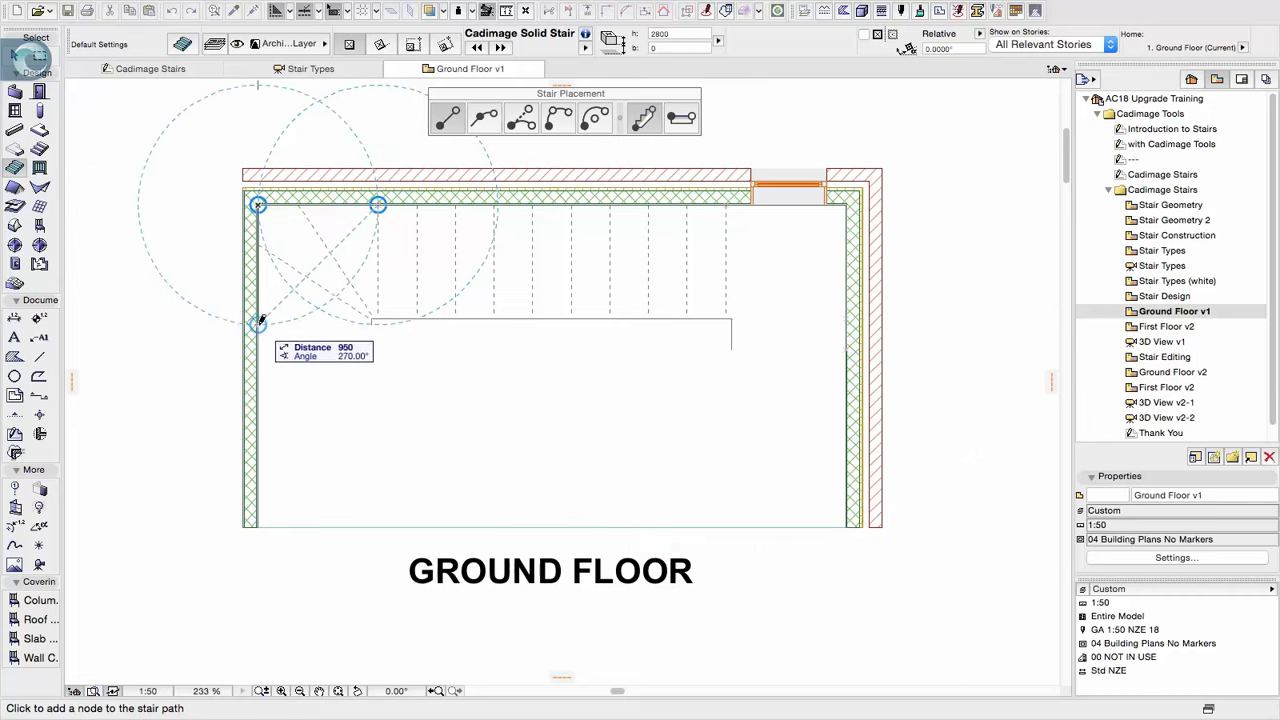
pyautogui.click(259, 321)
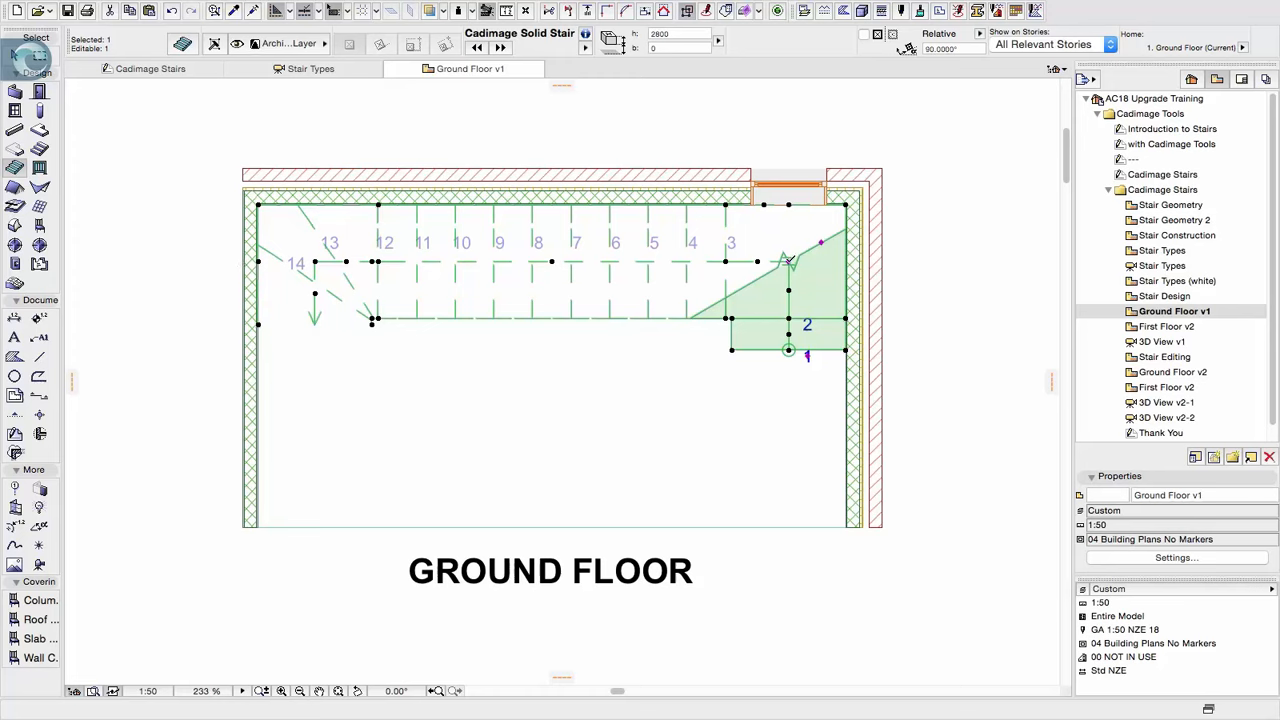
# Move the stair's break line from the corner landing to between risers 6 and 7, and open the First Floor v2 plan
pyautogui.click(789, 261)
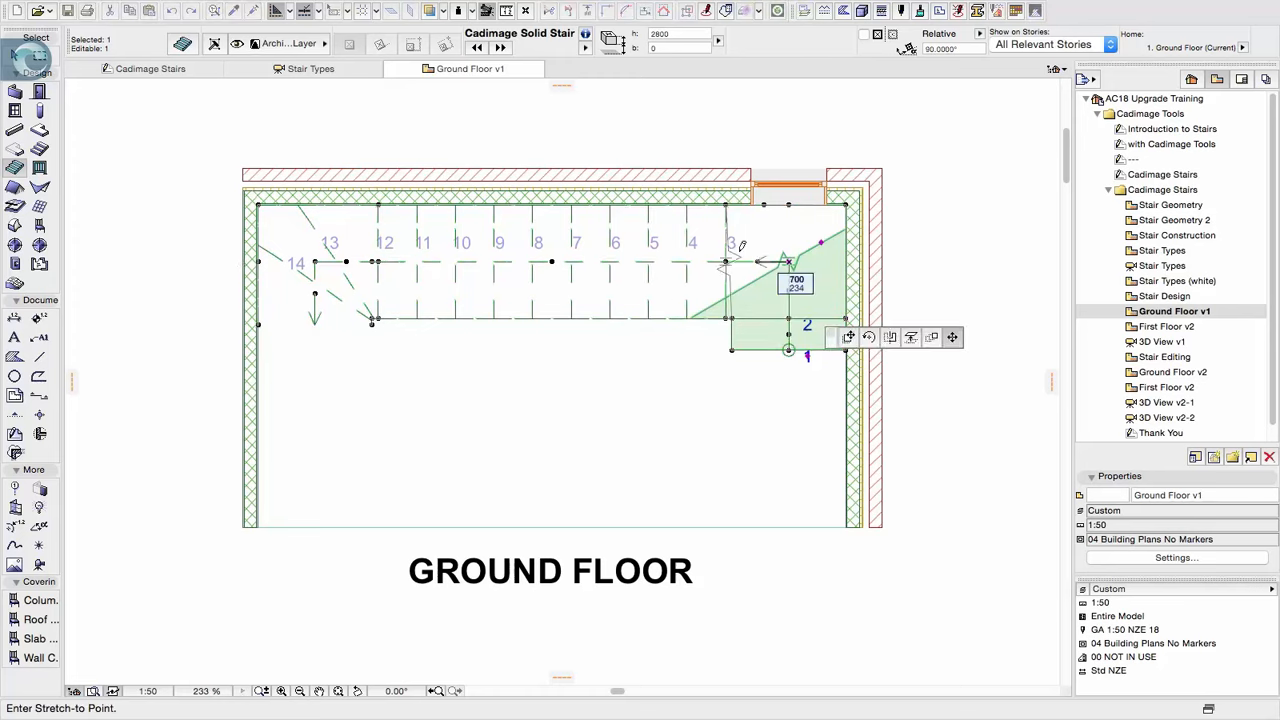
pyautogui.click(603, 261)
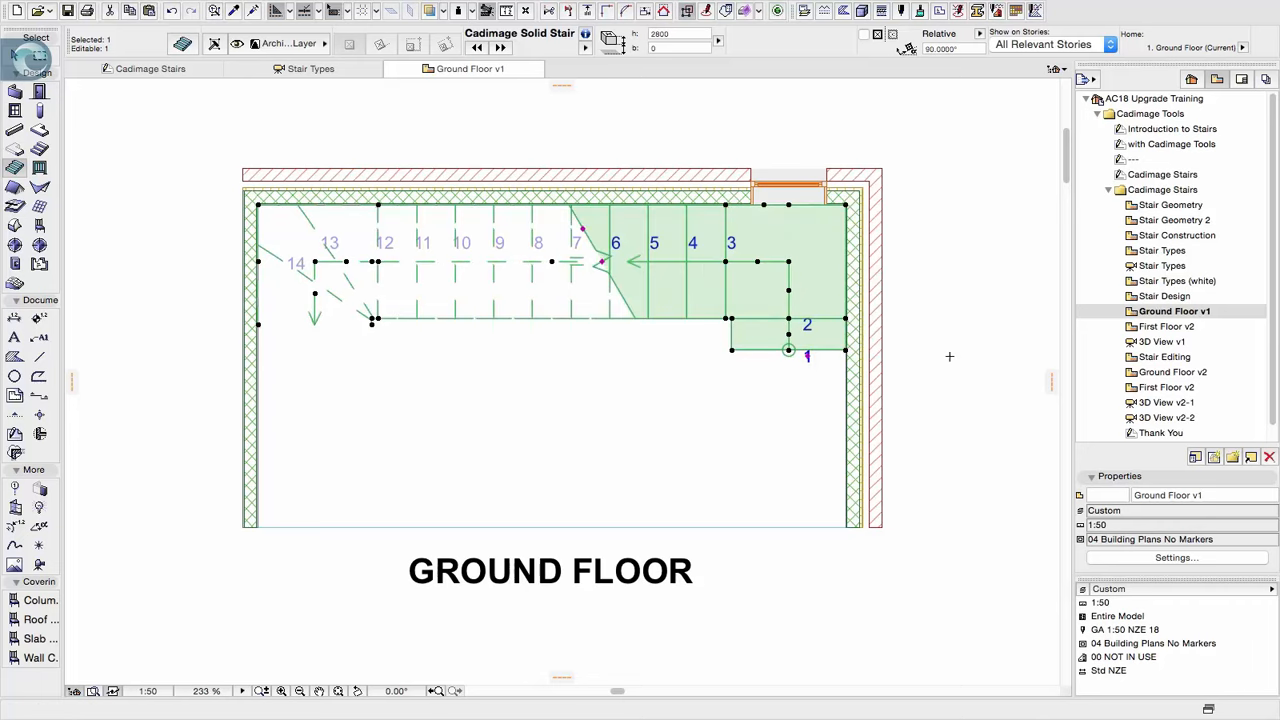
pyautogui.press('Escape')
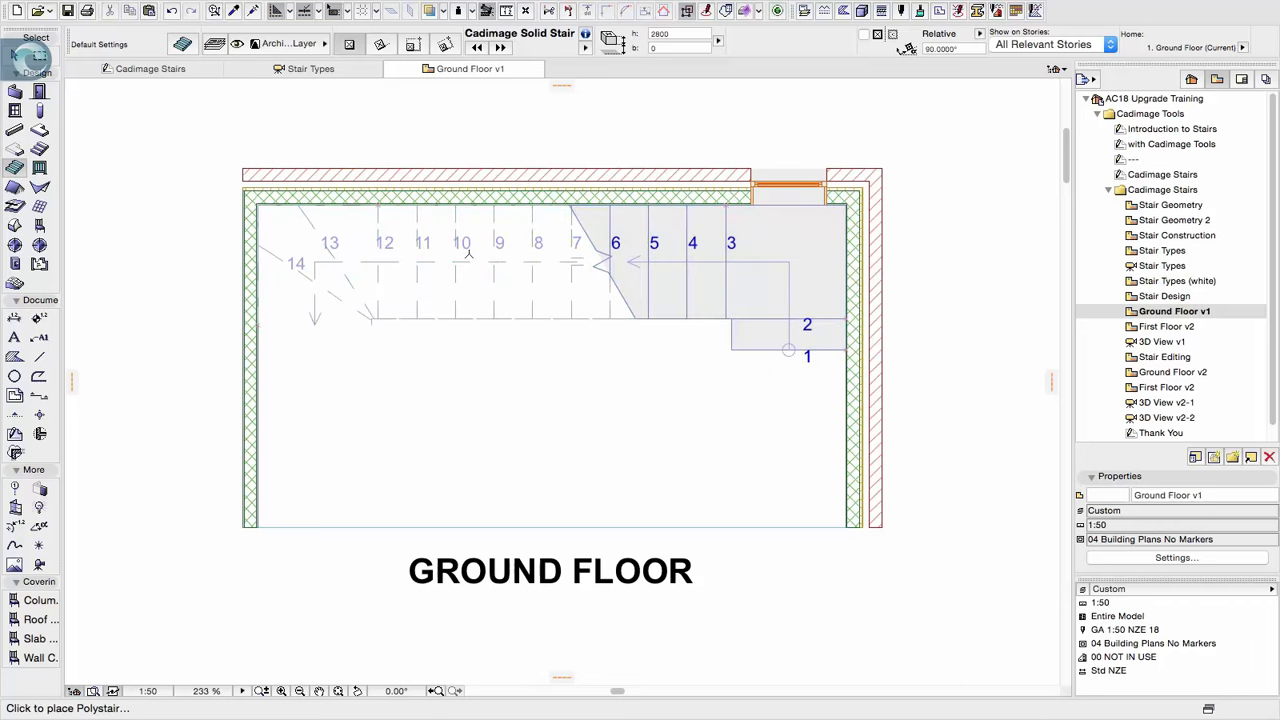
pyautogui.doubleClick(1167, 328)
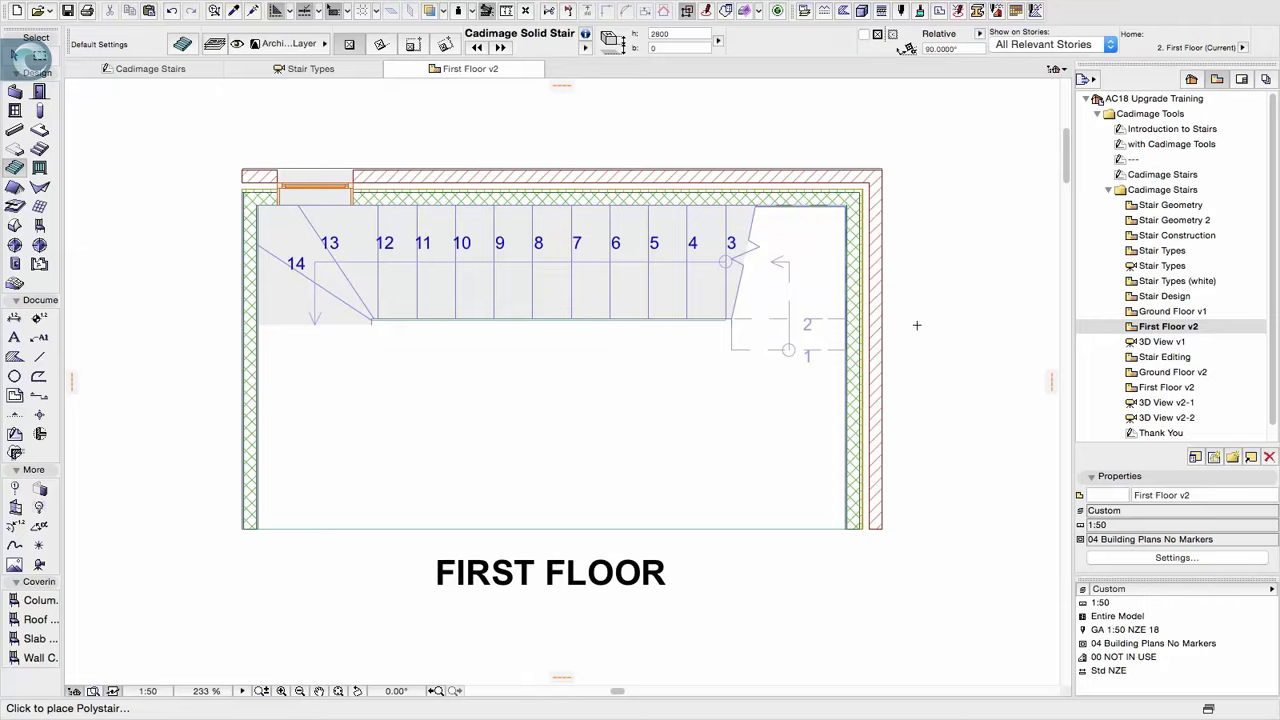
# In 3D View v1, set the stair's head clearance plane to Clearance Plane On and inspect the plane above the flight
pyautogui.doubleClick(1156, 342)
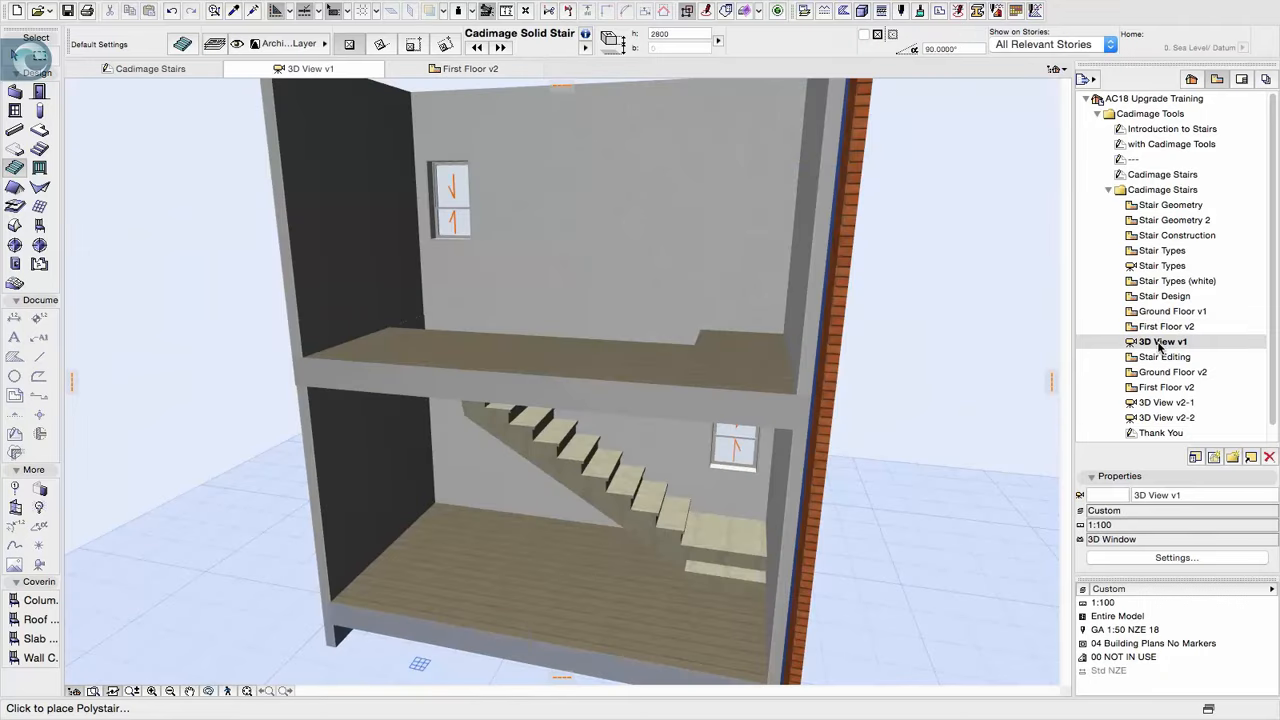
pyautogui.click(627, 502)
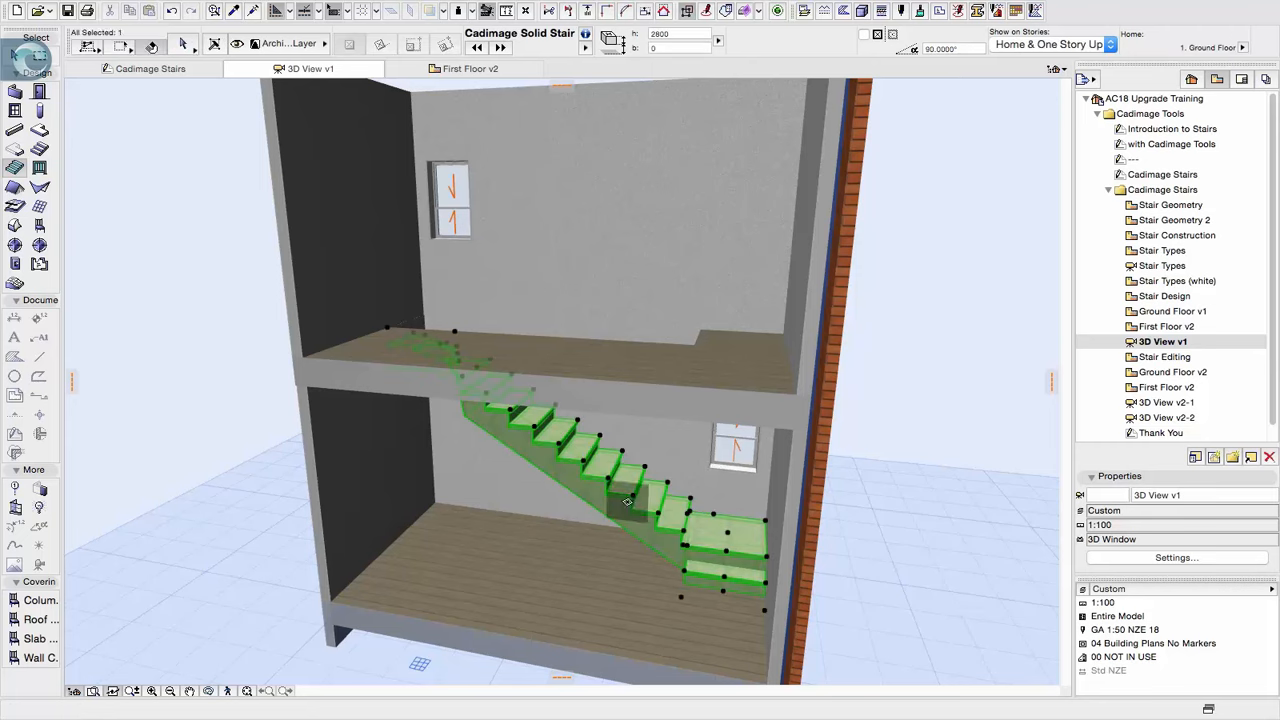
pyautogui.press('super+t')
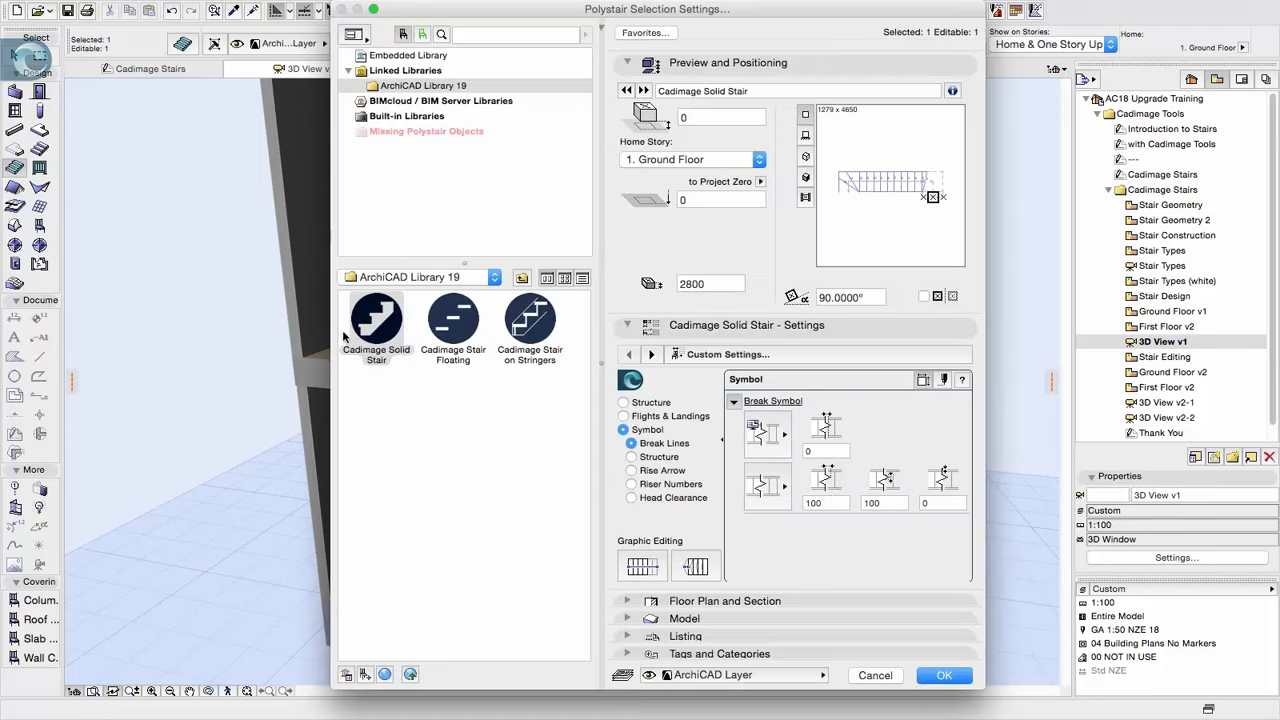
pyautogui.click(676, 500)
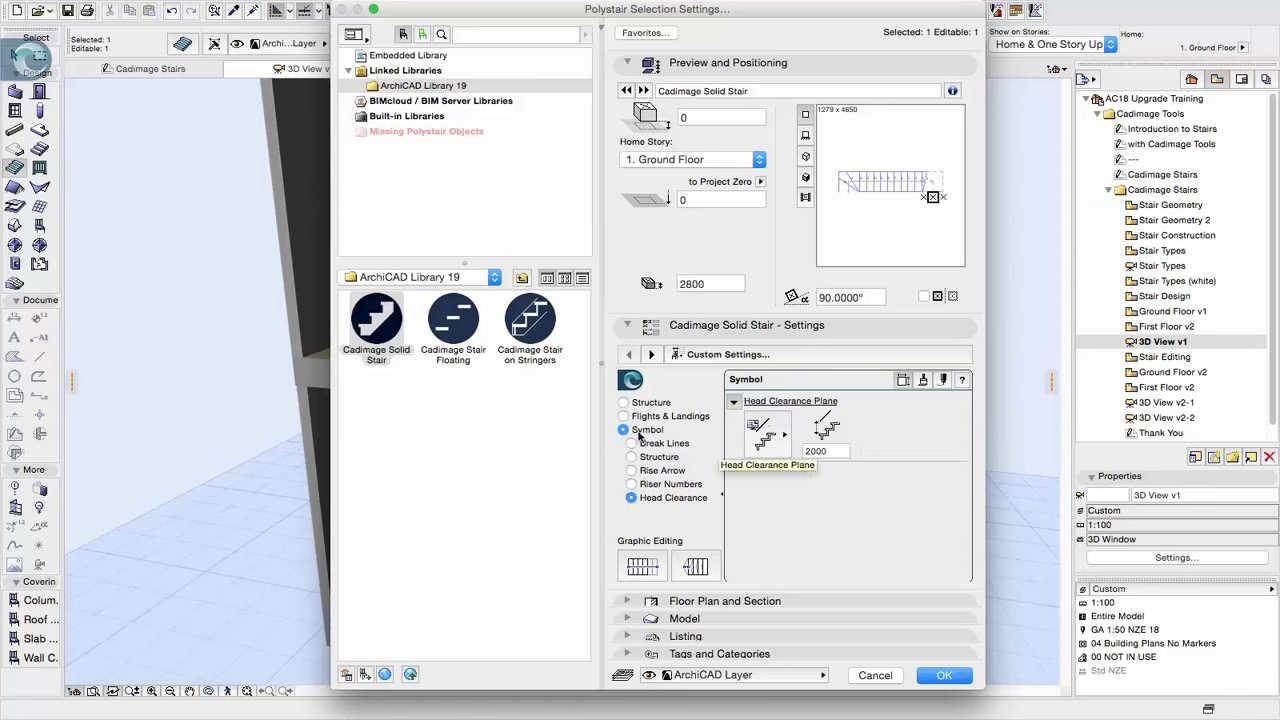
pyautogui.click(783, 440)
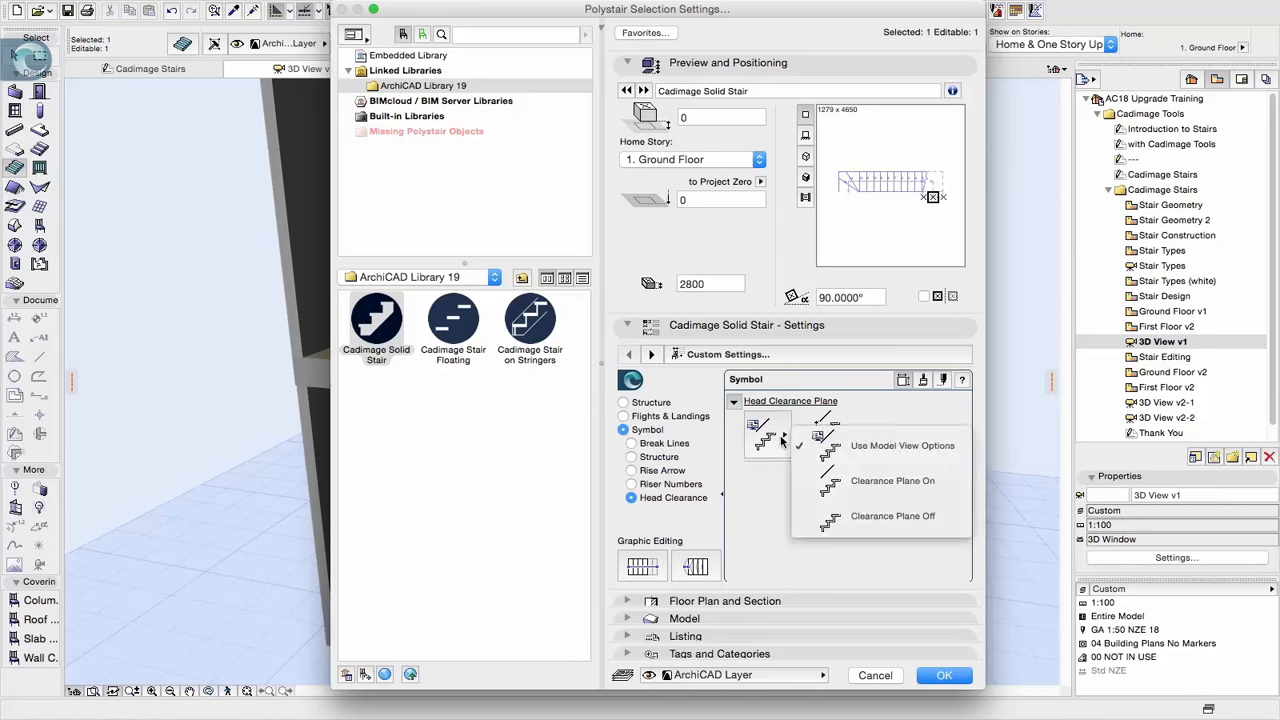
pyautogui.click(878, 480)
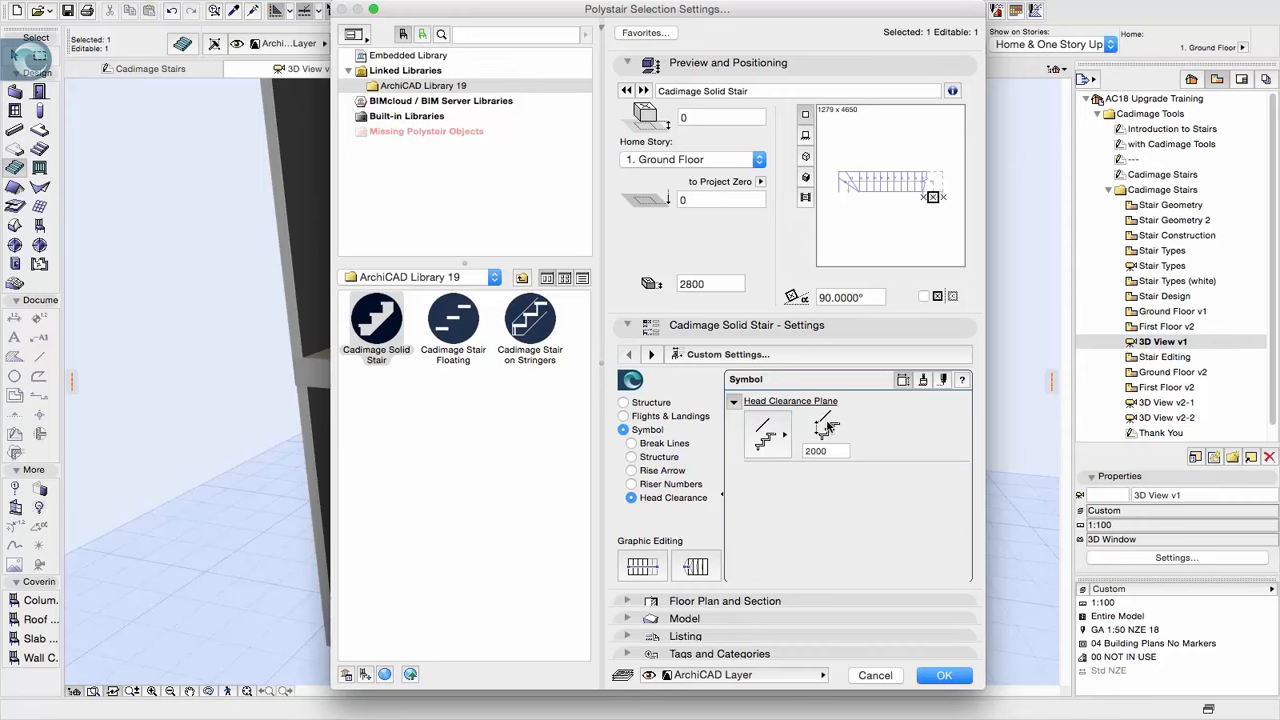
pyautogui.click(944, 676)
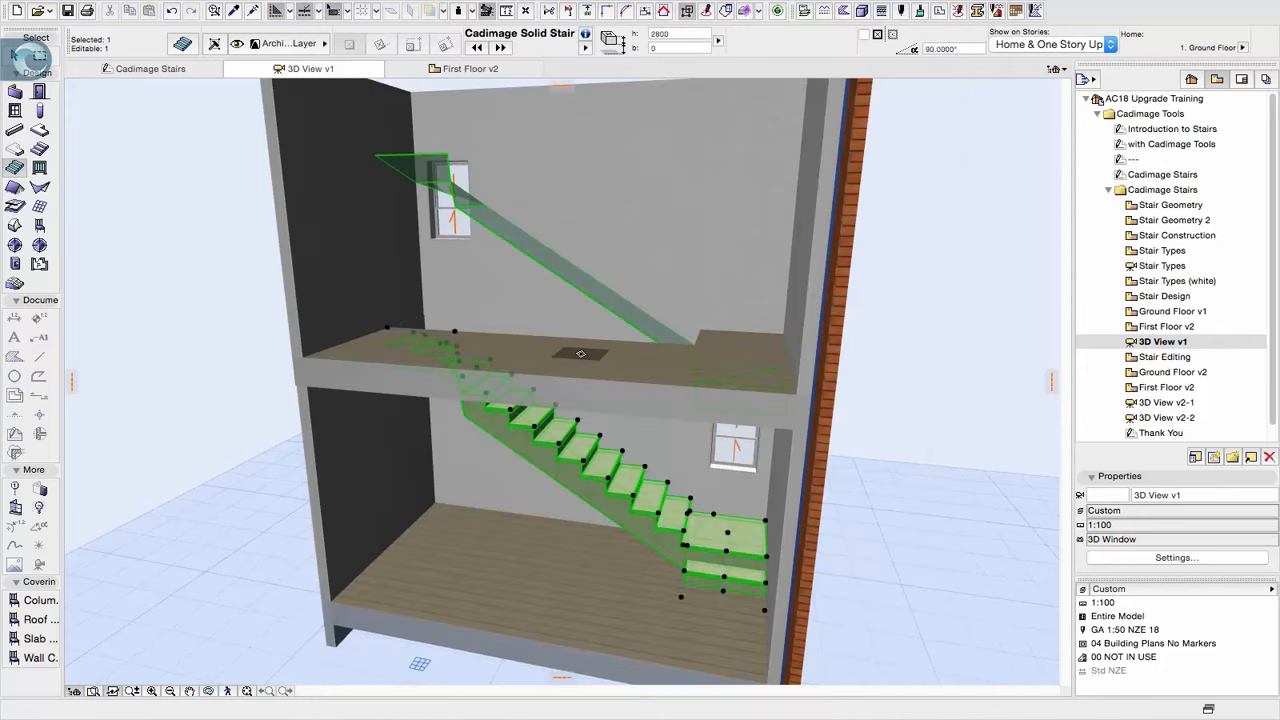
pyautogui.press('Escape')
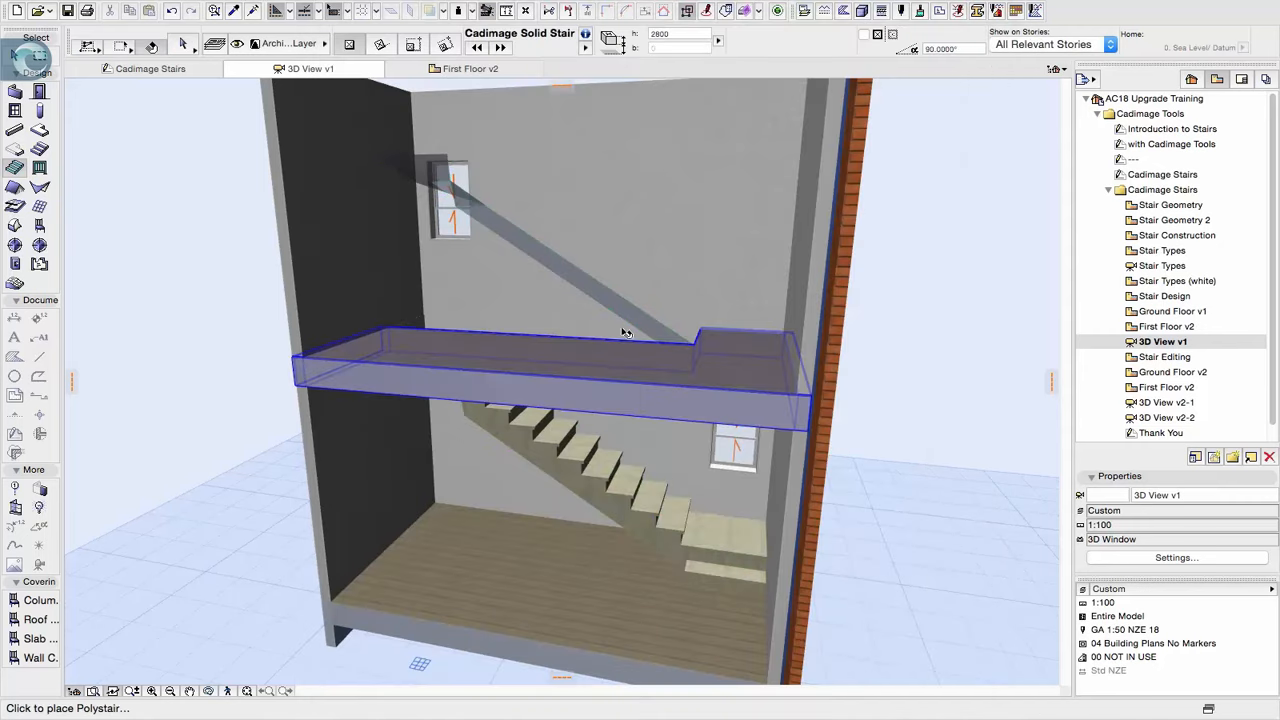
pyautogui.scroll(4, 567, 283)
pyautogui.keyDown('shift'); pyautogui.moveTo(568, 284); pyautogui.dragTo(705, 345, button='middle'); pyautogui.keyUp('shift')
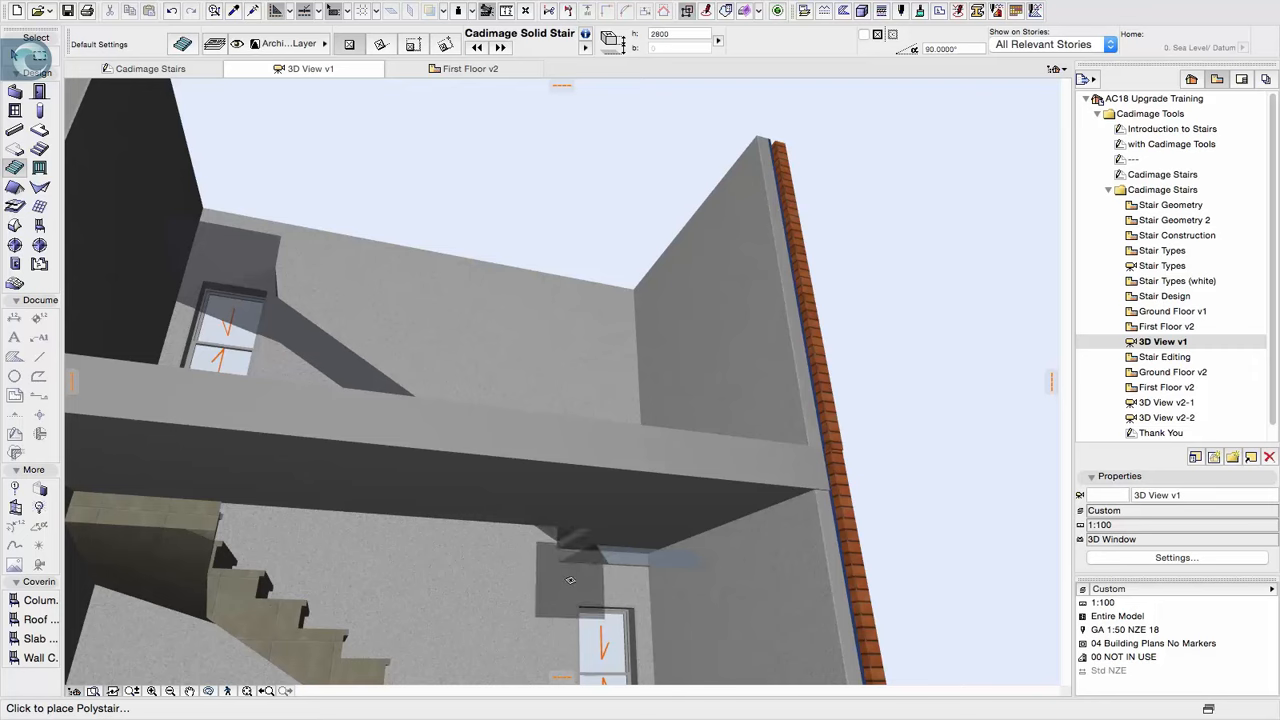
pyautogui.keyDown('shift'); pyautogui.moveTo(420, 582); pyautogui.dragTo(580, 444, button='middle'); pyautogui.keyUp('shift')
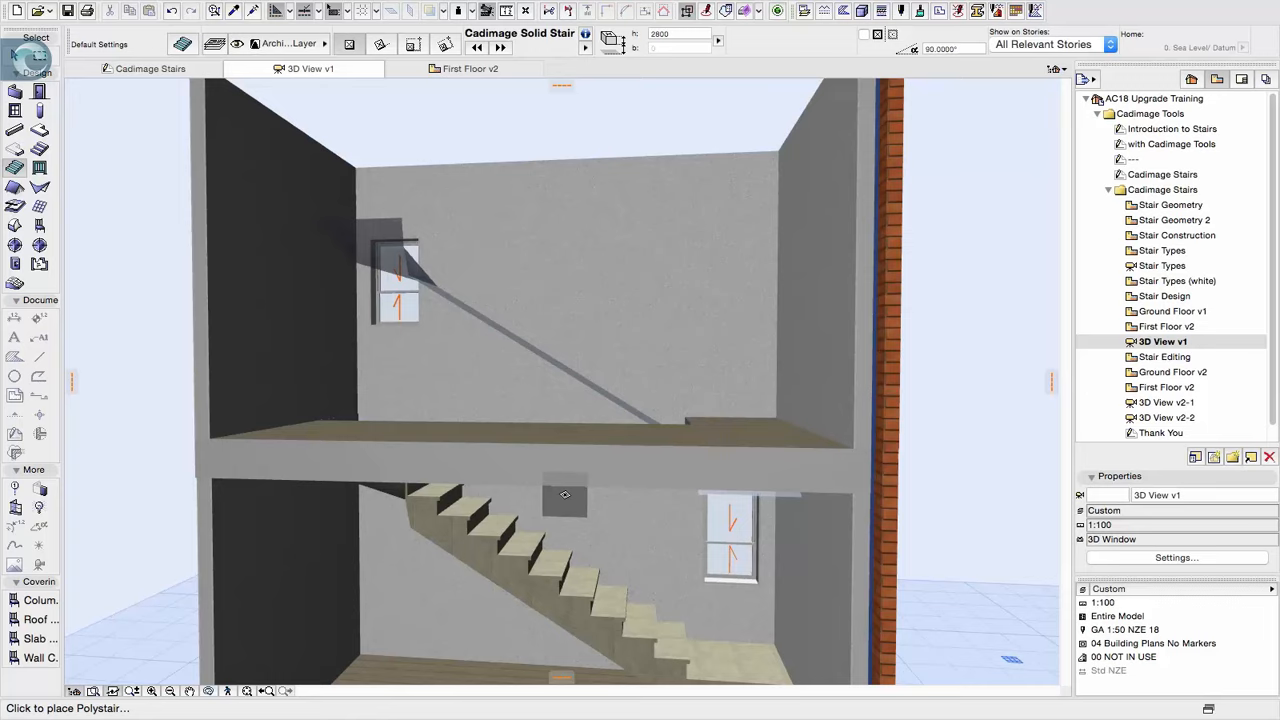
# Open the Stair Editing plan, examine its floating stair and landing in 3D, and return to the plan
pyautogui.doubleClick(1160, 357)
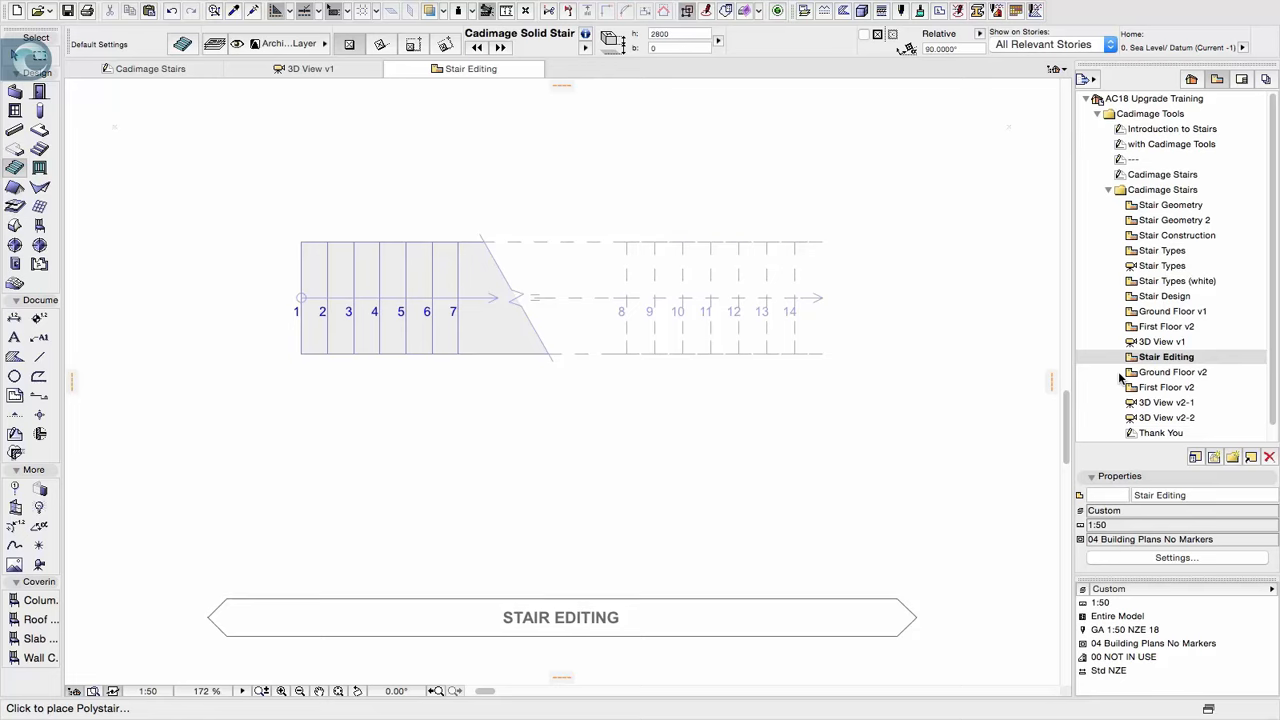
pyautogui.click(823, 358)
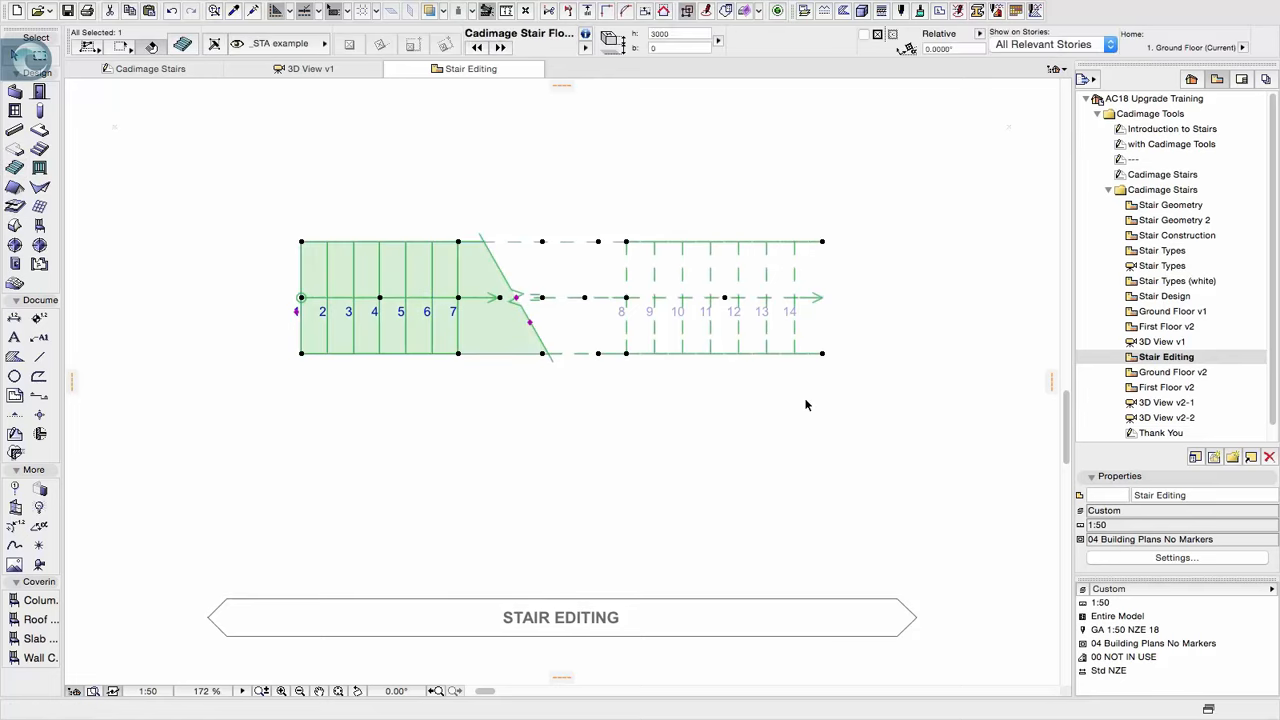
pyautogui.press('F5')
pyautogui.keyDown('shift'); pyautogui.moveTo(751, 403); pyautogui.dragTo(322, 398, button='middle'); pyautogui.keyUp('shift')
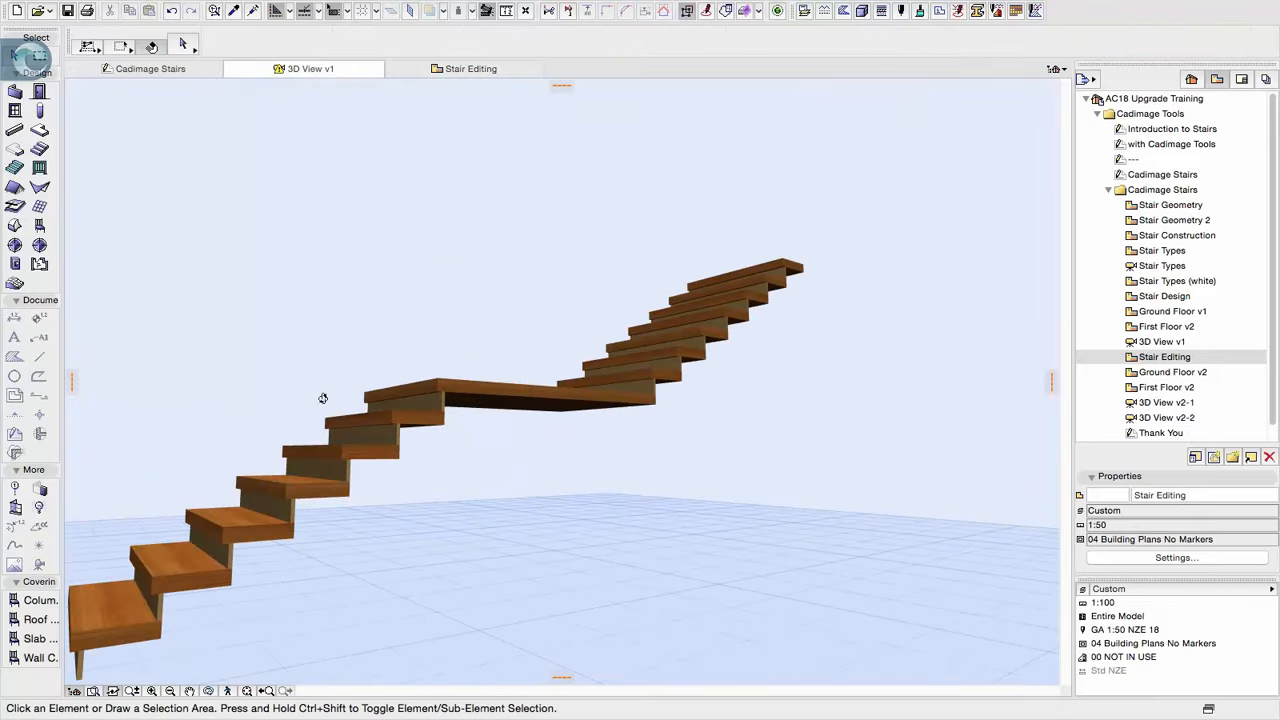
pyautogui.scroll(-5, 462, 422)
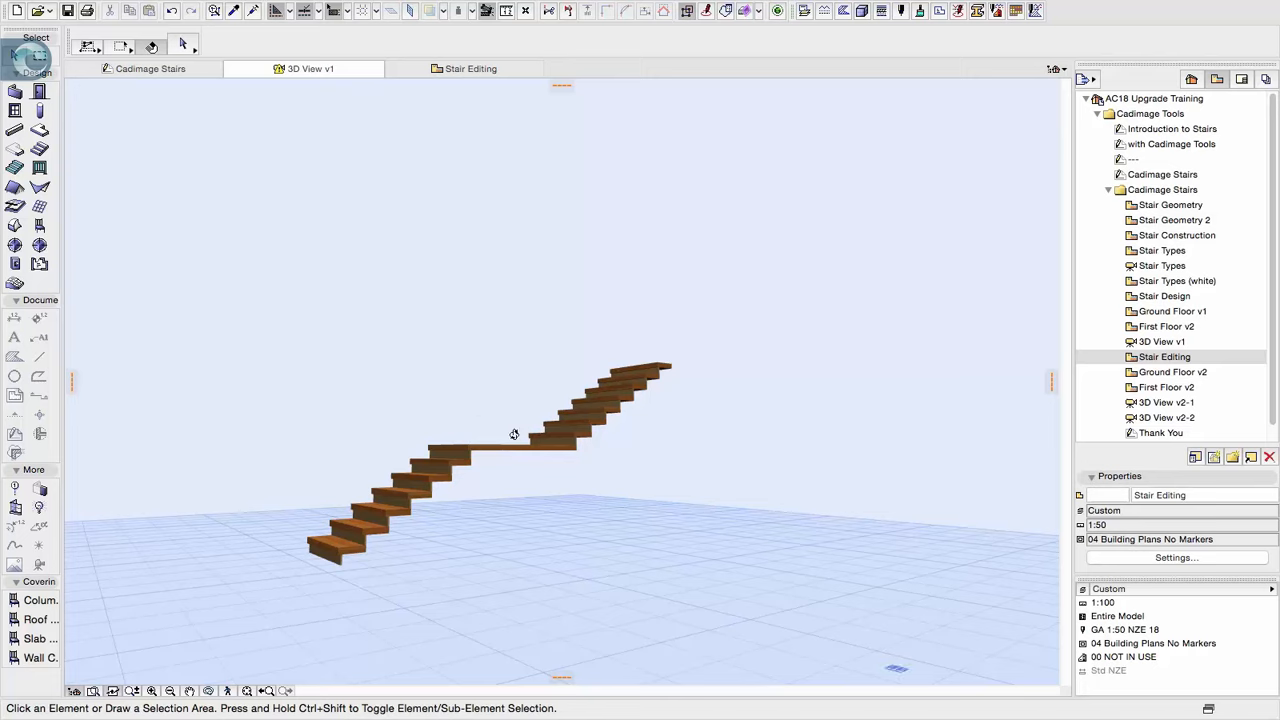
pyautogui.keyDown('shift'); pyautogui.moveTo(513, 434); pyautogui.dragTo(523, 466, button='middle'); pyautogui.keyUp('shift')
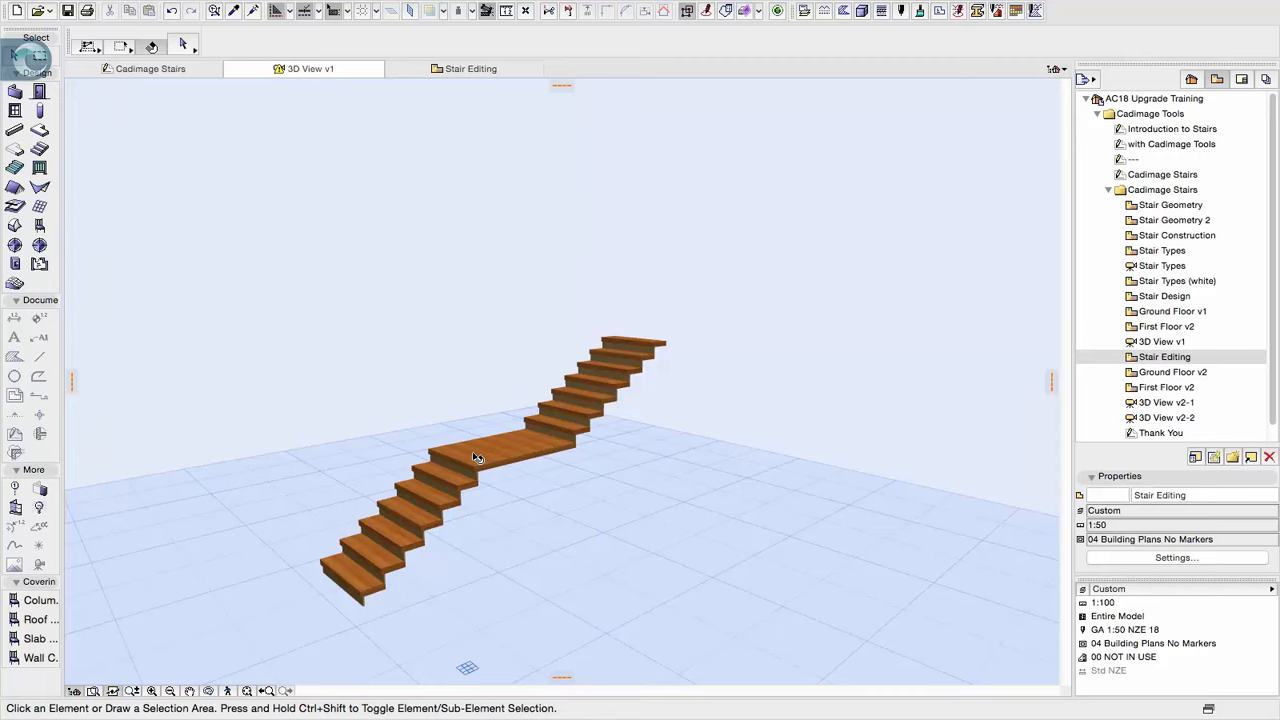
pyautogui.press('F2')
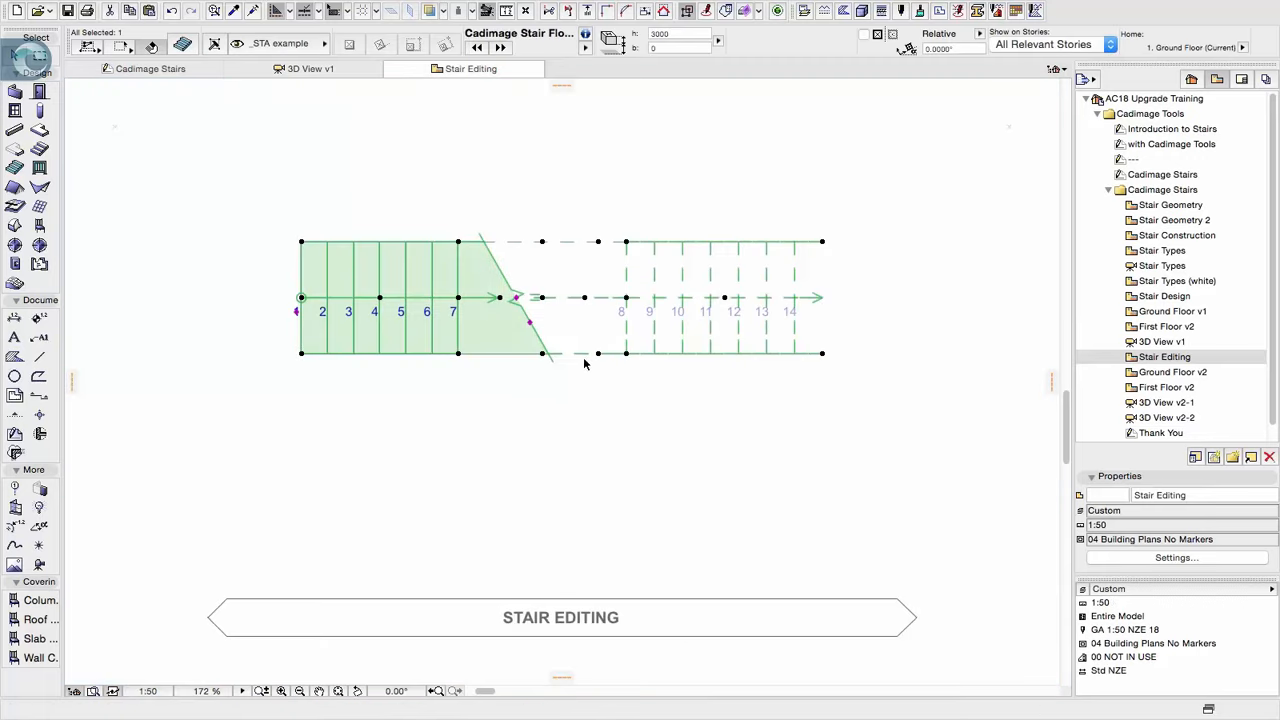
# Turn on graphic editing of the legs and landing in the floating stair's settings and accept them
pyautogui.click(182, 44)
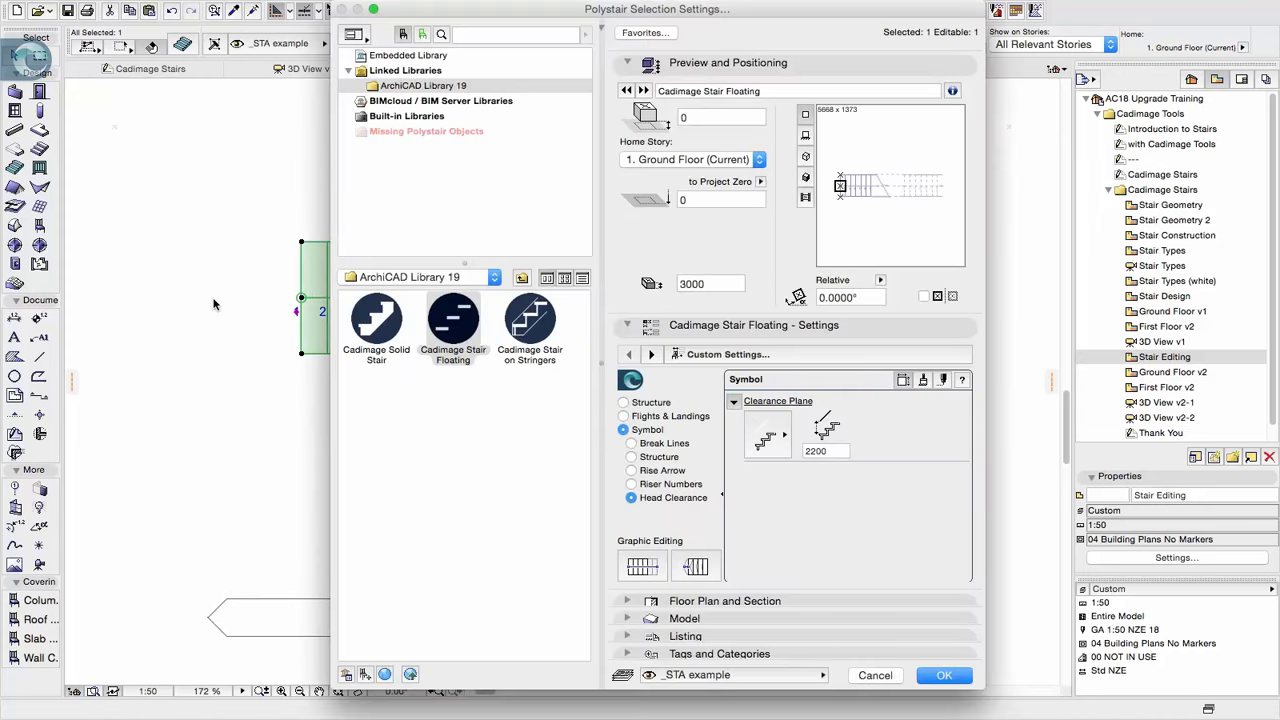
pyautogui.click(644, 570)
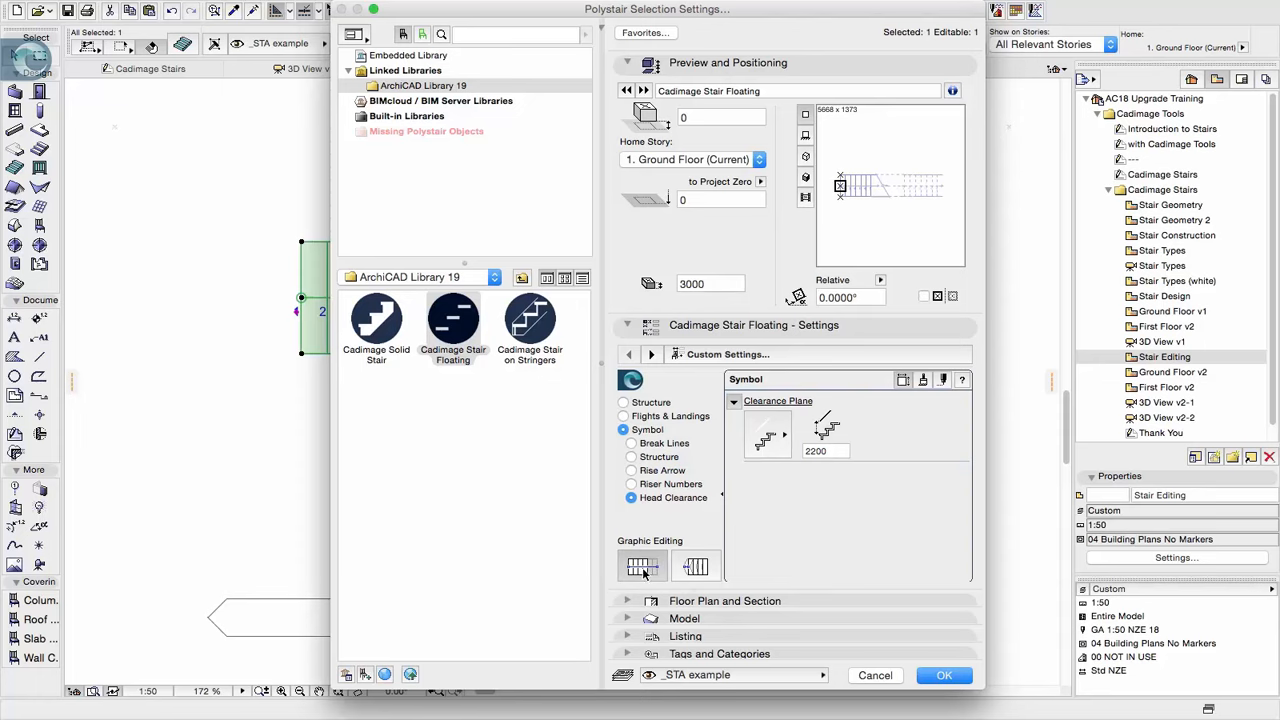
pyautogui.click(942, 676)
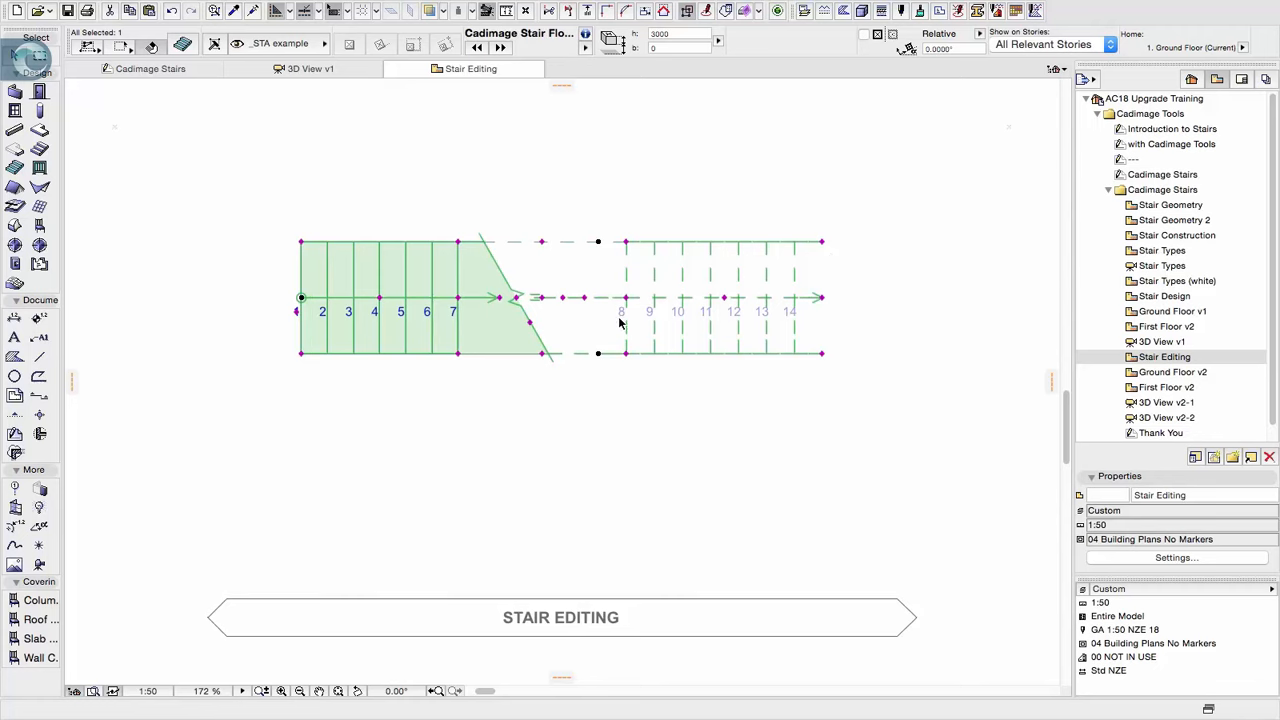
# Stretch the floating stair's upper leg out to riser 16 and flare its far end outward on both sides of the center line
pyautogui.click(821, 299)
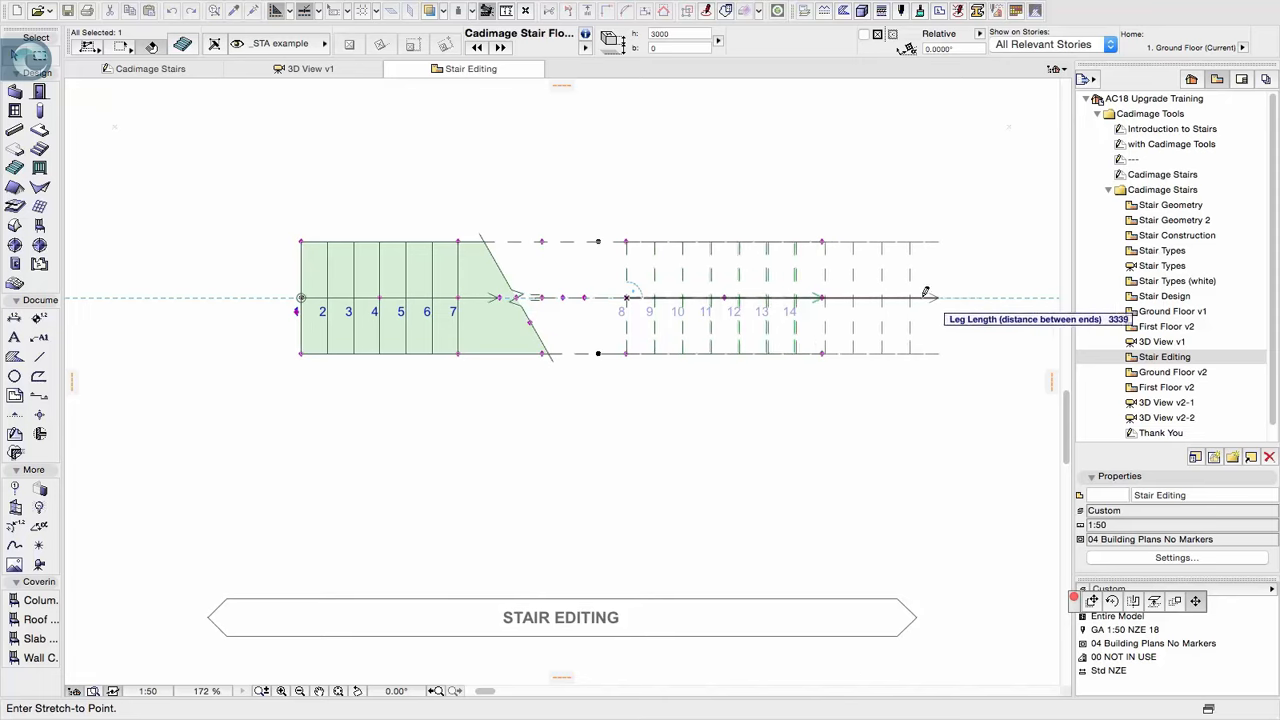
pyautogui.click(865, 298)
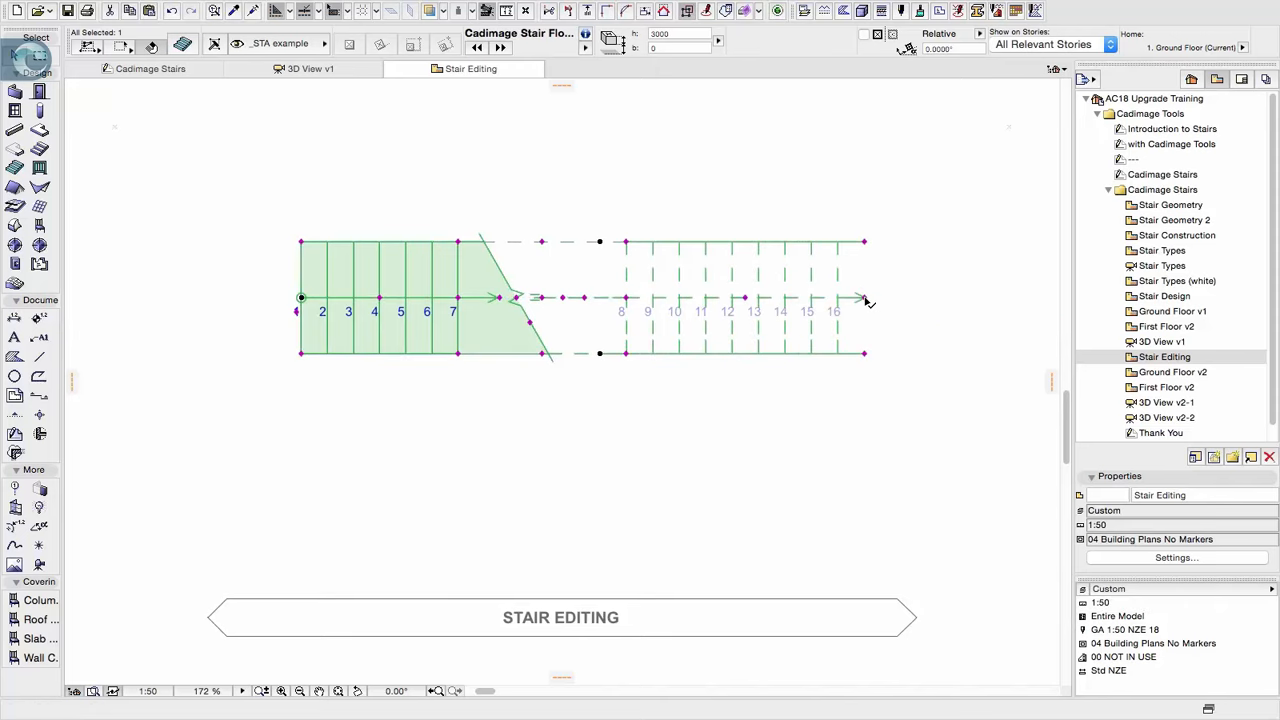
pyautogui.click(866, 241)
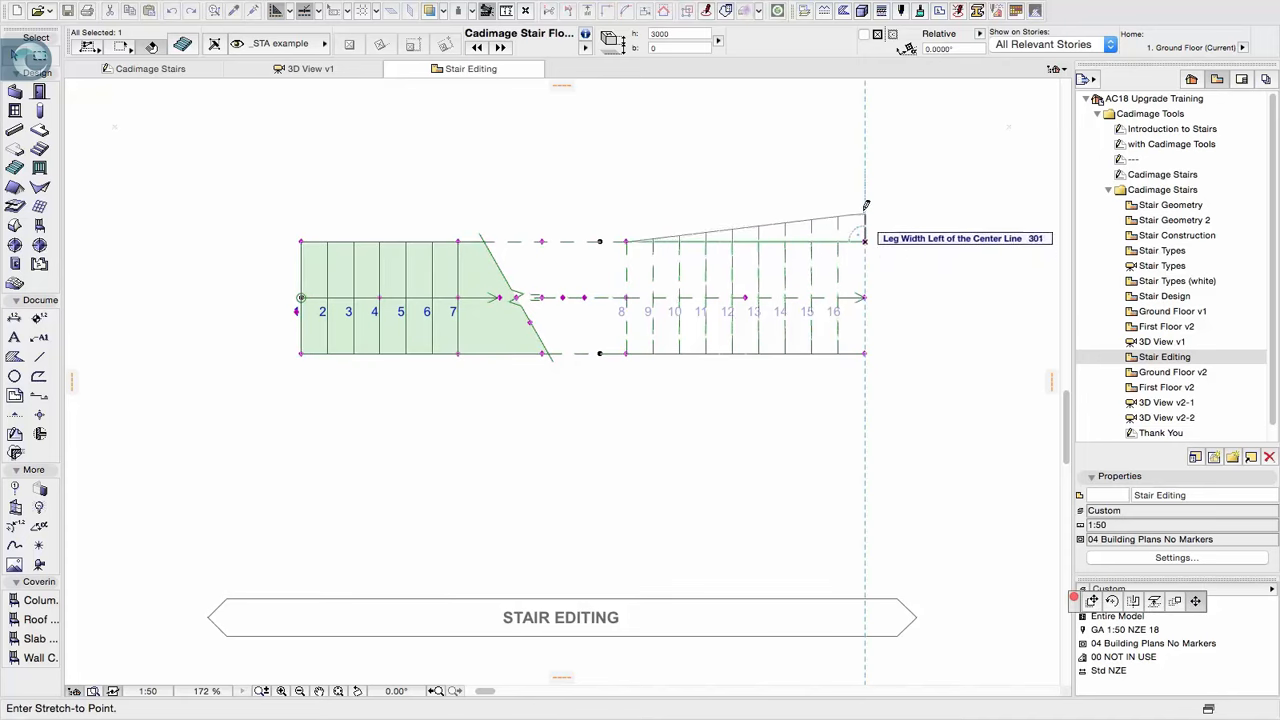
pyautogui.click(865, 203)
pyautogui.click(866, 355)
pyautogui.click(866, 314)
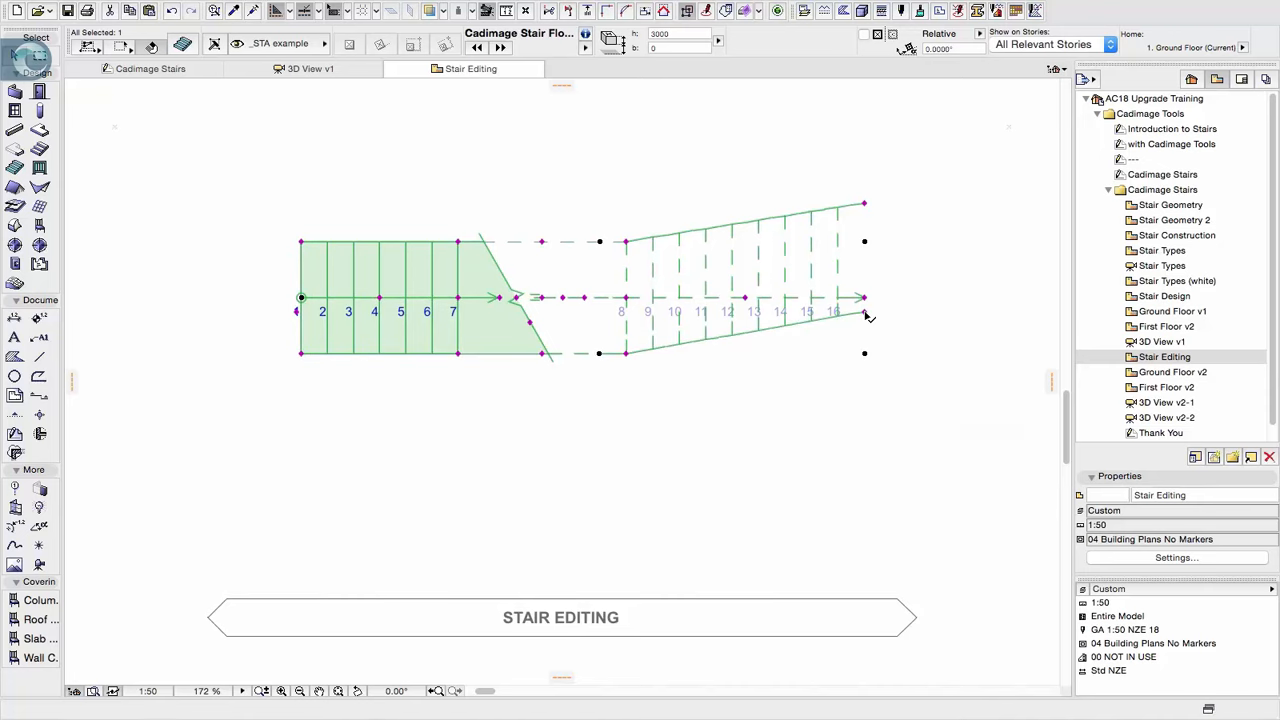
pyautogui.click(866, 314)
pyautogui.click(865, 389)
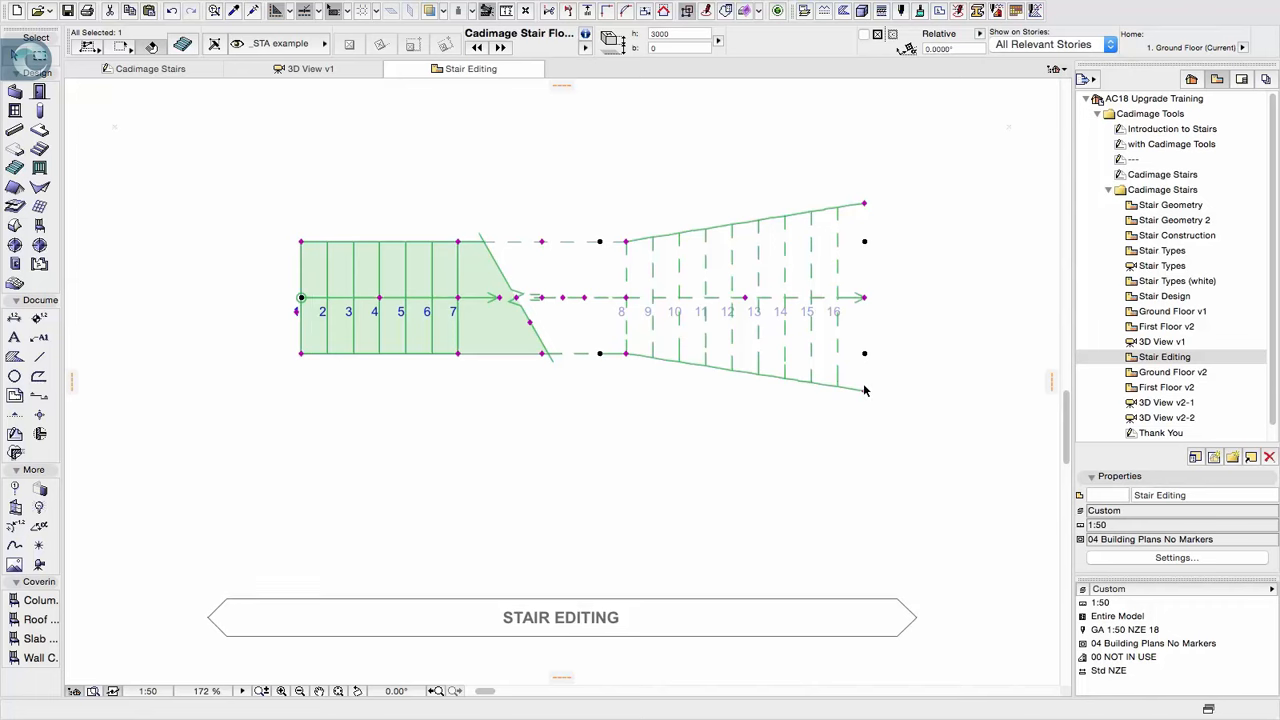
# Curve the upper leg by about 44° and widen its landing end slightly to the left of the center line
pyautogui.click(745, 300)
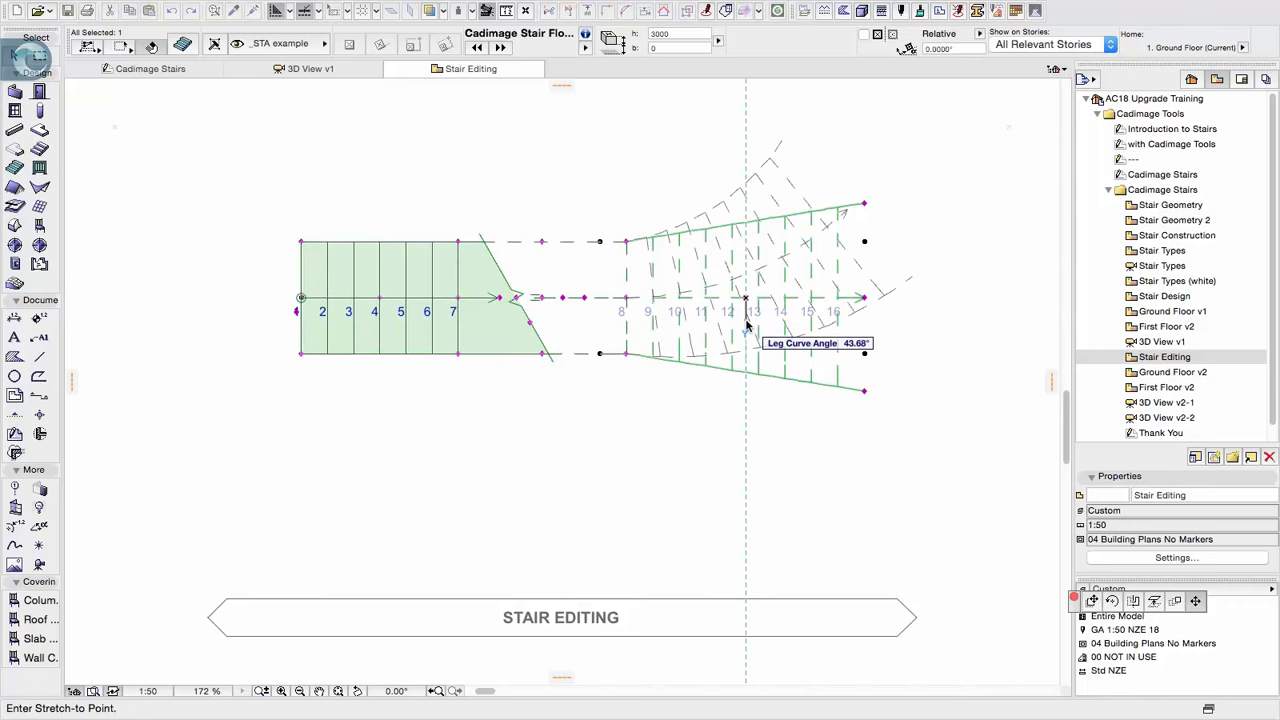
pyautogui.click(745, 325)
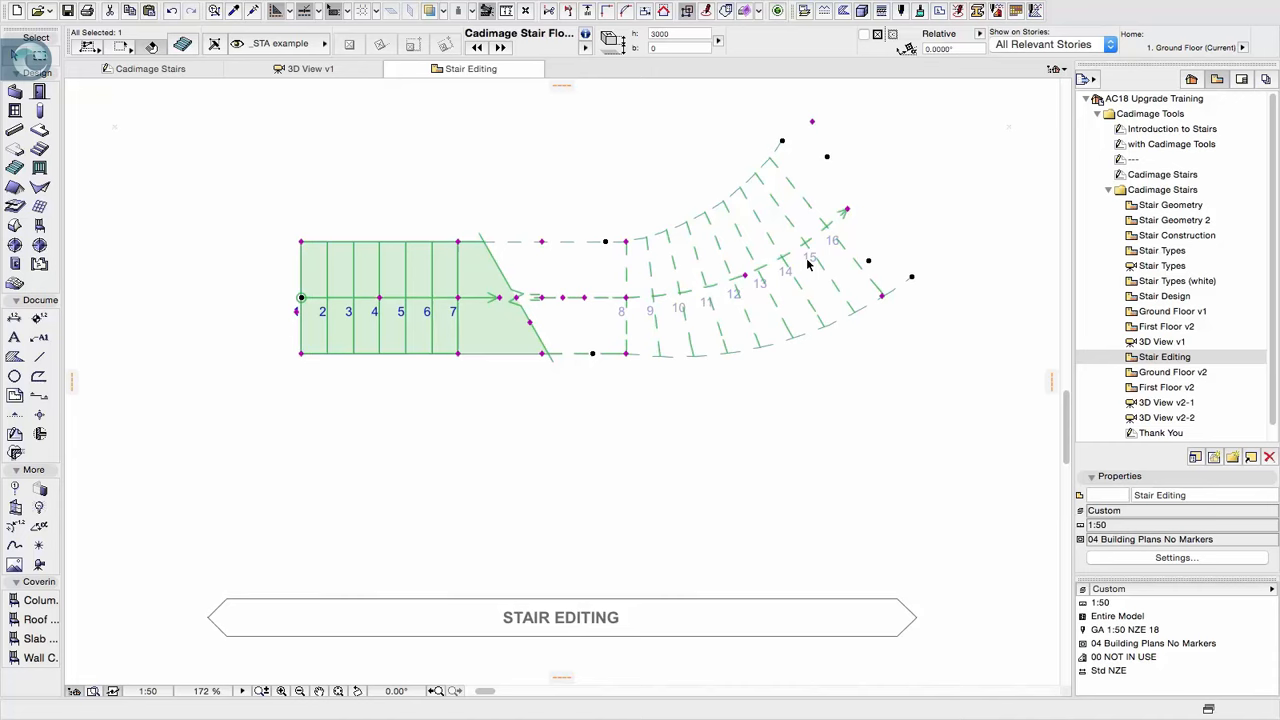
pyautogui.click(627, 242)
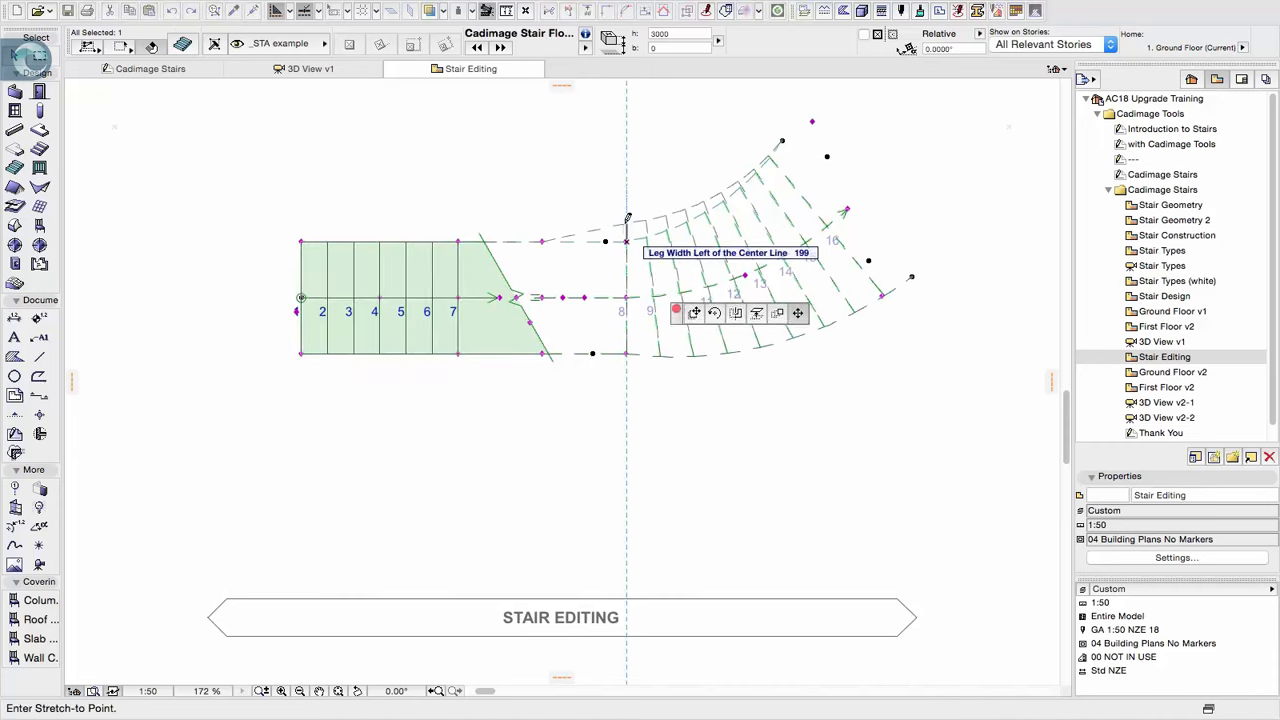
pyautogui.click(626, 229)
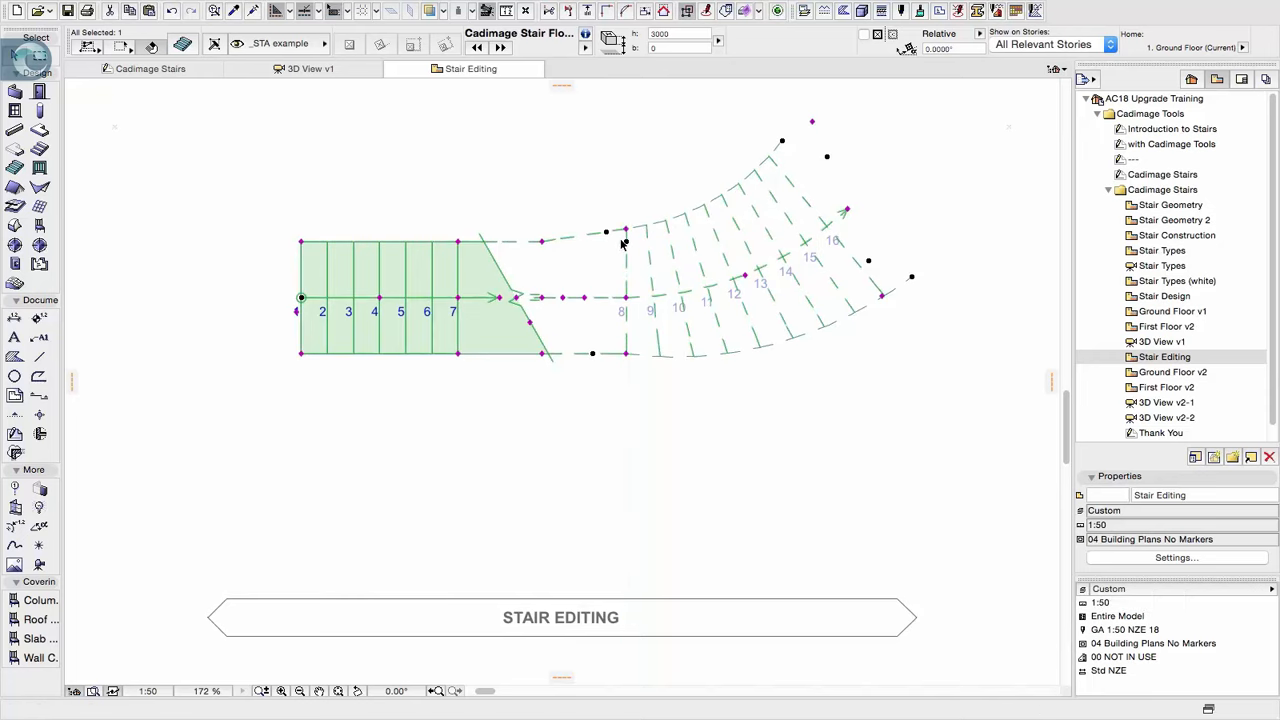
# Keep the landing leg at 900 long and swing it with the upper leg clockwise around the landing's corner
pyautogui.click(627, 299)
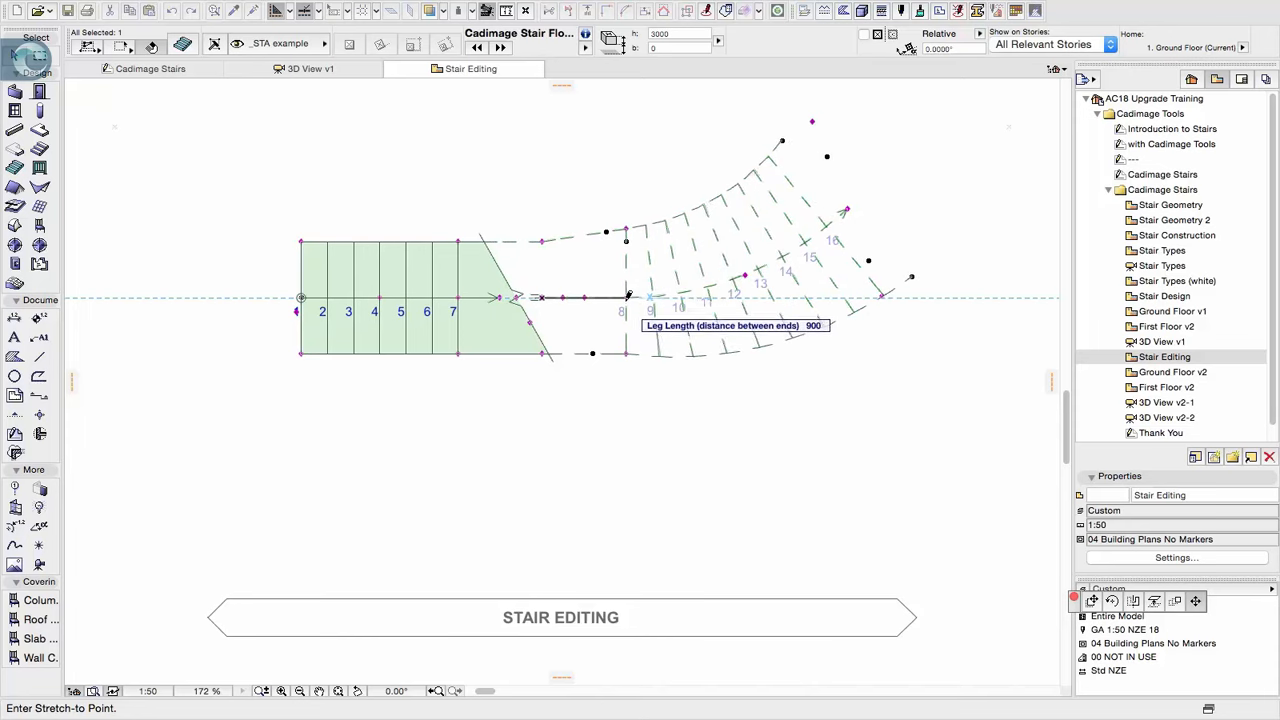
pyautogui.click(626, 300)
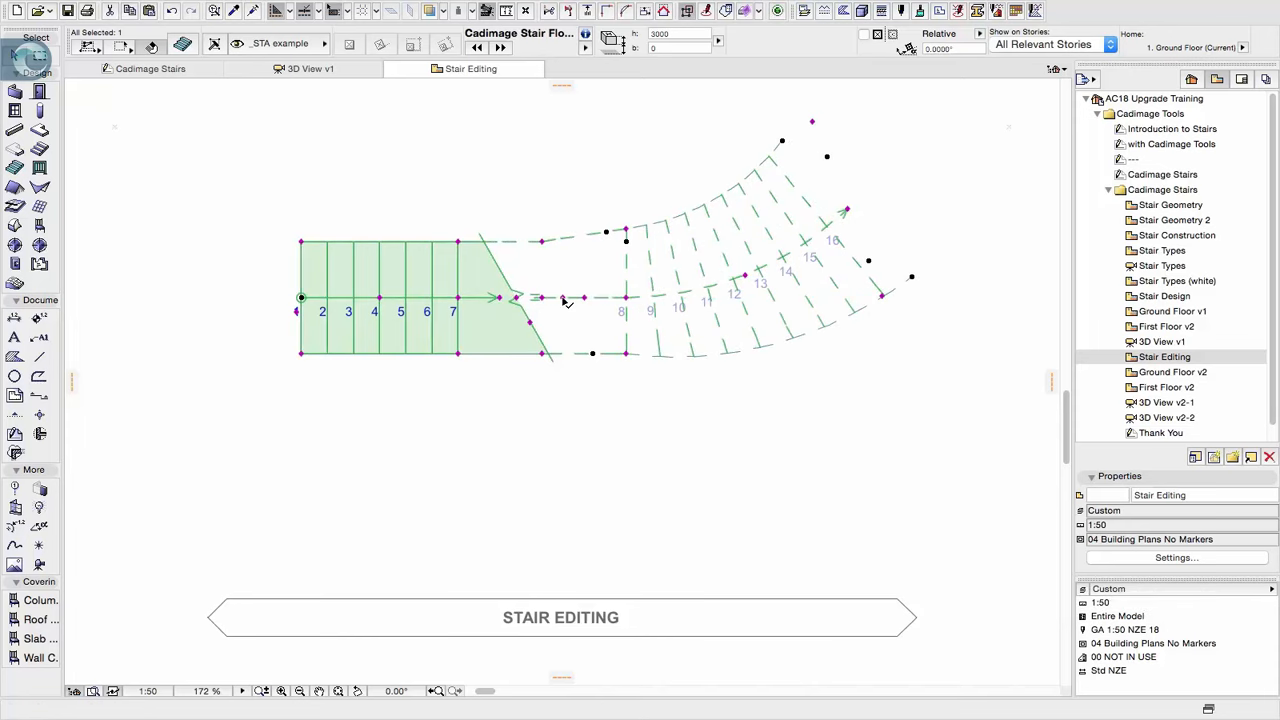
pyautogui.click(564, 299)
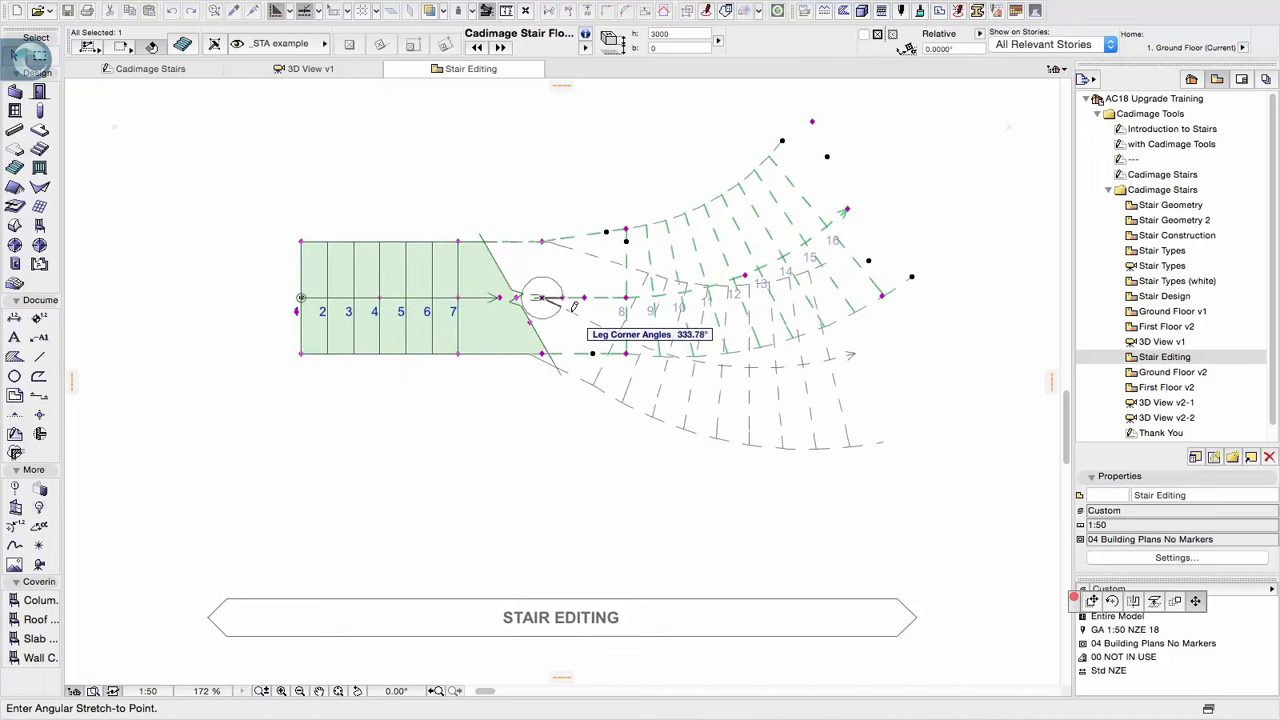
pyautogui.click(571, 320)
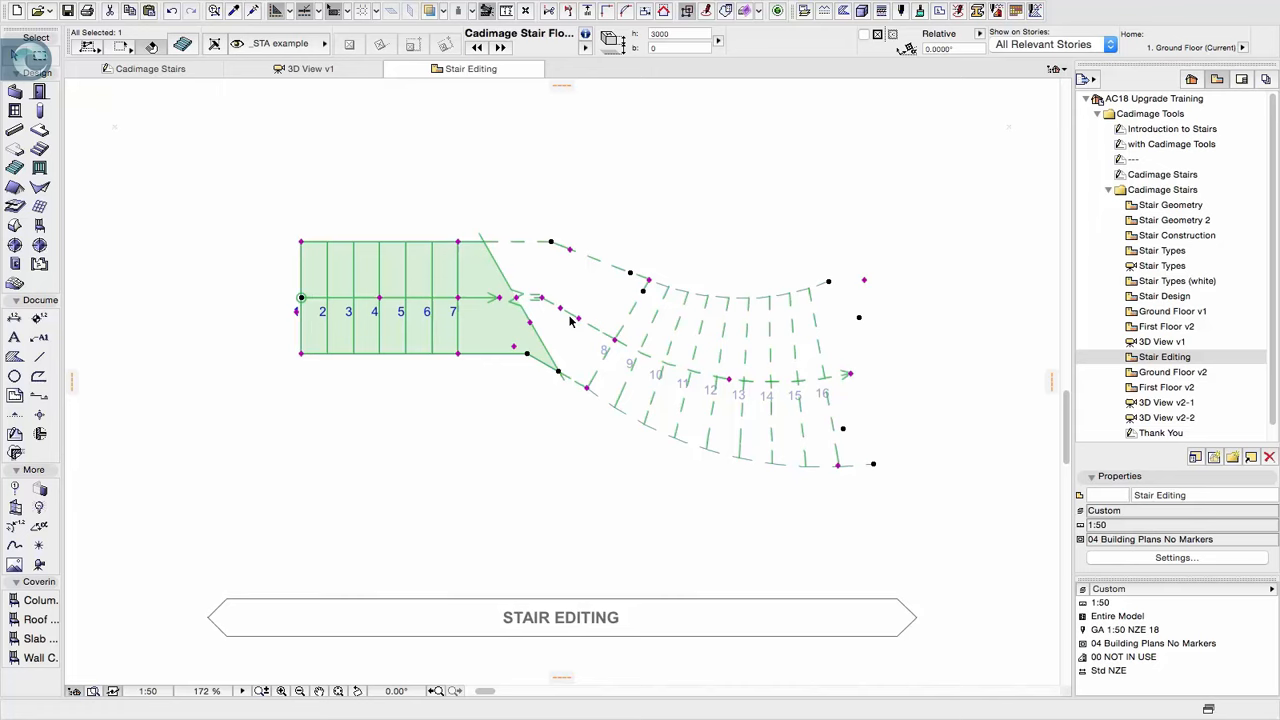
# Widen the lower leg at its landing end and its starting edge on opposite sides, and bend the leg into a slight curve
pyautogui.click(460, 245)
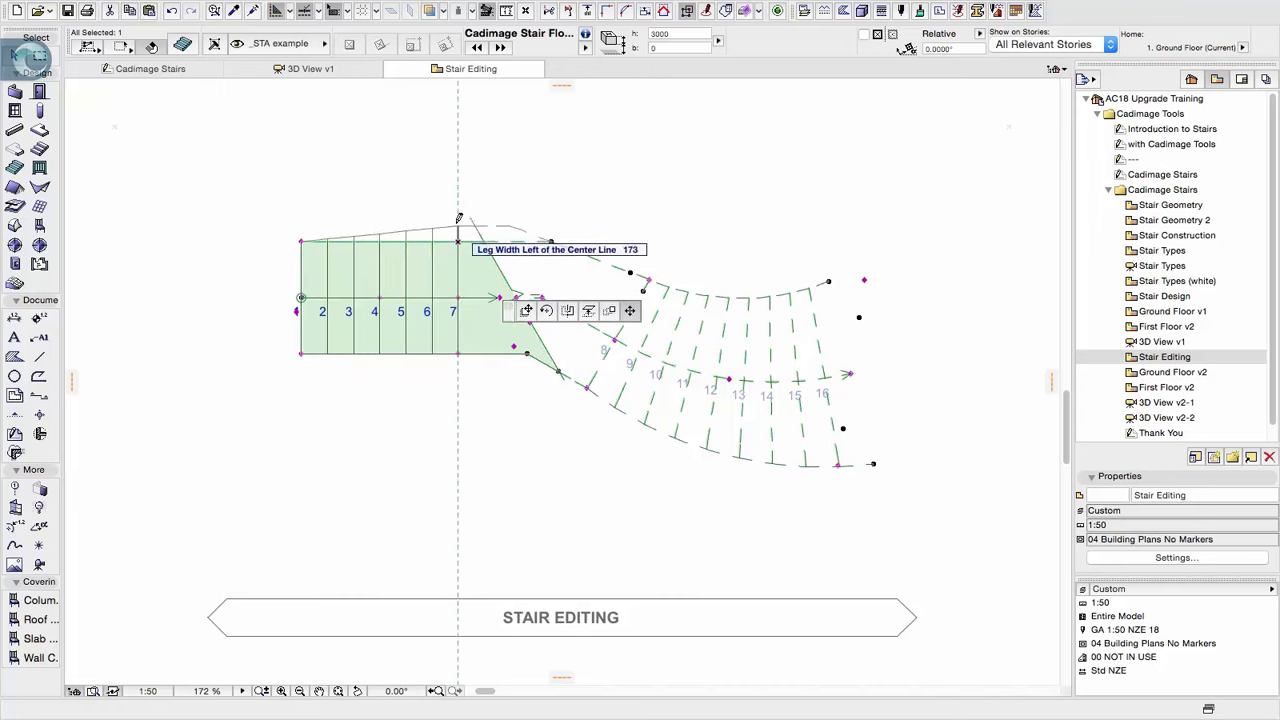
pyautogui.click(457, 220)
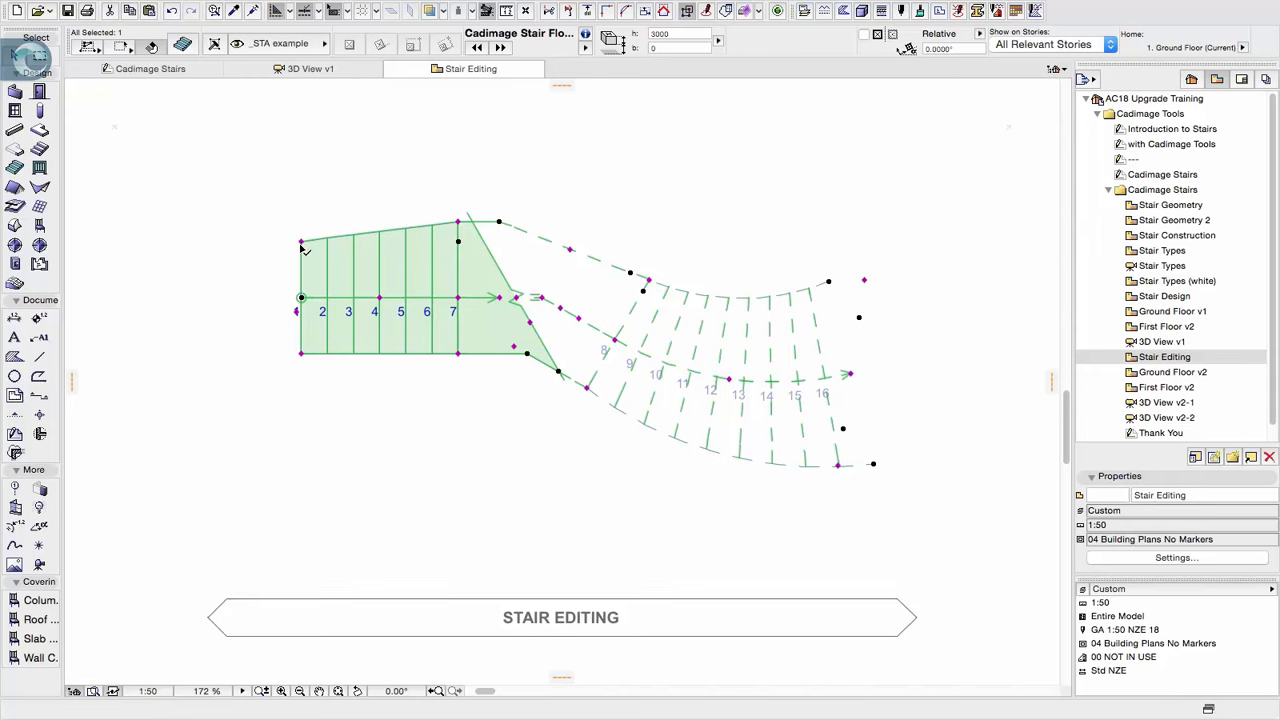
pyautogui.click(302, 355)
pyautogui.click(303, 370)
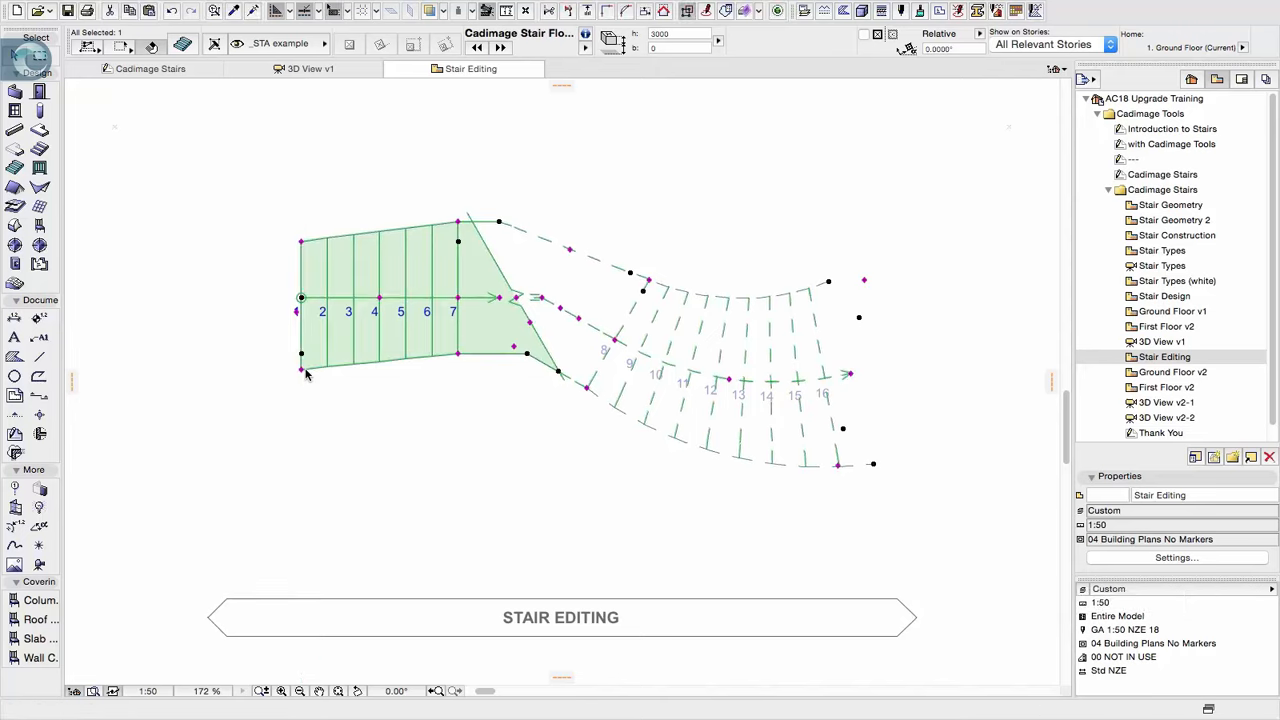
pyautogui.moveTo(380, 297); pyautogui.dragTo(380, 290)
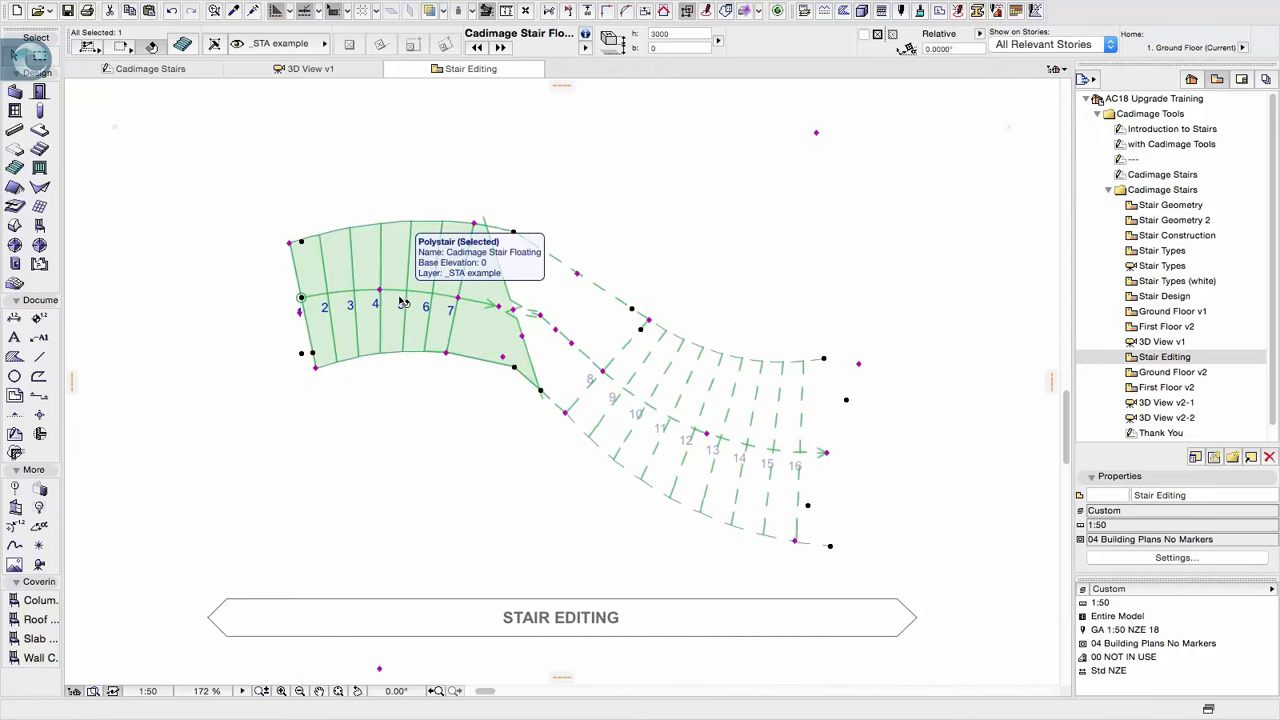
# Inspect the curved and flared legs of the floating stair in 3D, and return to the Stair Editing plan
pyautogui.press('F3')
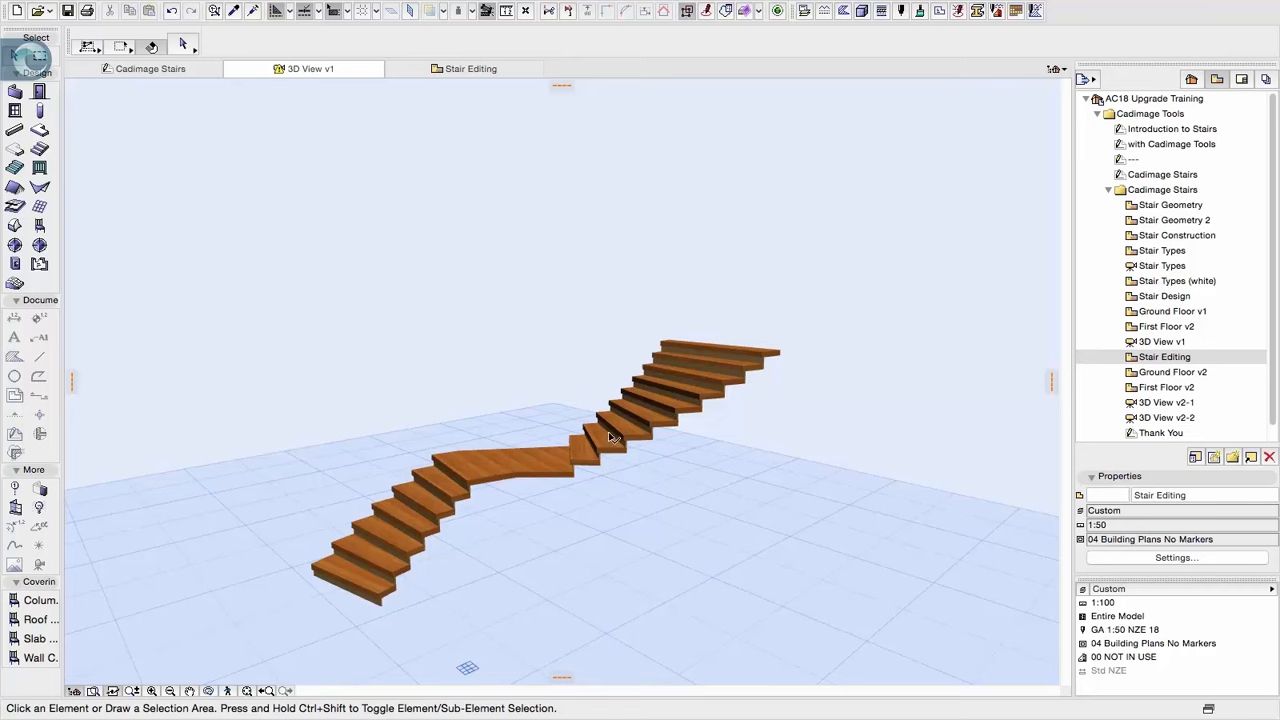
pyautogui.keyDown('shift'); pyautogui.moveTo(490, 449); pyautogui.dragTo(613, 453, button='middle'); pyautogui.keyUp('shift')
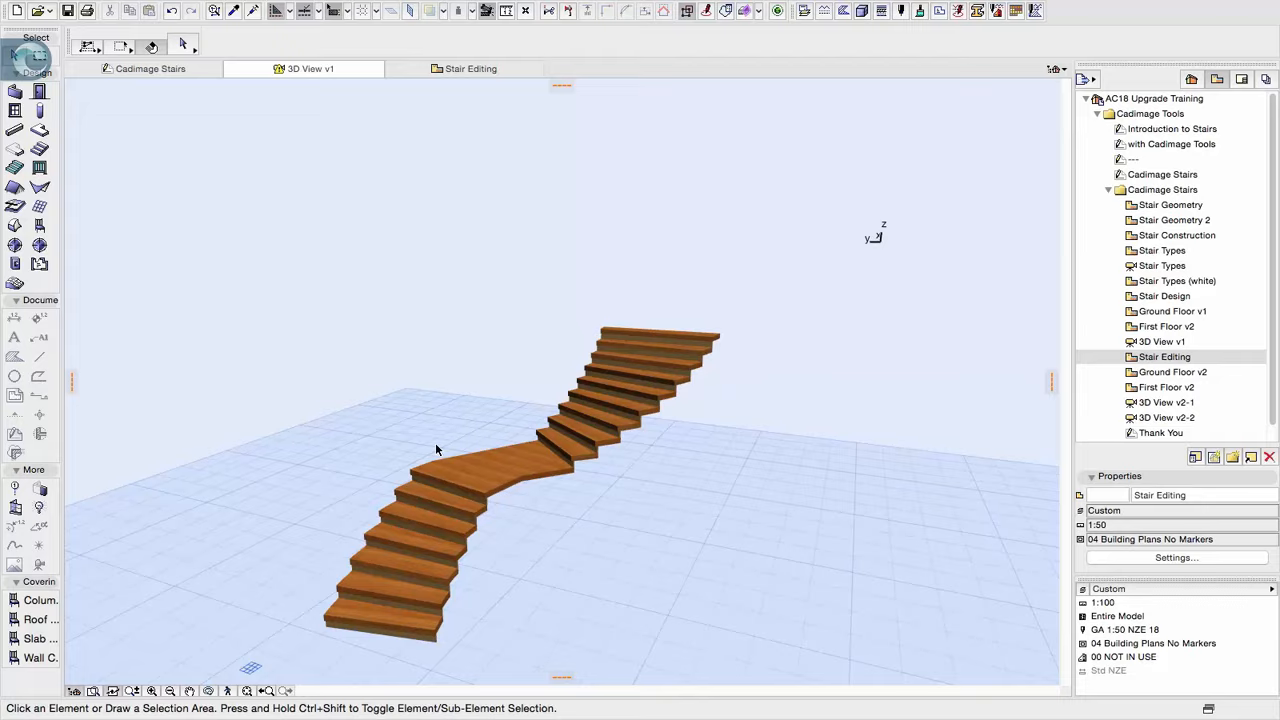
pyautogui.press('F2')
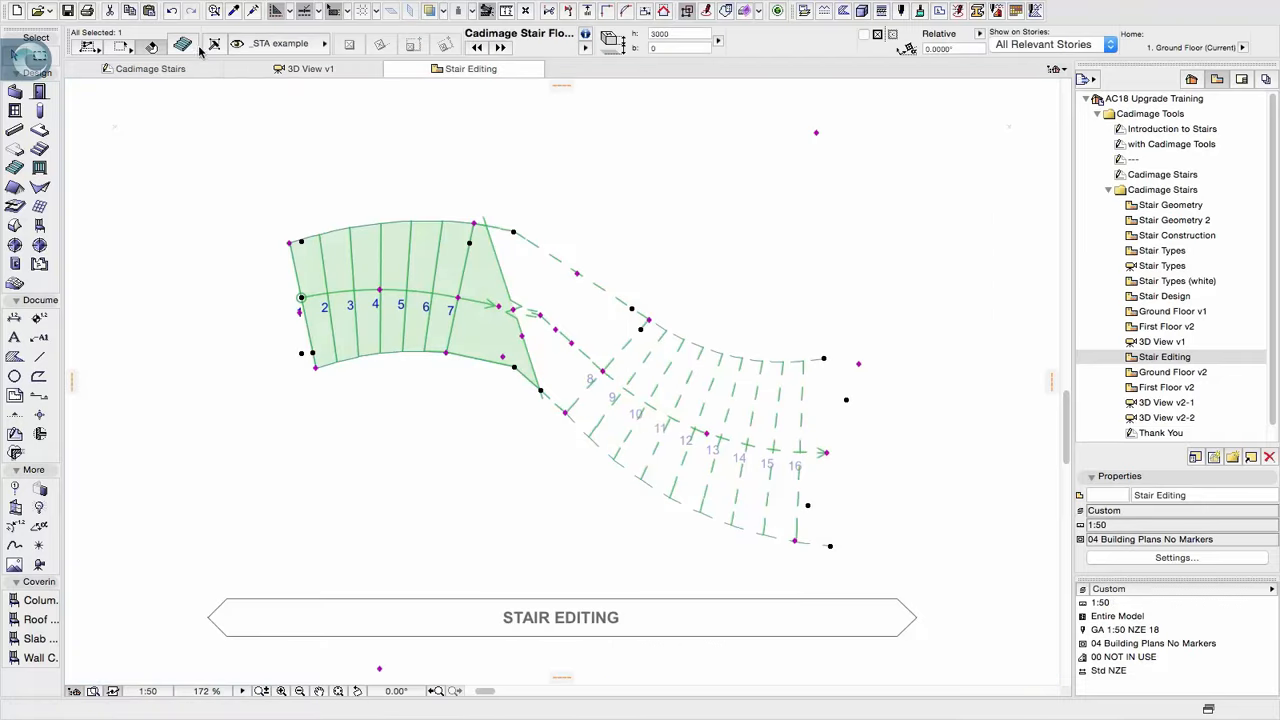
# Switch the floating stair's graphic editing from legs and landings to individual treads and accept the settings
pyautogui.press('super+t')
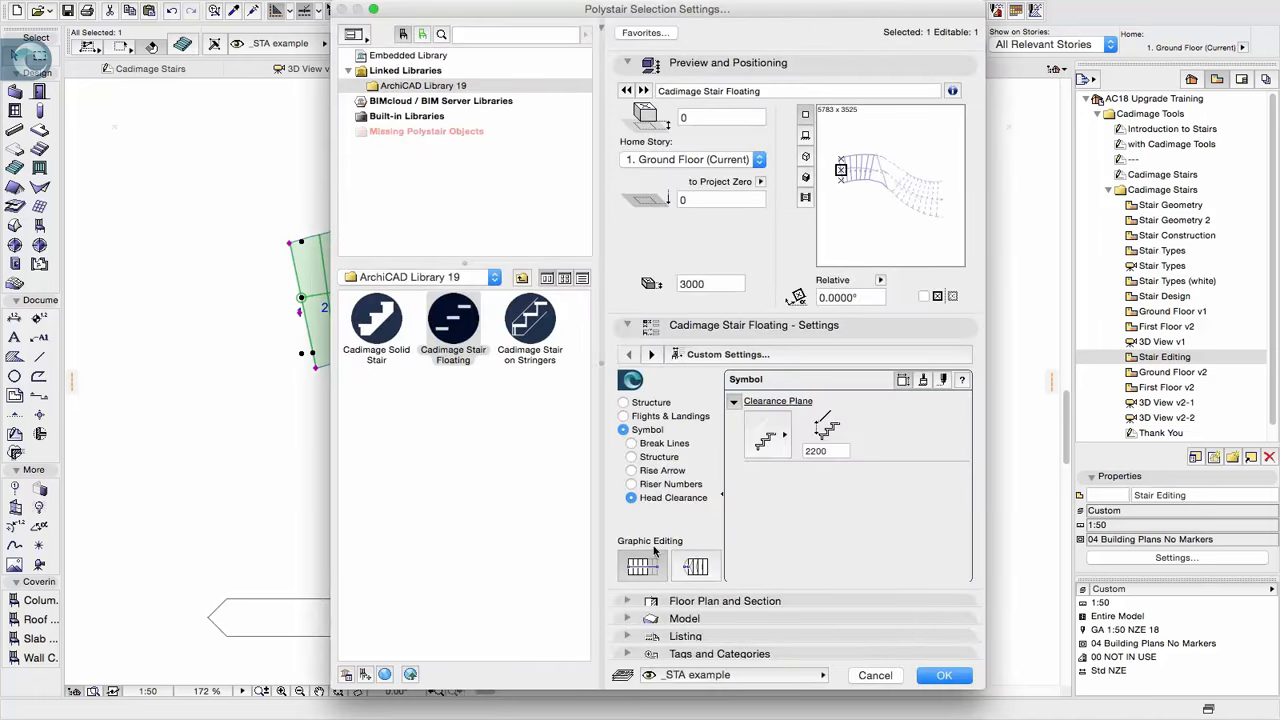
pyautogui.click(692, 569)
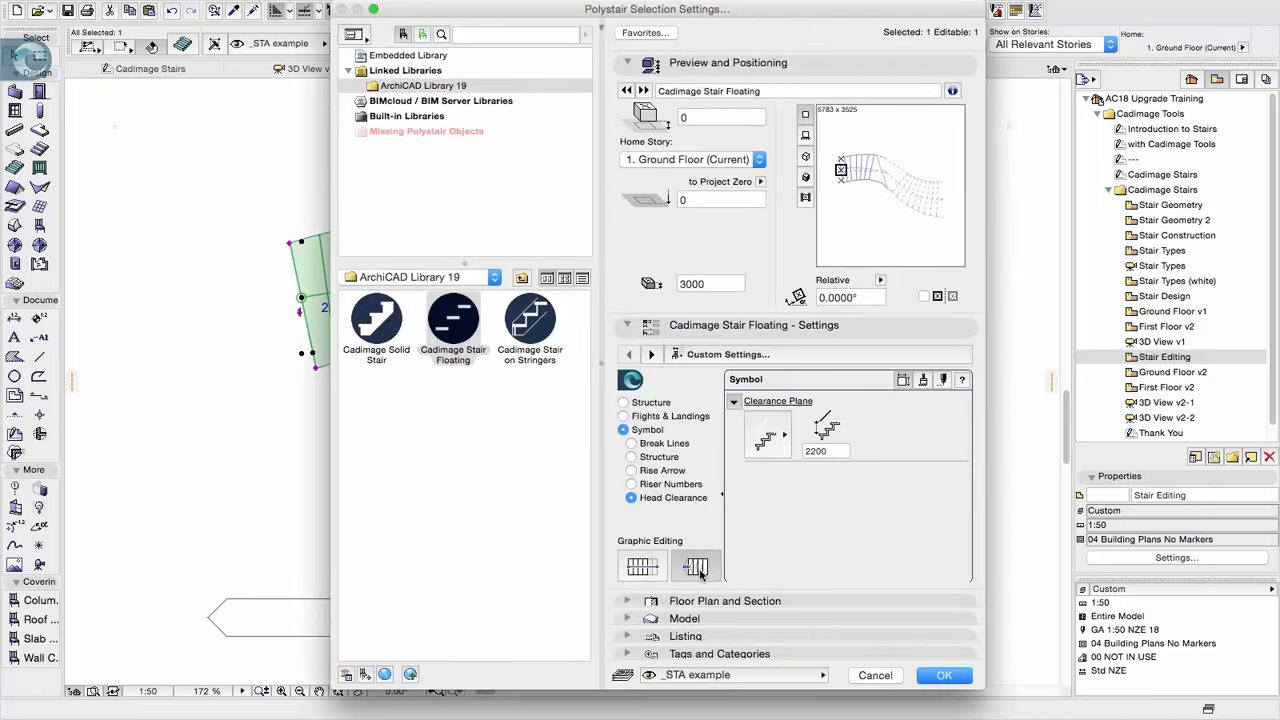
pyautogui.click(944, 675)
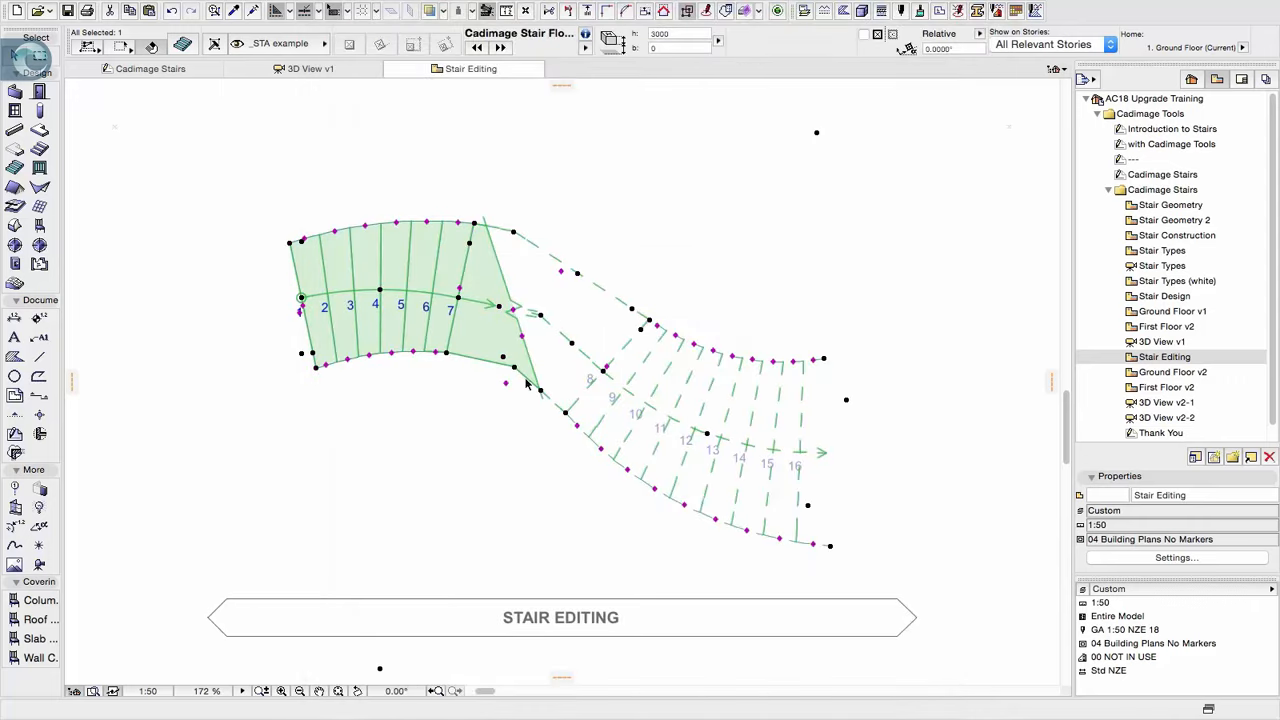
# Bow the lower leg's treads outward from the first riser, and curve the upper leg's treads from riser 8 by about 300 mm toward the flight
pyautogui.click(302, 305)
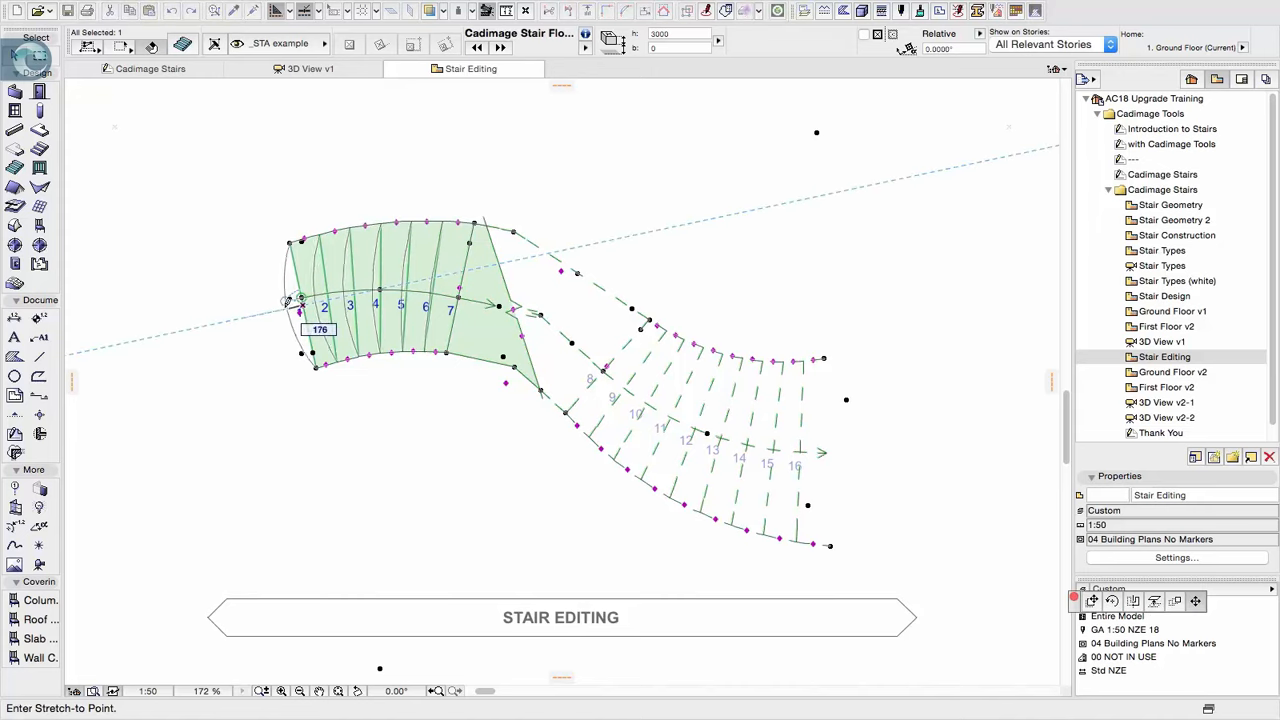
pyautogui.click(279, 302)
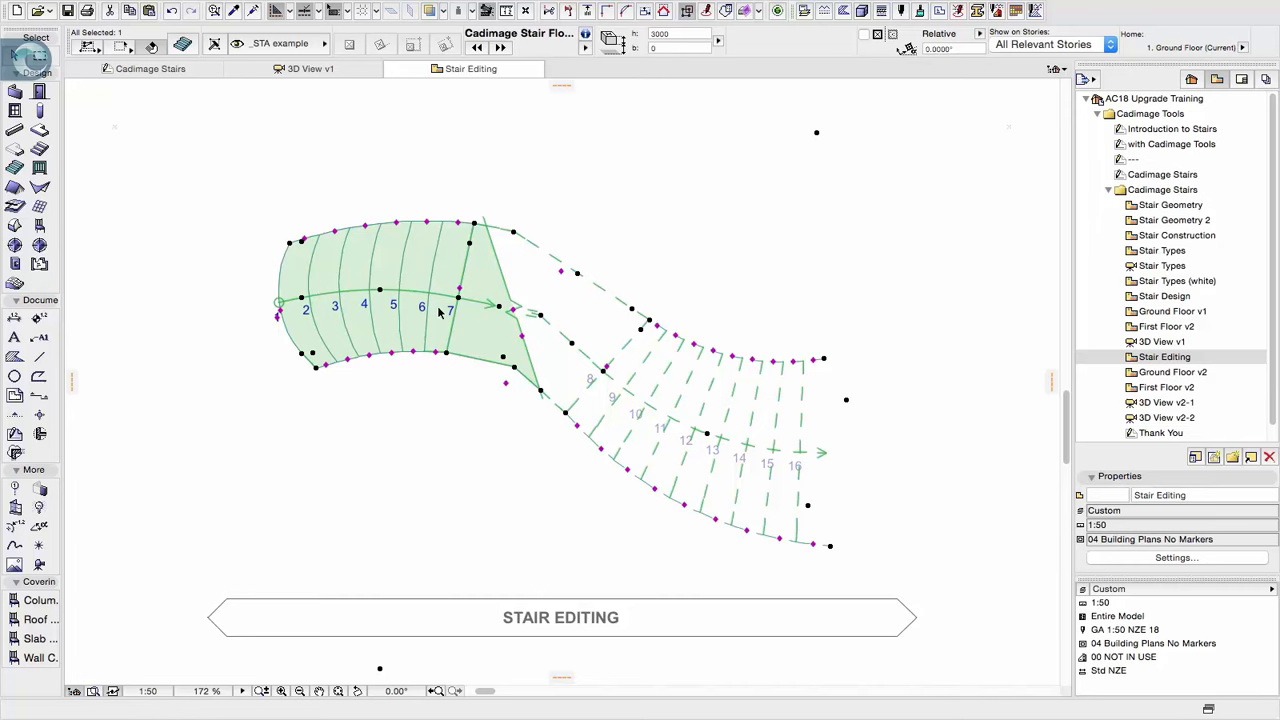
pyautogui.click(606, 368)
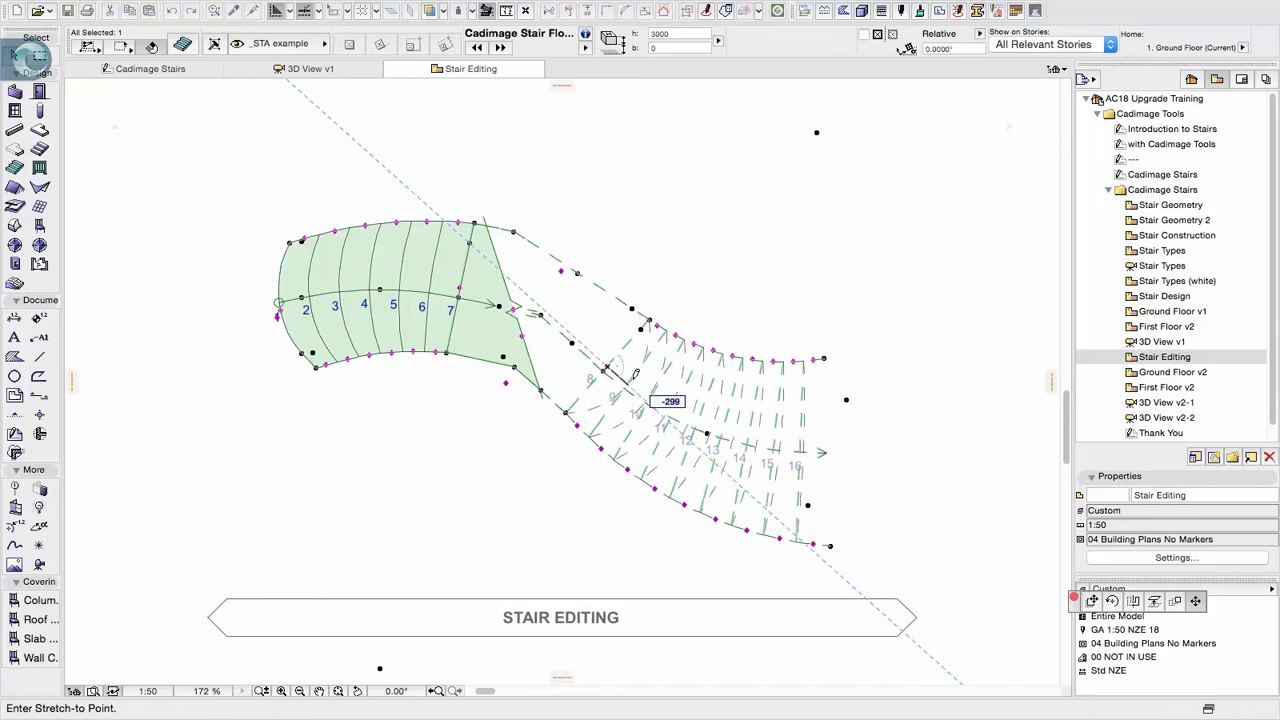
pyautogui.click(634, 374)
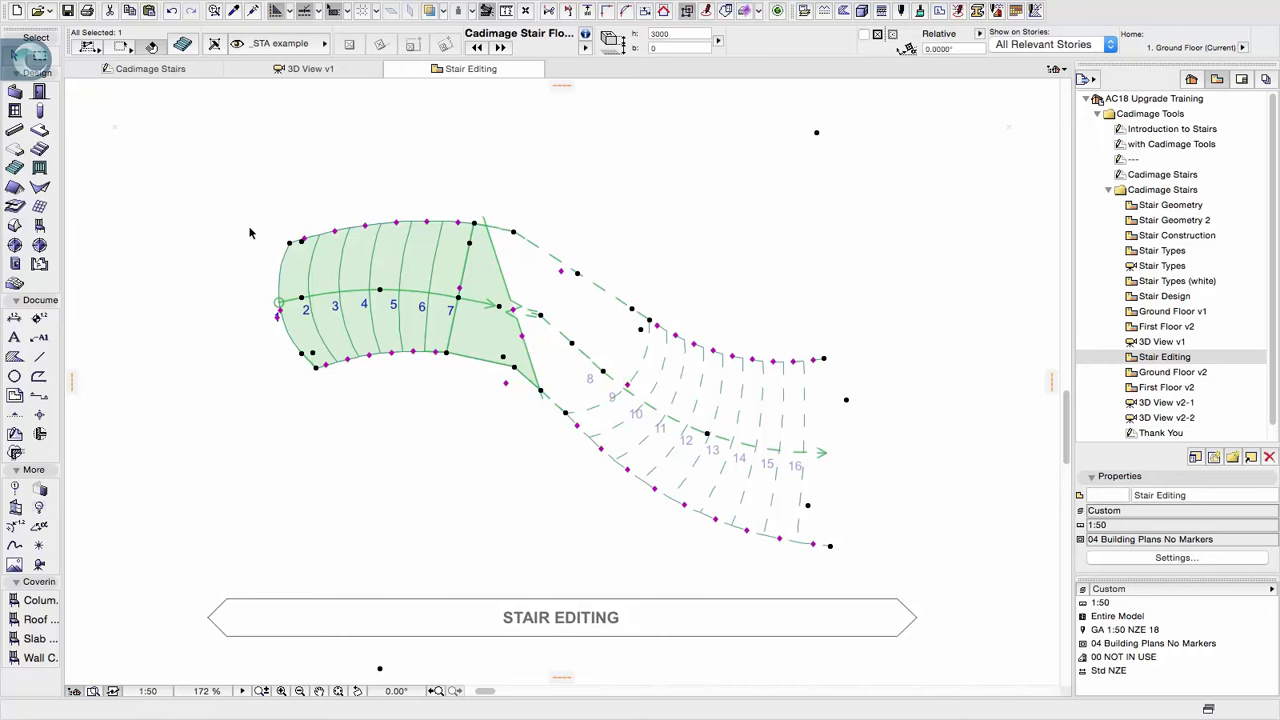
# Bulge the side edges of the bottom two treads outward with small curved offsets
pyautogui.click(304, 240)
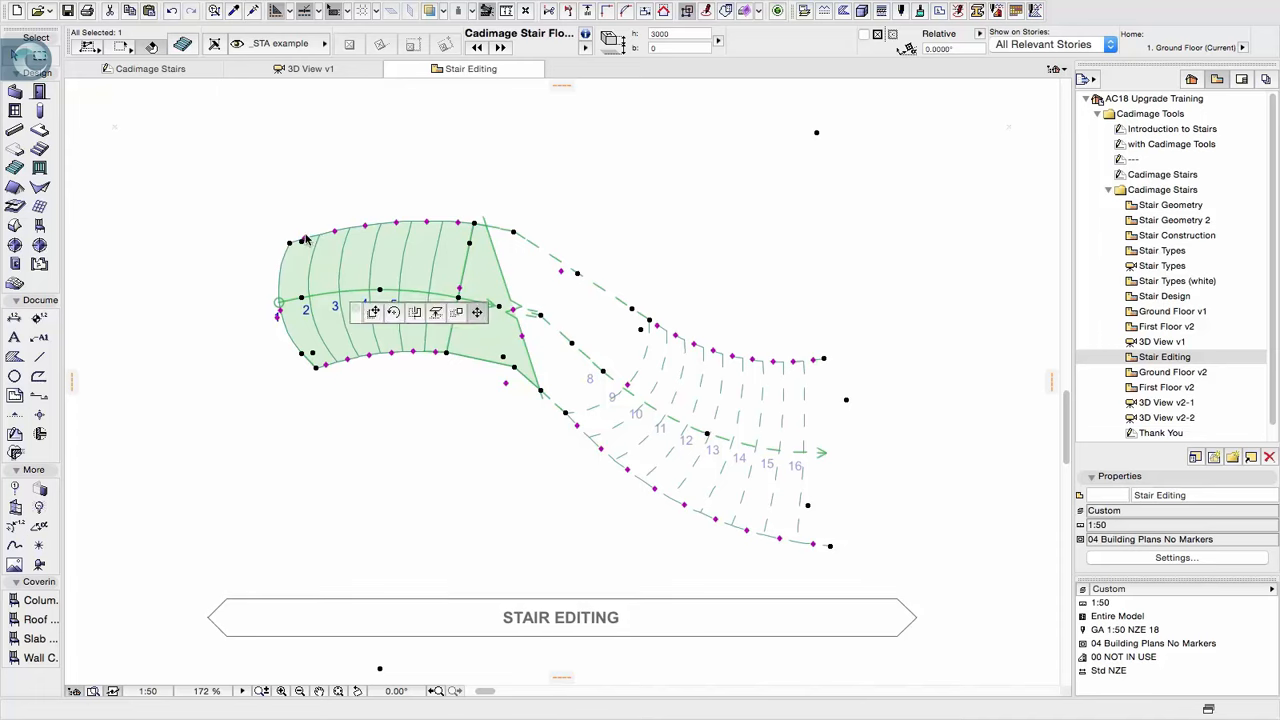
pyautogui.click(304, 230)
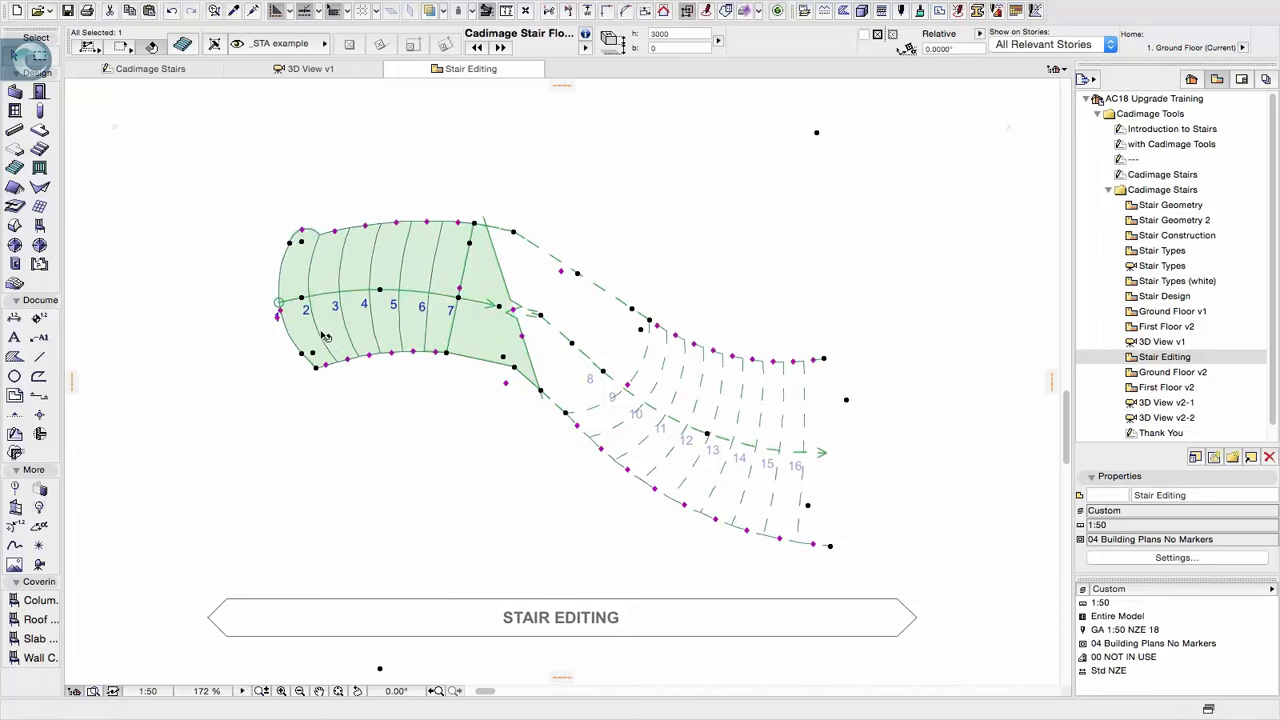
pyautogui.click(327, 366)
pyautogui.click(329, 372)
pyautogui.click(349, 364)
pyautogui.click(350, 366)
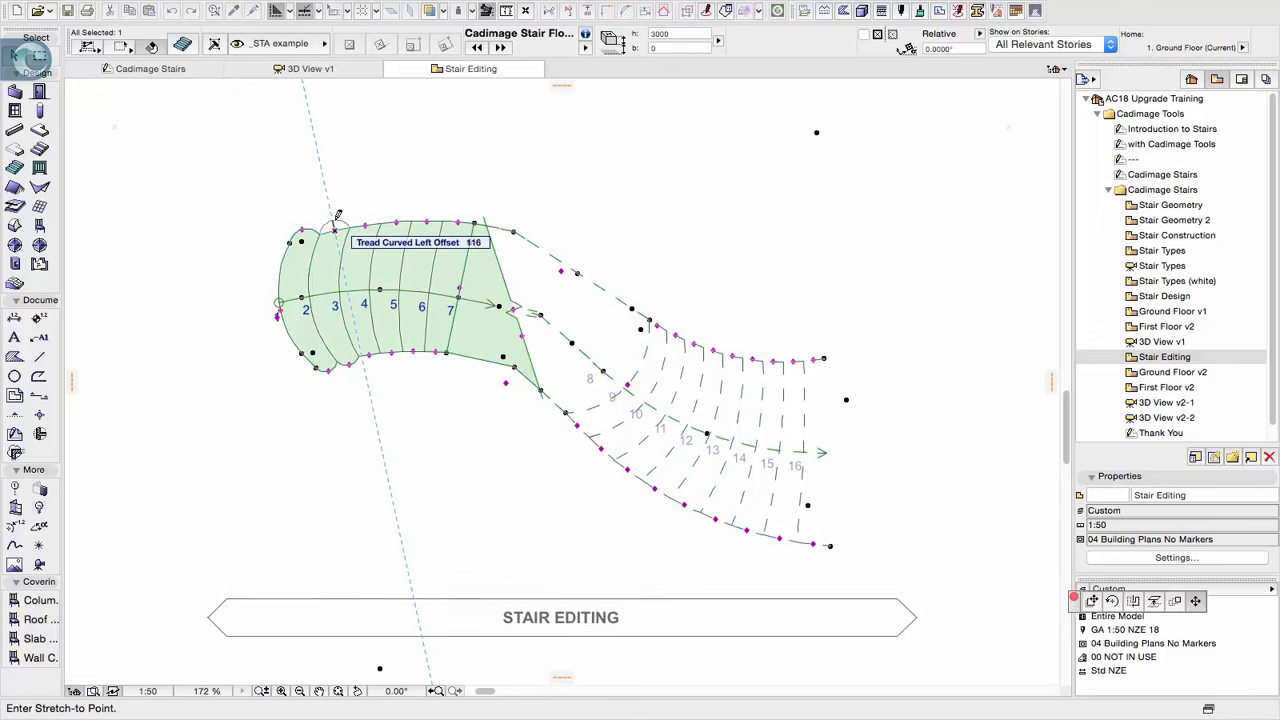
# Orbit around the stair in 3D to examine its bowed treads and rounded bottom steps, and return to the plan
pyautogui.press('F3')
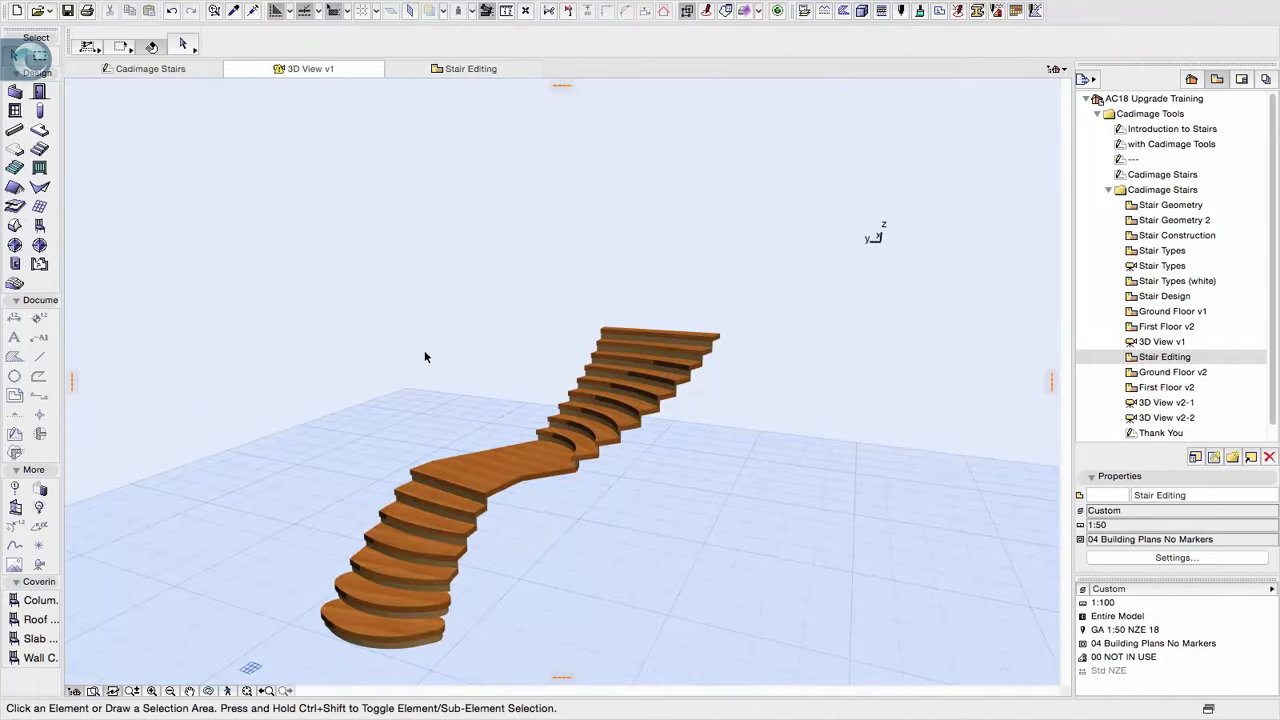
pyautogui.keyDown('shift'); pyautogui.moveTo(447, 459); pyautogui.dragTo(914, 423, button='middle'); pyautogui.keyUp('shift')
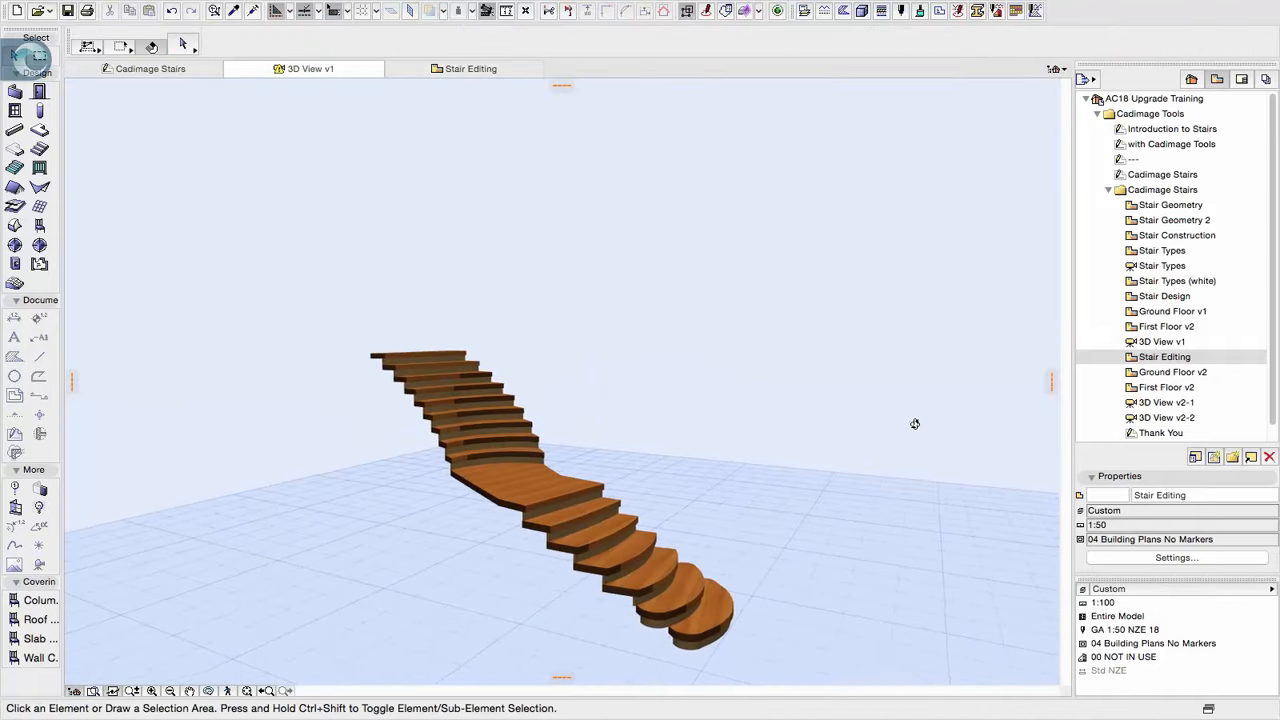
pyautogui.press('F2')
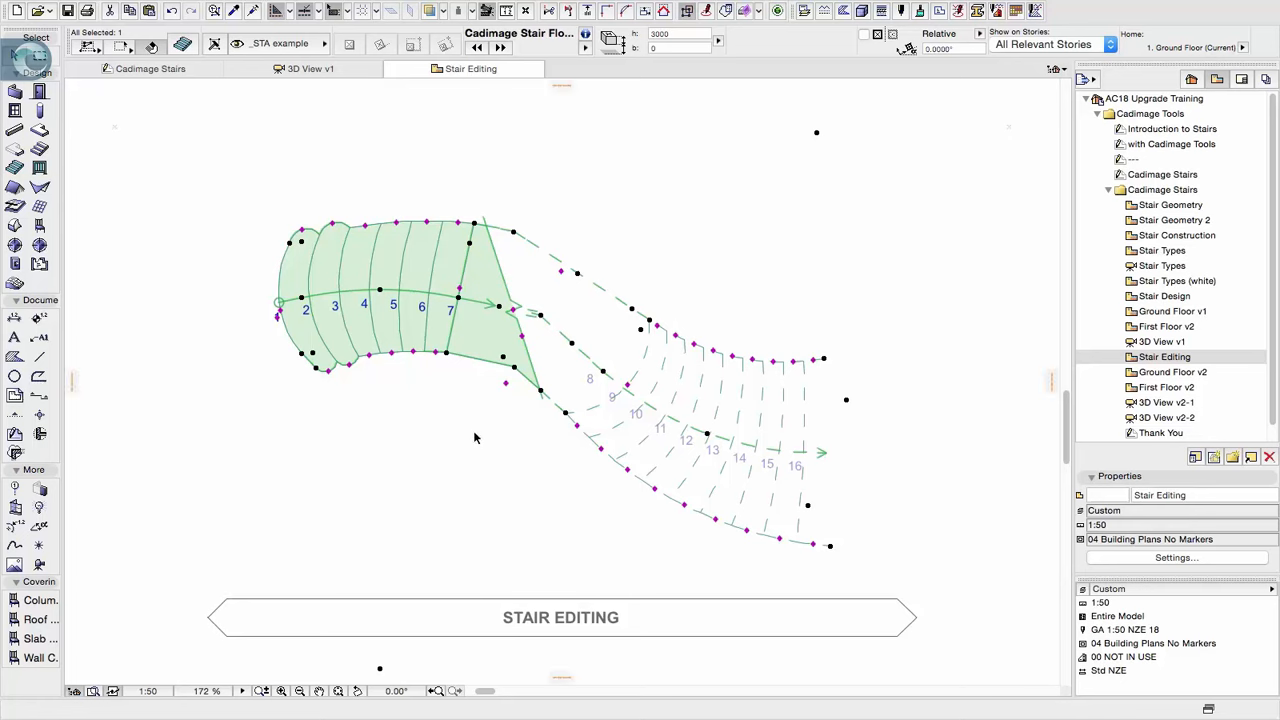
# Open the floating stair's settings and review the break symbol, structure style and tread display options of its plan symbol
pyautogui.click(183, 45)
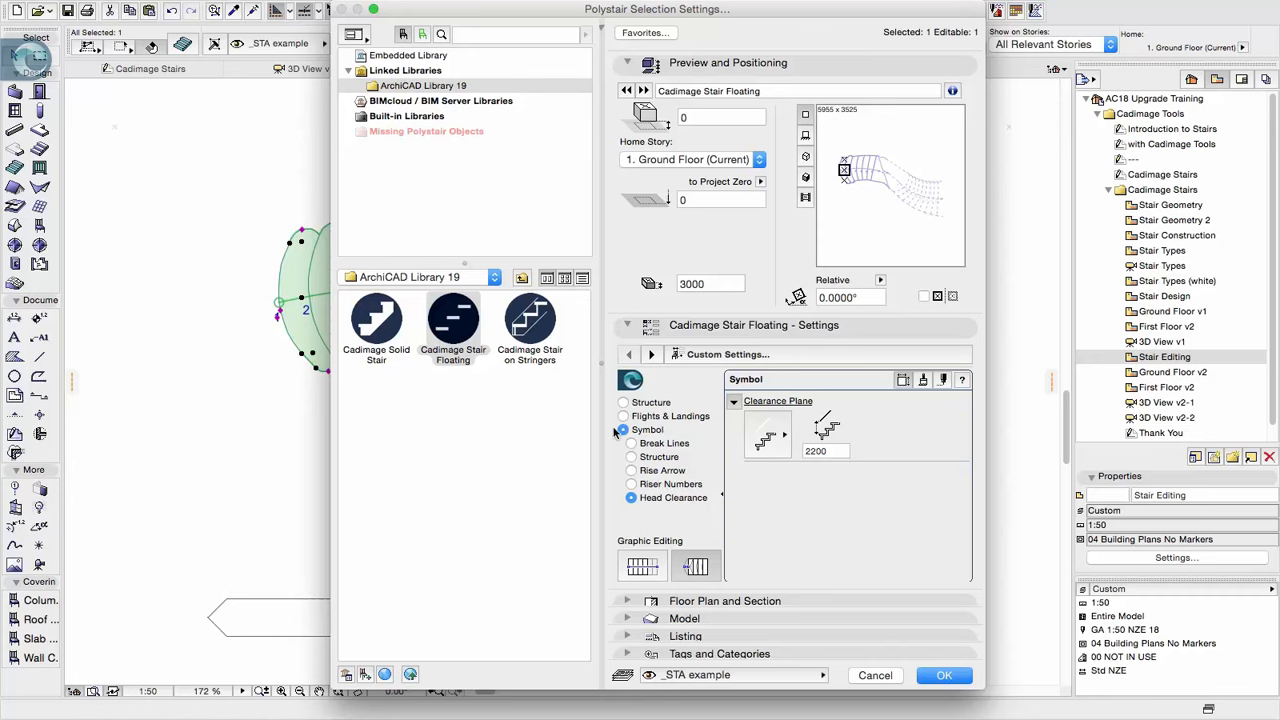
pyautogui.click(663, 444)
pyautogui.click(766, 436)
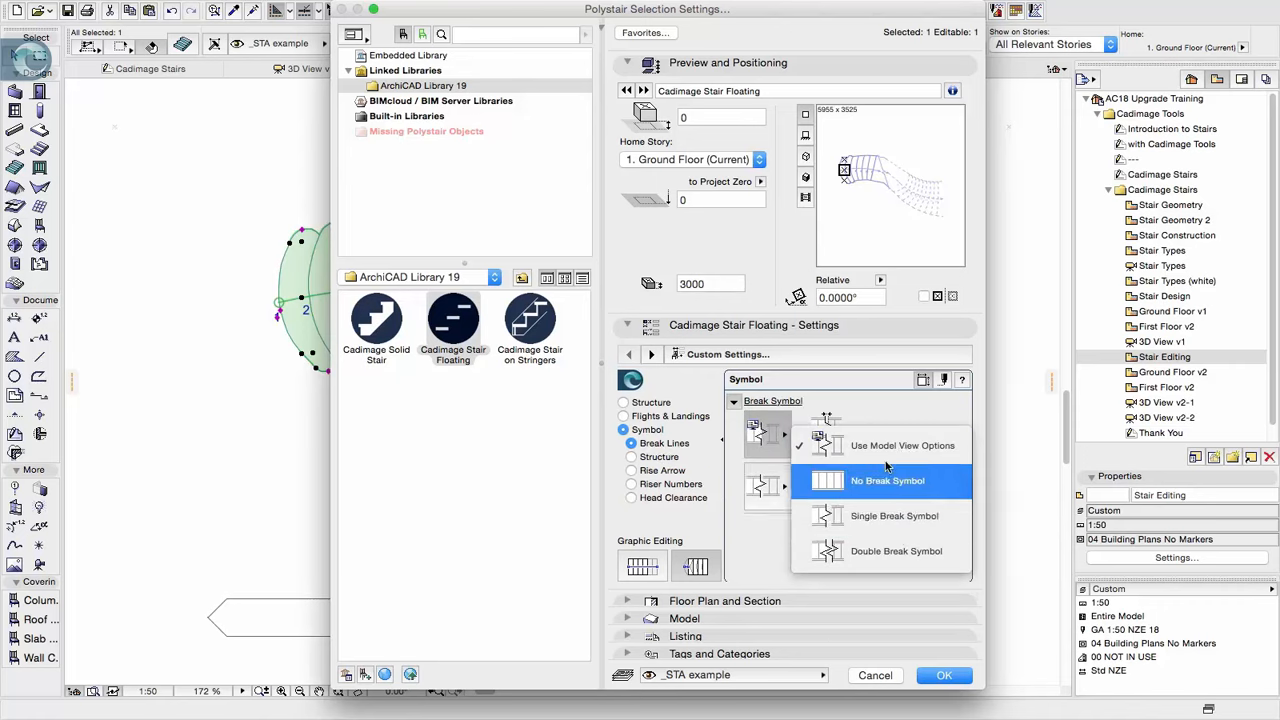
pyautogui.click(902, 552)
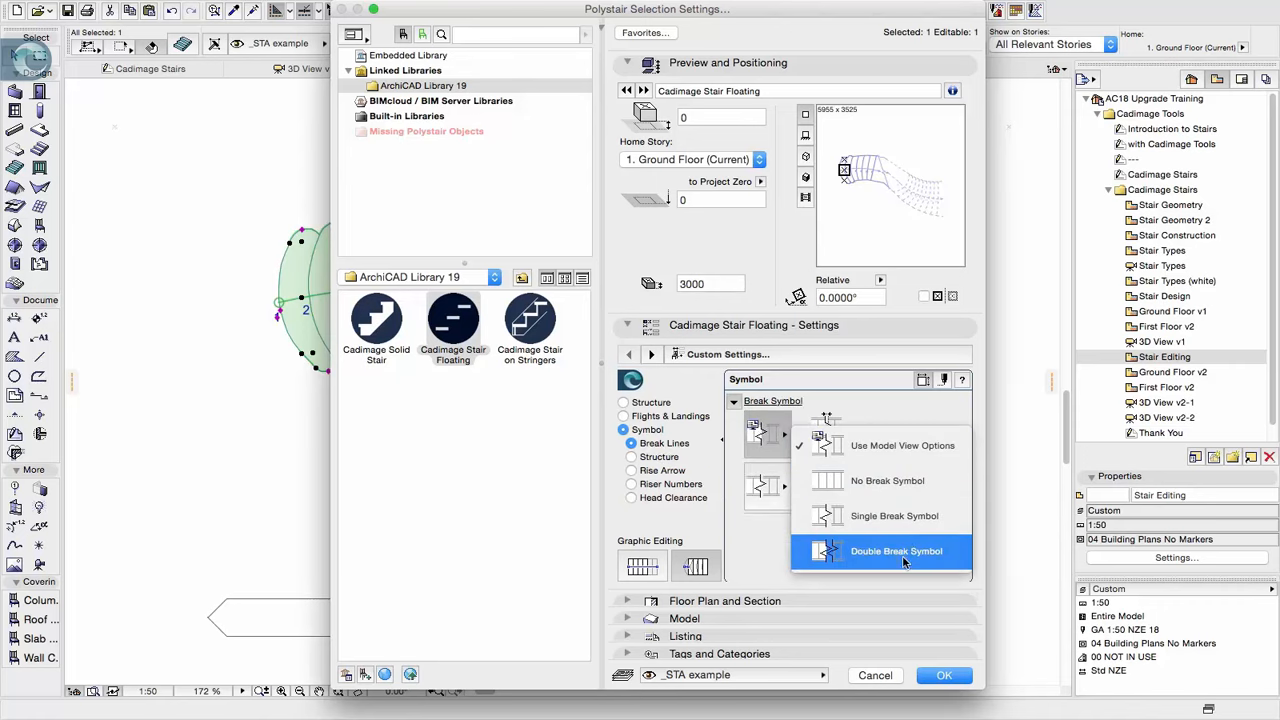
pyautogui.click(766, 486)
pyautogui.click(872, 497)
pyautogui.click(662, 458)
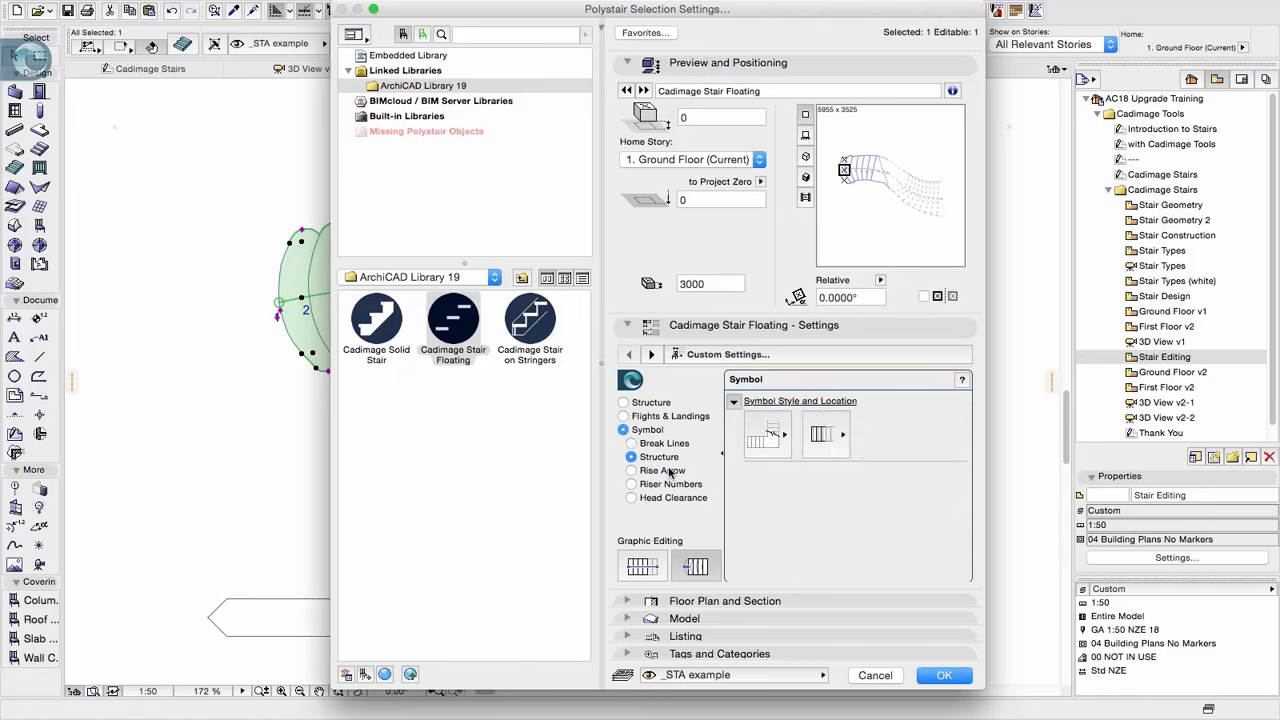
pyautogui.click(779, 439)
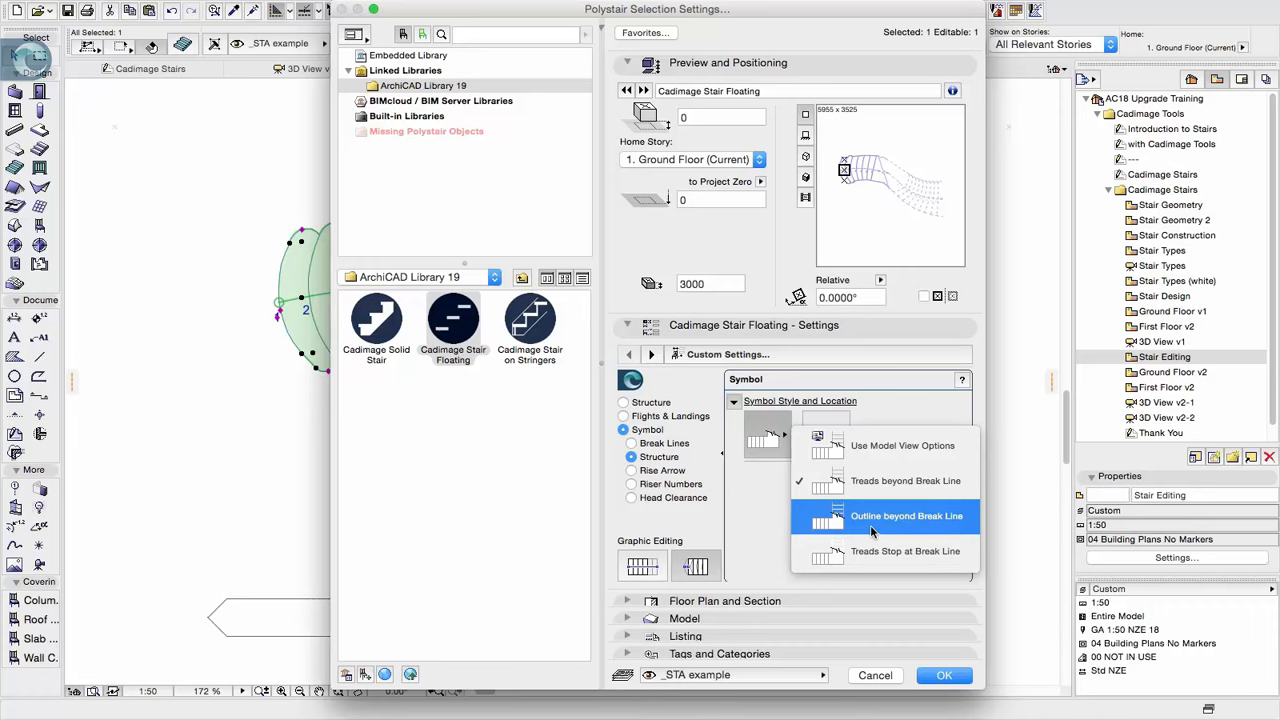
pyautogui.click(903, 563)
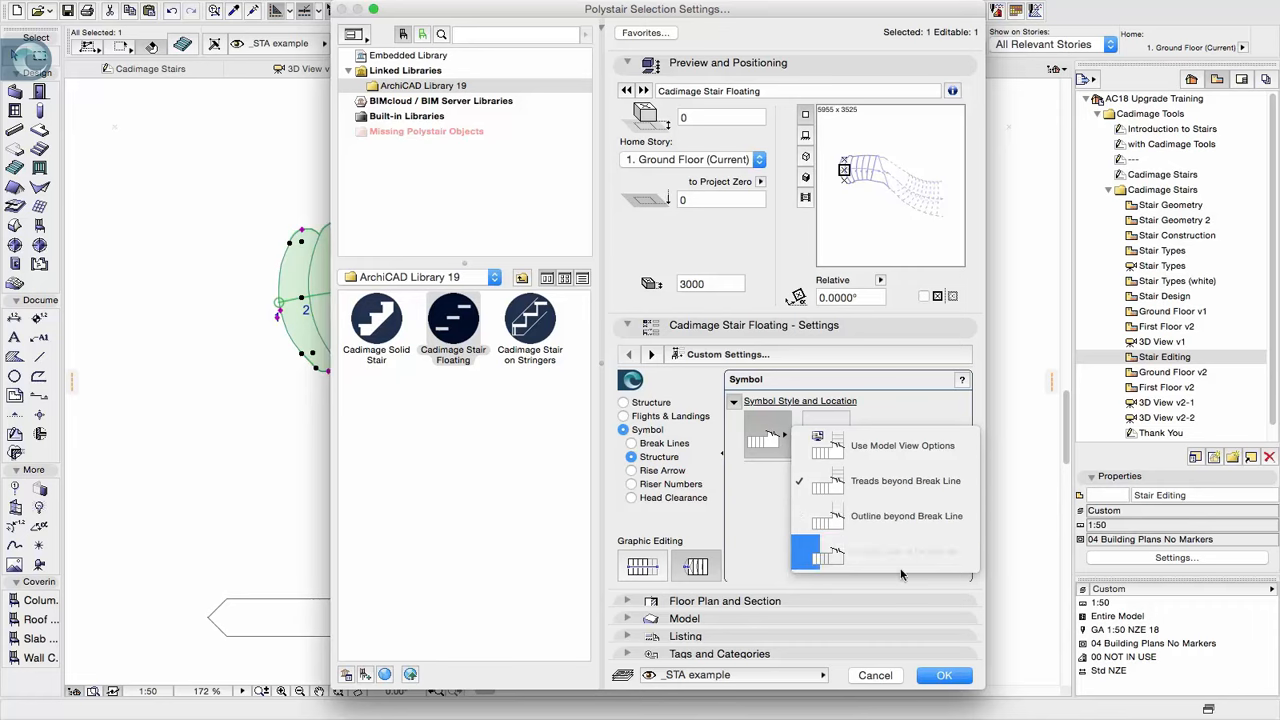
pyautogui.click(824, 437)
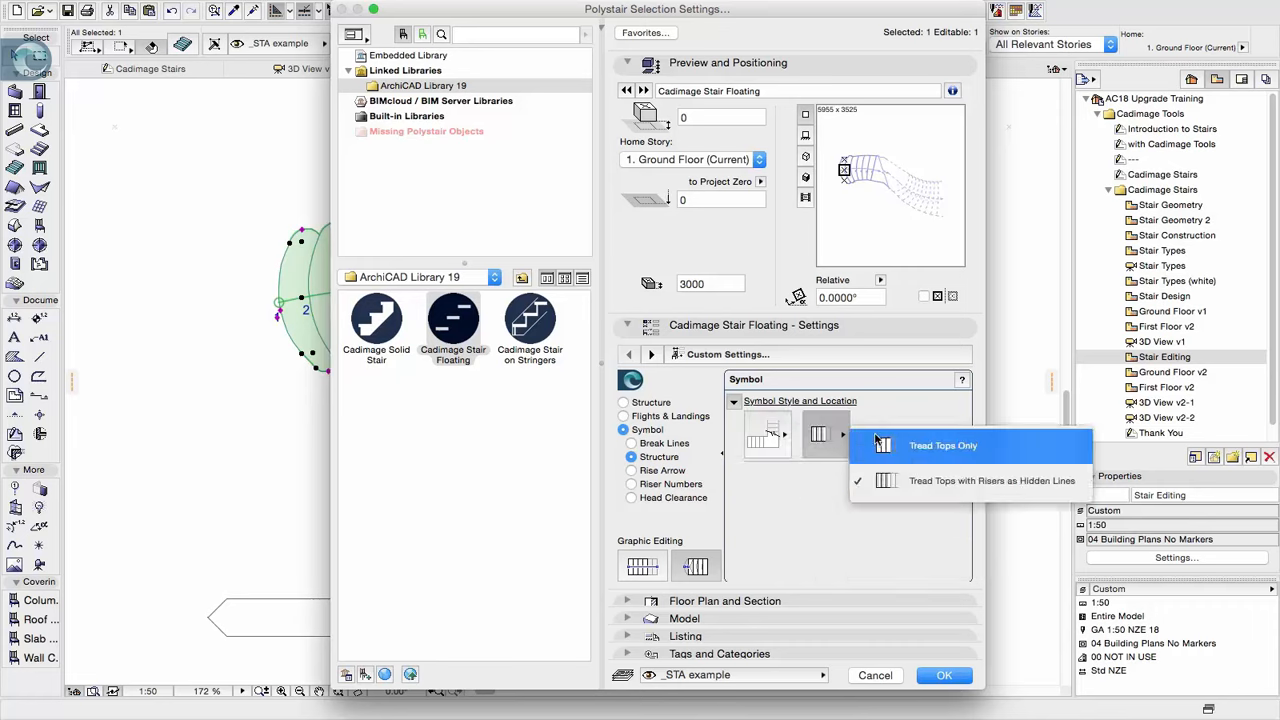
pyautogui.click(937, 492)
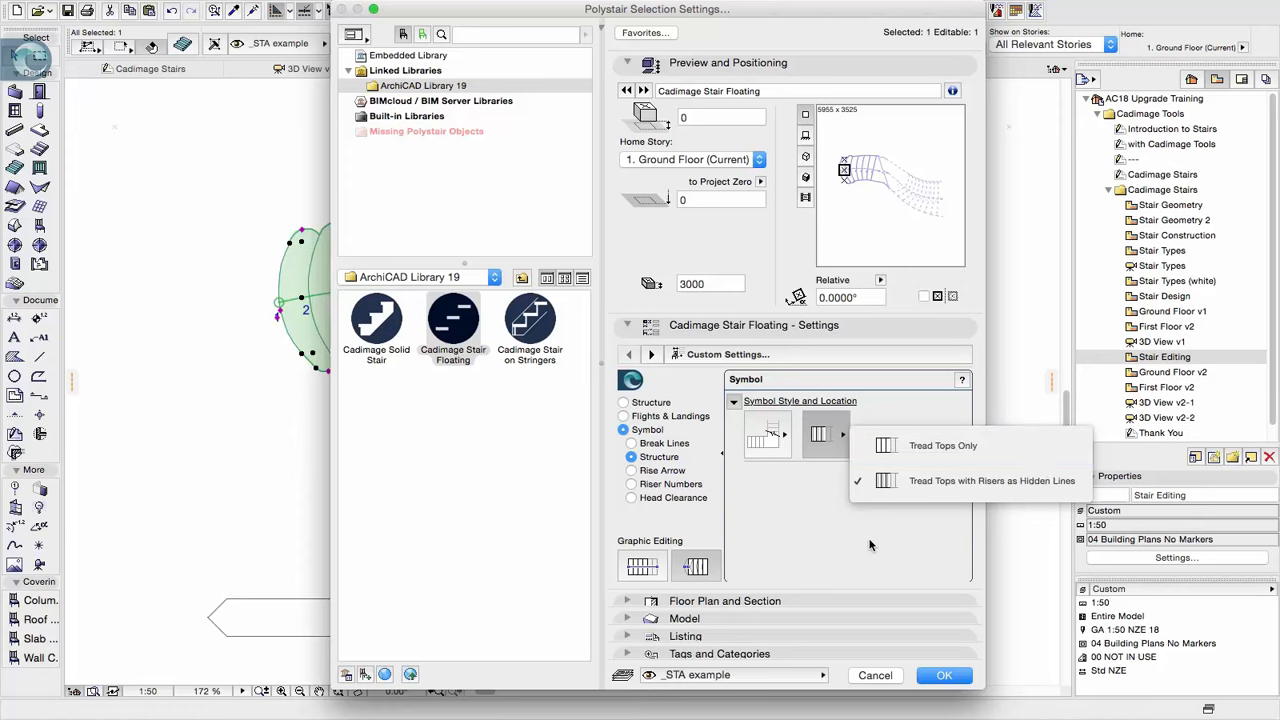
# Set the rise arrow's top arrowhead to Closed Arrow and check the arrowhead settings at the break line
pyautogui.click(648, 472)
pyautogui.click(775, 440)
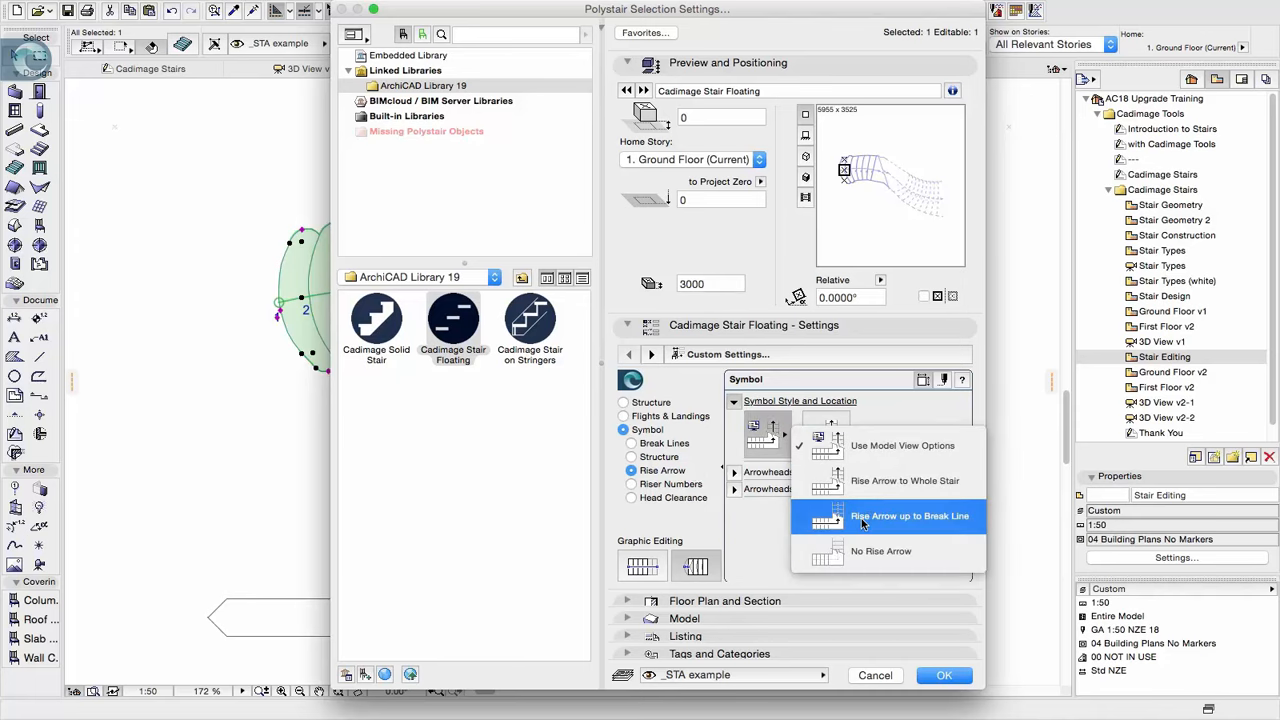
pyautogui.click(777, 534)
pyautogui.click(735, 473)
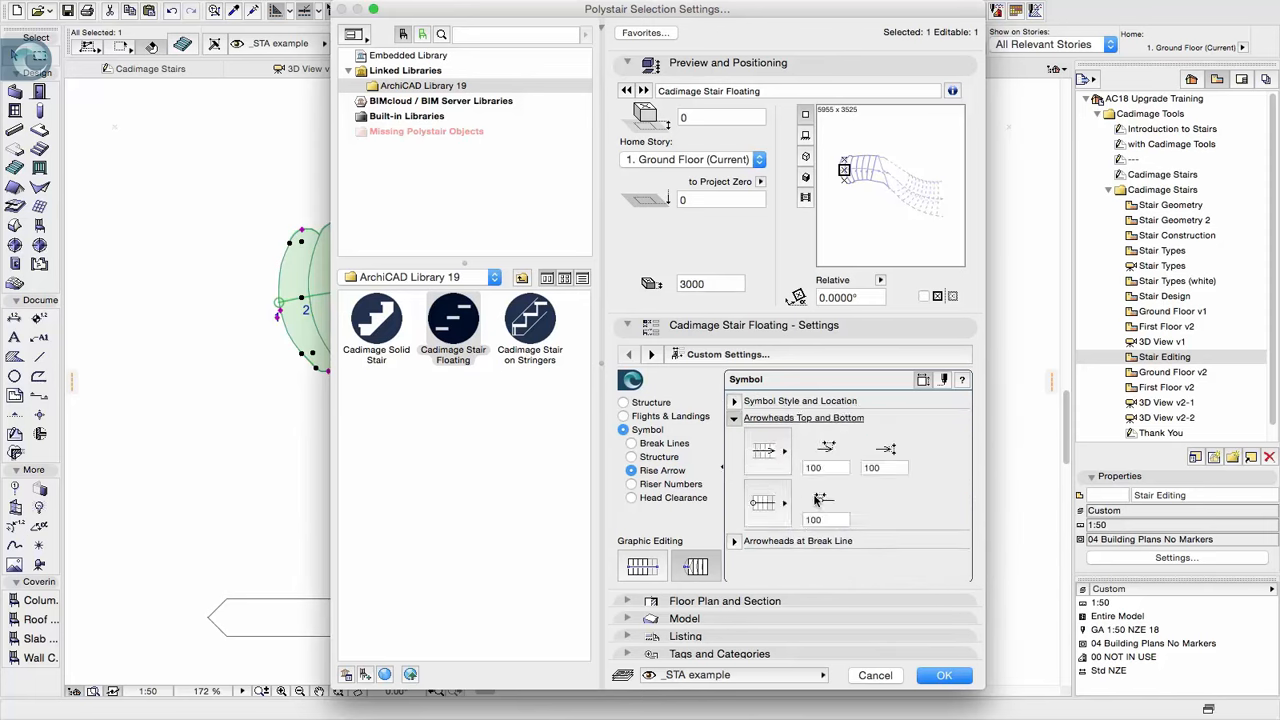
pyautogui.click(779, 449)
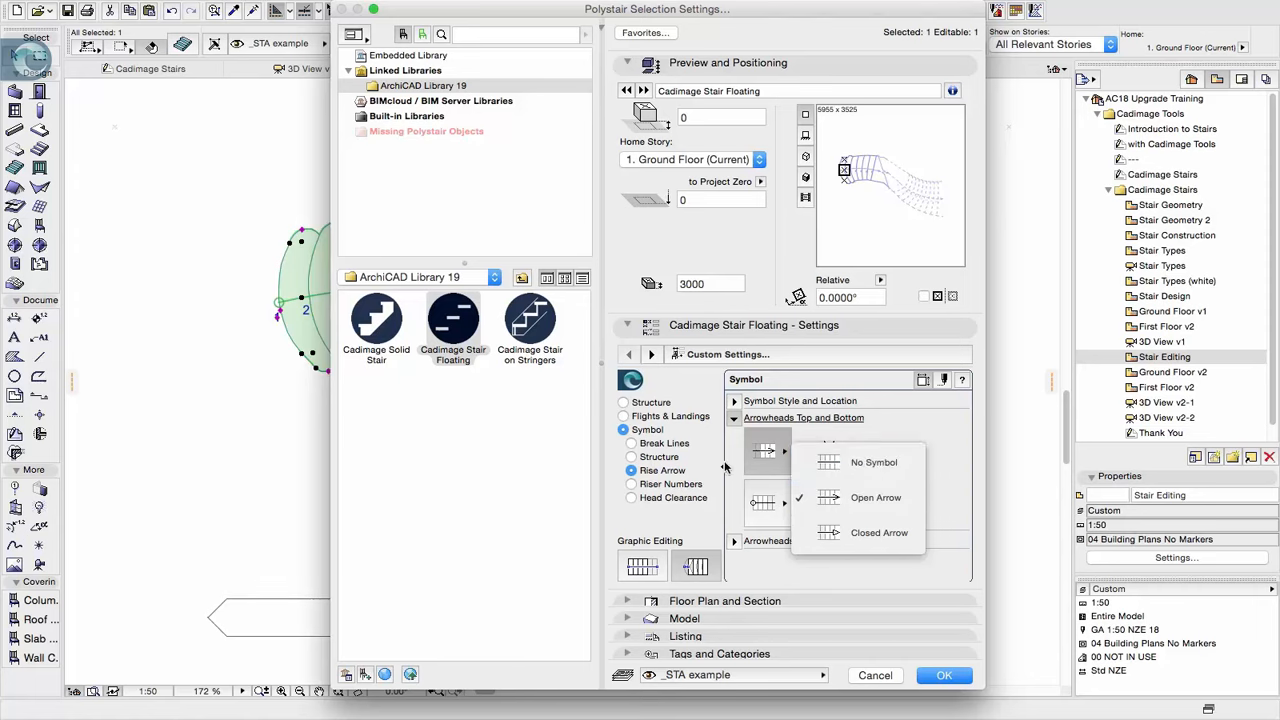
pyautogui.click(808, 532)
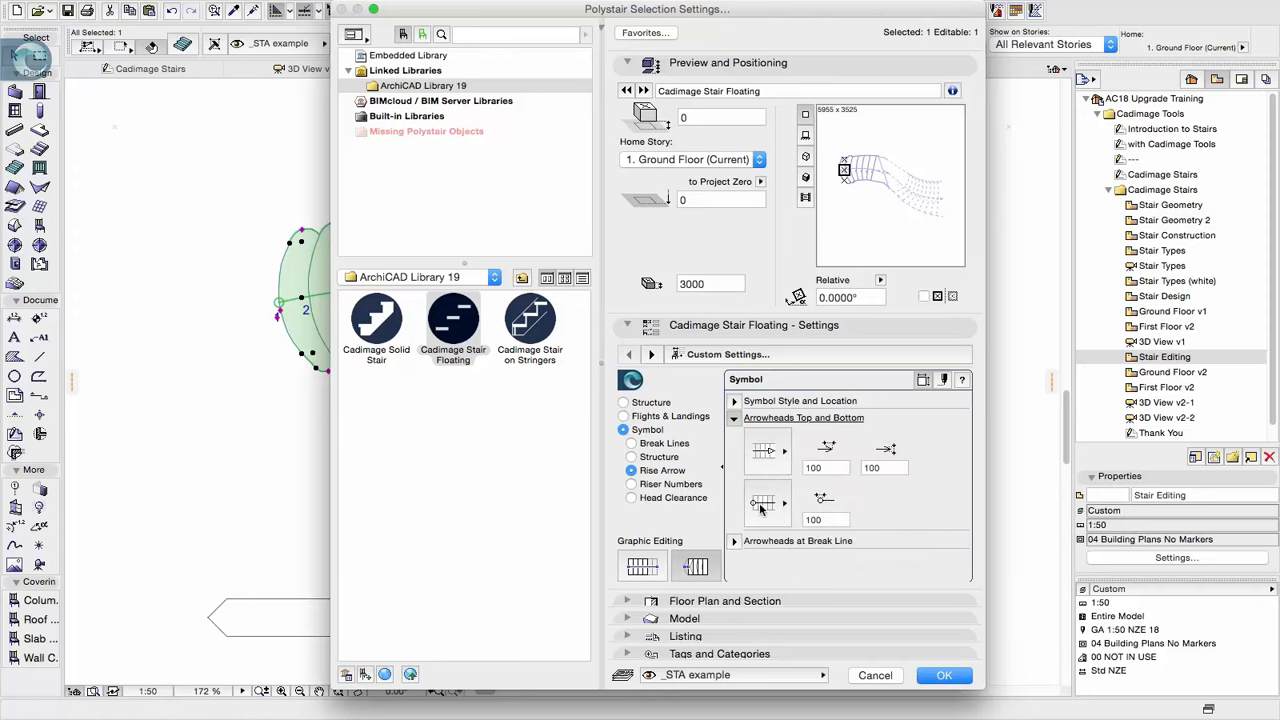
pyautogui.click(739, 543)
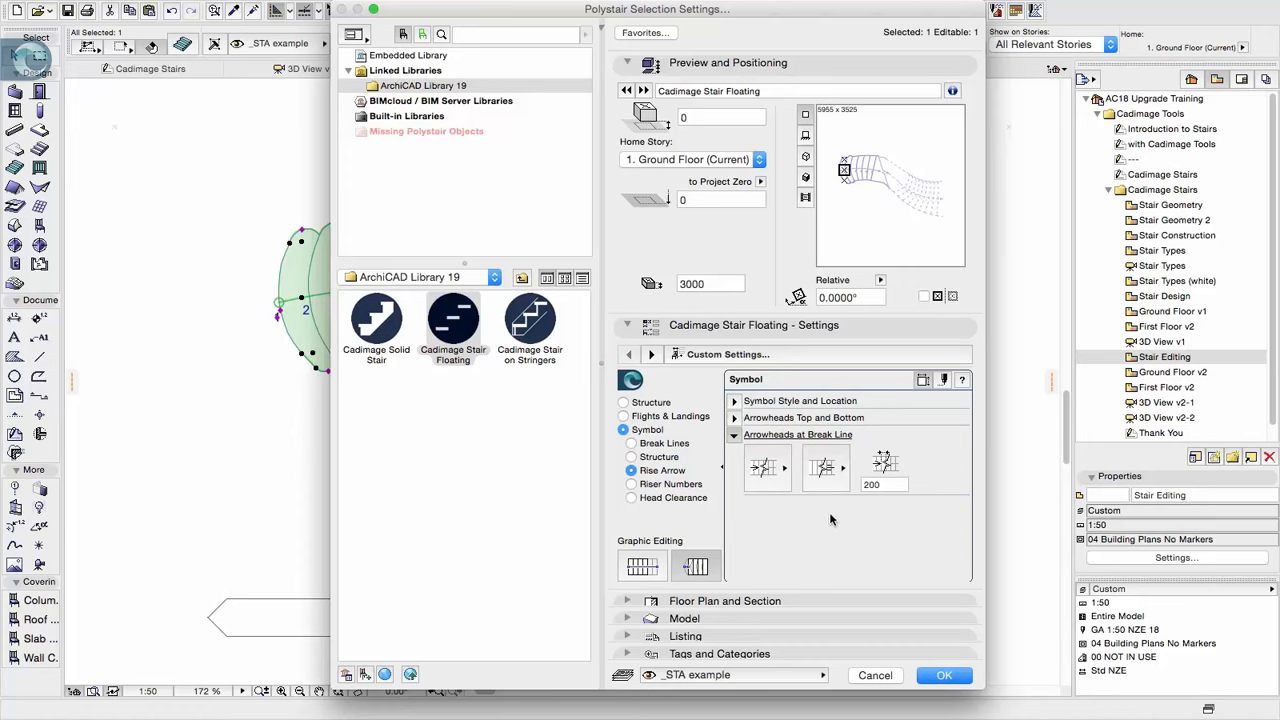
# Review the riser numbering options, set the first riser number to 99, and accept the stair settings
pyautogui.click(649, 485)
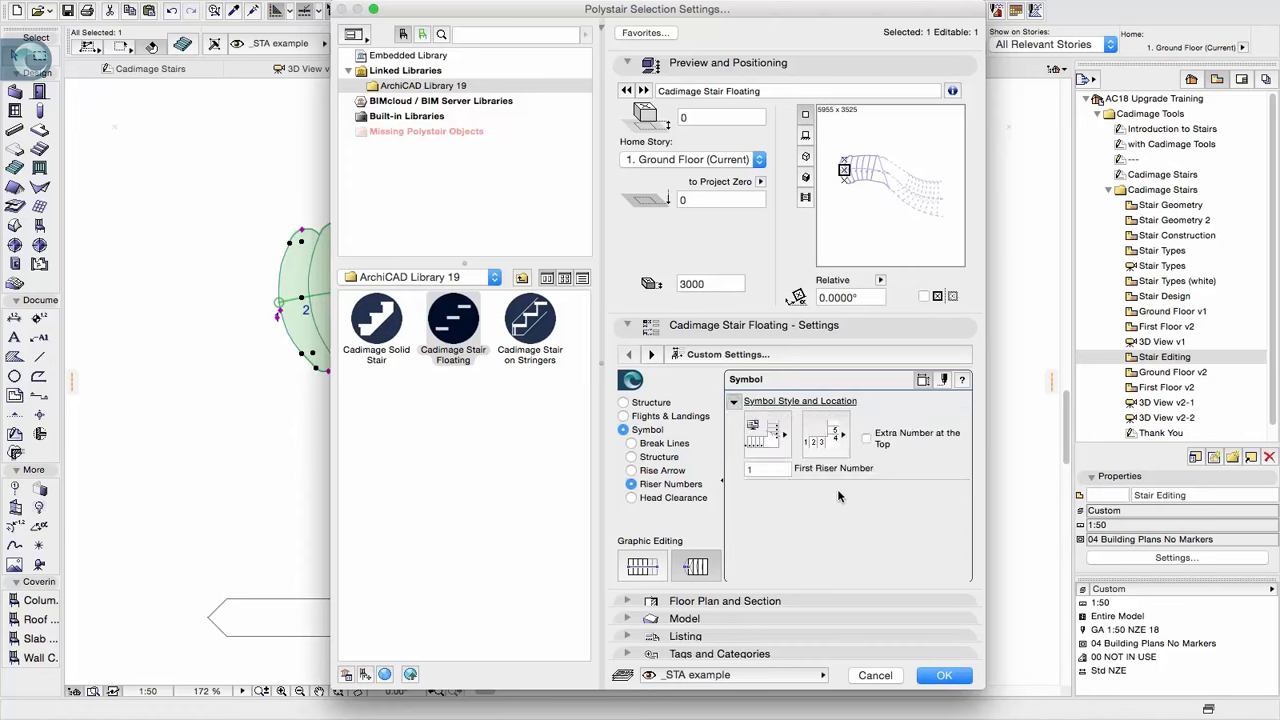
pyautogui.click(752, 448)
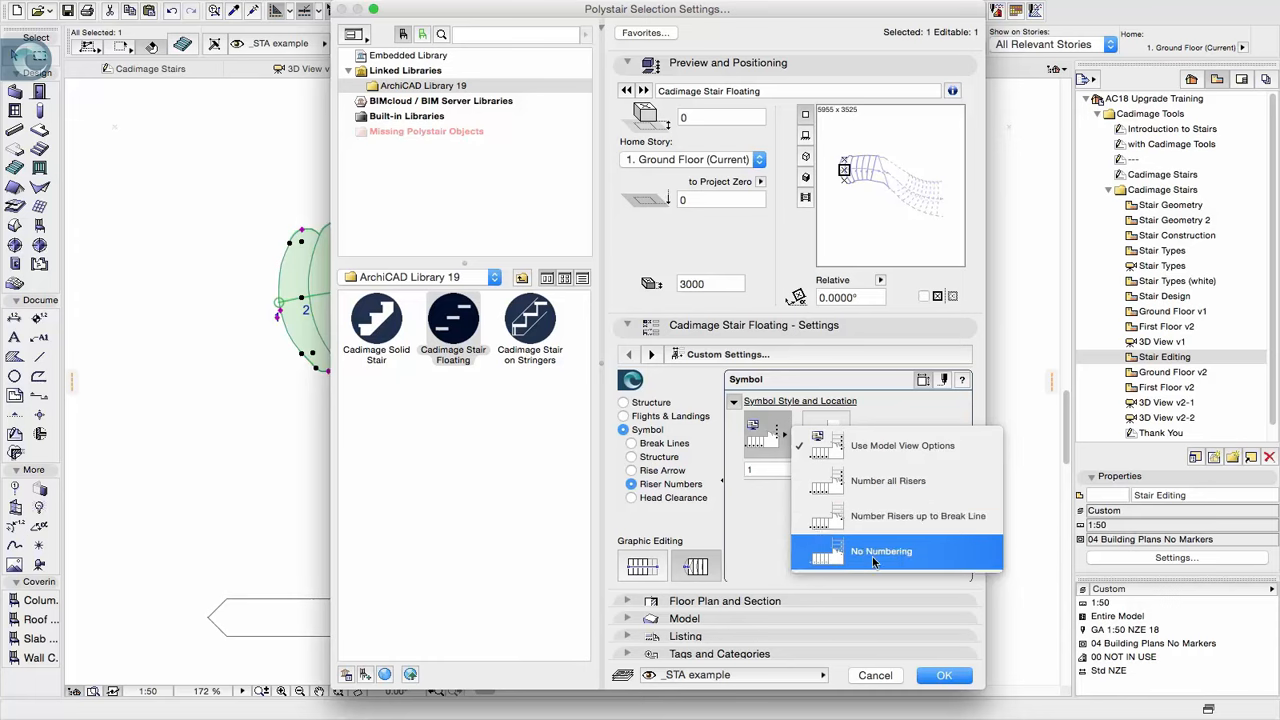
pyautogui.click(755, 534)
pyautogui.click(762, 470)
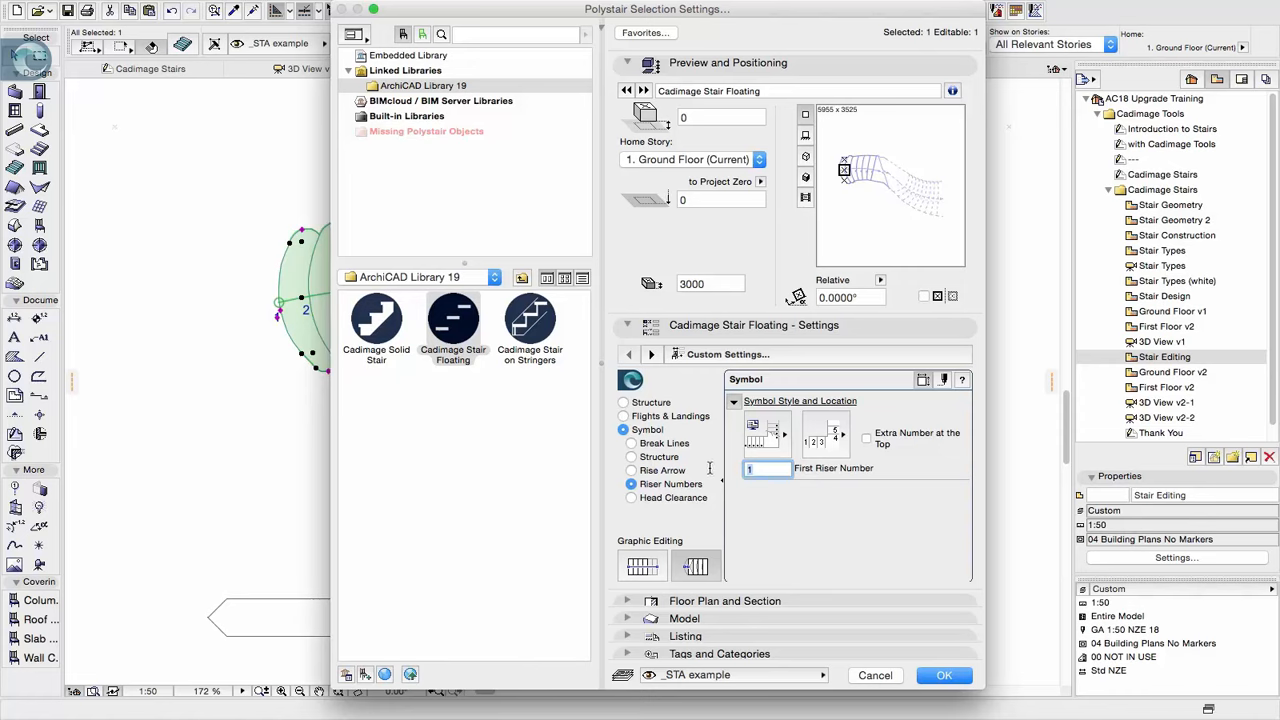
pyautogui.write('99')
pyautogui.press('Tab')
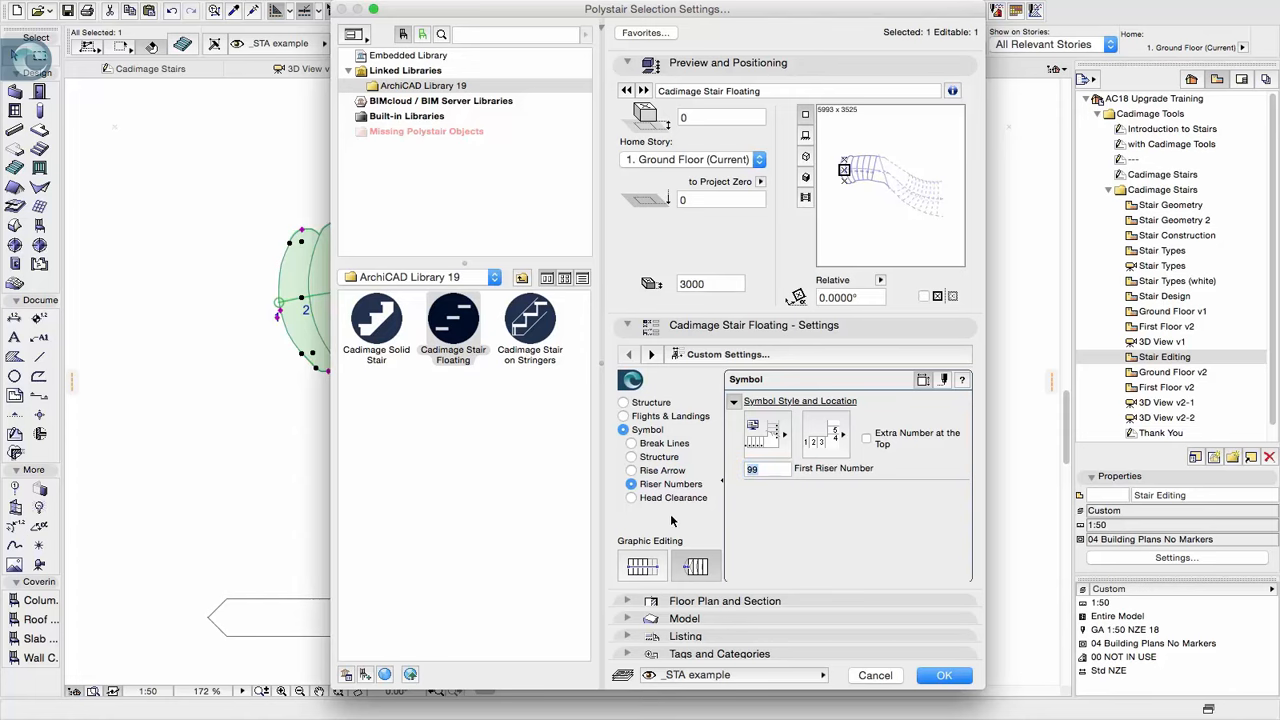
pyautogui.click(954, 672)
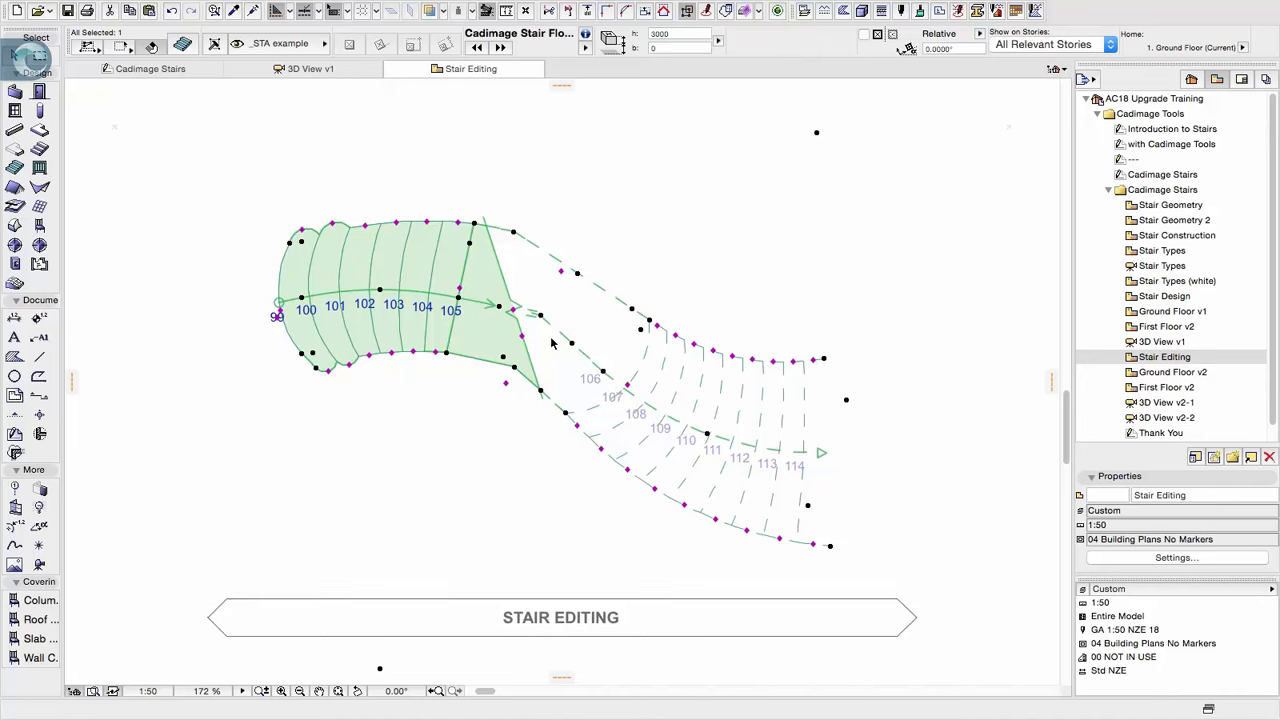
# Deselect the stair, open the Ground Floor v2 plan, examine its stair in 3D View v2-1, and return to the plan
pyautogui.click(811, 285)
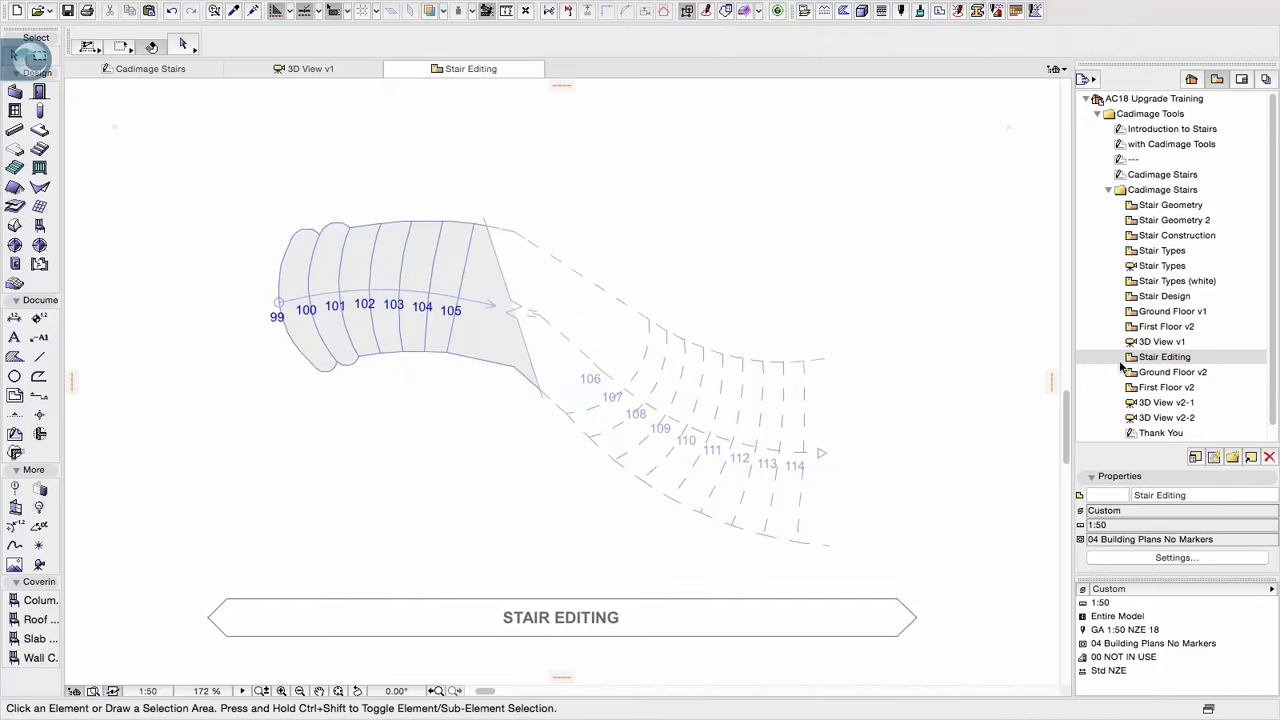
pyautogui.doubleClick(1178, 376)
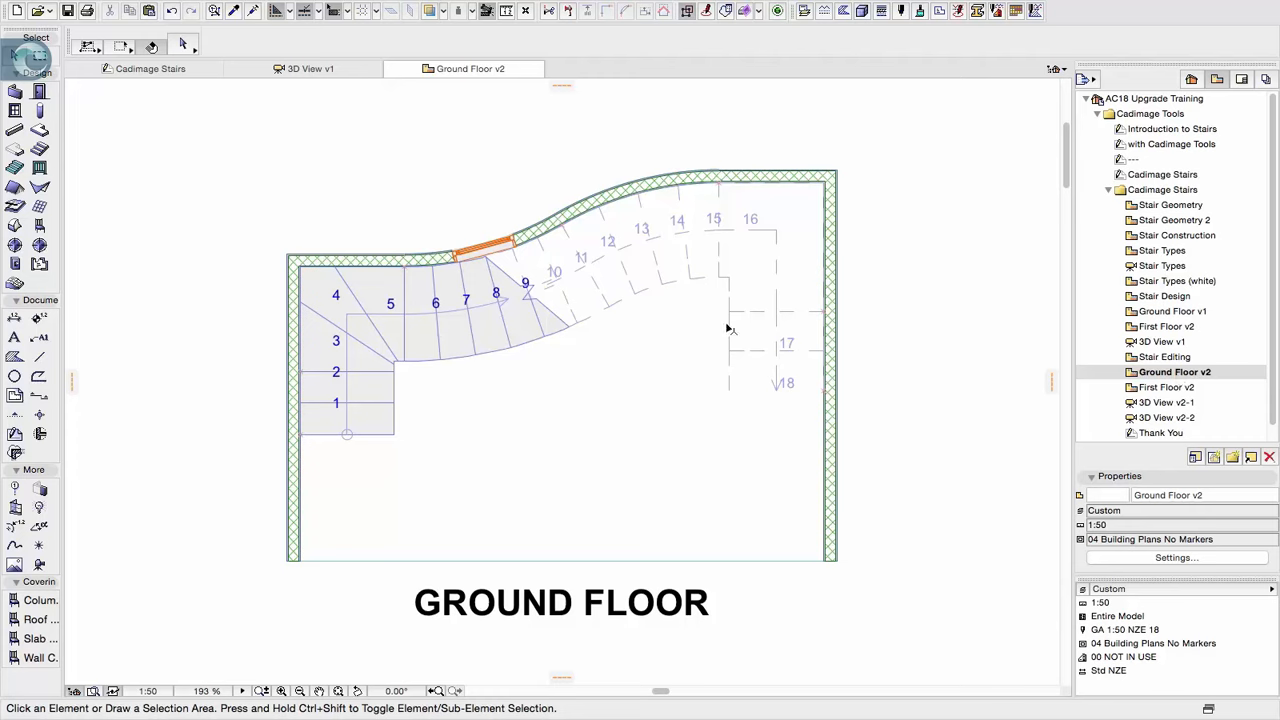
pyautogui.doubleClick(1163, 403)
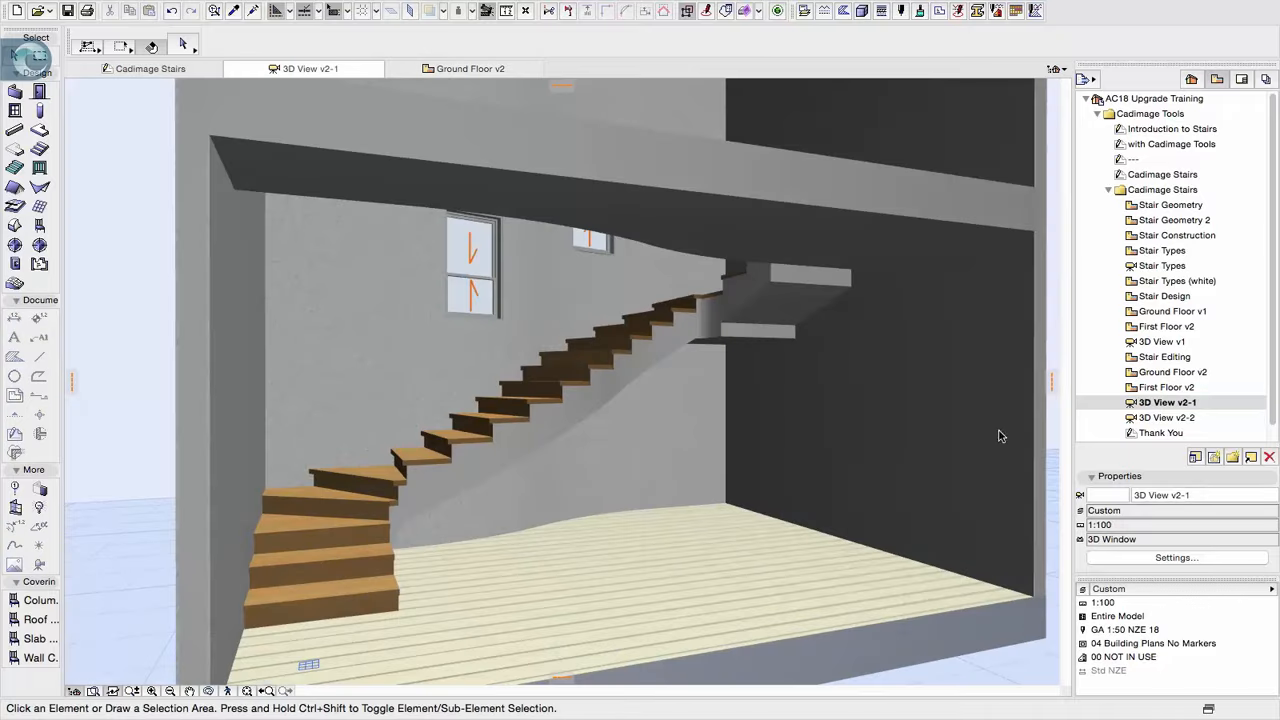
pyautogui.doubleClick(1168, 373)
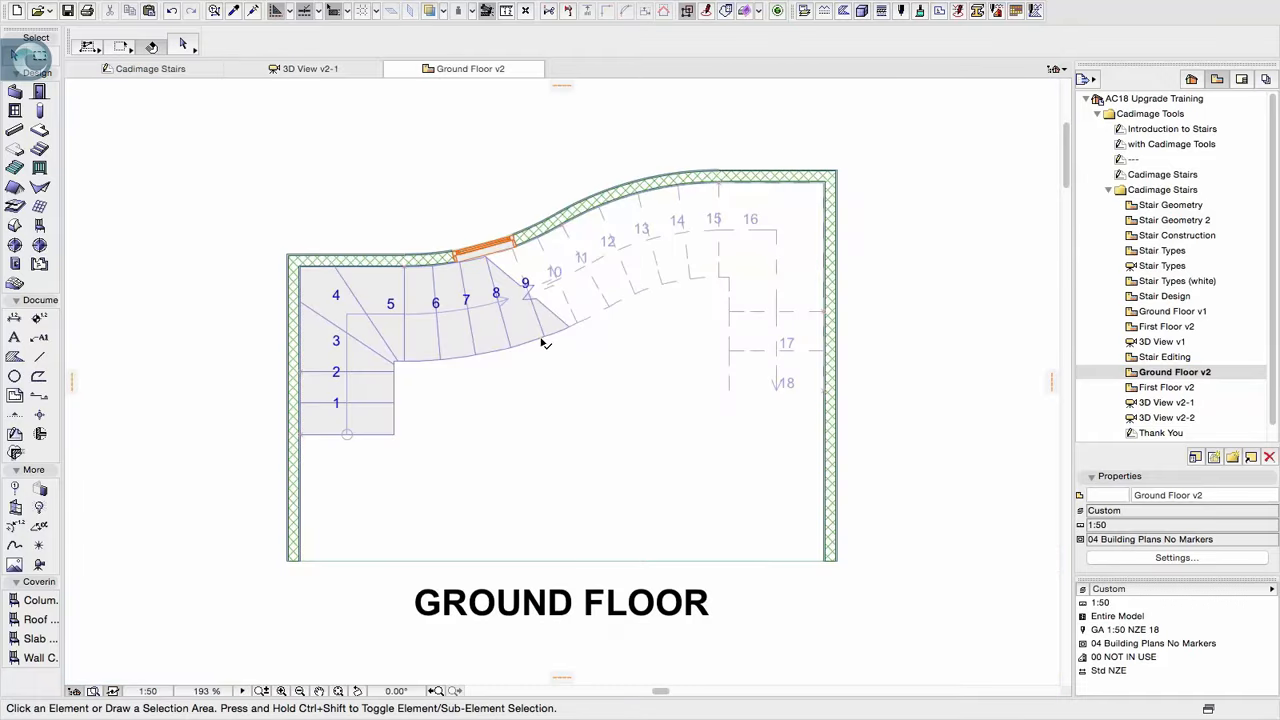
pyautogui.click(41, 169)
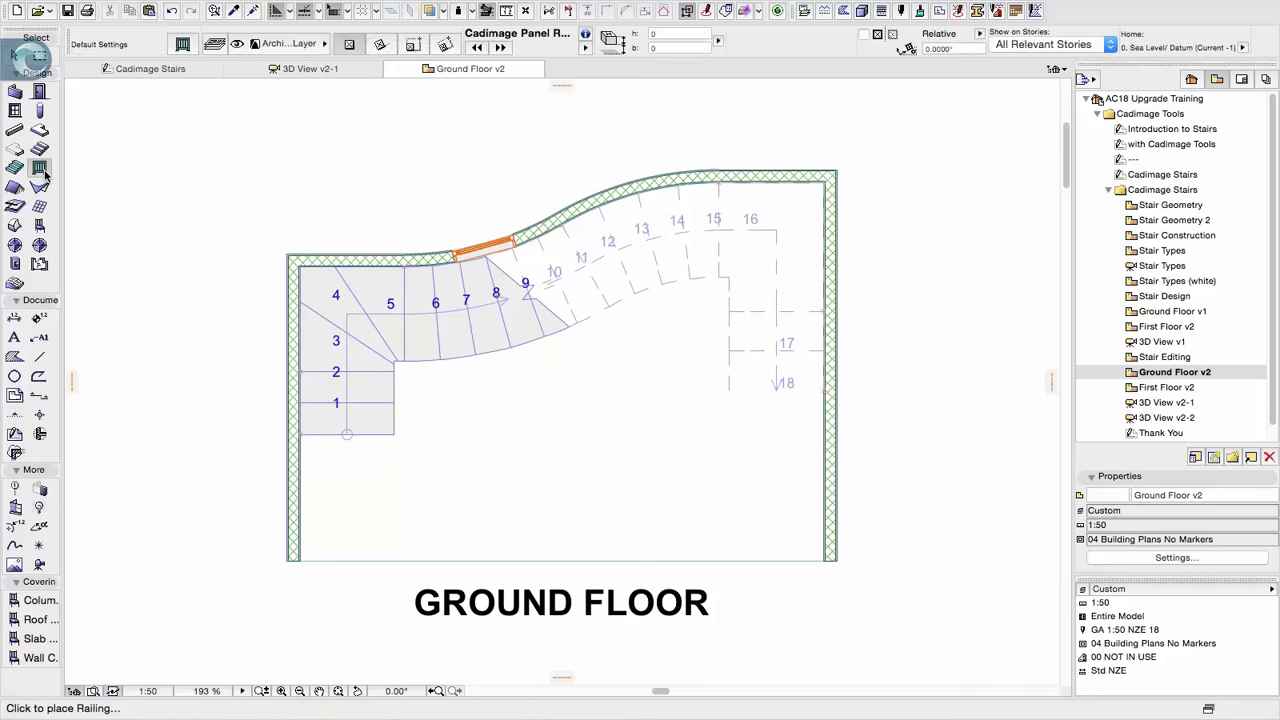
pyautogui.doubleClick(41, 169)
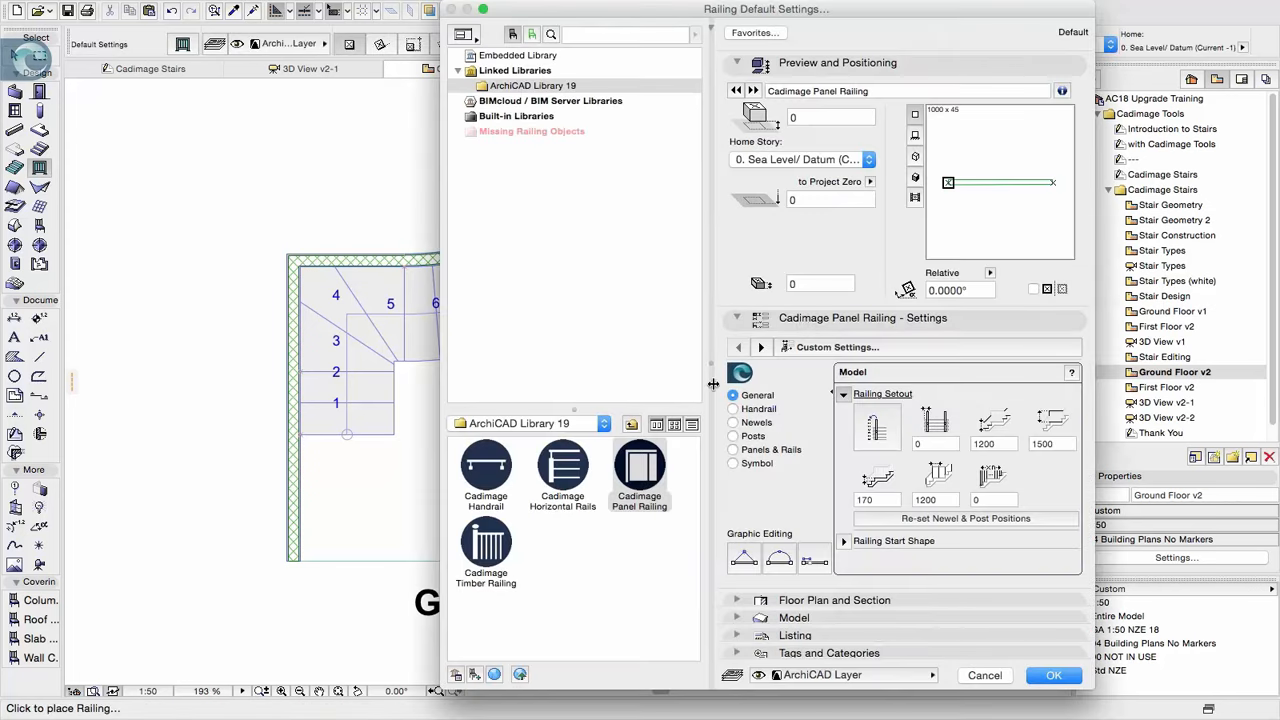
pyautogui.press('Escape')
# Select the solid stair on the ground floor plan and start the Place Railings command for it
pyautogui.keyDown('shift'); pyautogui.click(600, 245); pyautogui.keyUp('shift')
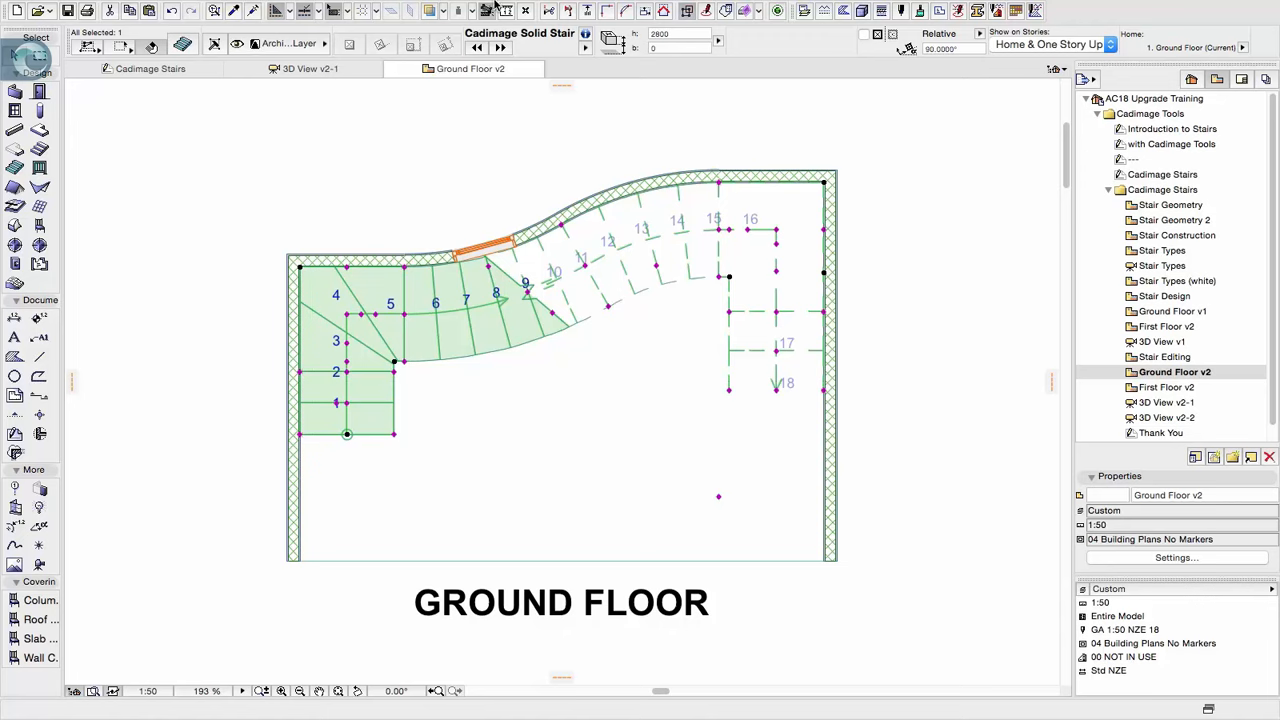
pyautogui.click(596, 8)
pyautogui.moveTo(604, 44)
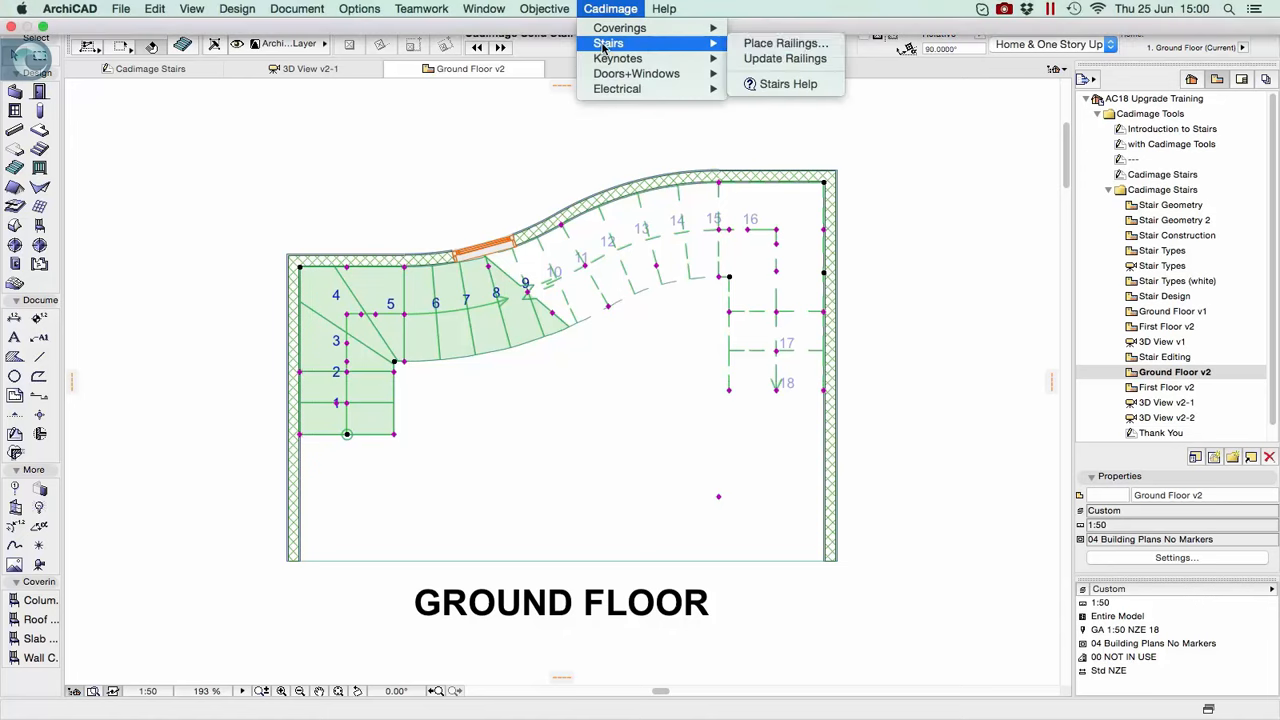
pyautogui.click(786, 44)
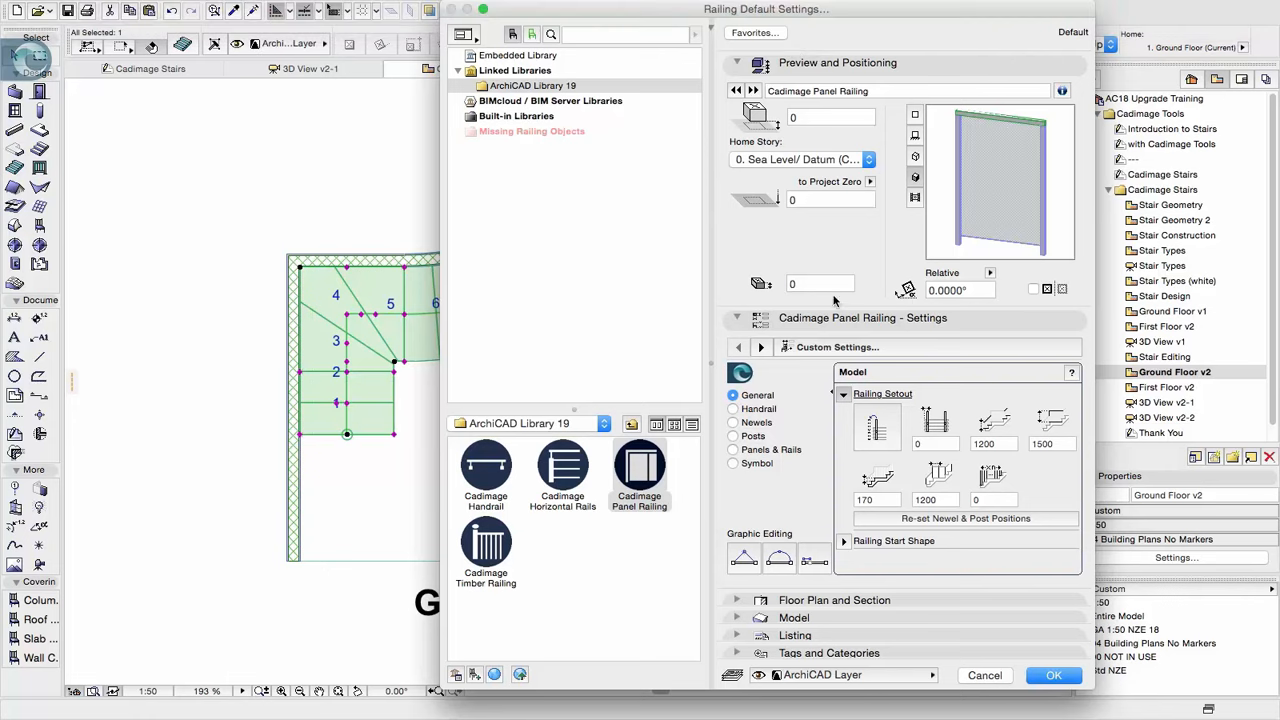
# Compare the Cadimage Handrail, Horizontal Rails, Panel Railing and Timber Railing types in the preview, ending on Panel Railing
pyautogui.click(493, 470)
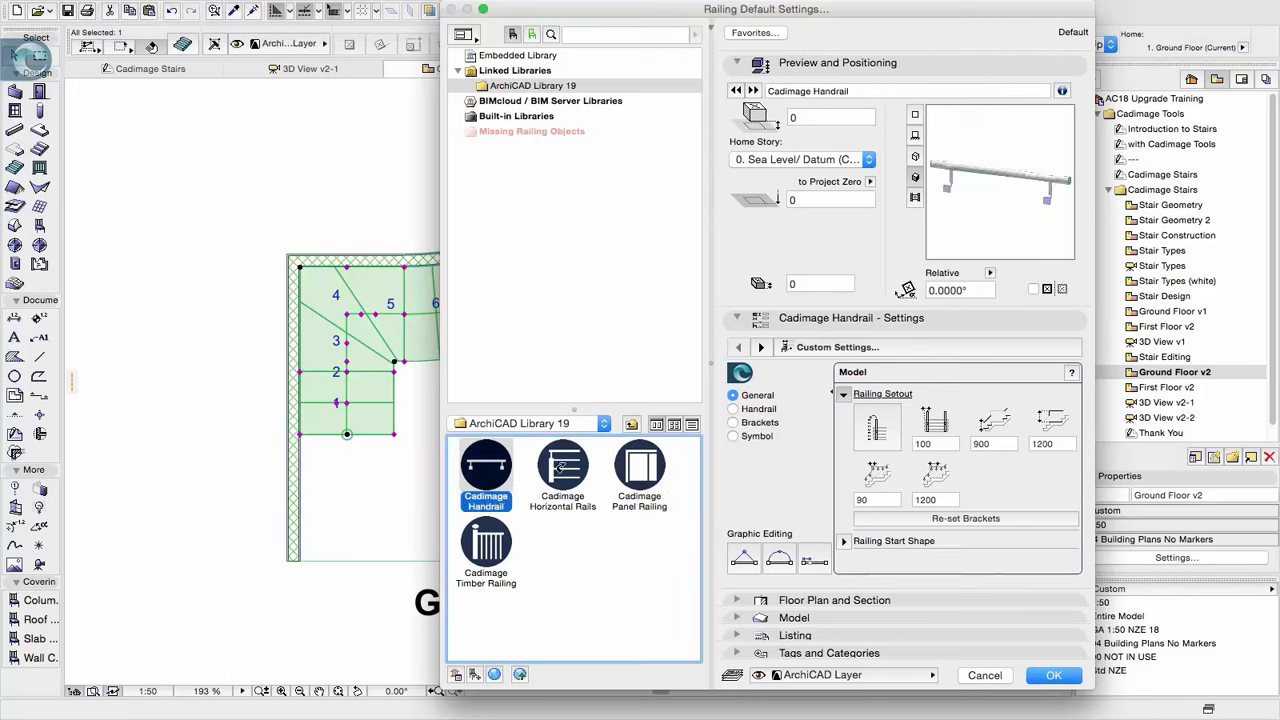
pyautogui.click(563, 465)
pyautogui.click(630, 480)
pyautogui.click(508, 535)
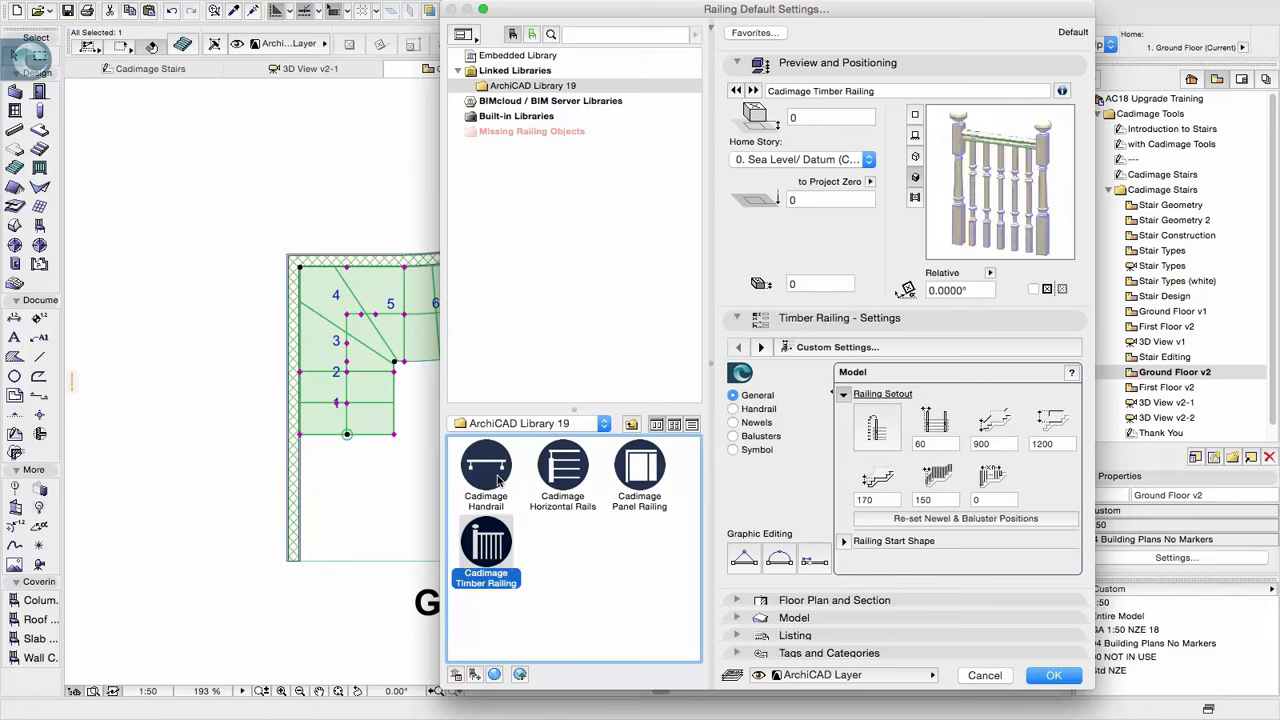
pyautogui.click(499, 481)
pyautogui.click(563, 478)
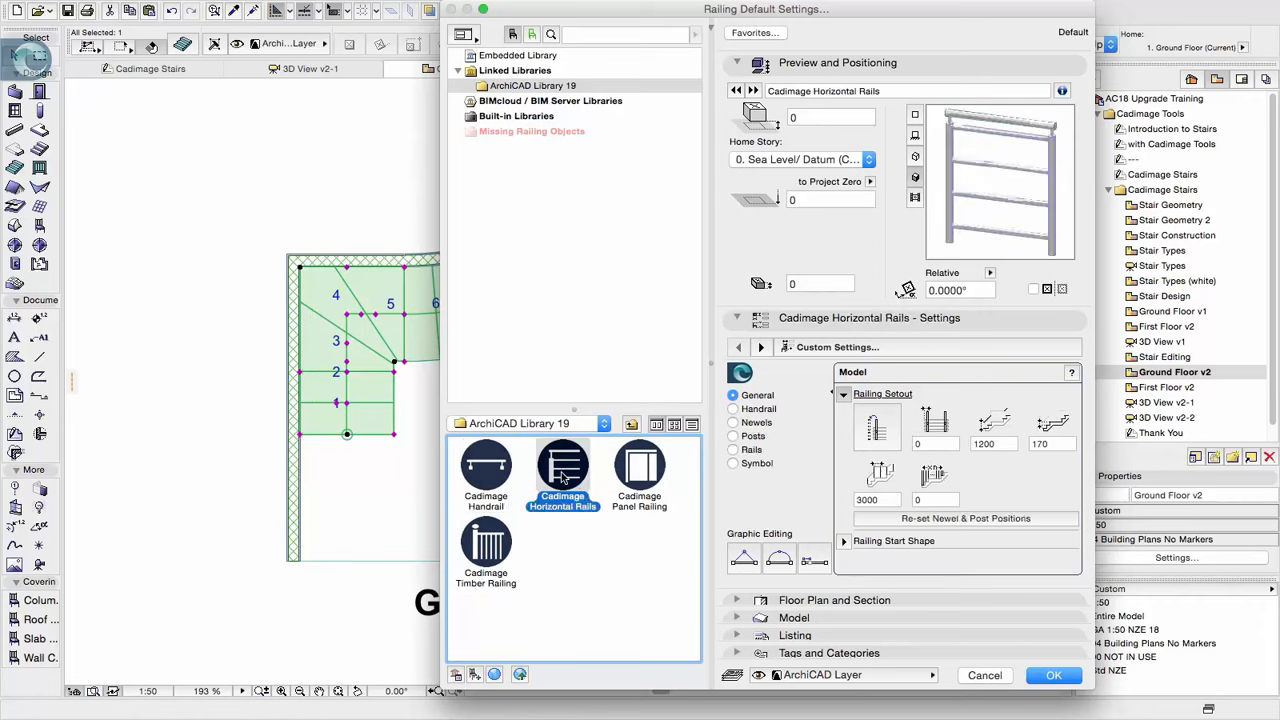
pyautogui.click(651, 474)
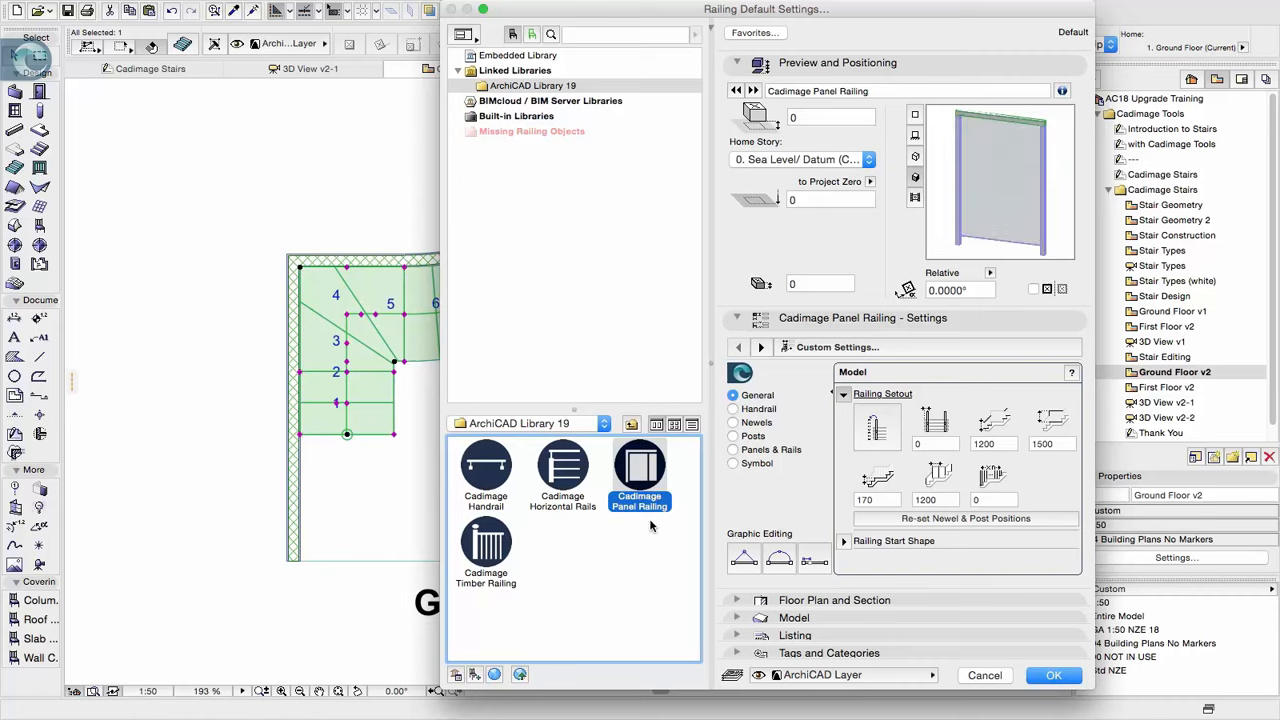
pyautogui.click(505, 541)
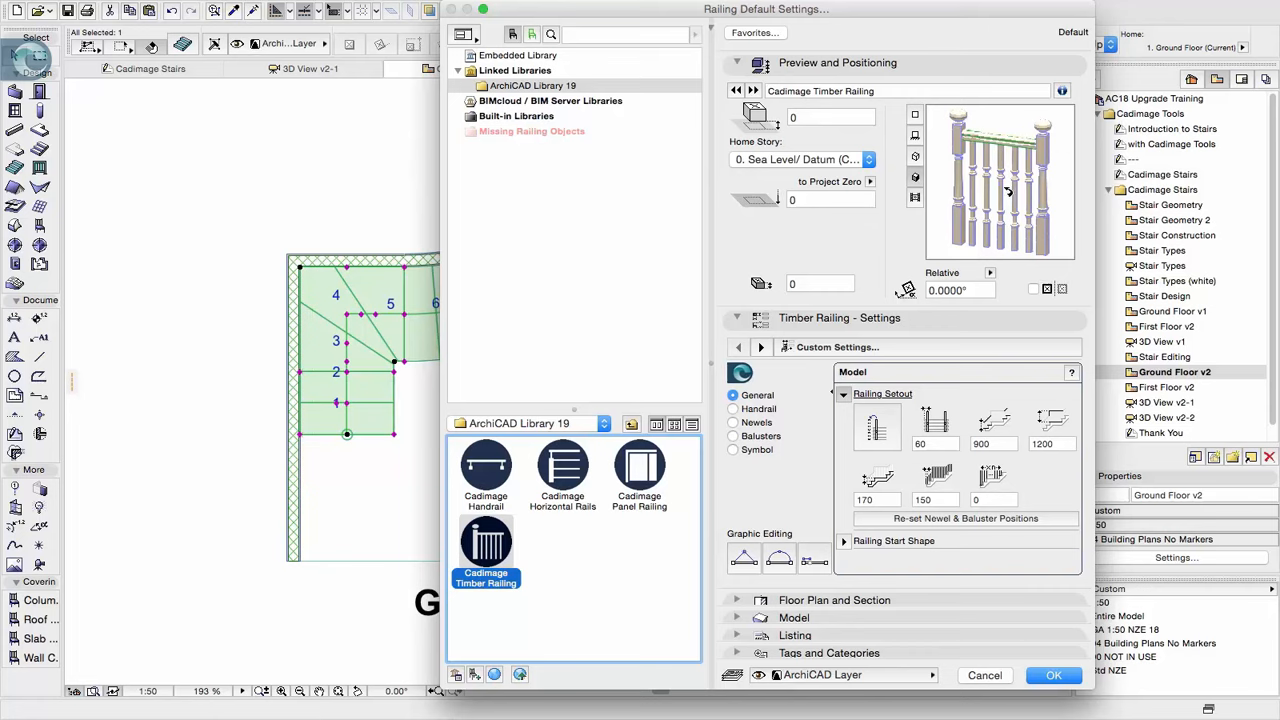
pyautogui.click(641, 483)
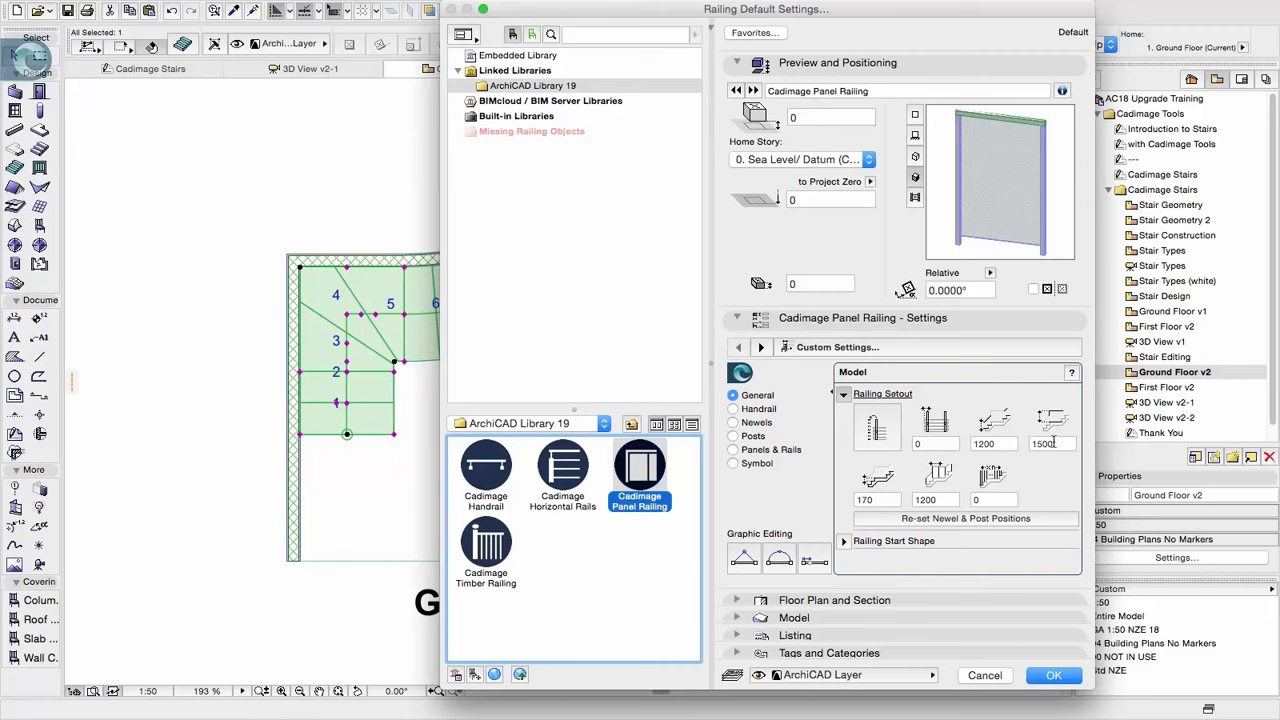
# Set the panel railing's two height values in Railing Setout to 1000 and 1200
pyautogui.click(990, 443)
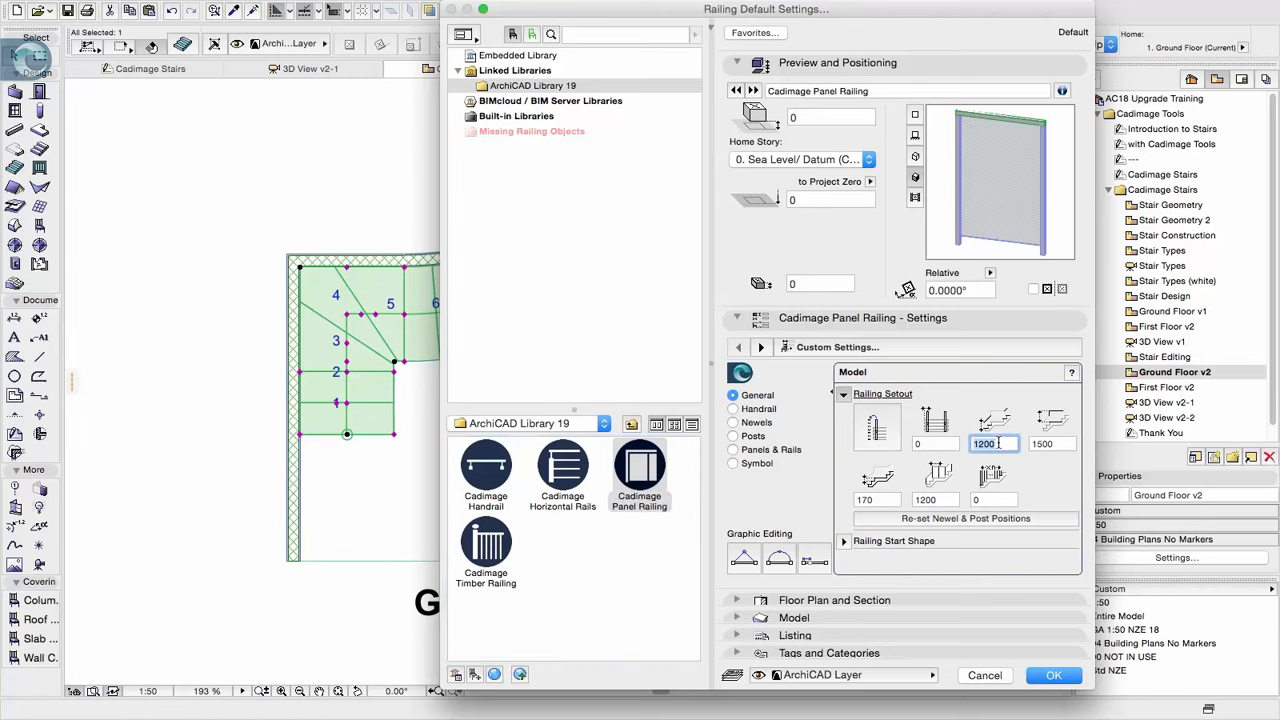
pyautogui.write('100')
pyautogui.click(1047, 446)
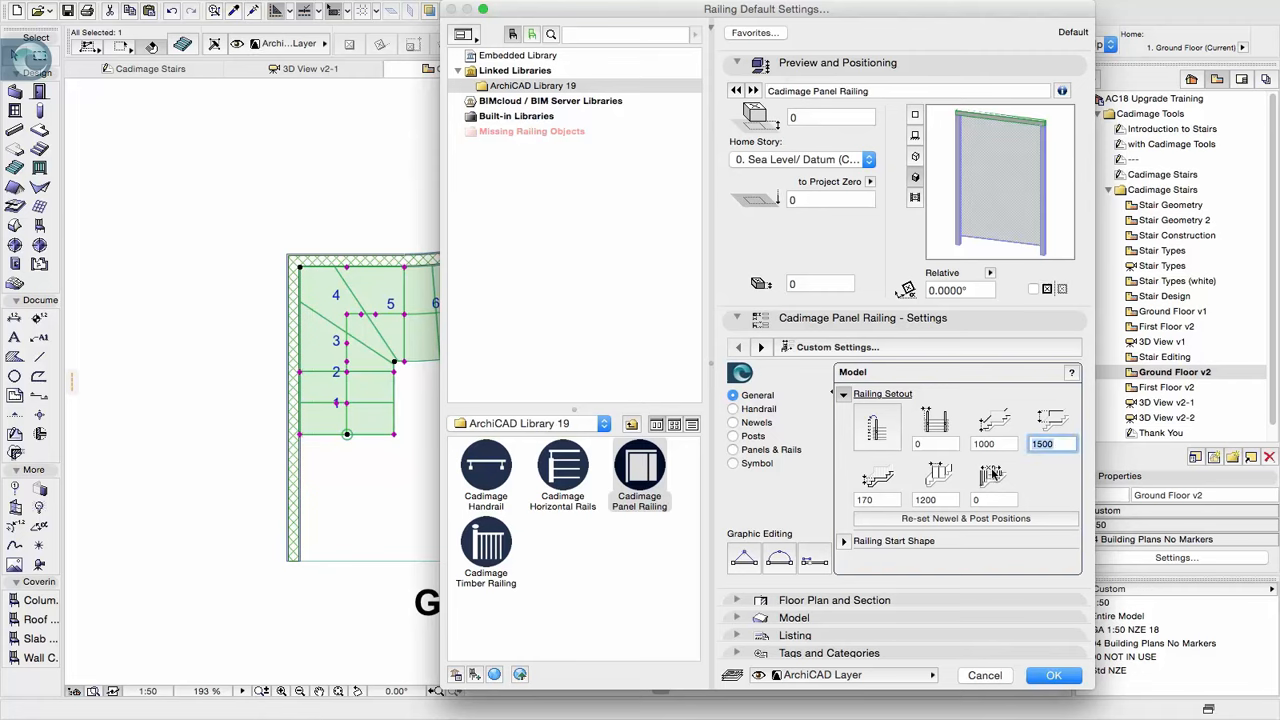
pyautogui.write('12')
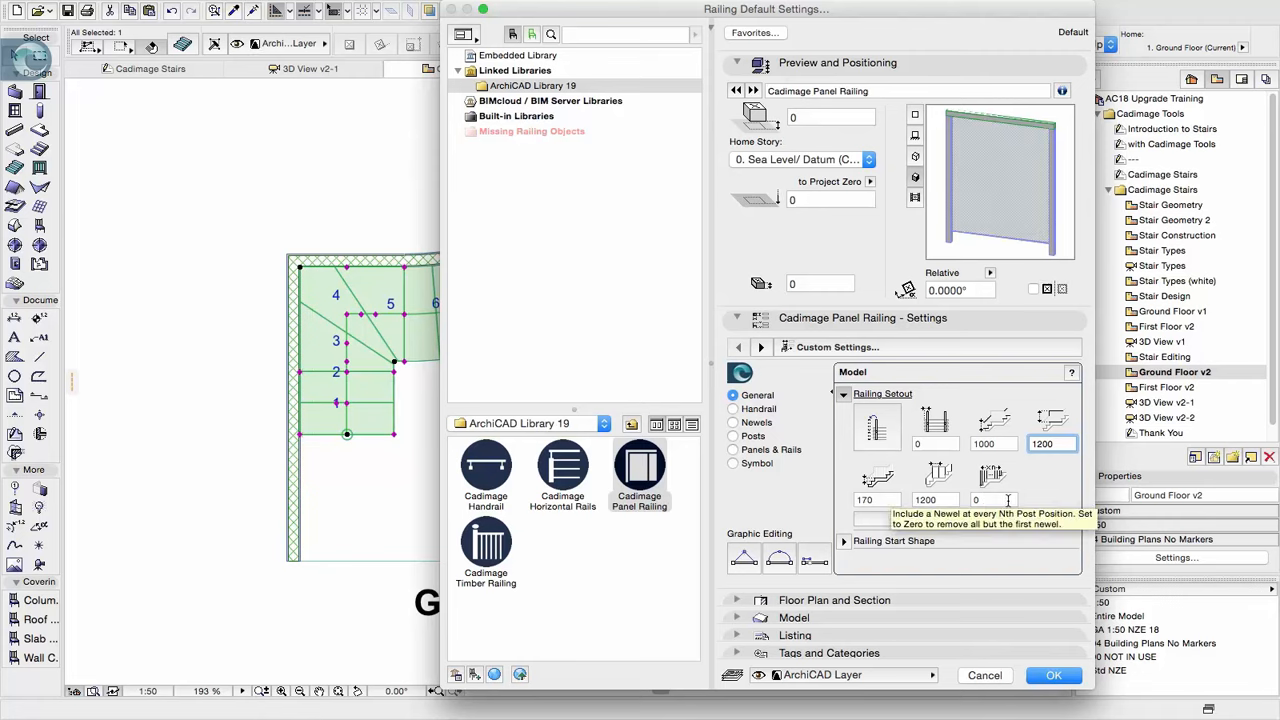
# Examine the Railing Start Shape choices, Straight Extension and Volute, without changing the shape
pyautogui.click(844, 541)
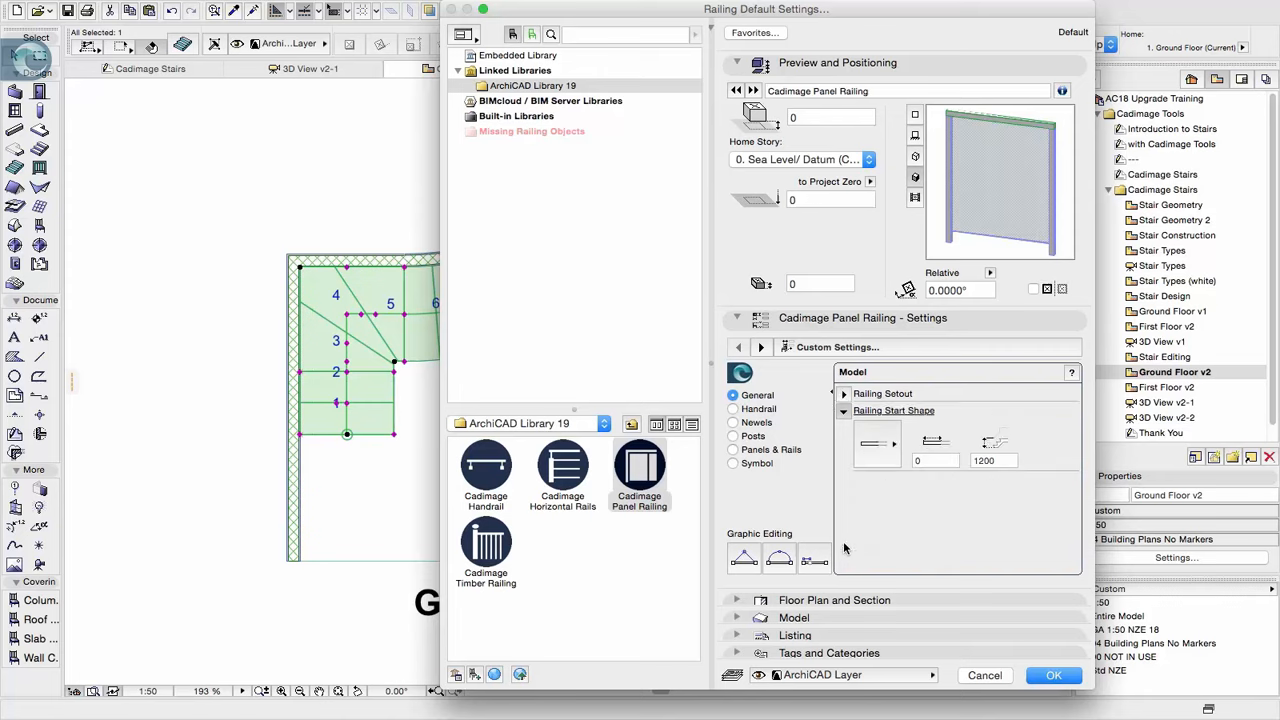
pyautogui.click(892, 451)
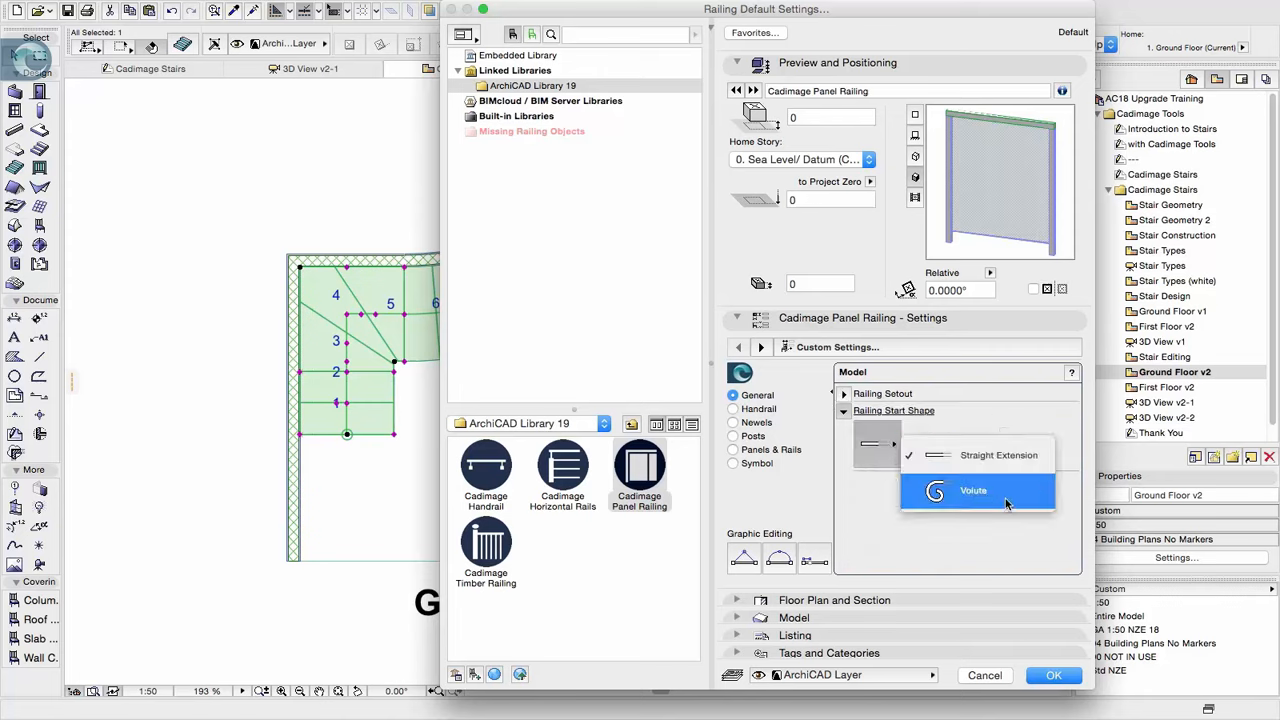
pyautogui.click(992, 533)
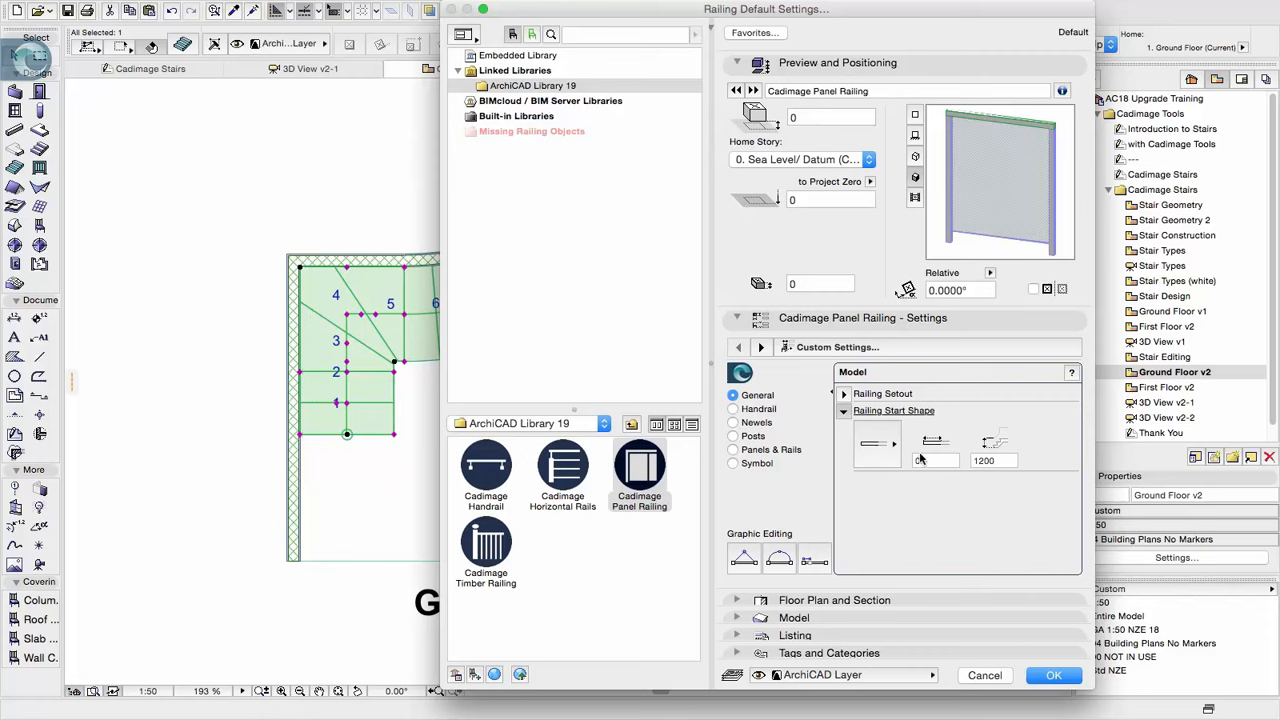
# Try the Traditional handrail profile, switch it to Round/Elliptical, and set the profile width to 60
pyautogui.click(733, 409)
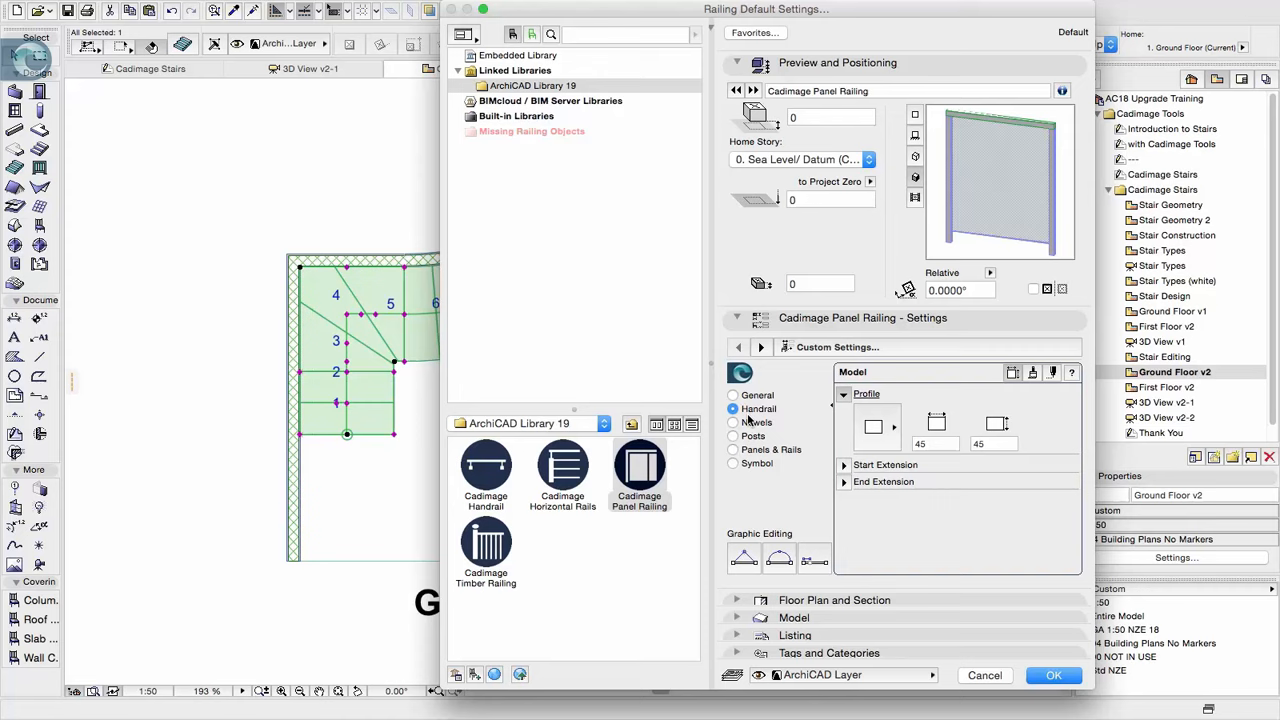
pyautogui.click(873, 428)
pyautogui.click(944, 474)
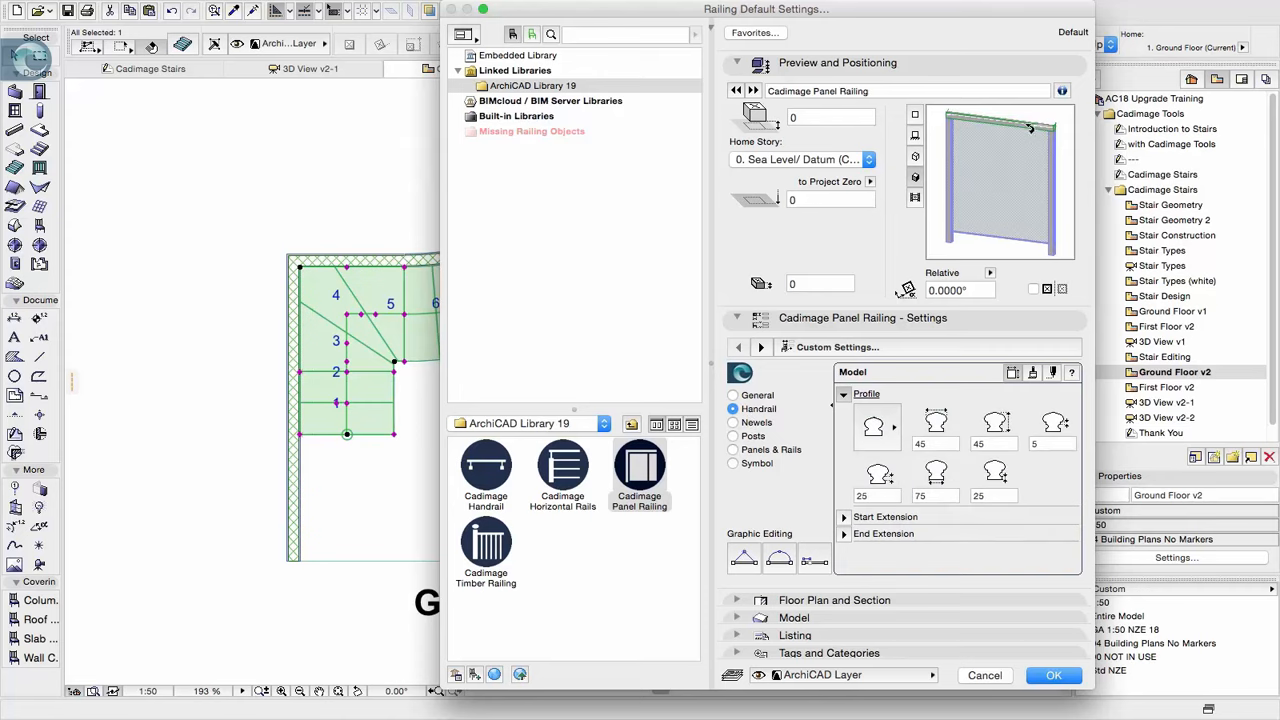
pyautogui.click(873, 428)
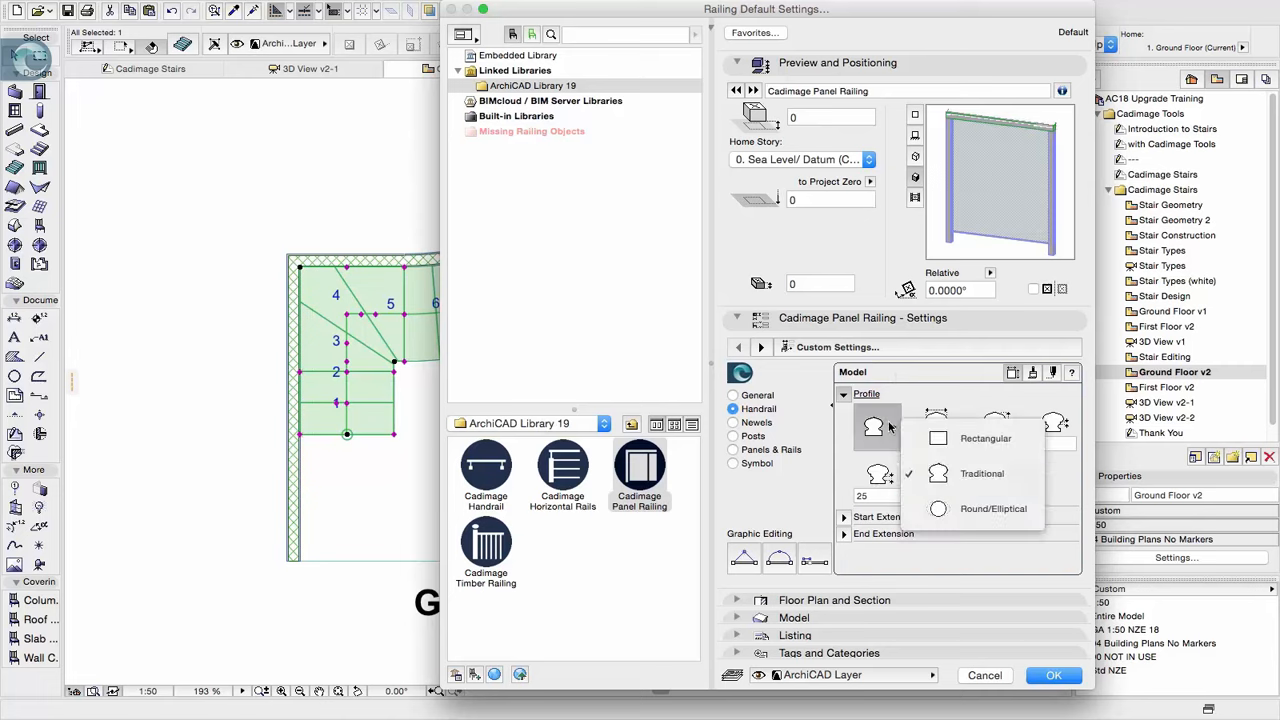
pyautogui.click(970, 496)
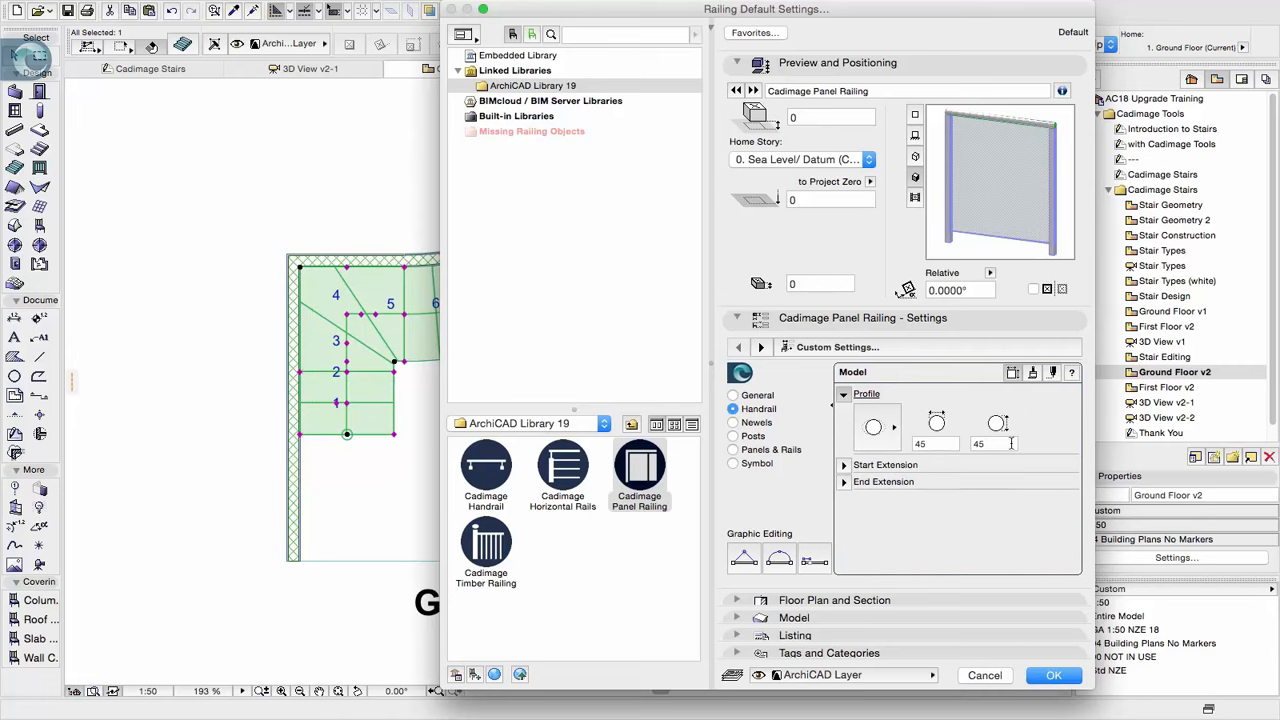
pyautogui.doubleClick(947, 446)
pyautogui.write('60')
pyautogui.press('Return')
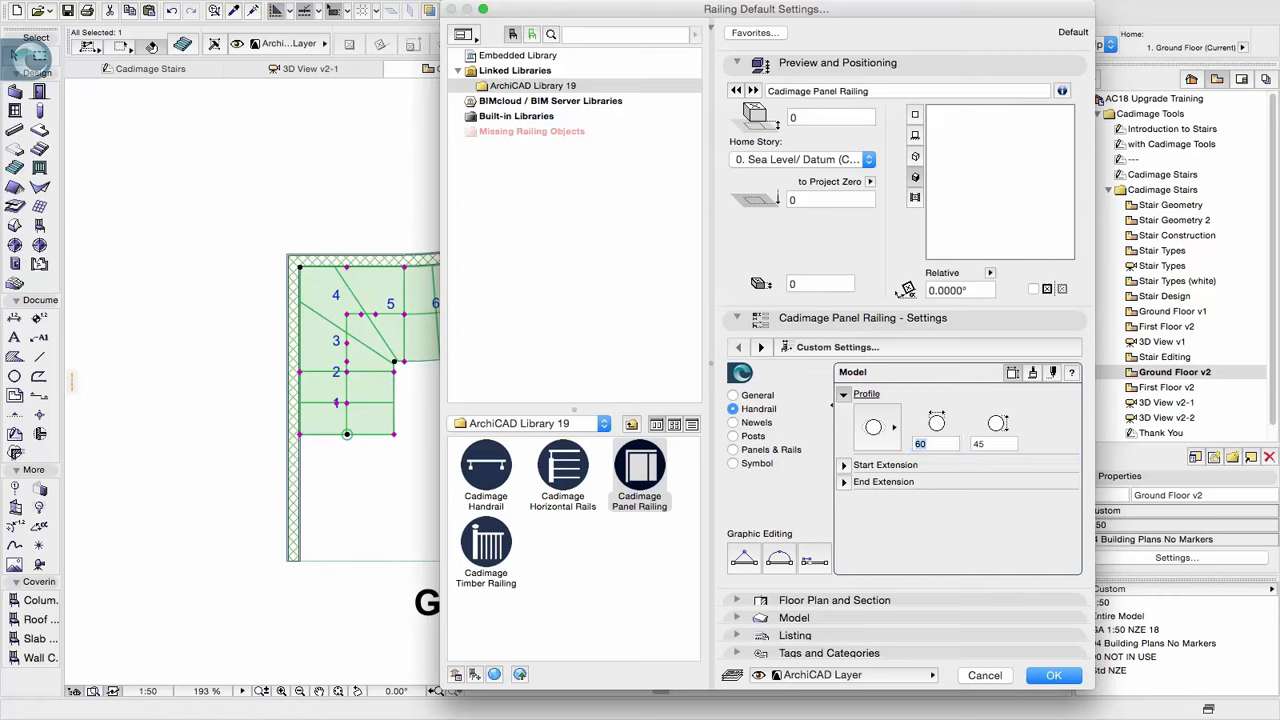
# Set the handrail's start extension to Return to Wall and review the end extension options
pyautogui.click(844, 465)
pyautogui.click(871, 474)
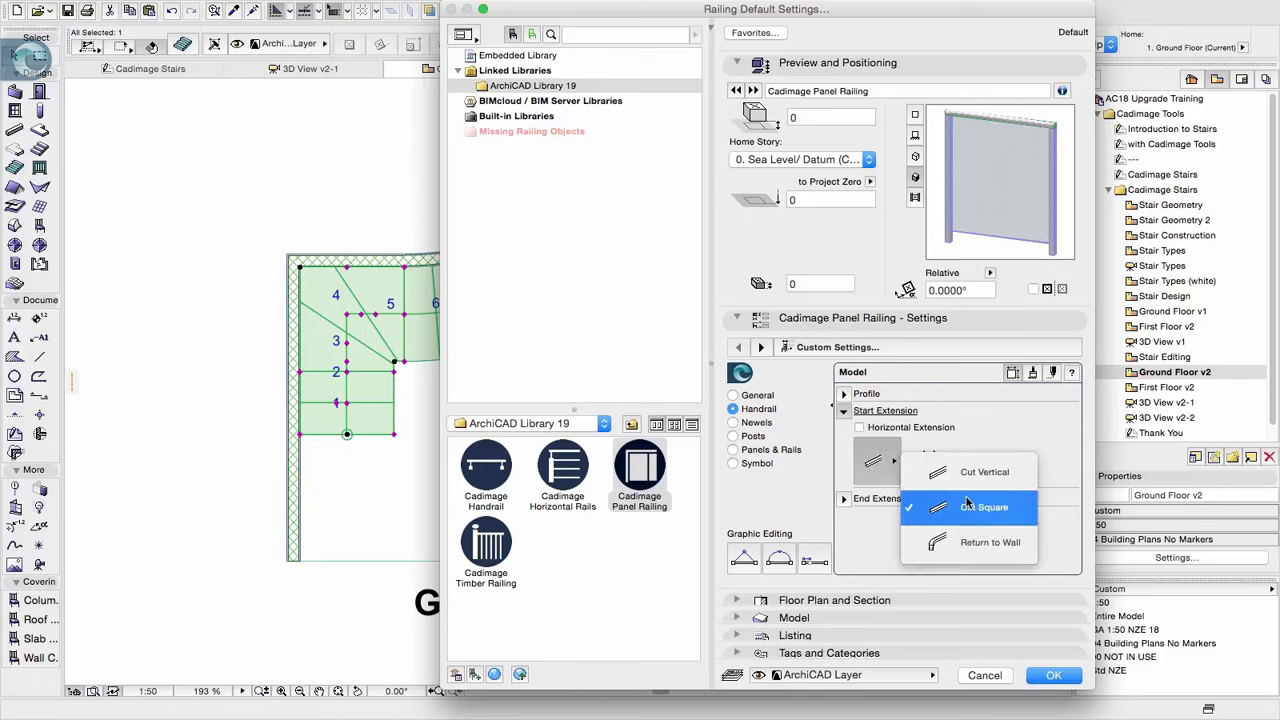
pyautogui.click(975, 546)
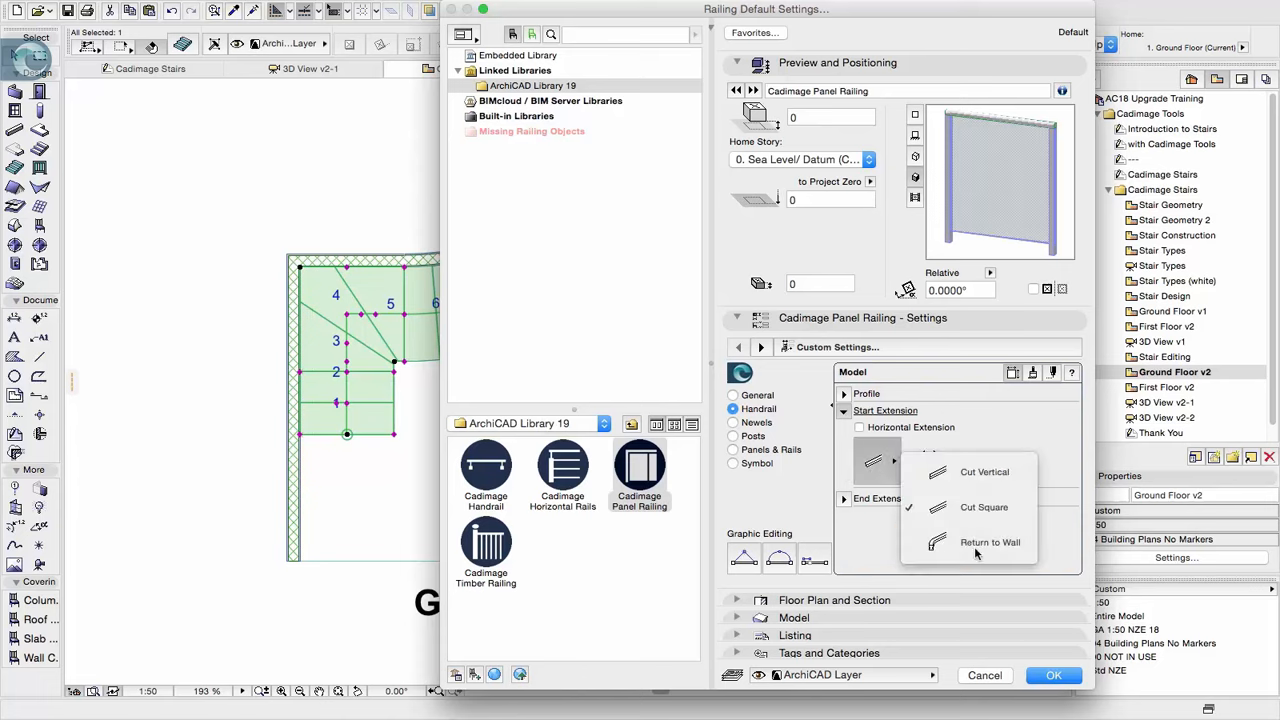
pyautogui.click(846, 498)
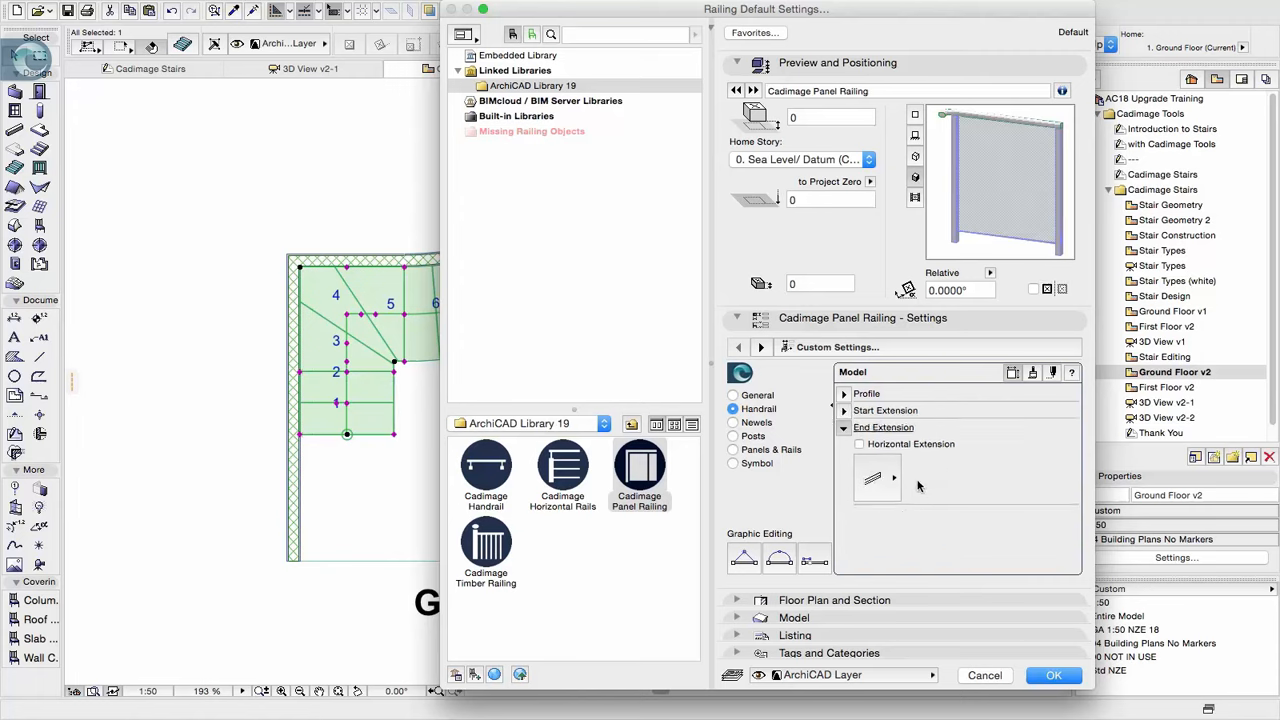
pyautogui.click(894, 480)
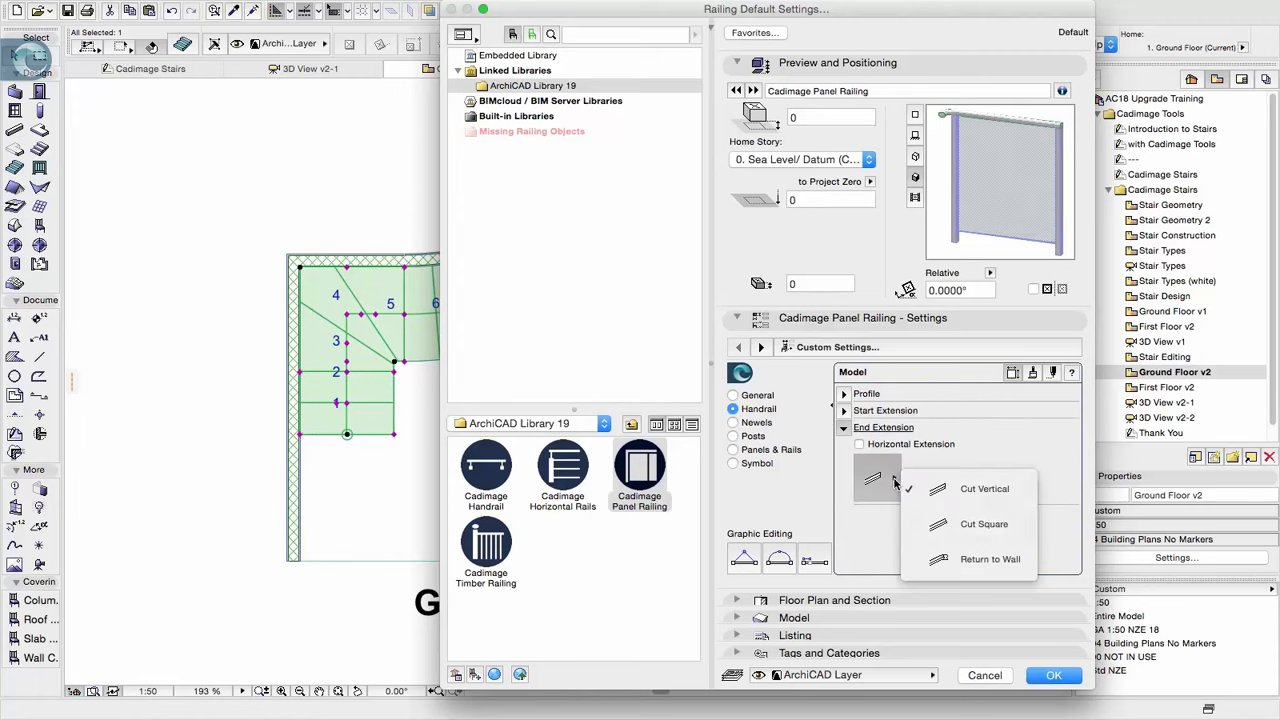
pyautogui.click(871, 545)
# Review the newel settings, the post type and dimensions, and the options for attaching the post base to treads or a rail
pyautogui.click(733, 422)
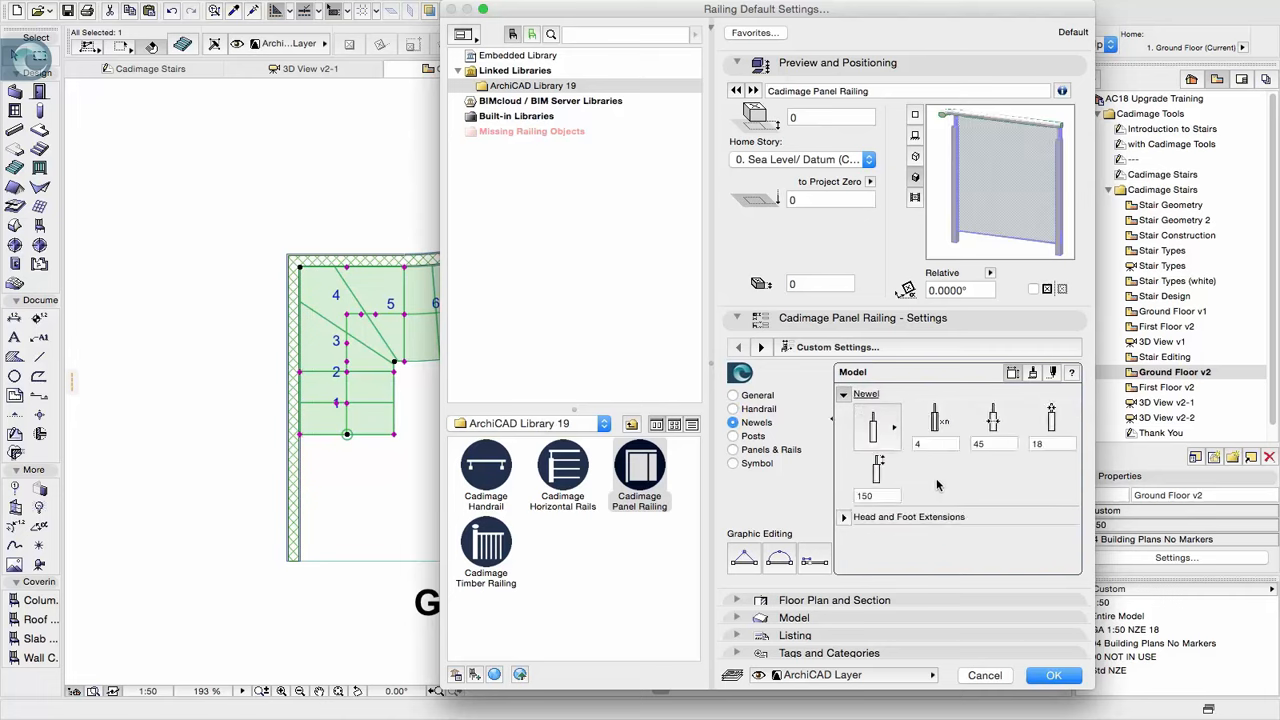
pyautogui.click(742, 437)
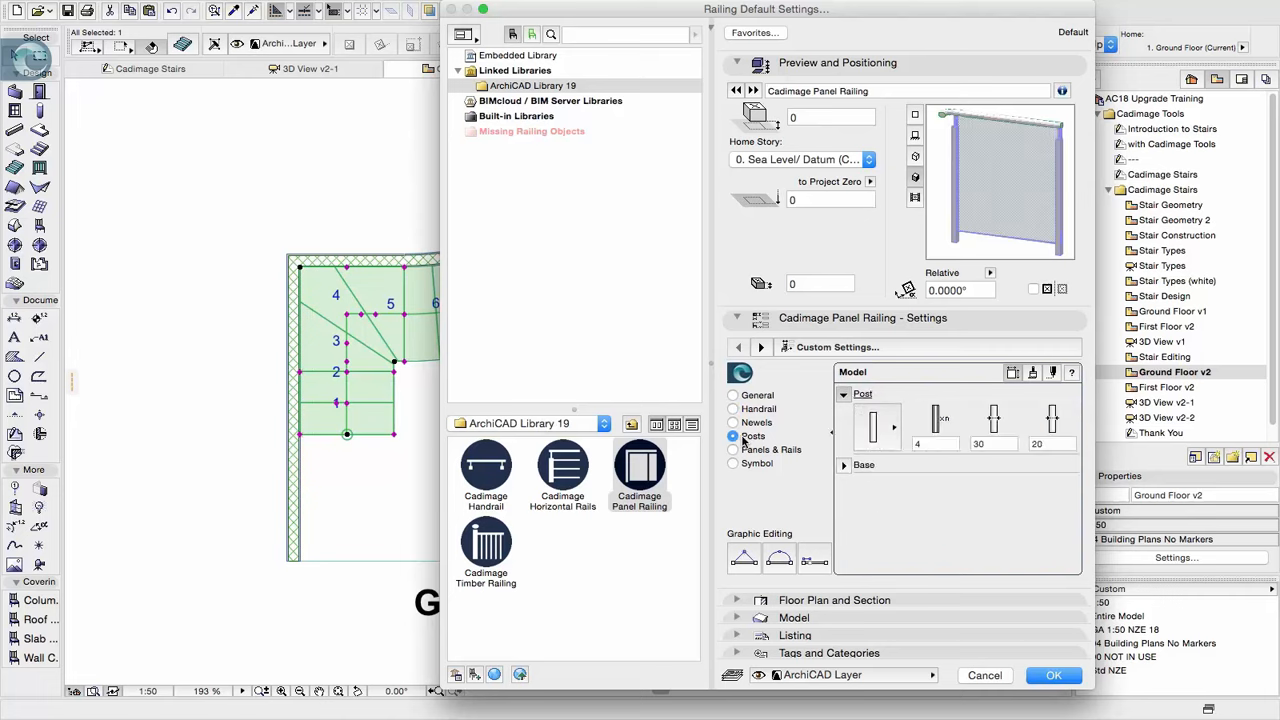
pyautogui.click(875, 433)
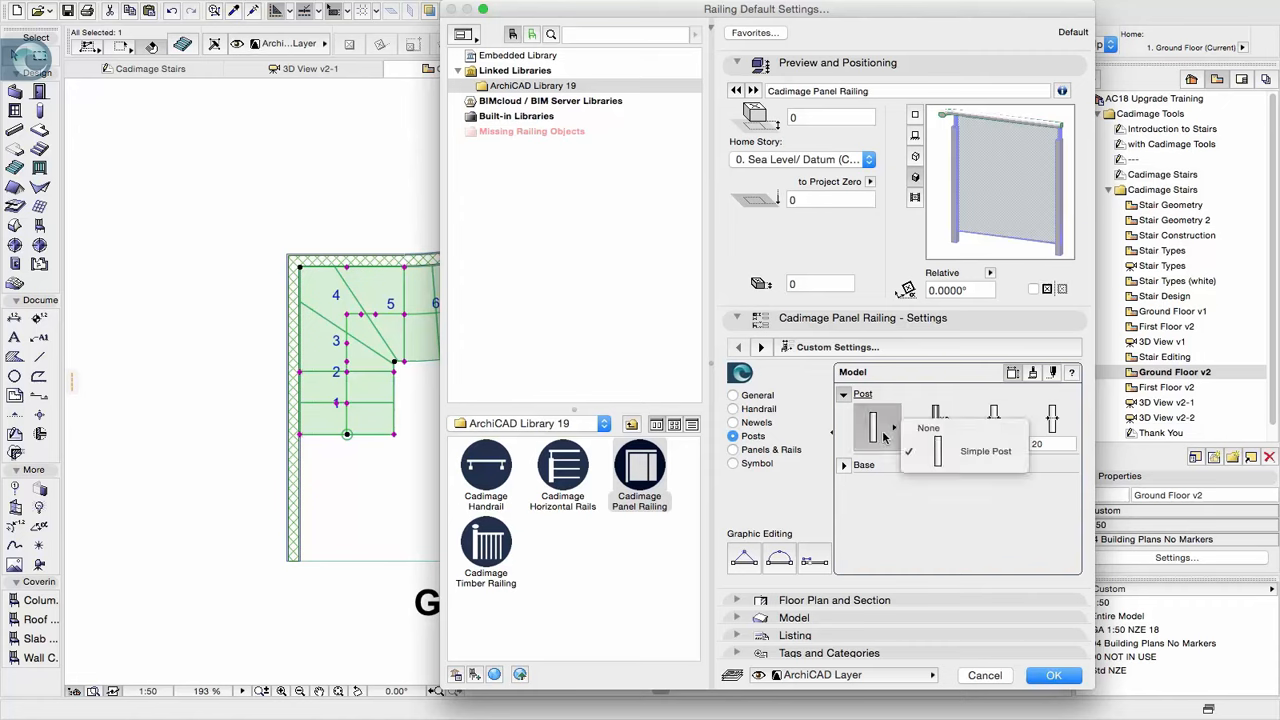
pyautogui.click(986, 502)
pyautogui.click(949, 444)
pyautogui.click(935, 446)
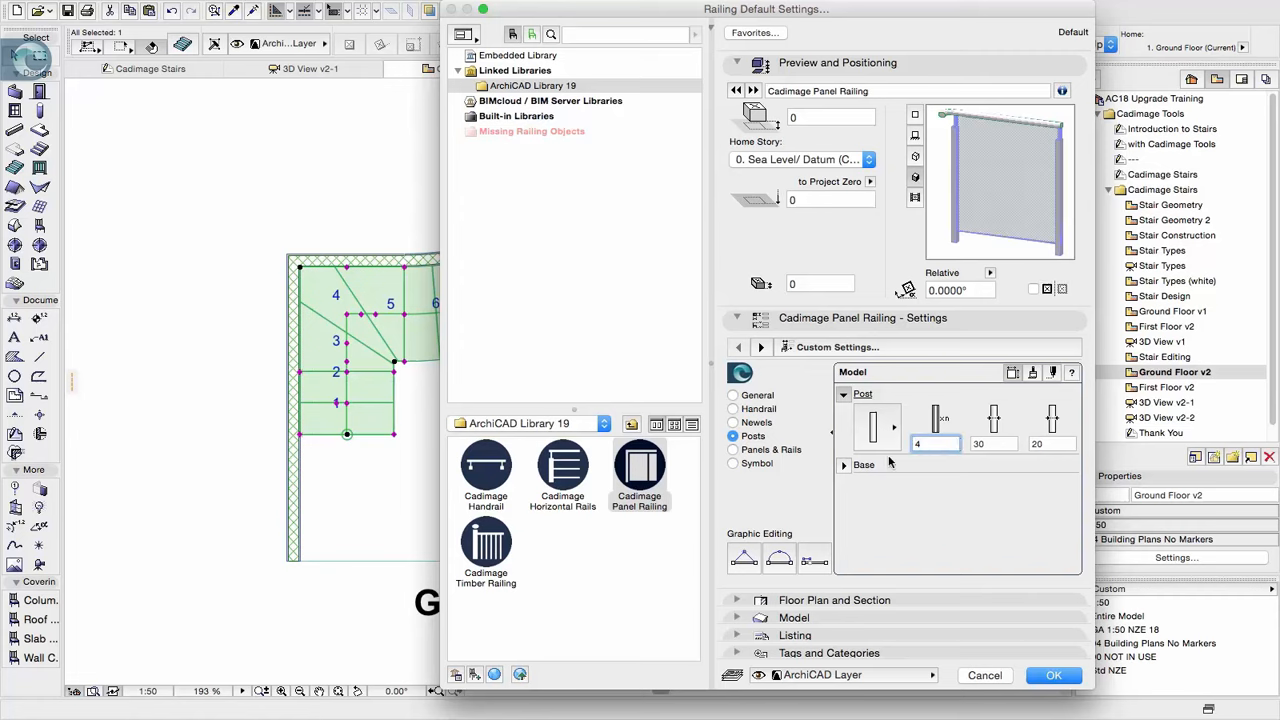
pyautogui.click(848, 465)
pyautogui.click(875, 450)
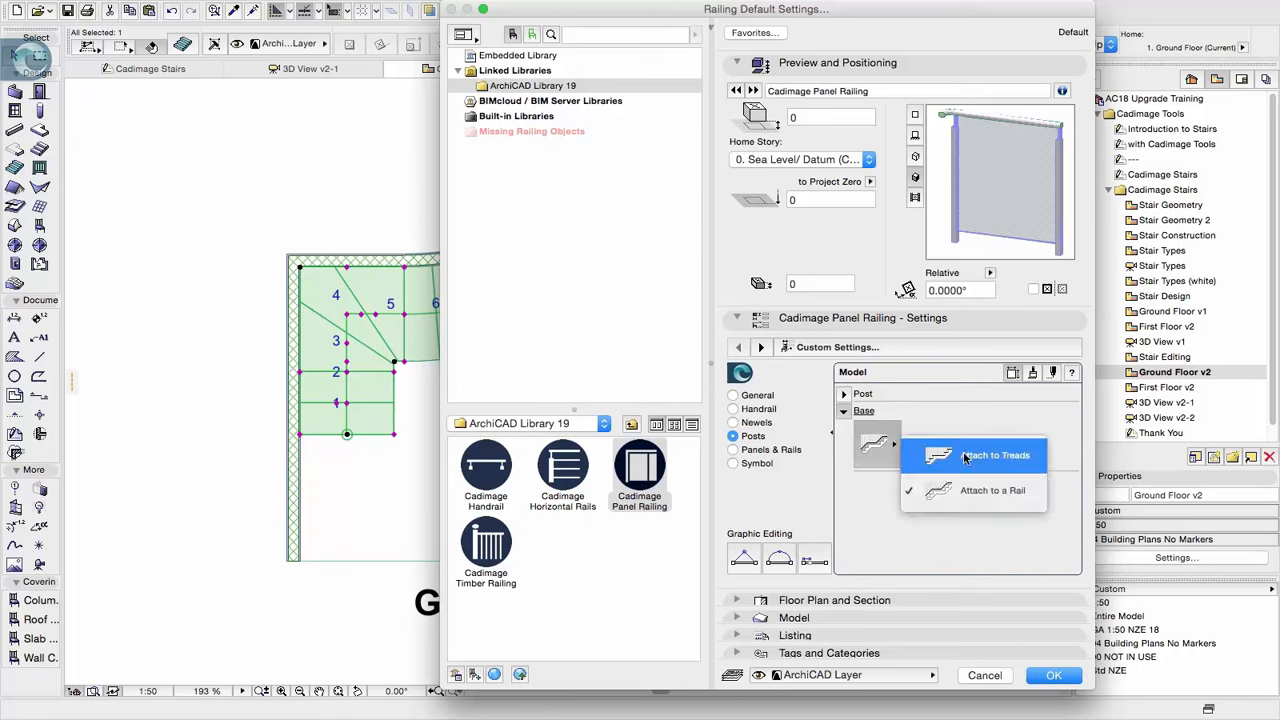
pyautogui.click(874, 526)
# Examine the panel and rail dimensions and the railing symbol's style and location options
pyautogui.click(786, 452)
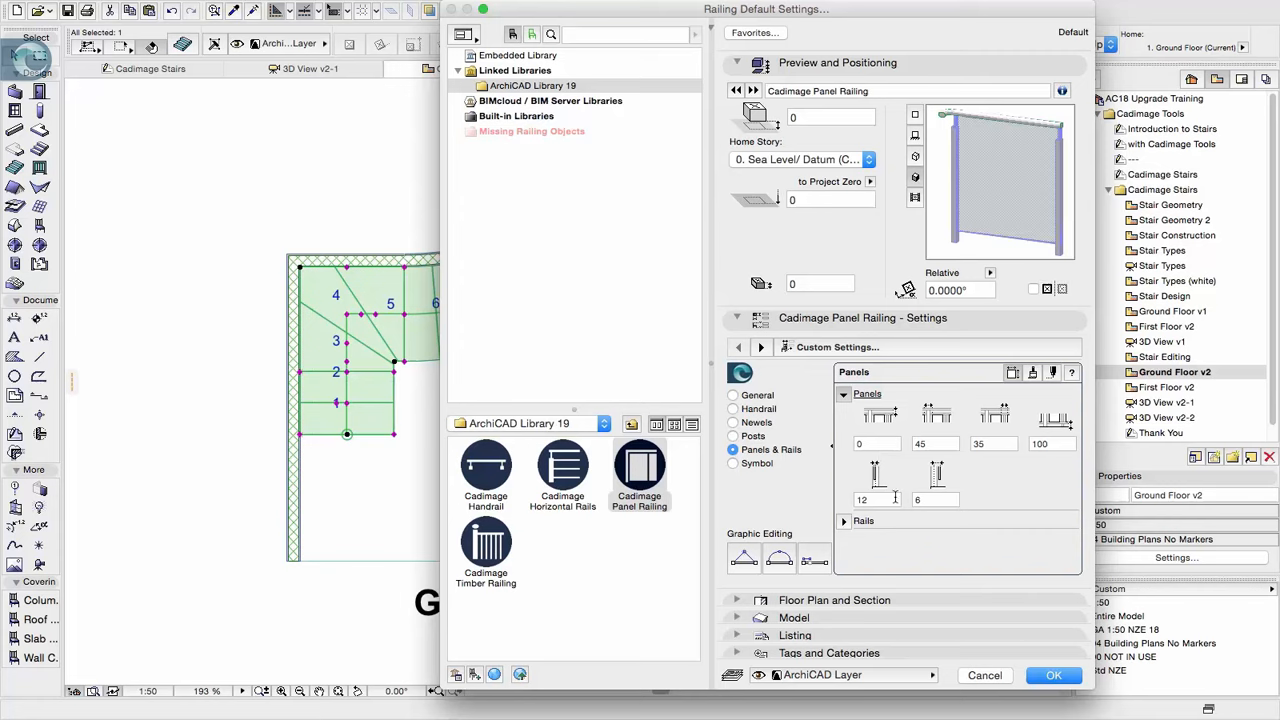
pyautogui.click(843, 521)
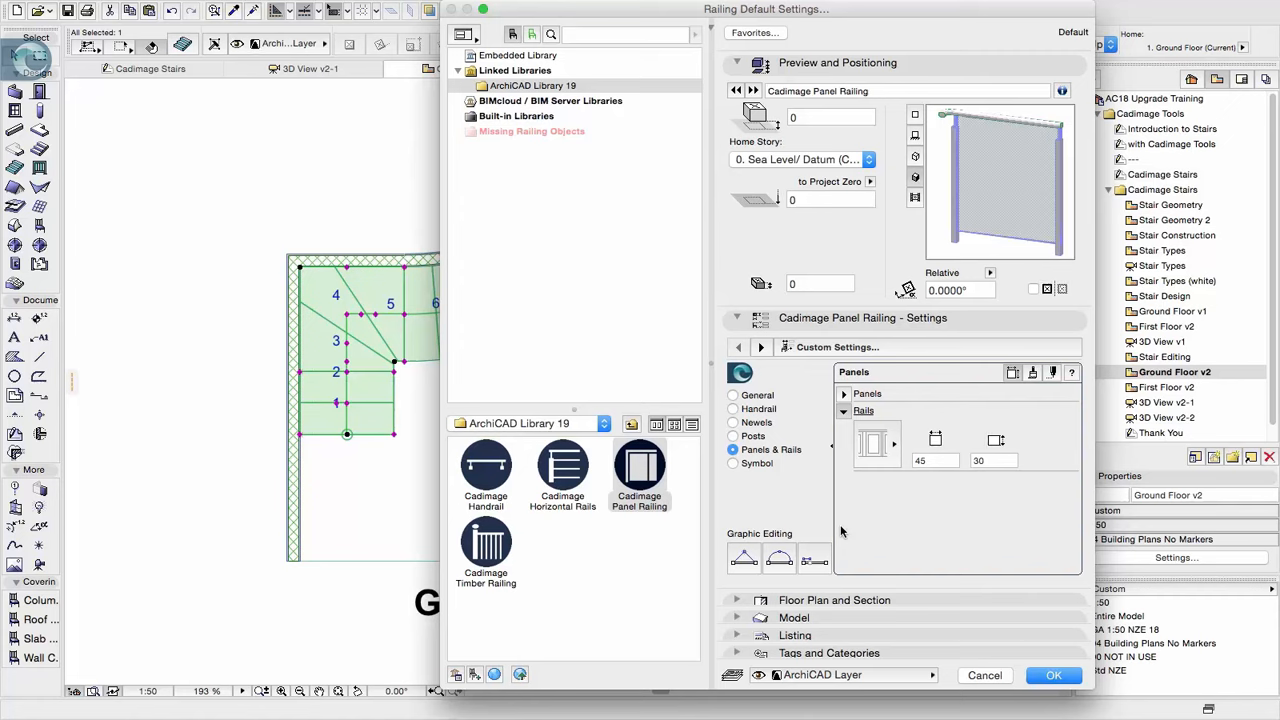
pyautogui.click(755, 466)
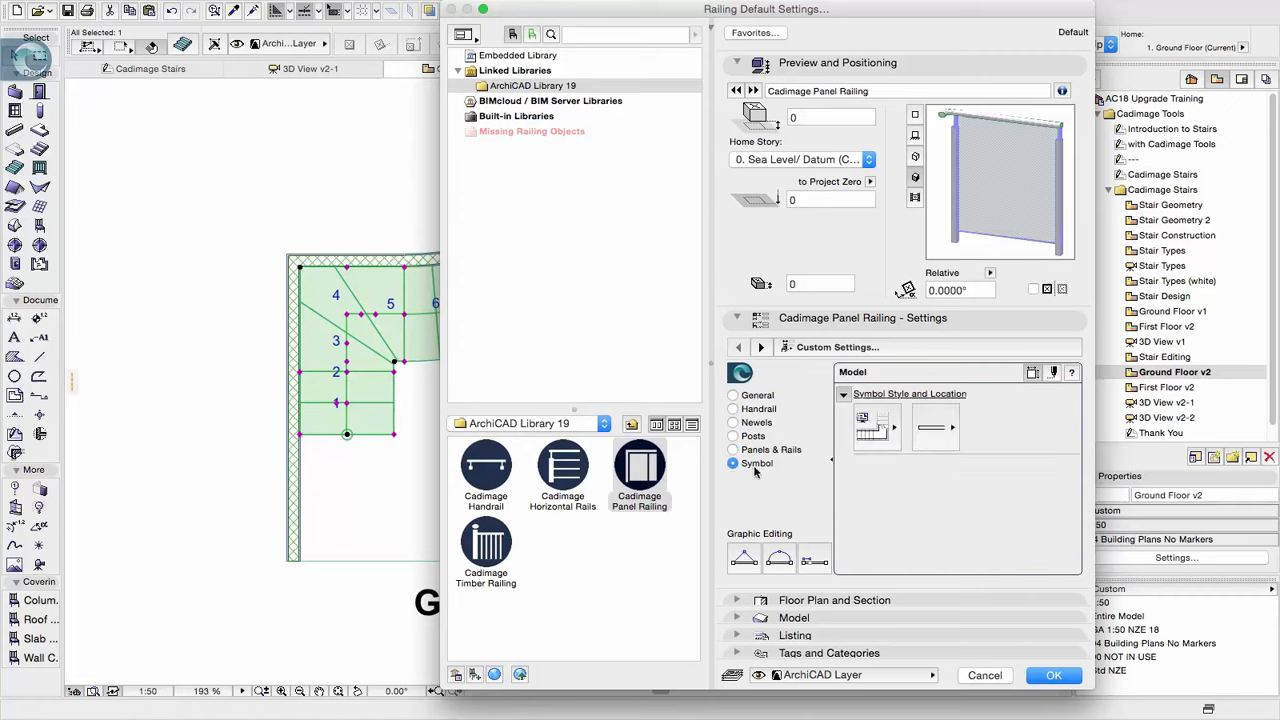
pyautogui.click(879, 430)
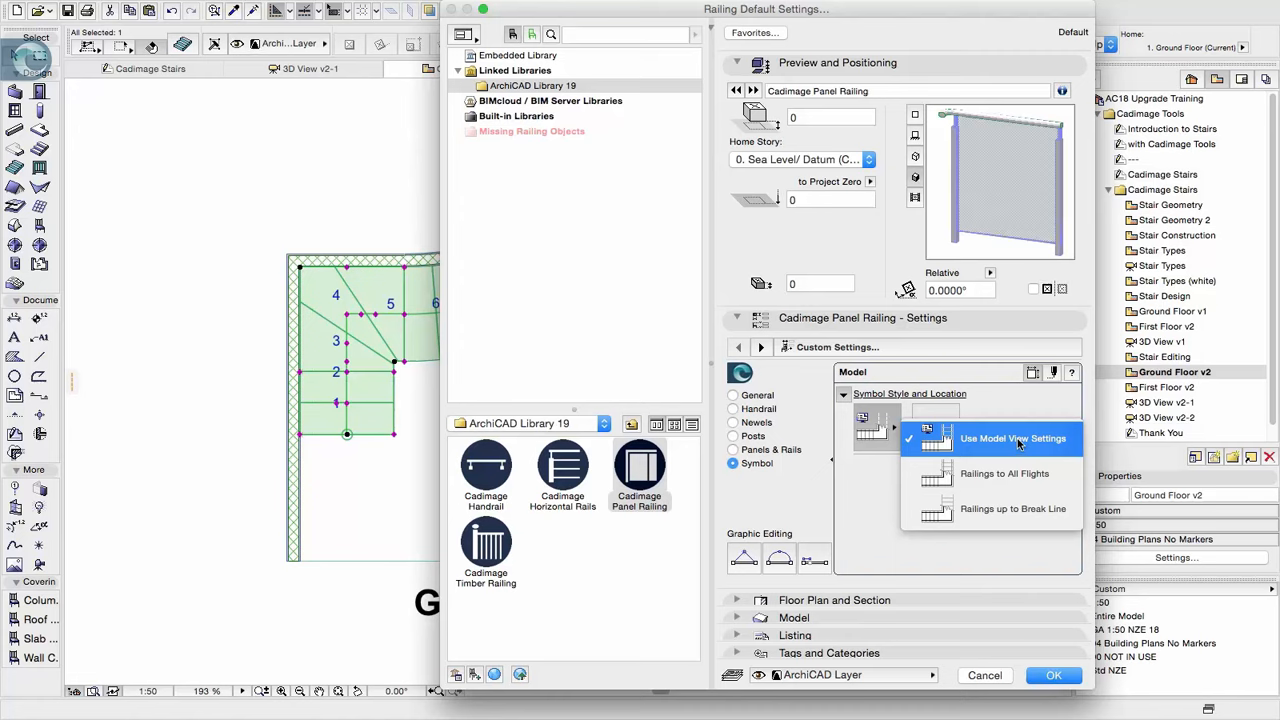
pyautogui.click(926, 448)
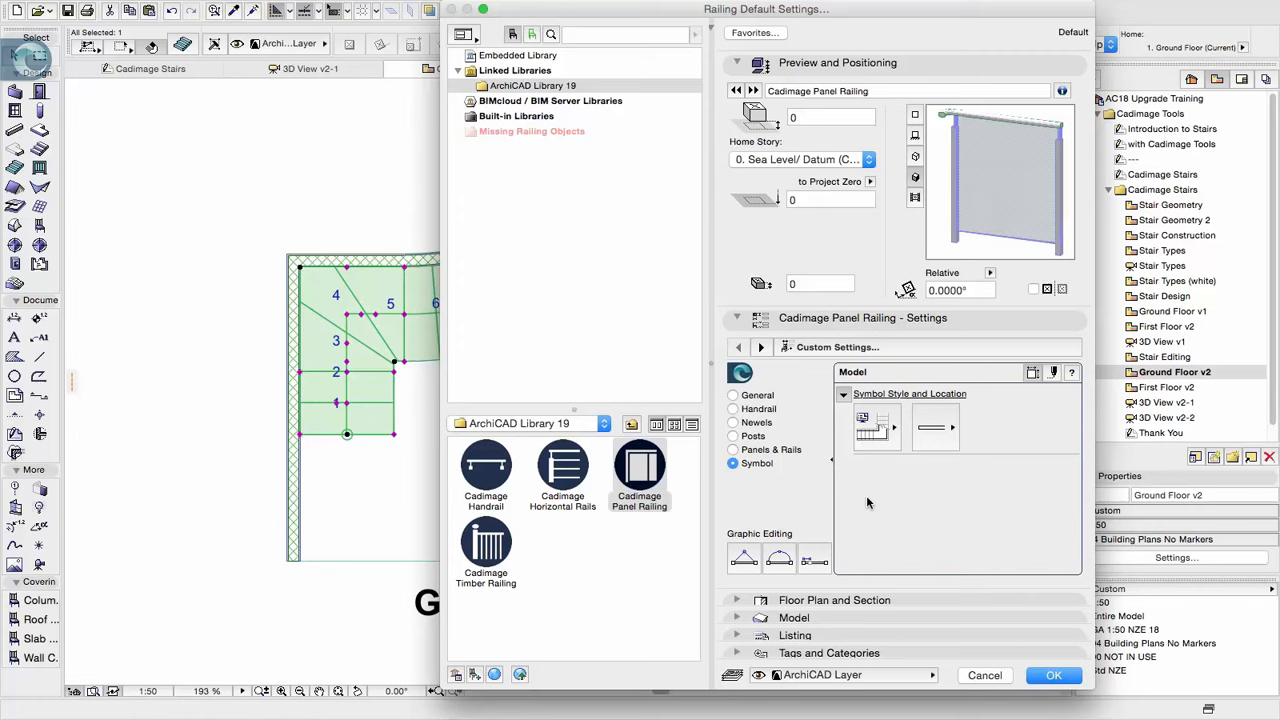
# Accept the railing settings, place the panel railing along the solid stair's open inner side, and inspect it in 3D View v2-1
pyautogui.click(1060, 675)
pyautogui.click(1063, 679)
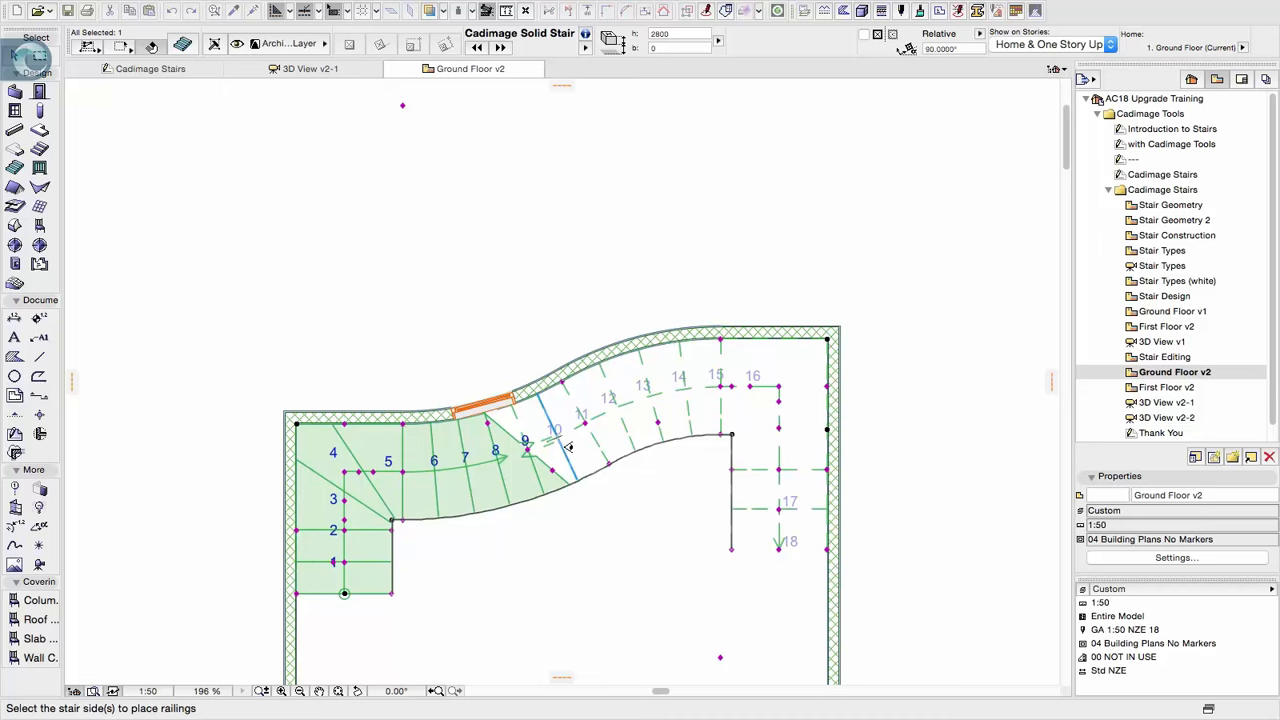
pyautogui.scroll(3, 607, 447)
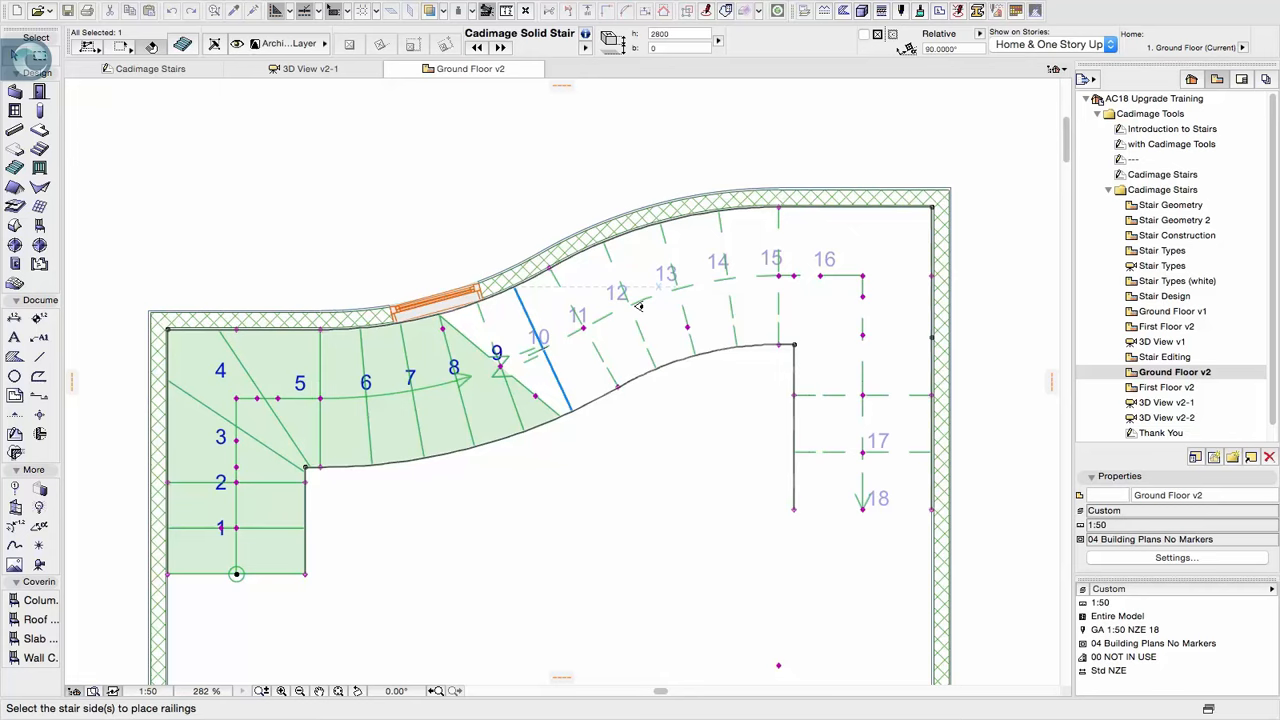
pyautogui.click(610, 538)
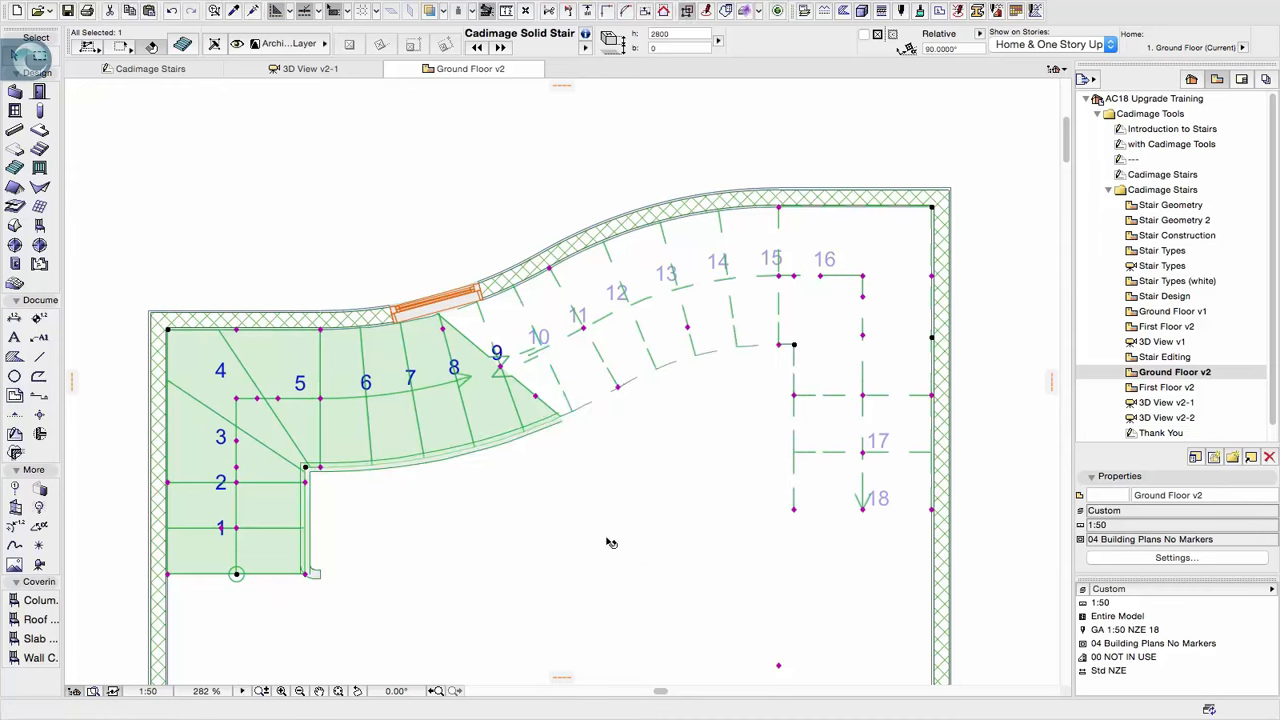
pyautogui.click(590, 434)
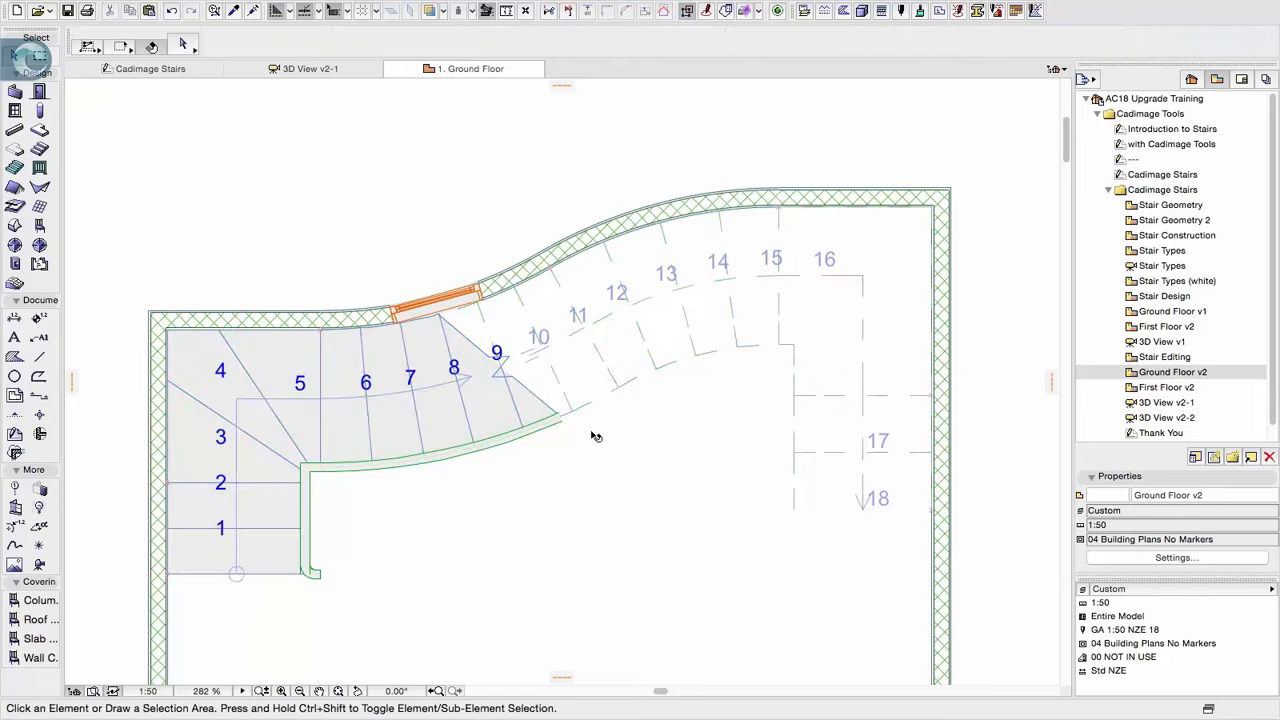
pyautogui.doubleClick(1182, 403)
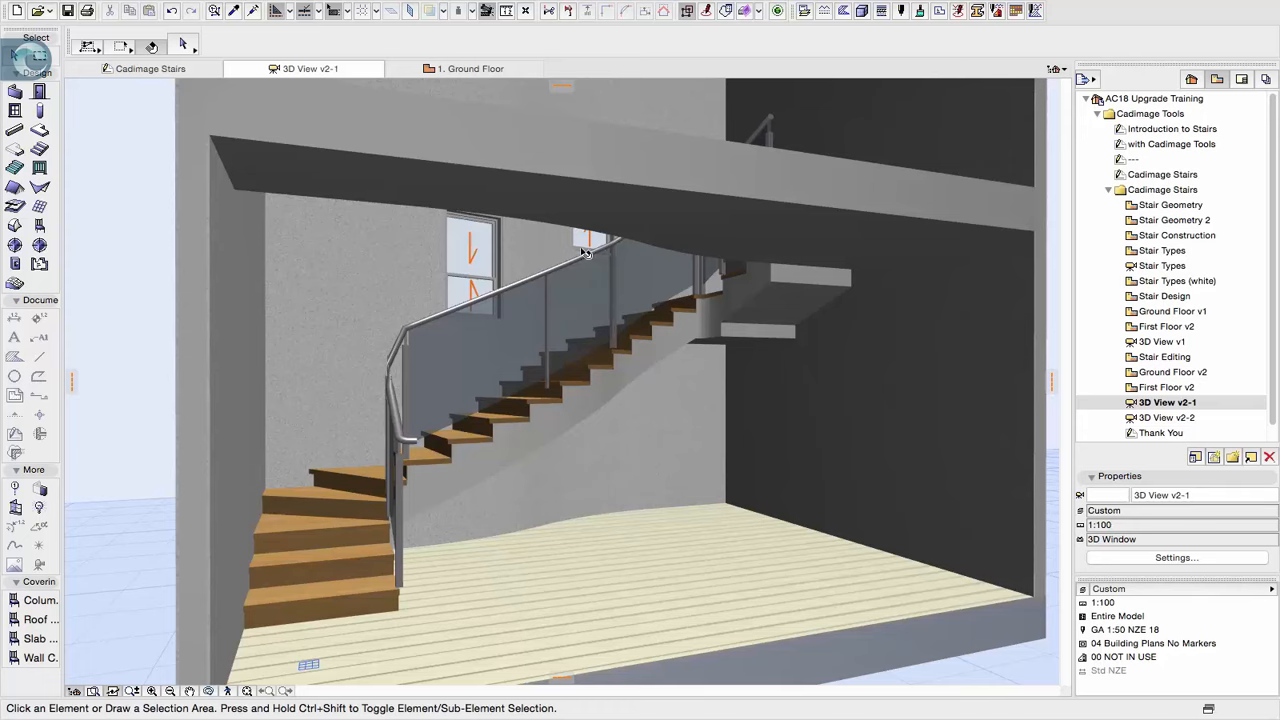
# Open the First Floor v2 plan and set the Railing tool's default type to Cadimage Horizontal Rails
pyautogui.doubleClick(1166, 387)
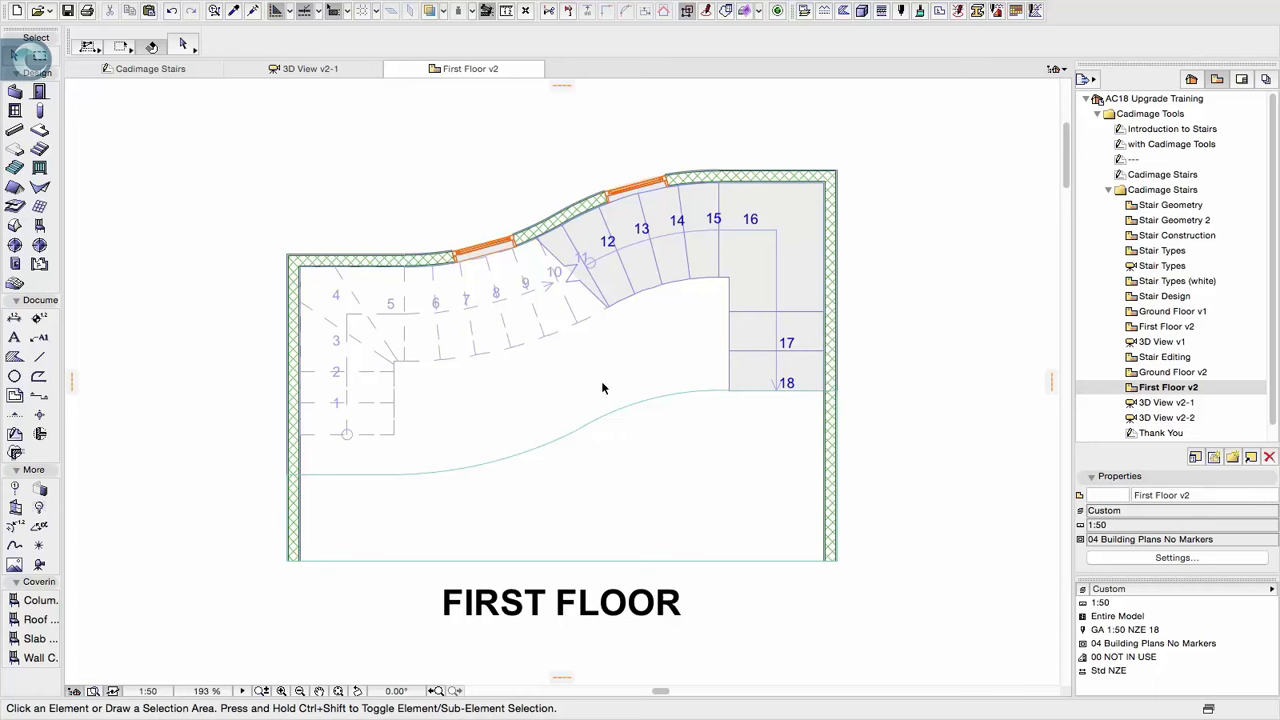
pyautogui.click(39, 169)
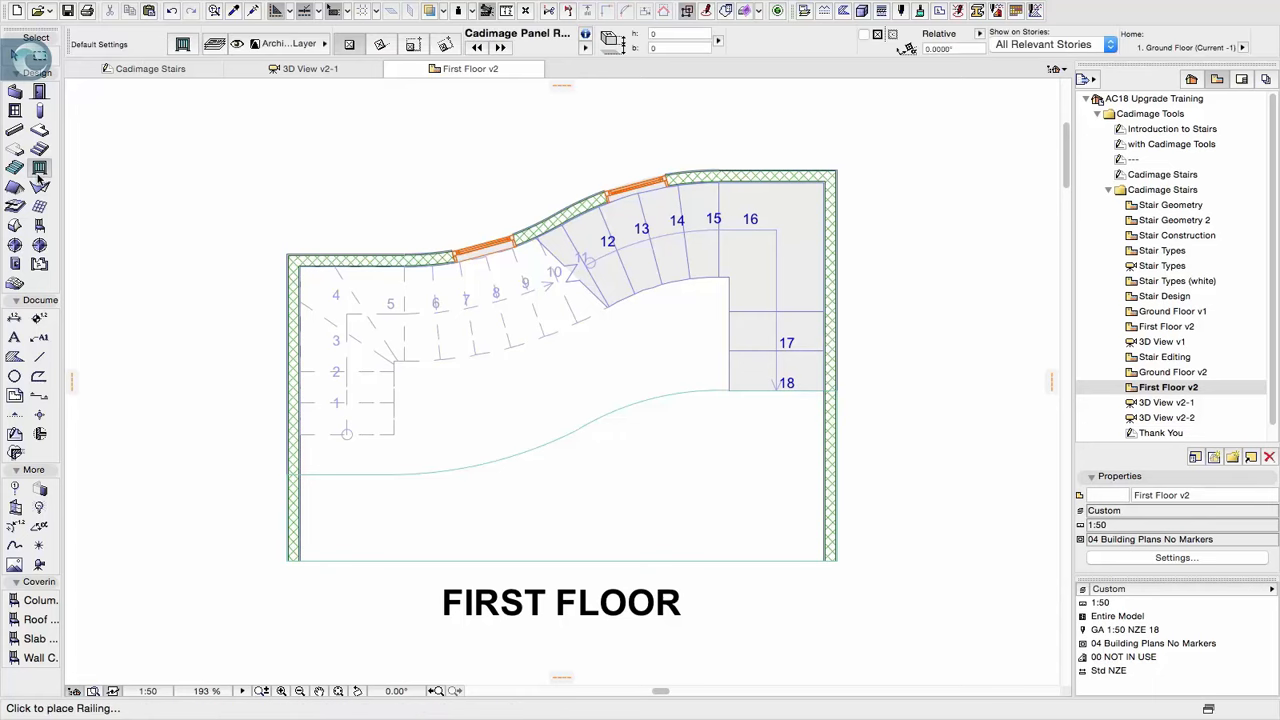
pyautogui.doubleClick(40, 172)
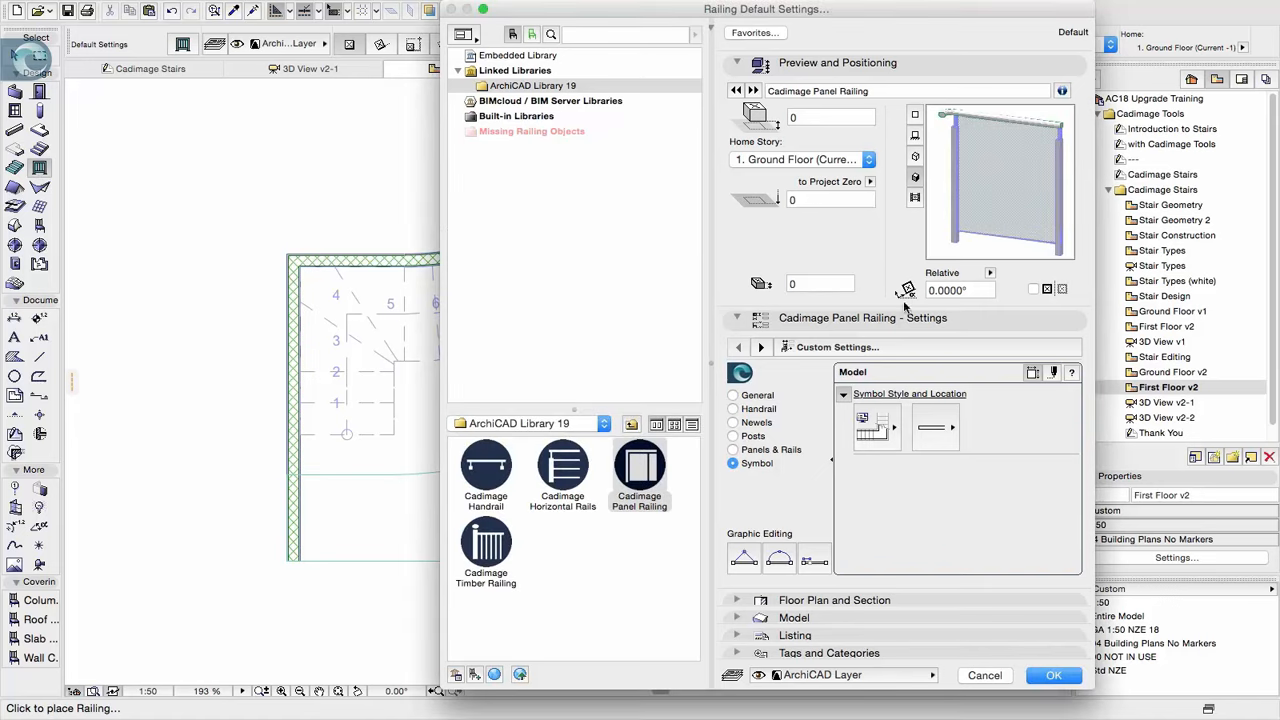
pyautogui.click(564, 490)
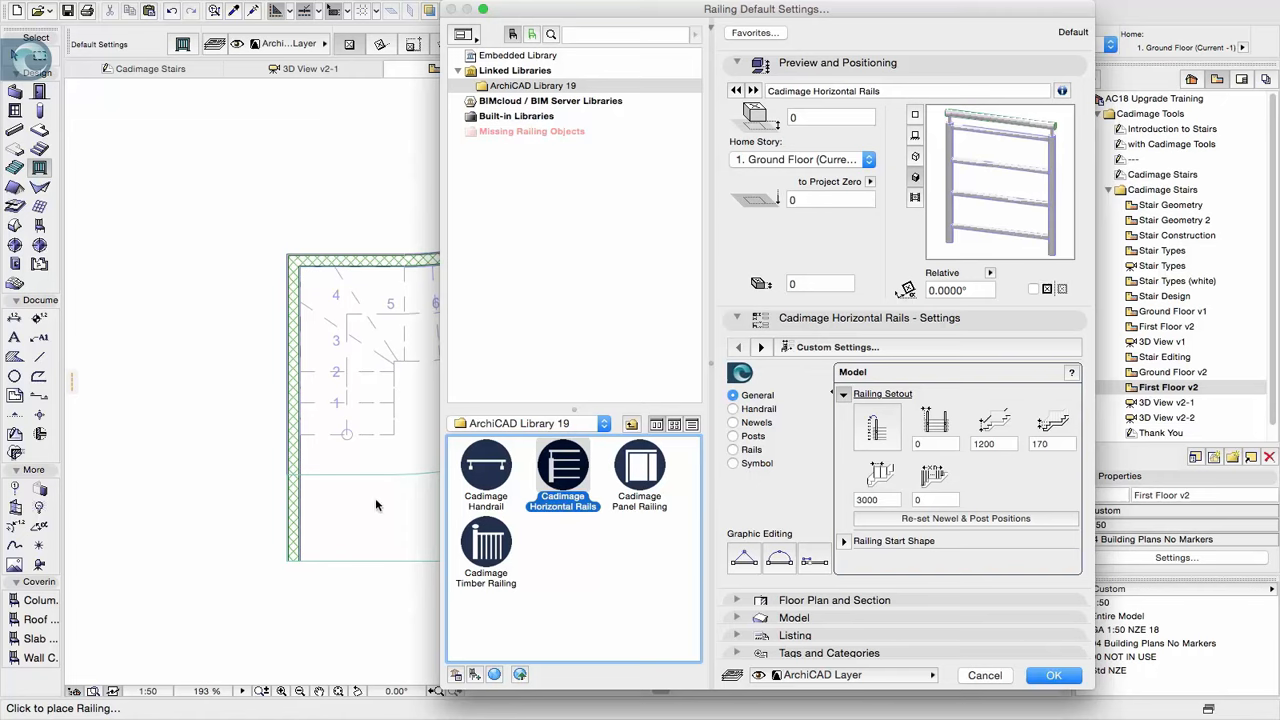
pyautogui.click(1066, 678)
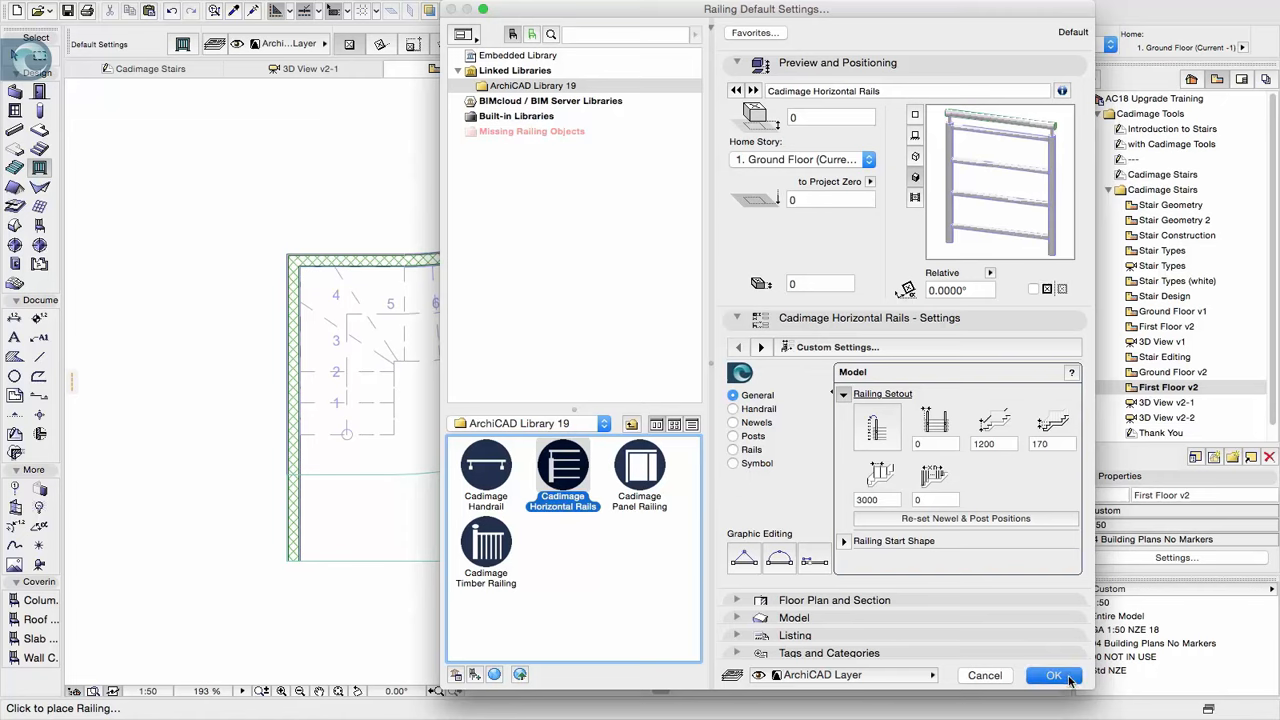
# Place a horizontal-rail railing on the first floor and move its start to the slab's curved edge at the left wall
pyautogui.click(349, 497)
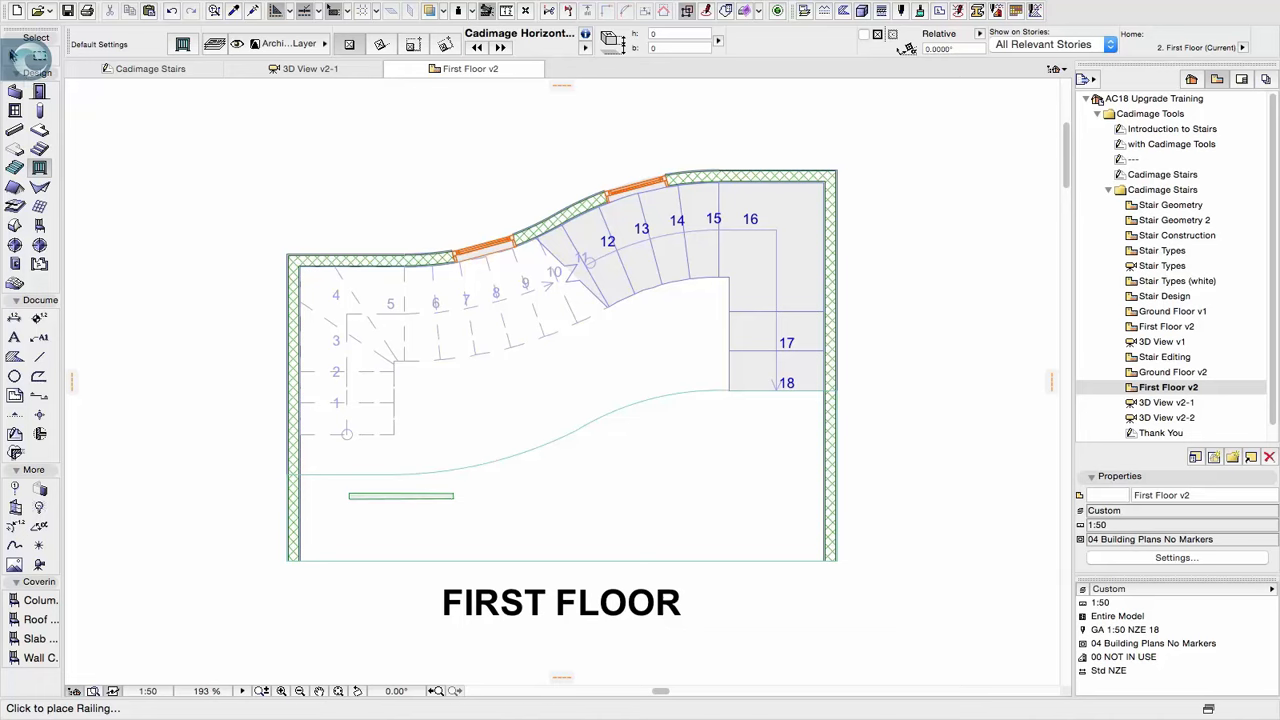
pyautogui.click(15, 56)
pyautogui.click(383, 500)
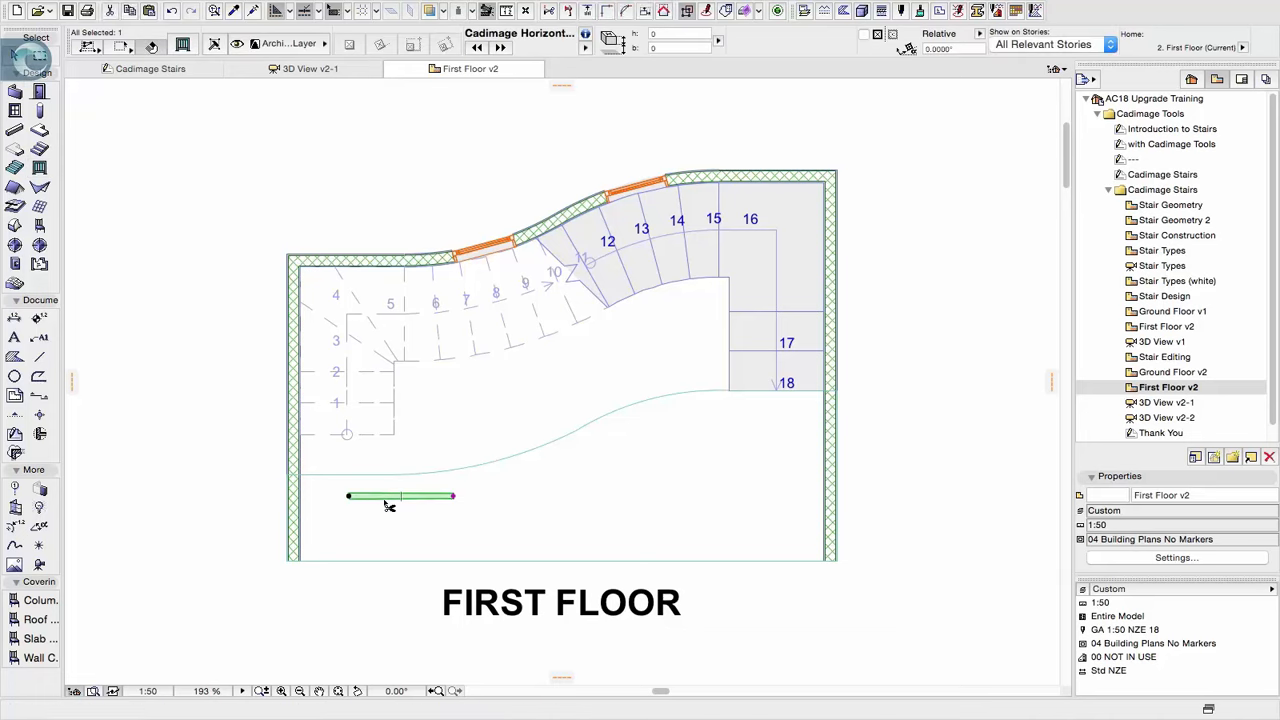
pyautogui.hotkey('ctrl', 'd')
pyautogui.click(349, 497)
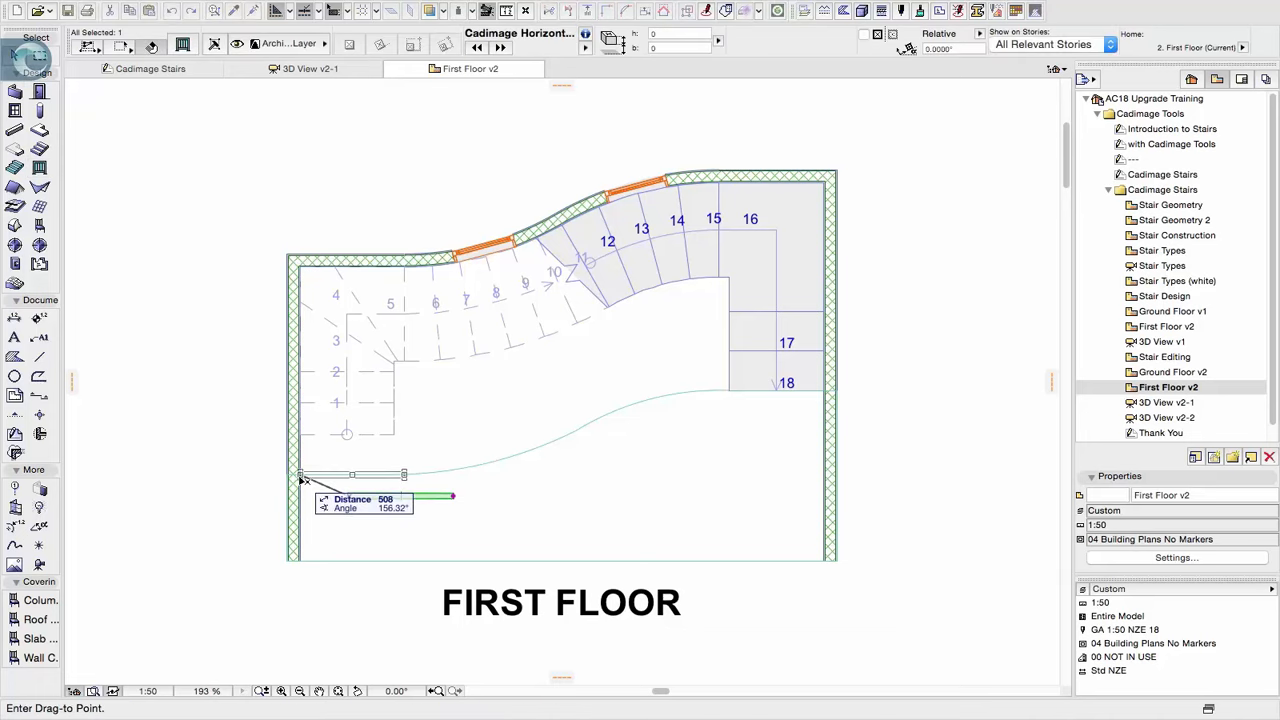
pyautogui.click(298, 473)
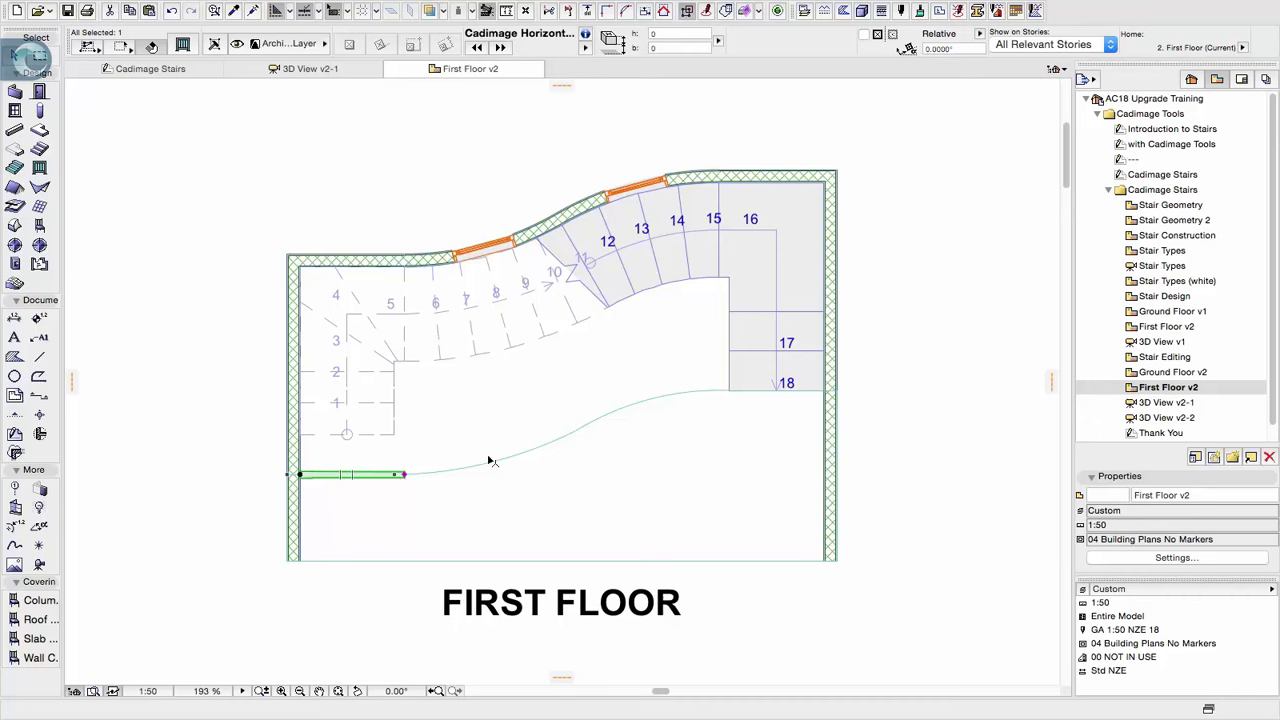
# Enable node editing for the horizontal-rail railing and stretch its free end to the slab corner beside the top stair tread
pyautogui.click(182, 46)
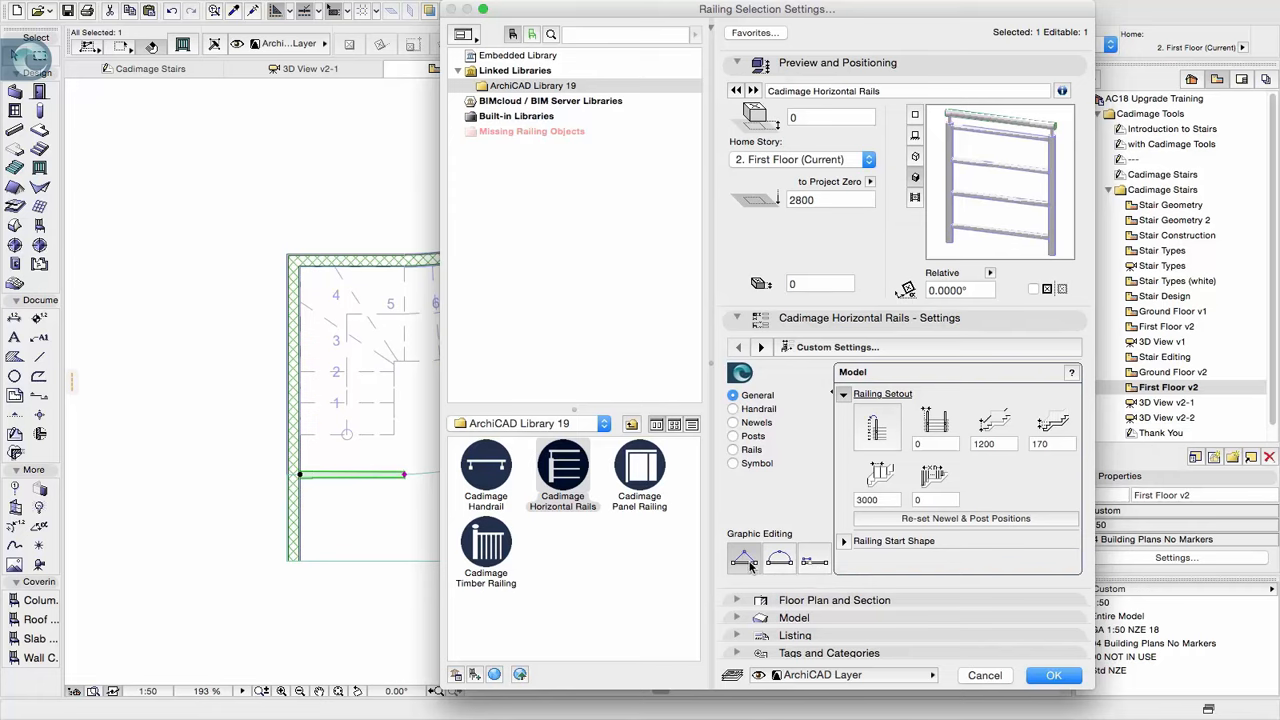
pyautogui.click(1052, 676)
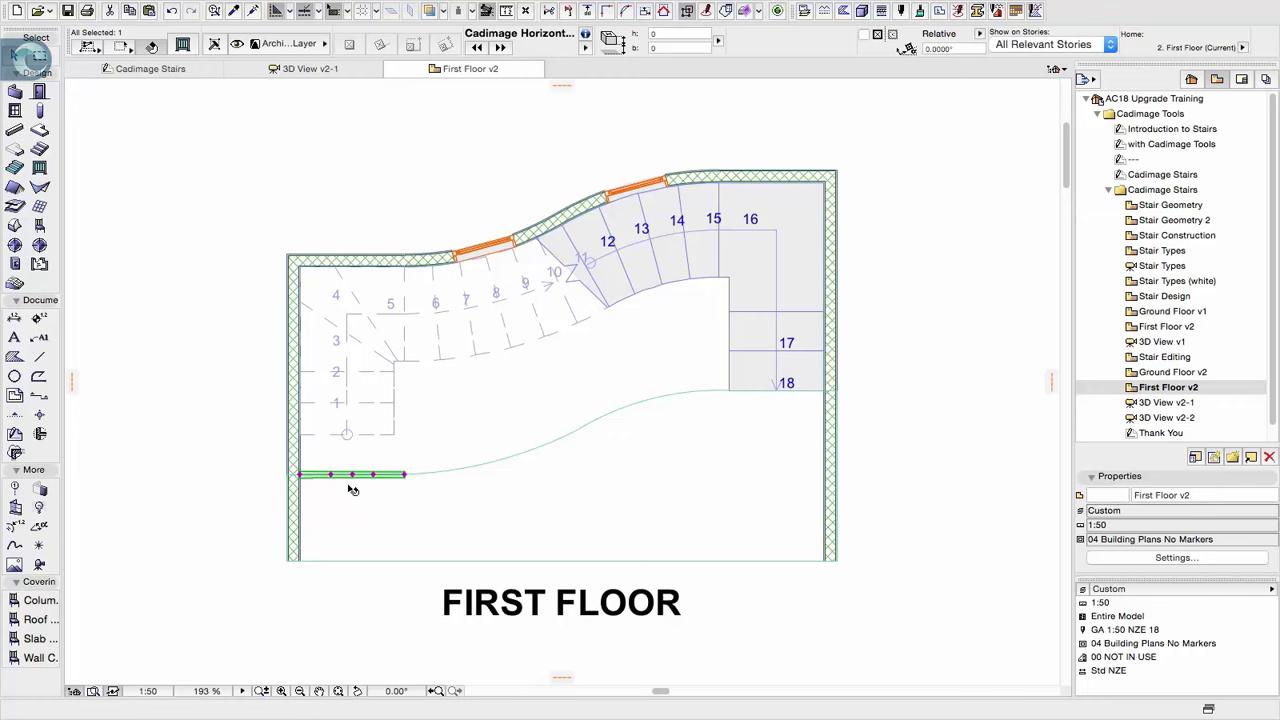
pyautogui.click(405, 476)
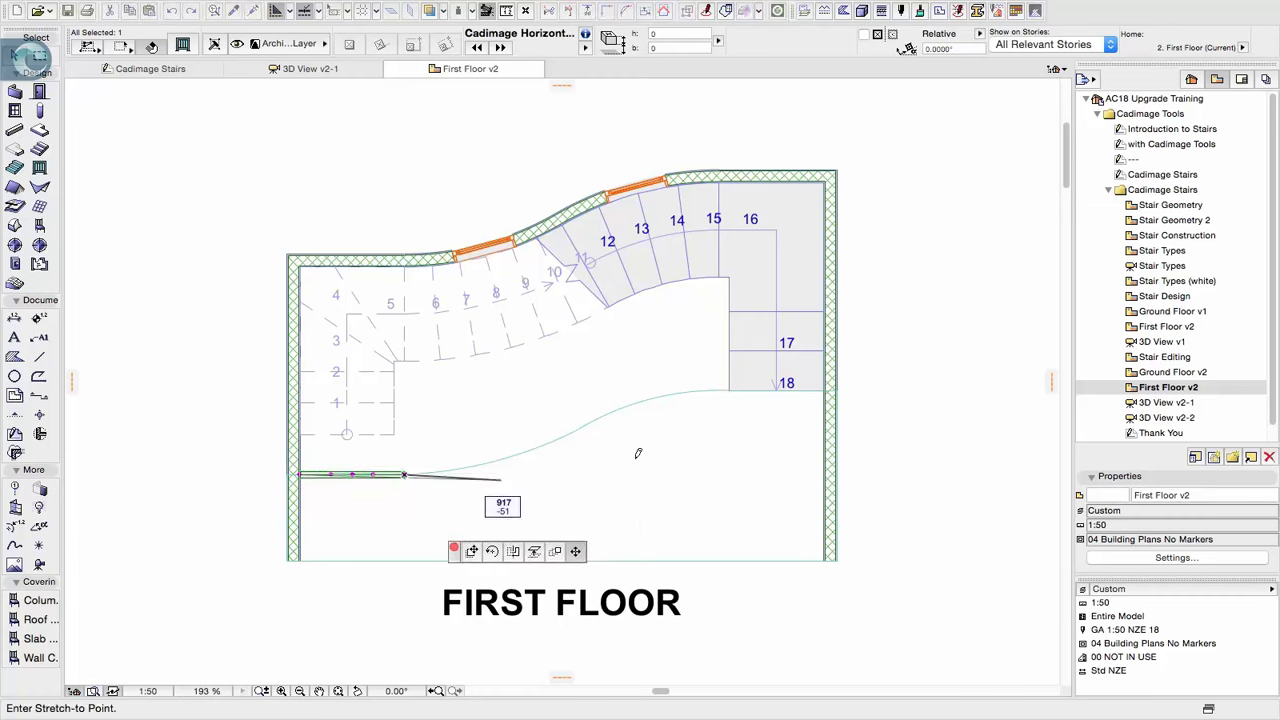
pyautogui.click(730, 389)
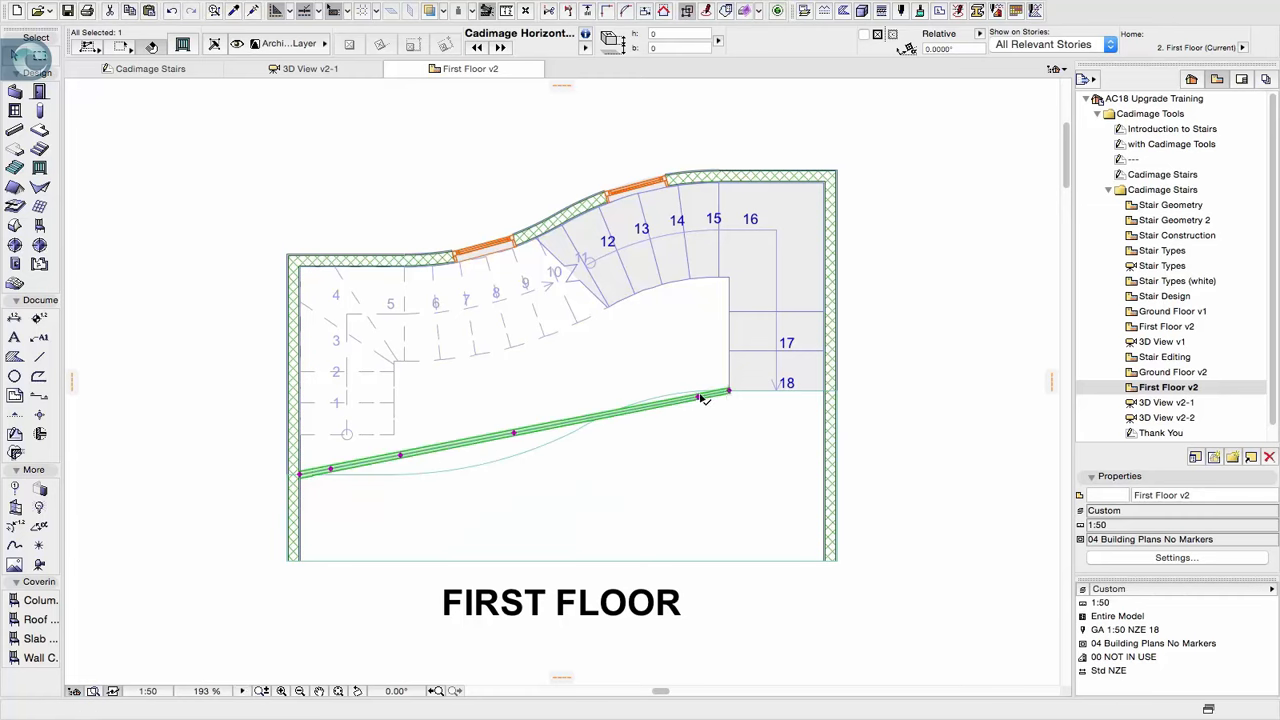
# Try adding an angled segment beyond the railing's end at the top of the stair, and undo it
pyautogui.click(700, 397)
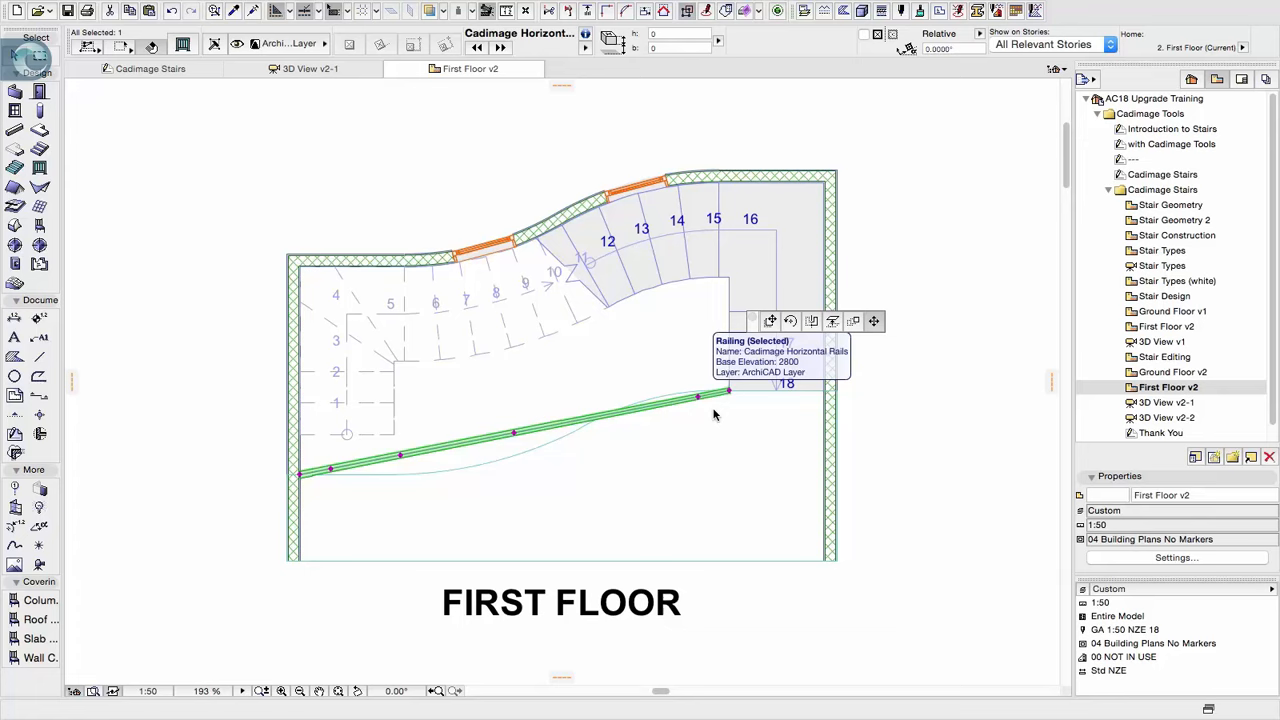
pyautogui.click(799, 420)
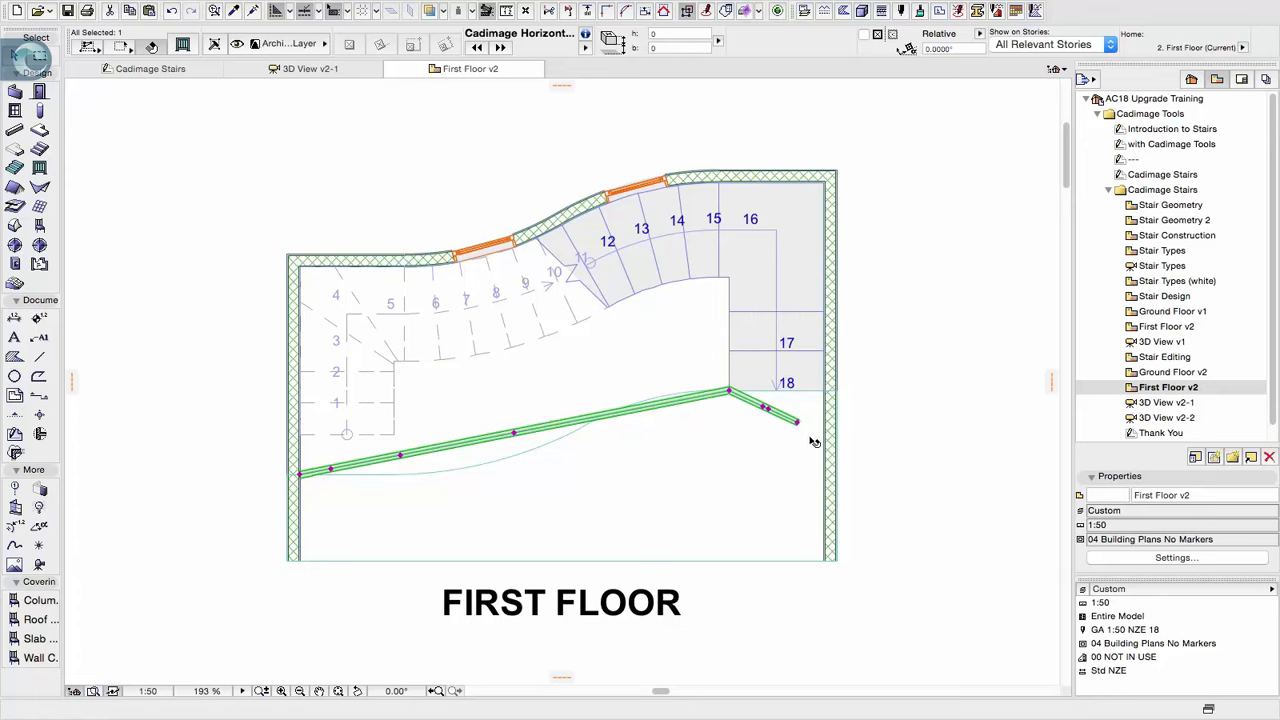
pyautogui.press('super+z')
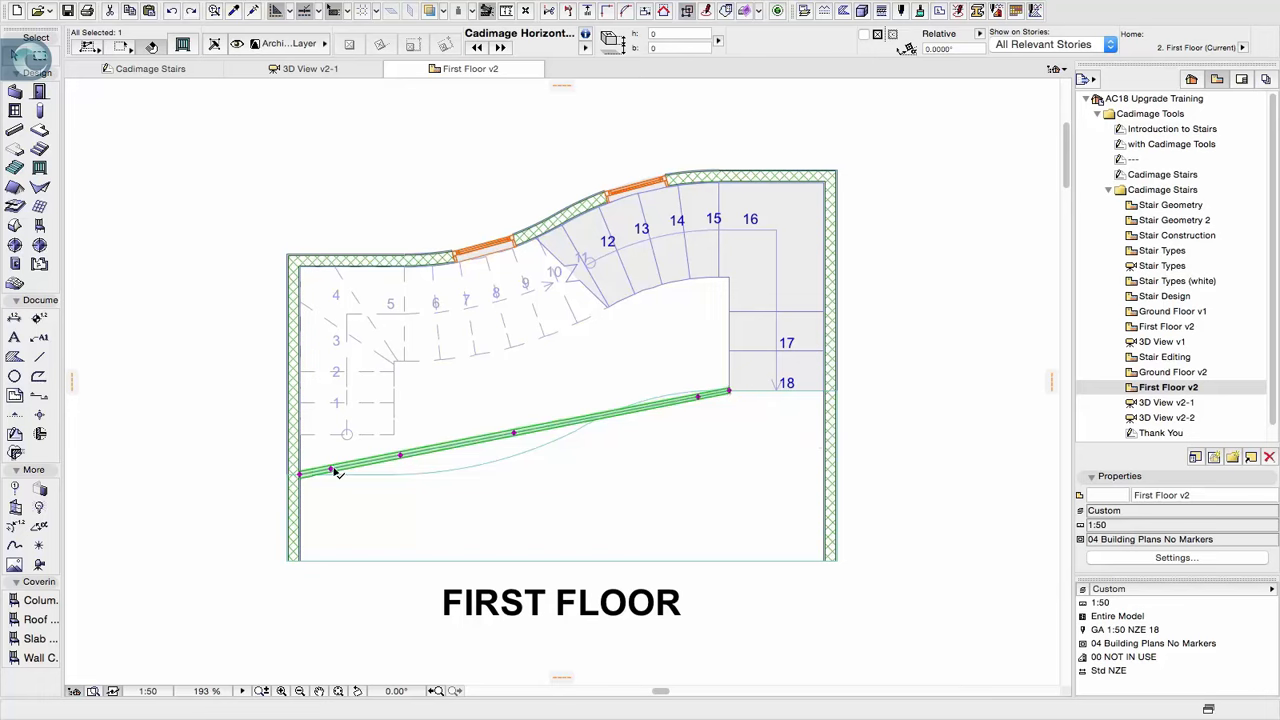
# Insert two nodes in the railing, at the start of the slab edge's curve and where its two arcs meet
pyautogui.click(514, 434)
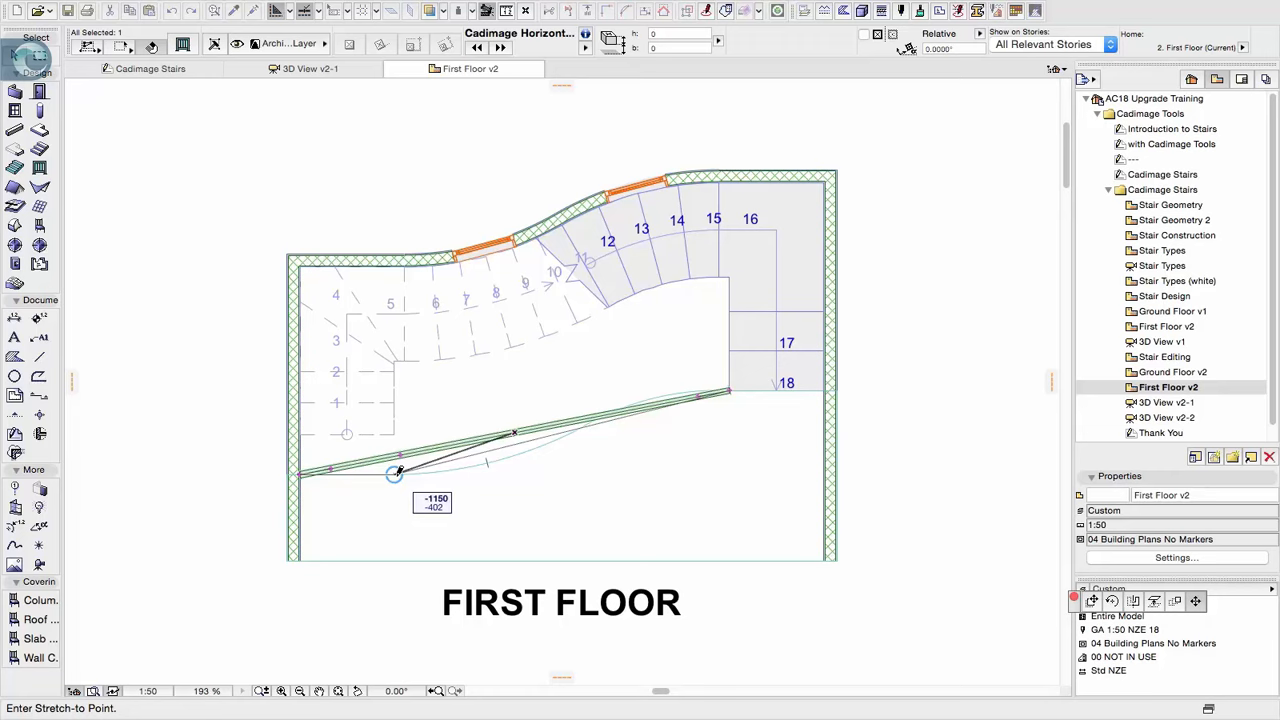
pyautogui.click(396, 473)
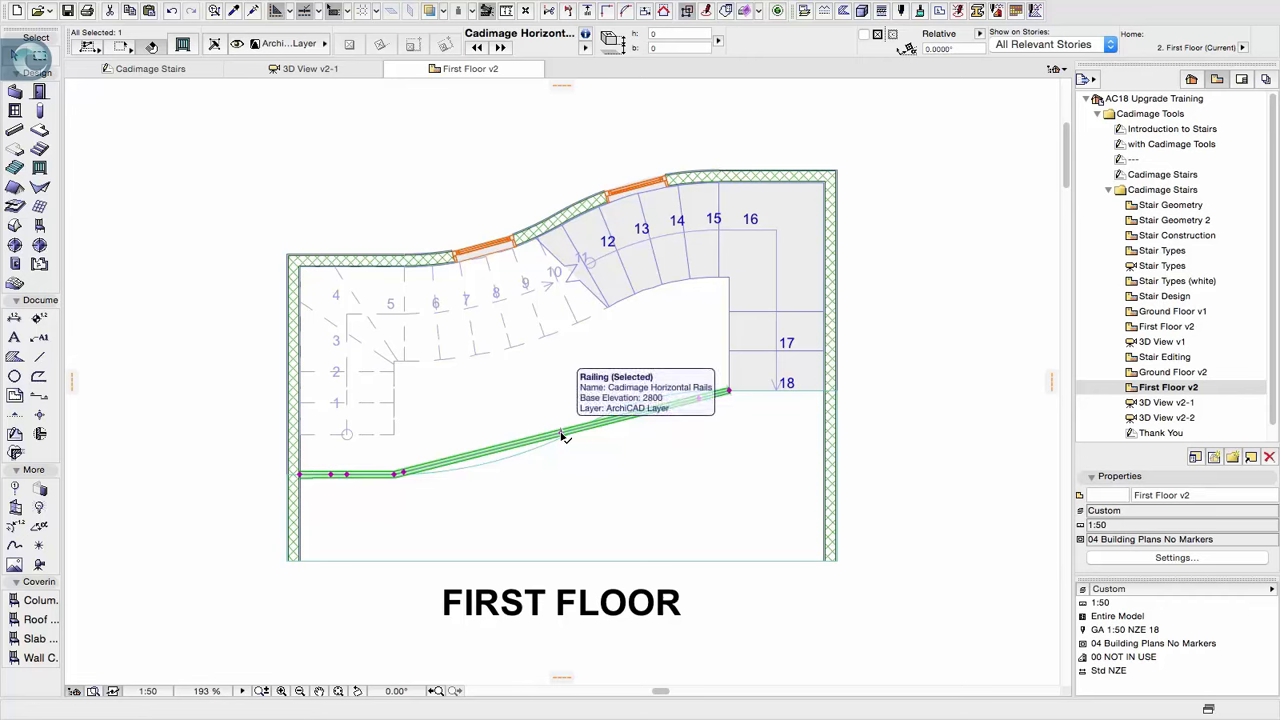
pyautogui.click(562, 436)
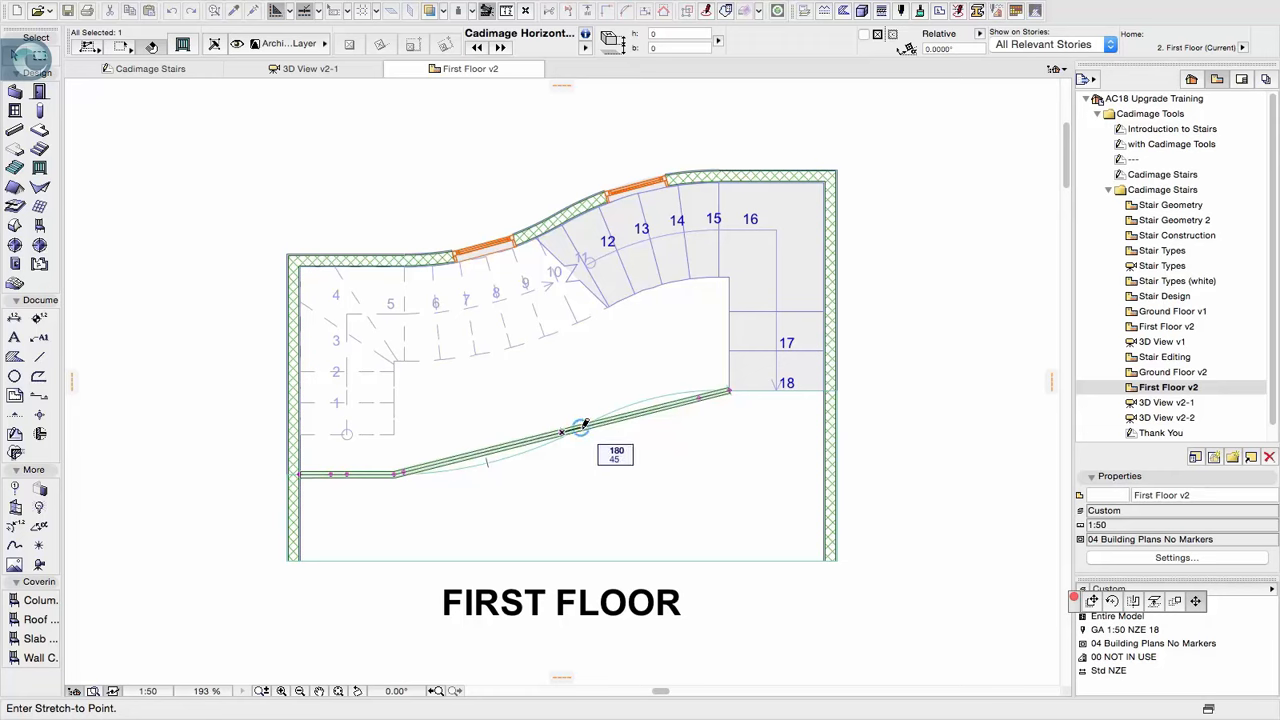
pyautogui.click(599, 496)
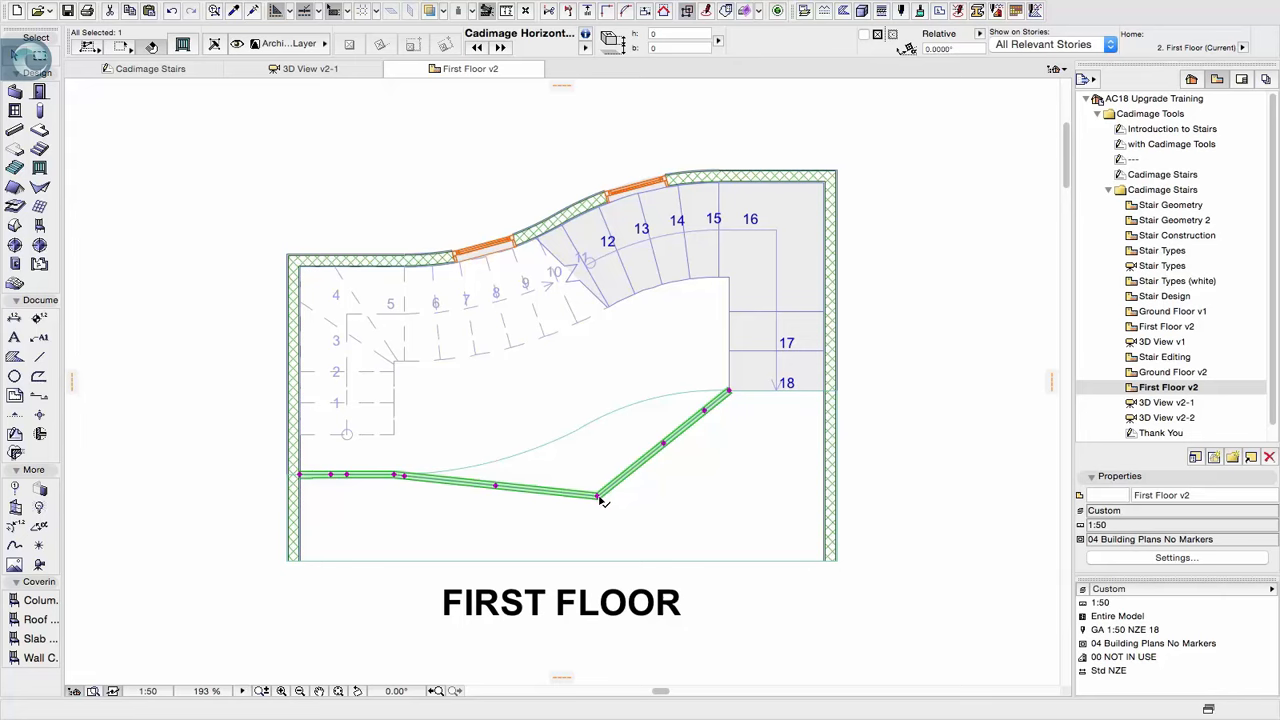
pyautogui.click(598, 496)
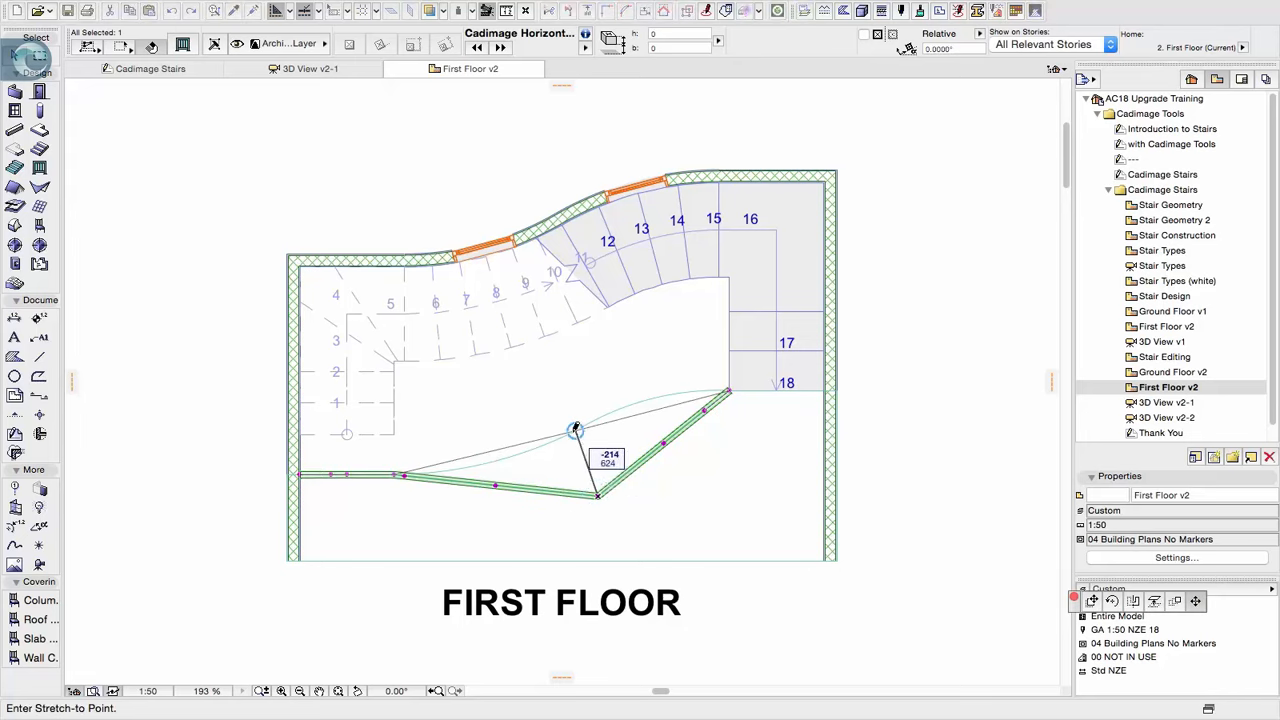
pyautogui.click(575, 430)
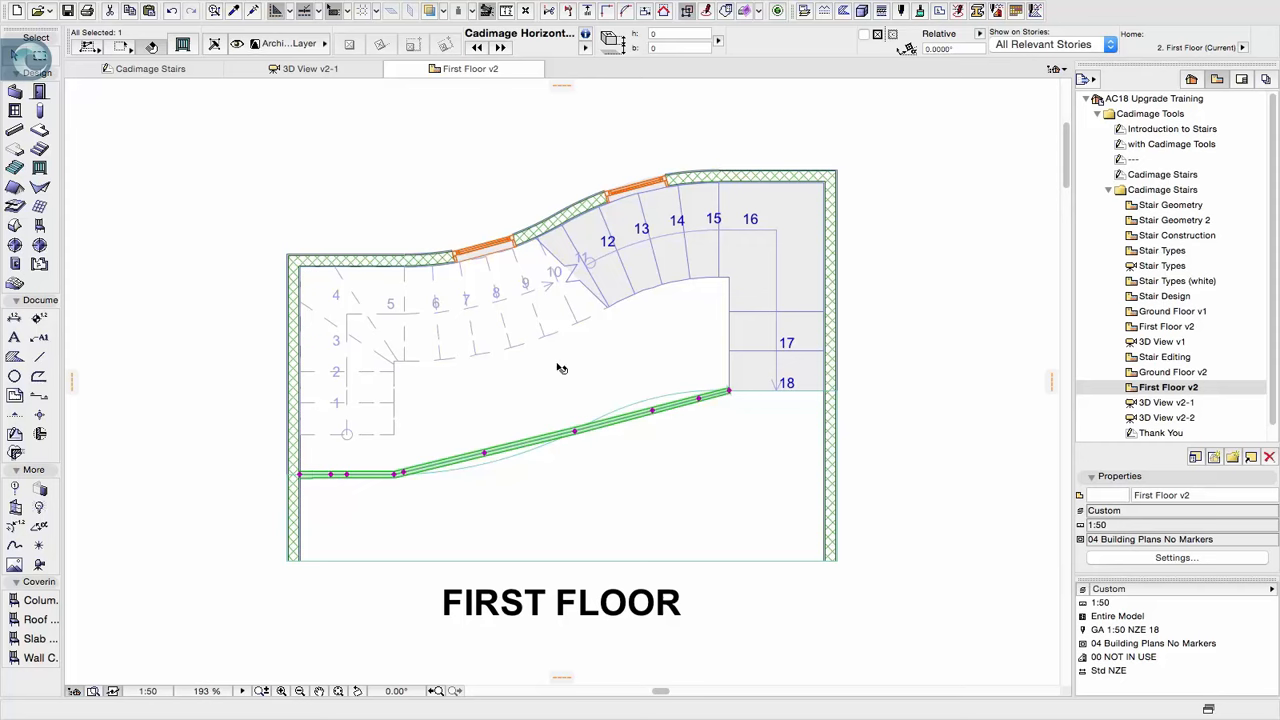
# Enable curve editing, bow the railing's two sloping segments to follow the slab edge's arcs, and inspect it in 3D View v2-2
pyautogui.click(181, 44)
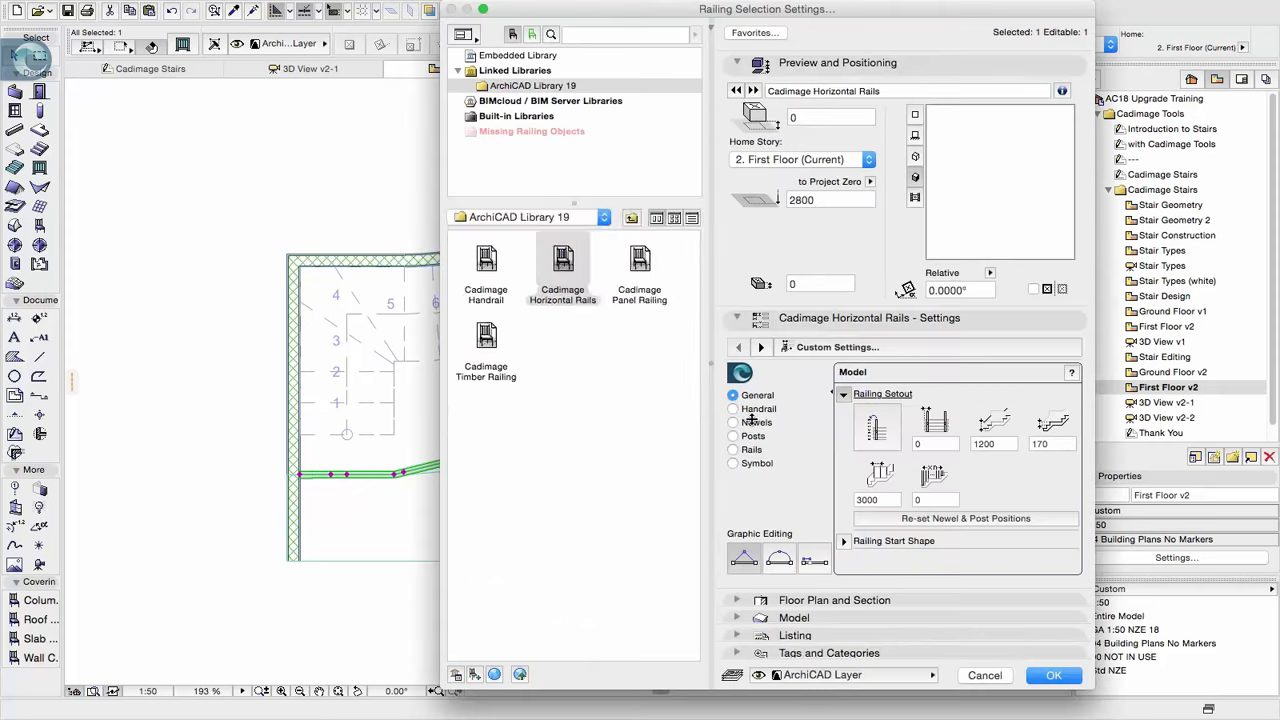
pyautogui.click(780, 561)
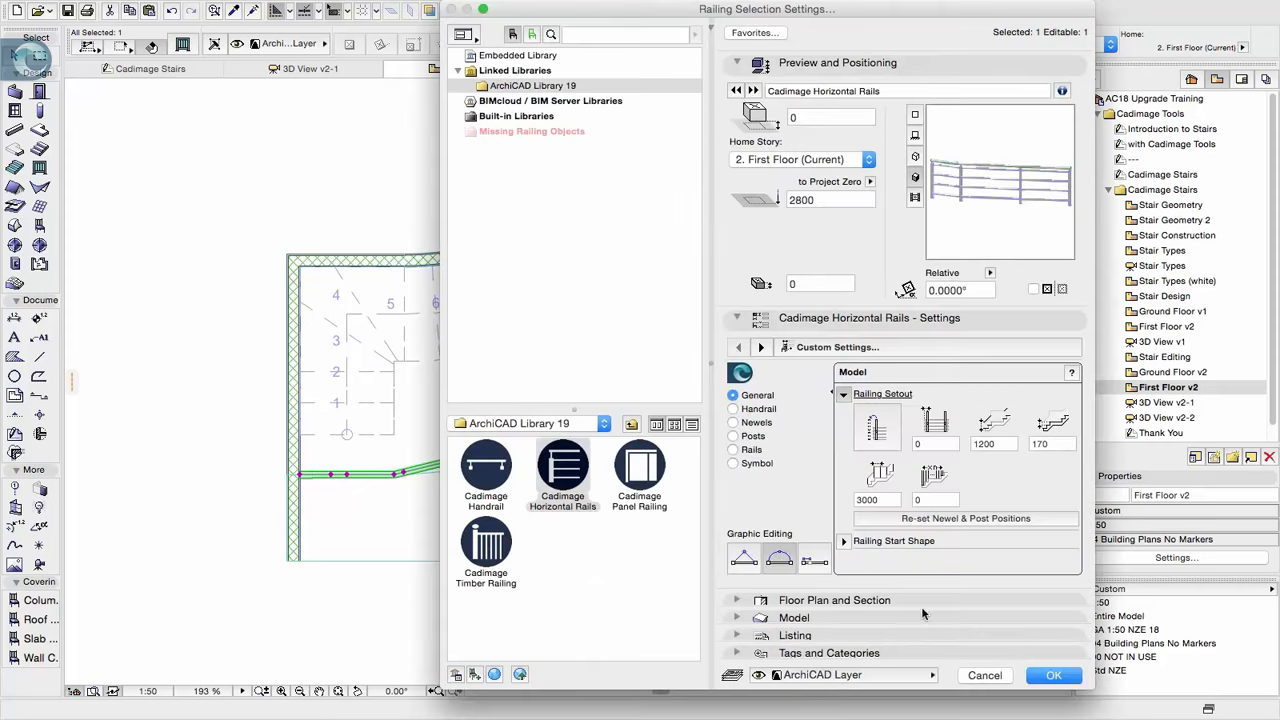
pyautogui.click(1040, 675)
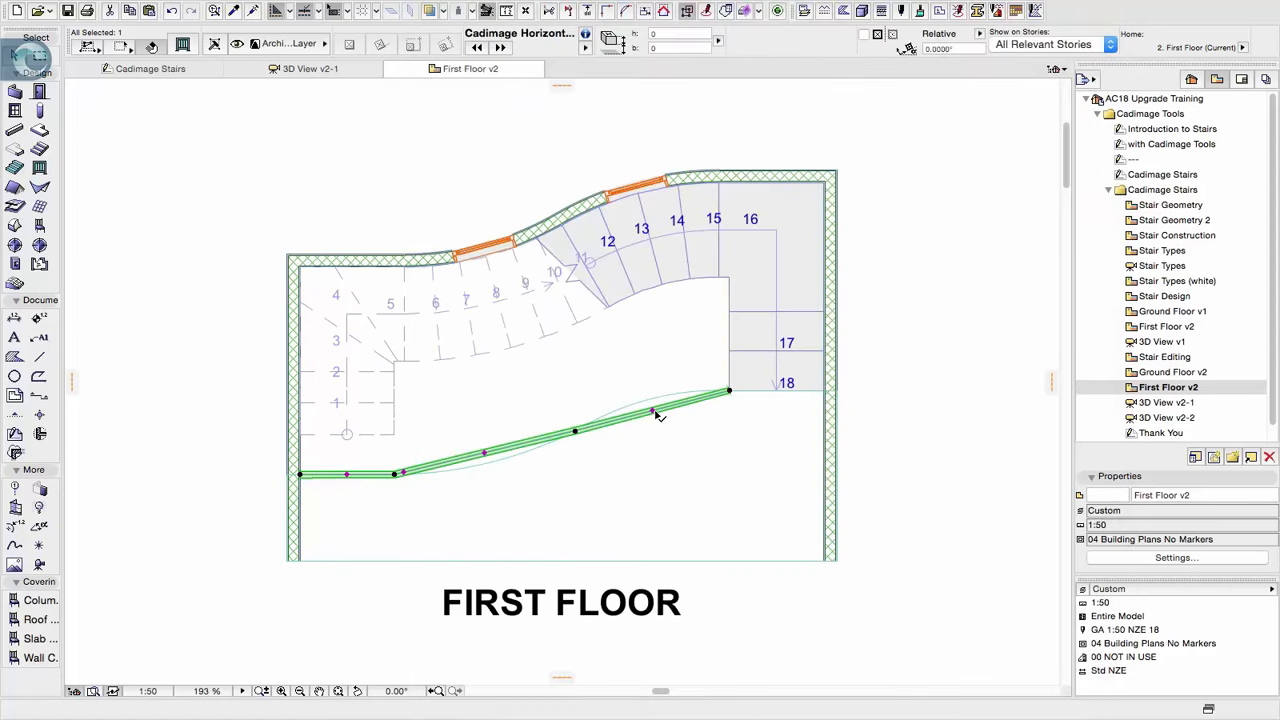
pyautogui.click(655, 413)
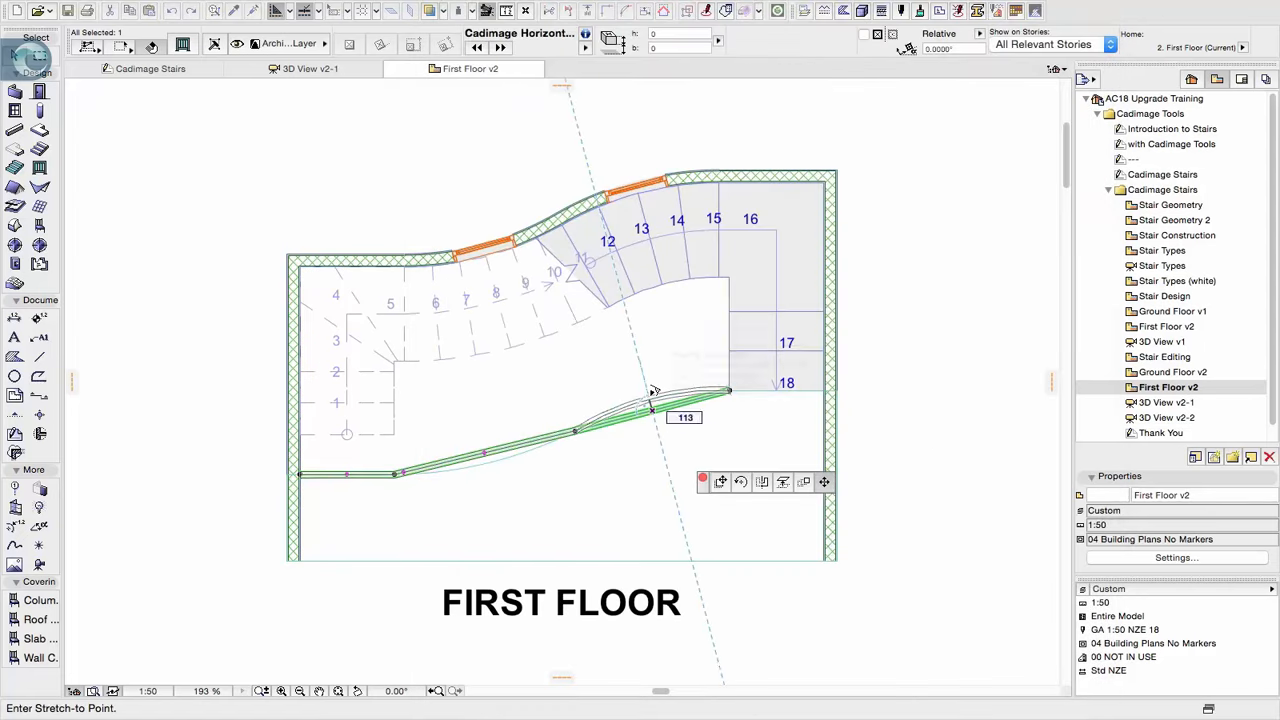
pyautogui.click(650, 401)
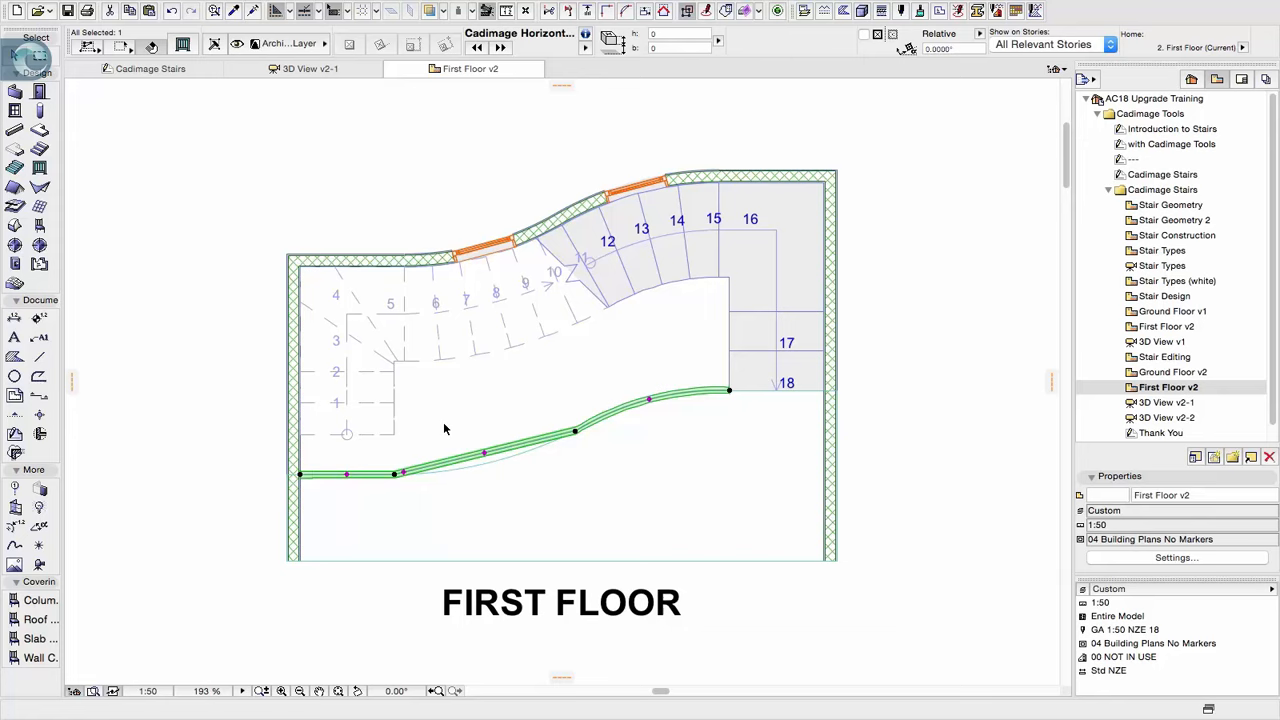
pyautogui.click(487, 456)
pyautogui.click(484, 463)
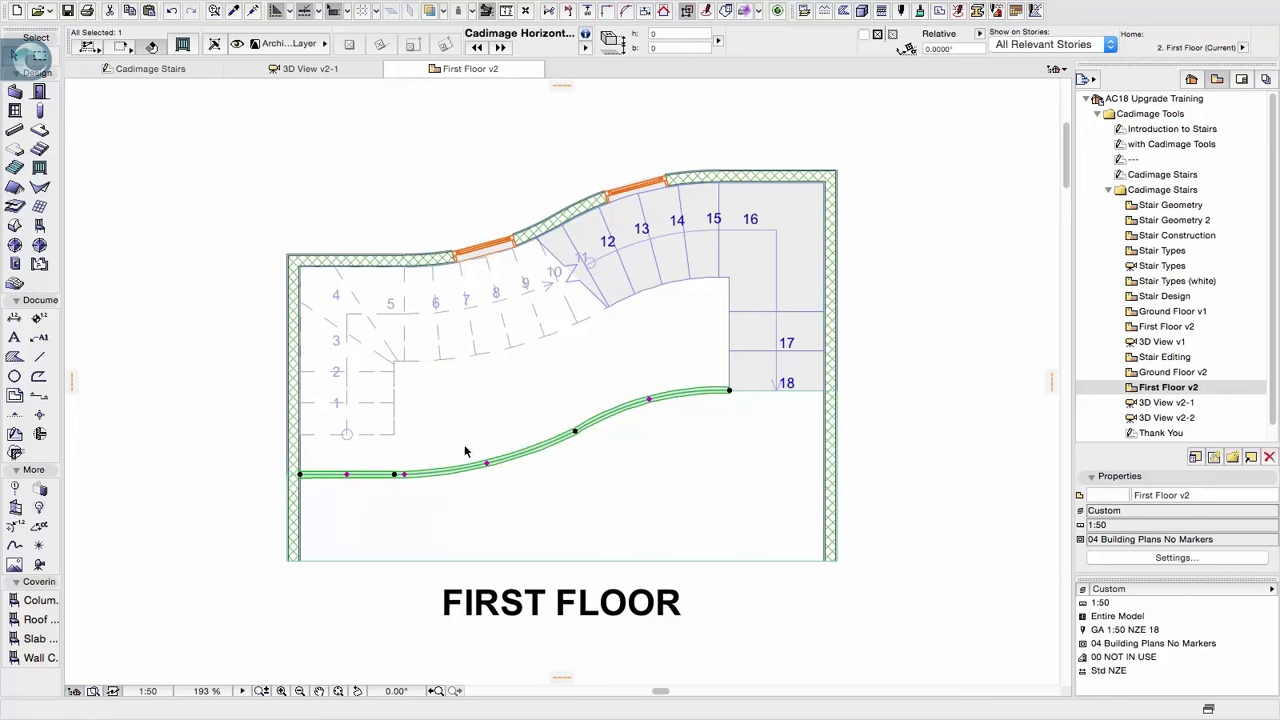
pyautogui.doubleClick(1157, 418)
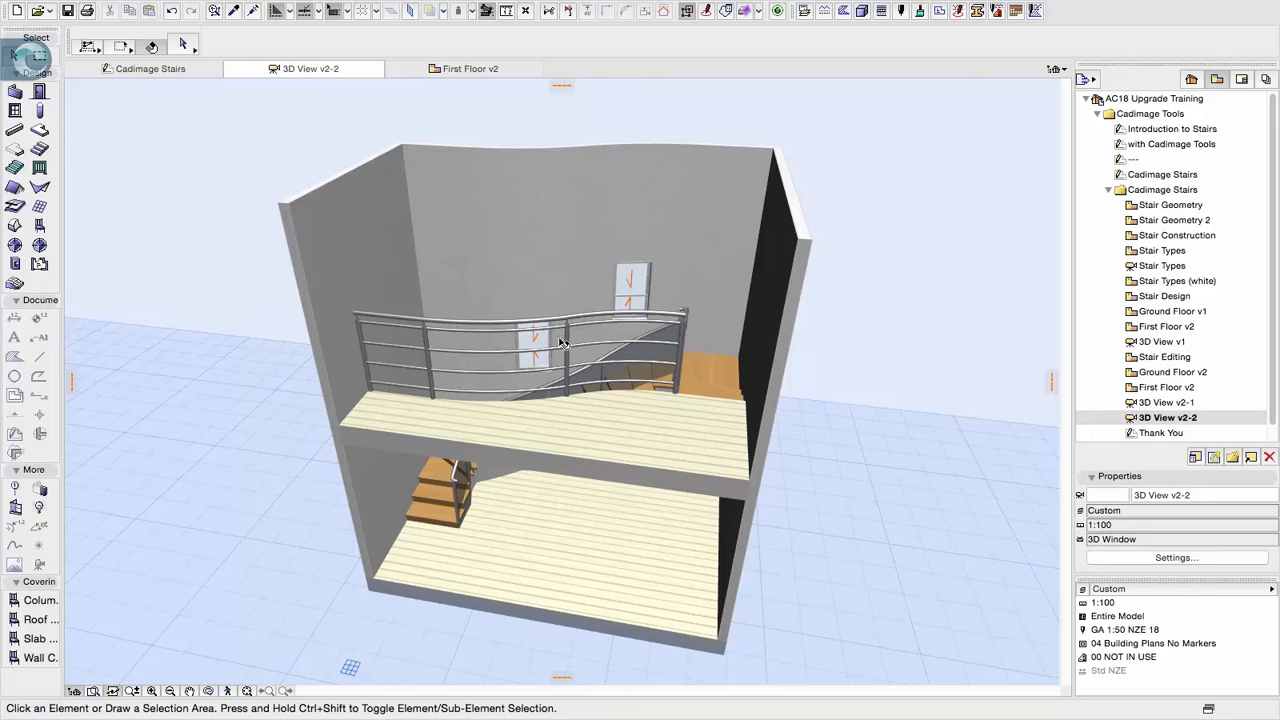
pyautogui.click(578, 440)
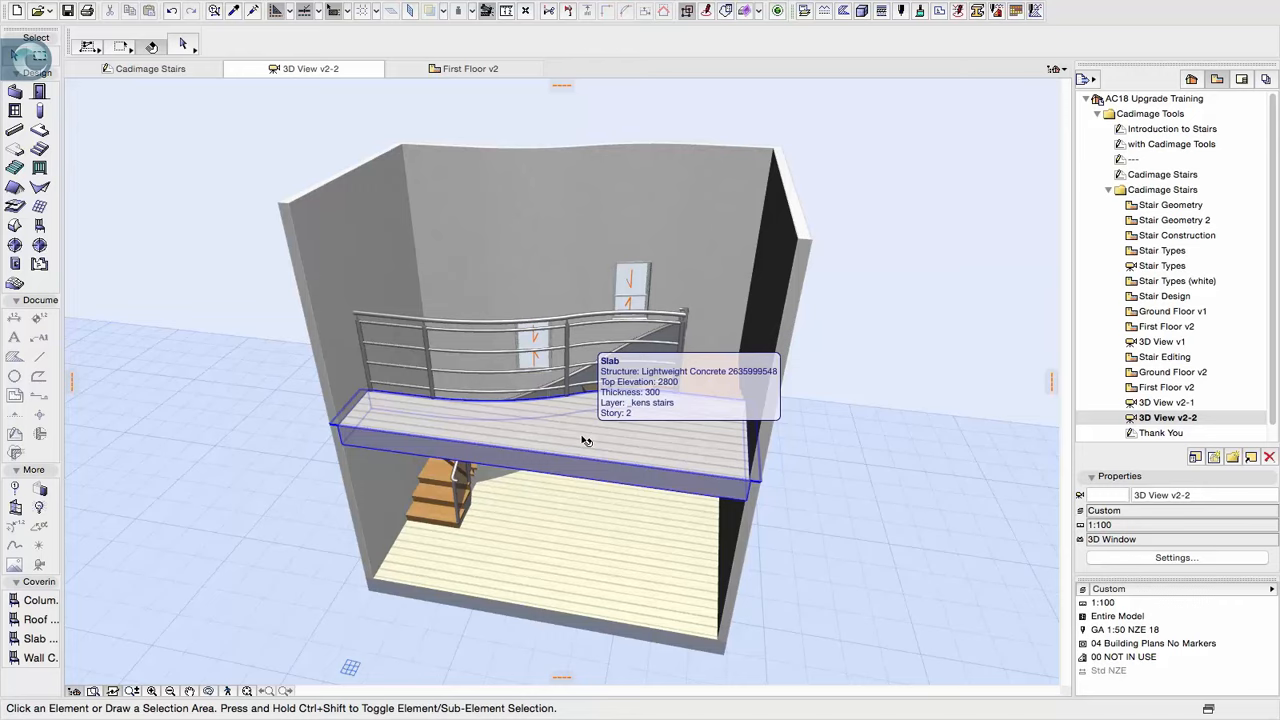
# Return to the First Floor v2 plan and subtract a rectangular notch from the middle of the slab's straight outer edge
pyautogui.doubleClick(1186, 388)
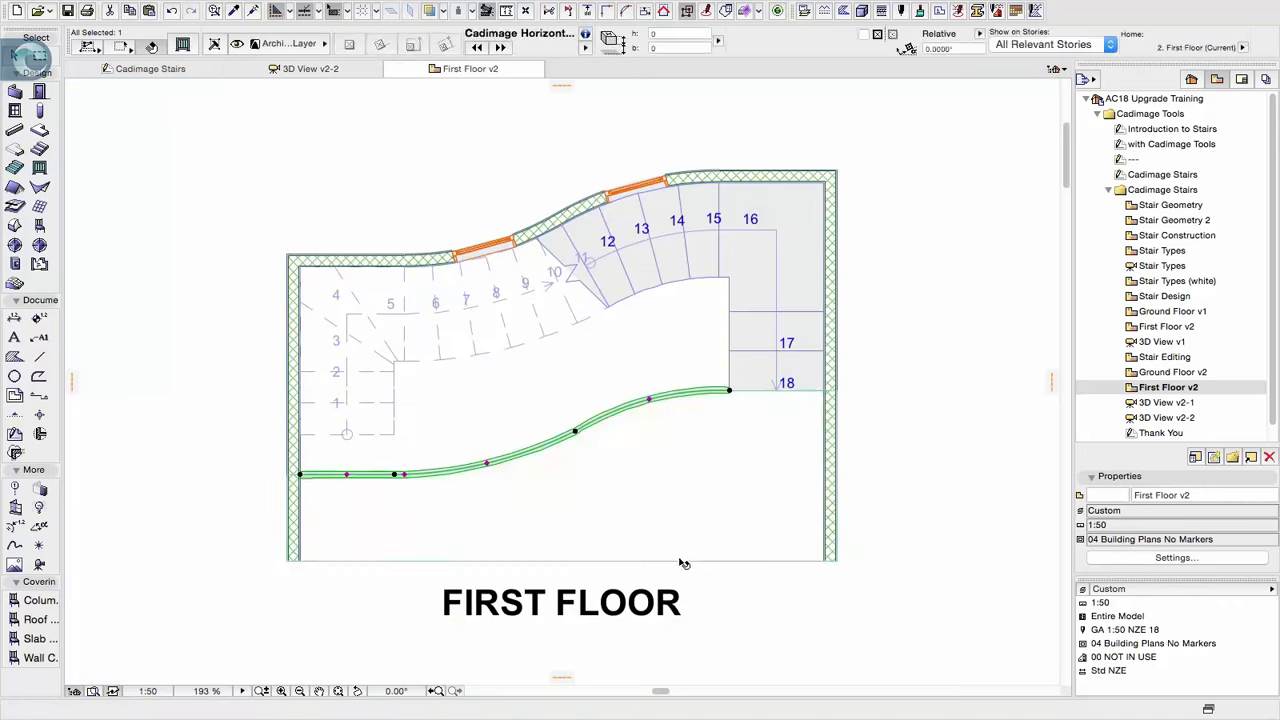
pyautogui.click(673, 561)
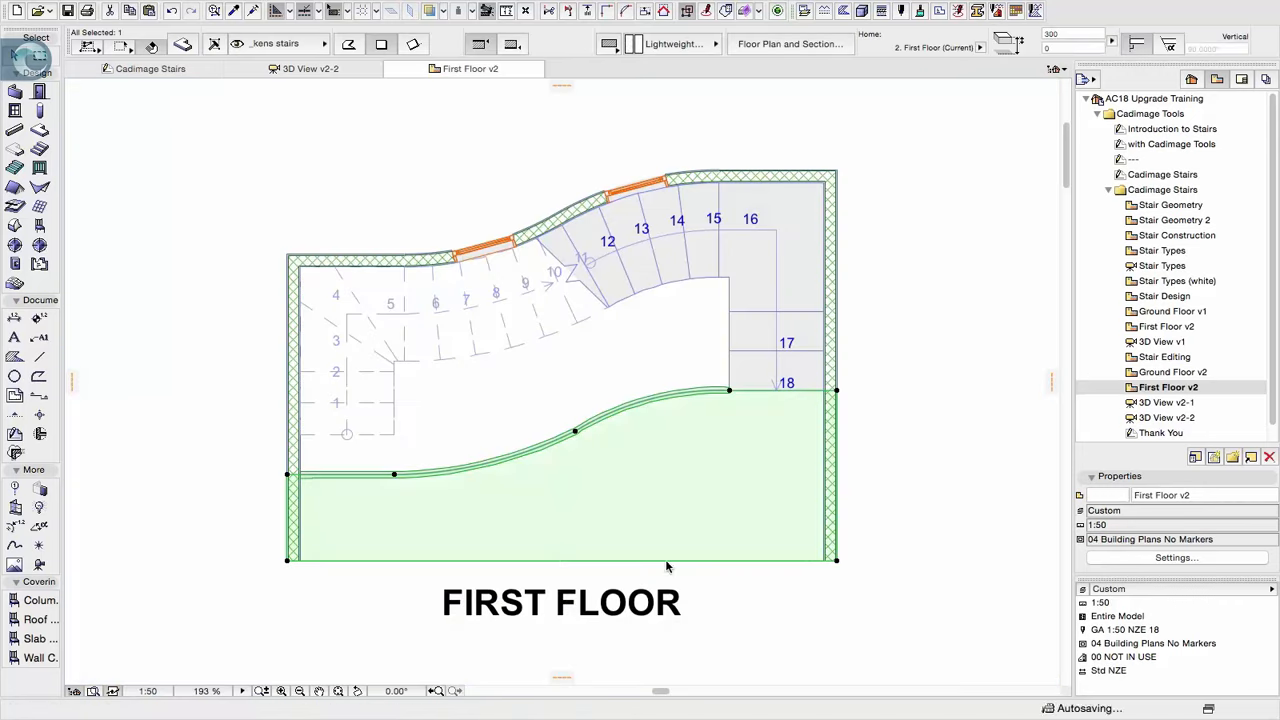
pyautogui.click(667, 563)
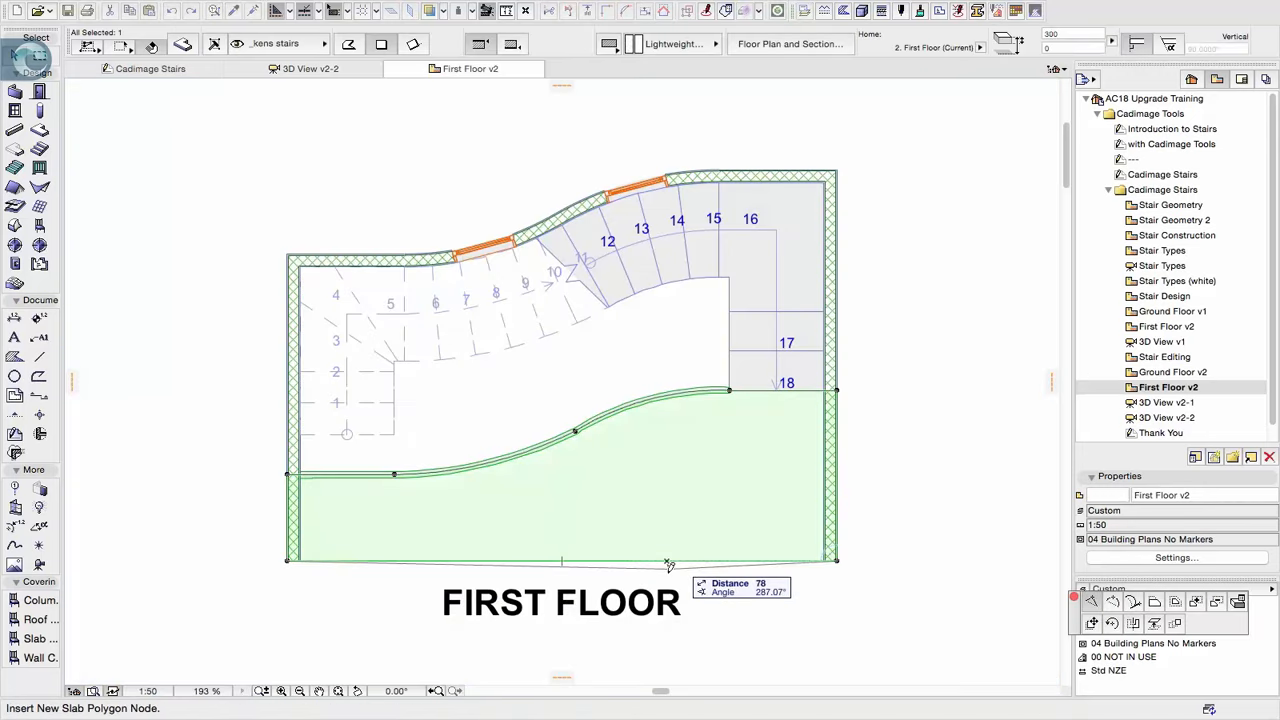
pyautogui.click(1217, 602)
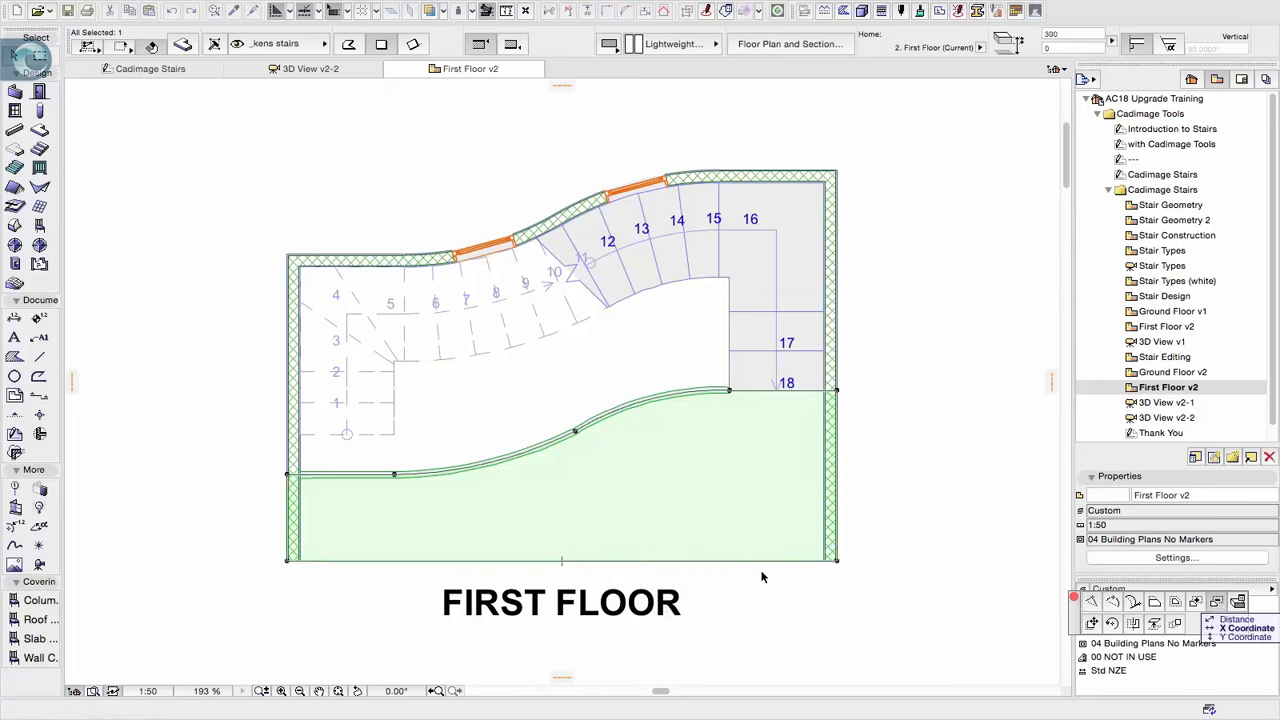
pyautogui.click(631, 560)
pyautogui.click(452, 524)
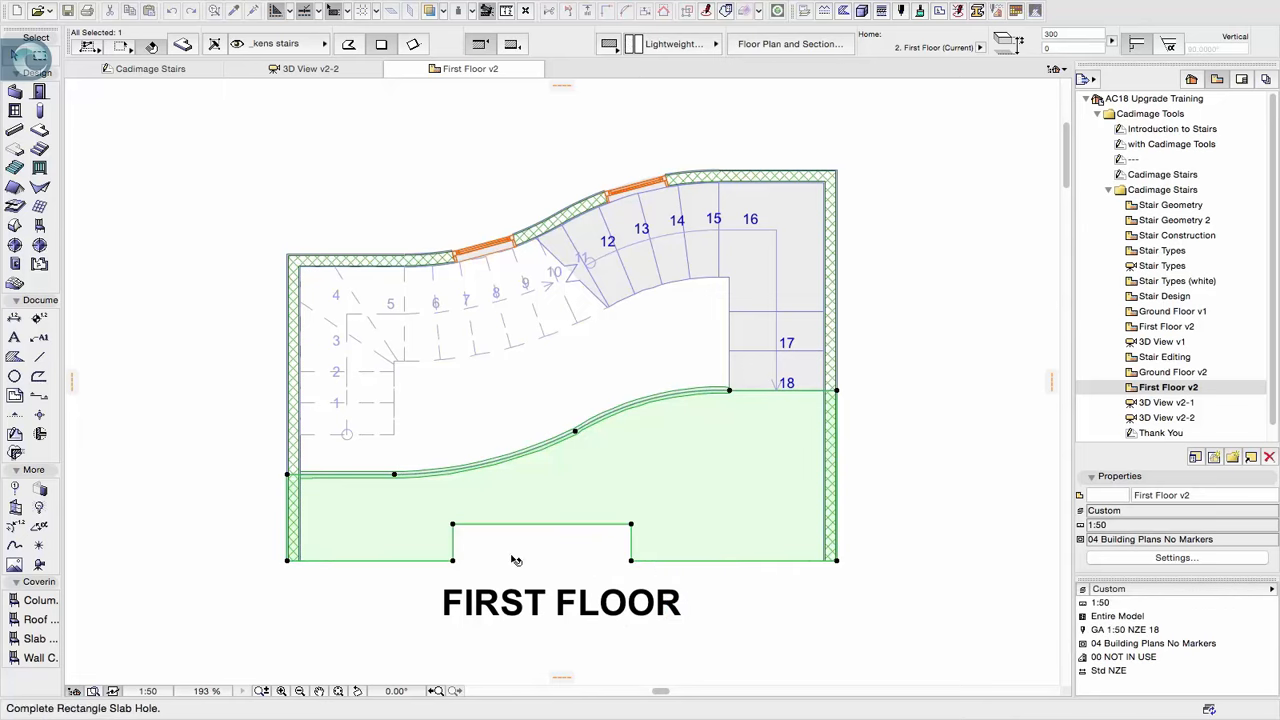
pyautogui.click(107, 350)
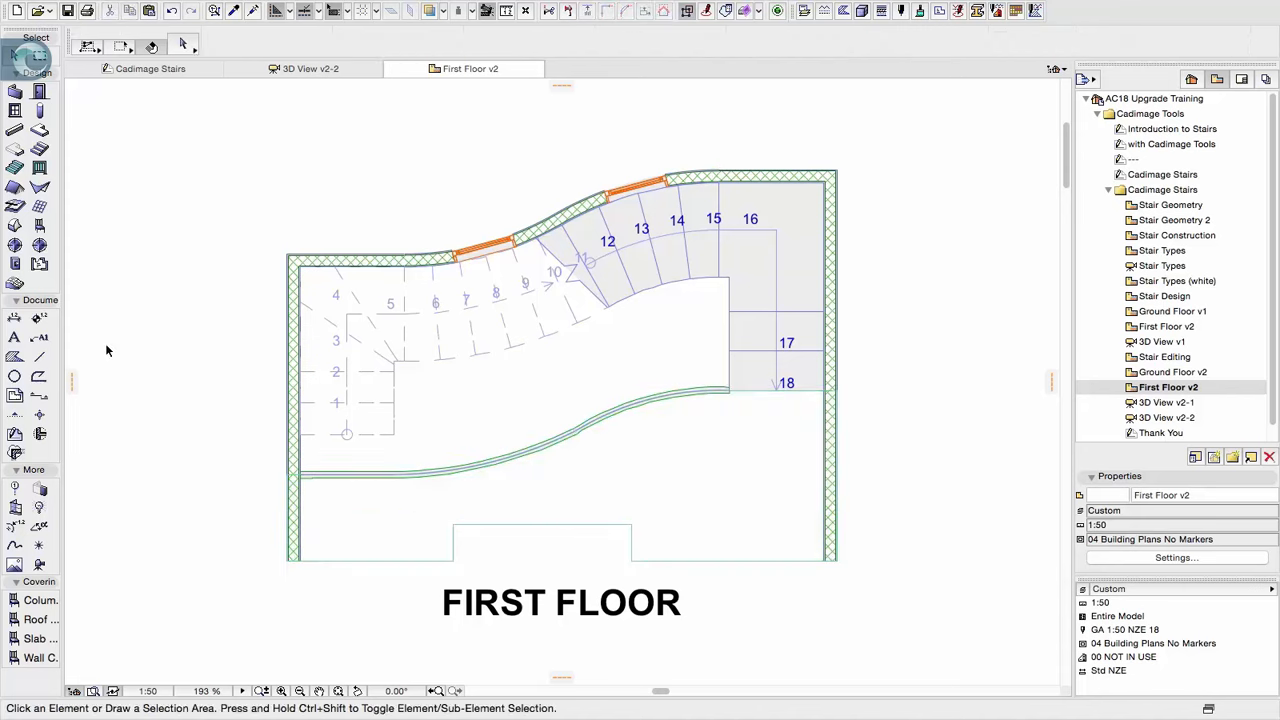
# Set the Railing tool's default type to Cadimage Timber Railing
pyautogui.doubleClick(39, 168)
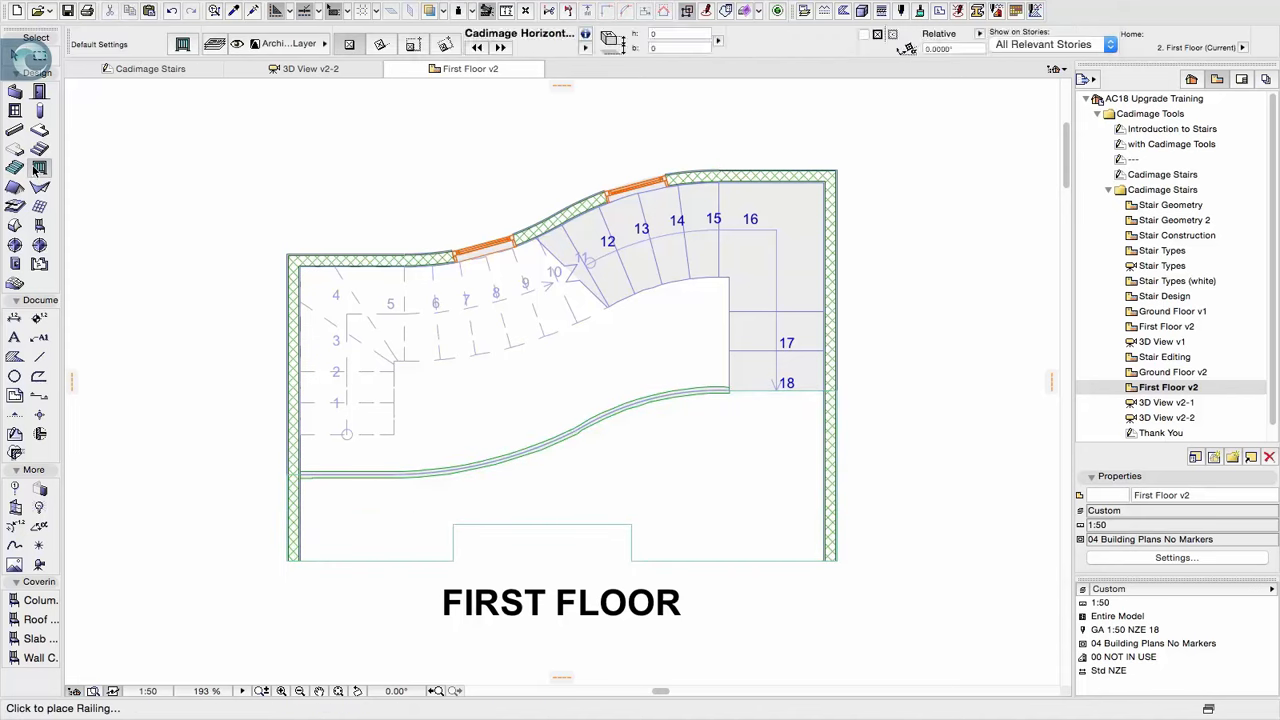
pyautogui.click(486, 556)
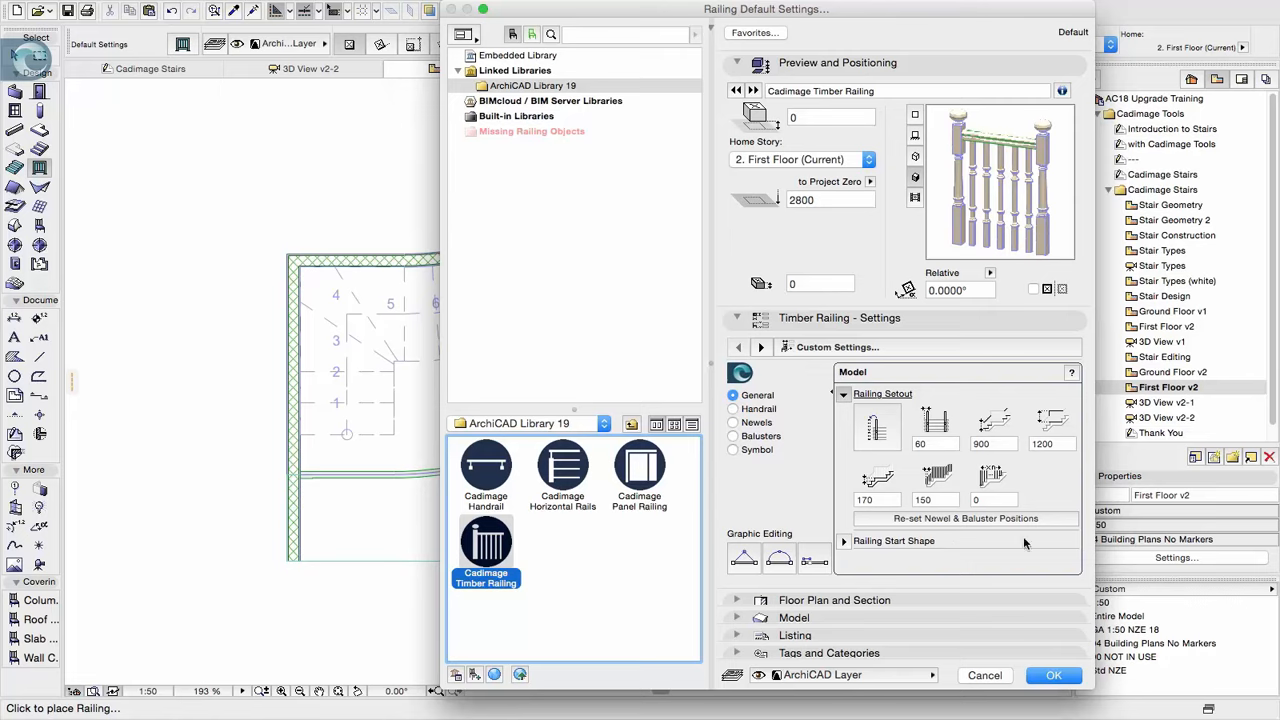
pyautogui.click(1066, 678)
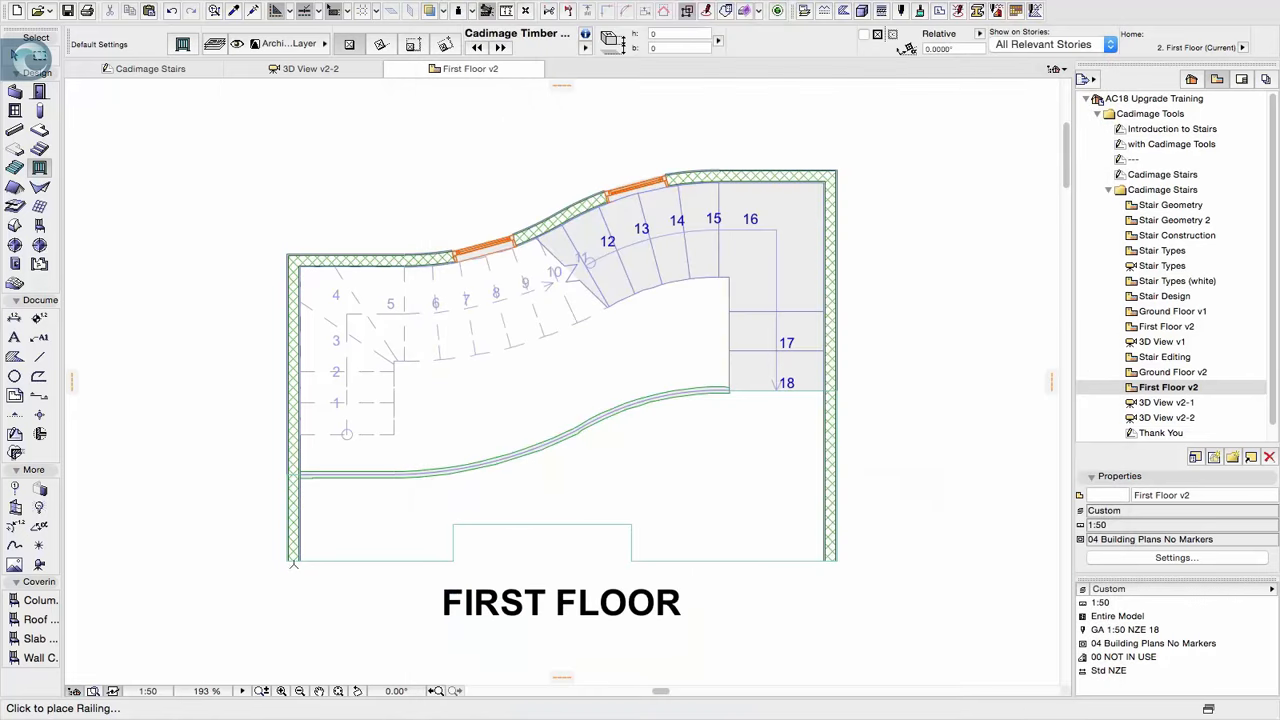
# Place a timber railing along the slab's notched edge starting at the left wall, and enable its node editing
pyautogui.click(301, 557)
pyautogui.doubleClick(404, 557)
pyautogui.click(183, 43)
pyautogui.click(744, 560)
pyautogui.click(1064, 680)
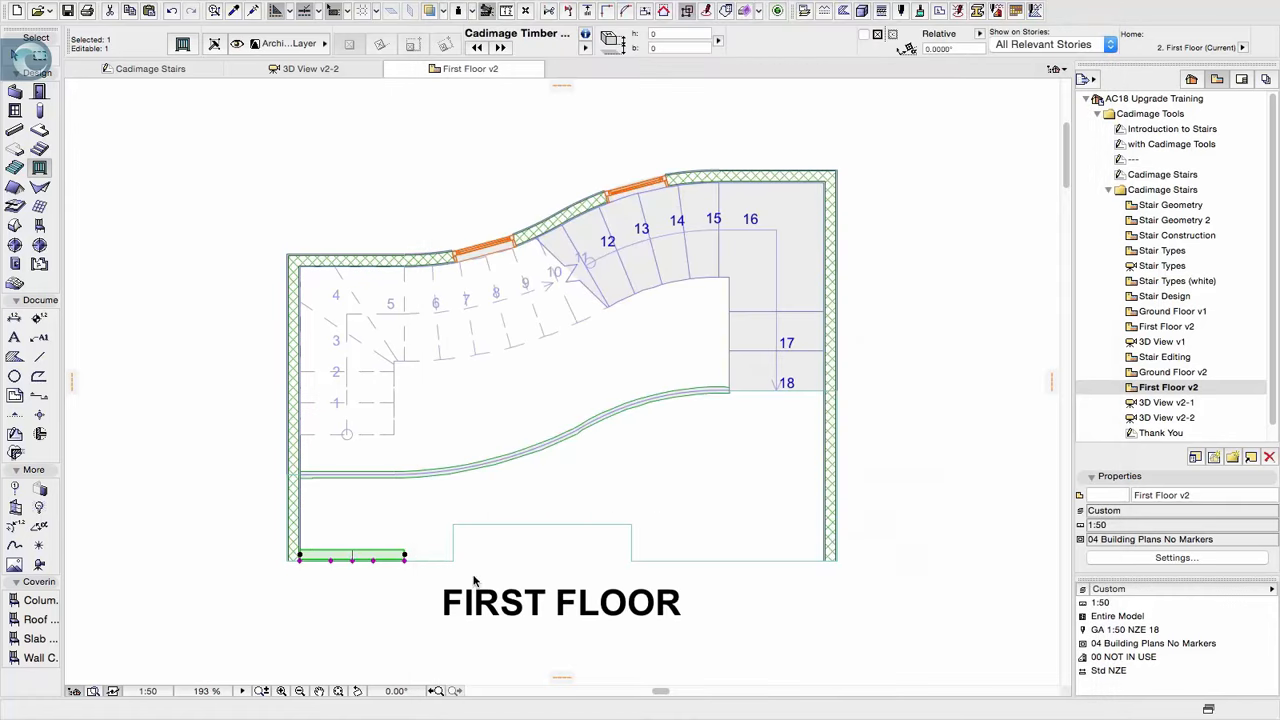
# Stretch the timber railing to the right wall and add nodes at the notch's two outer corners
pyautogui.click(405, 554)
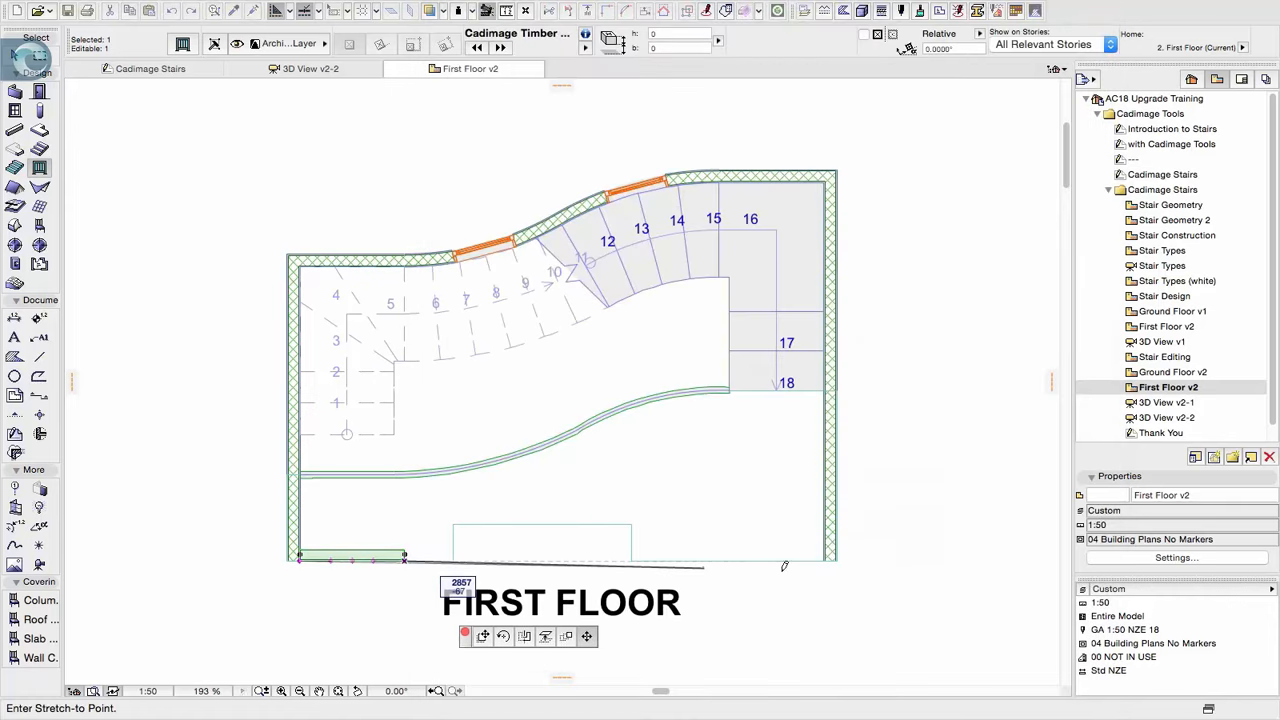
pyautogui.click(825, 557)
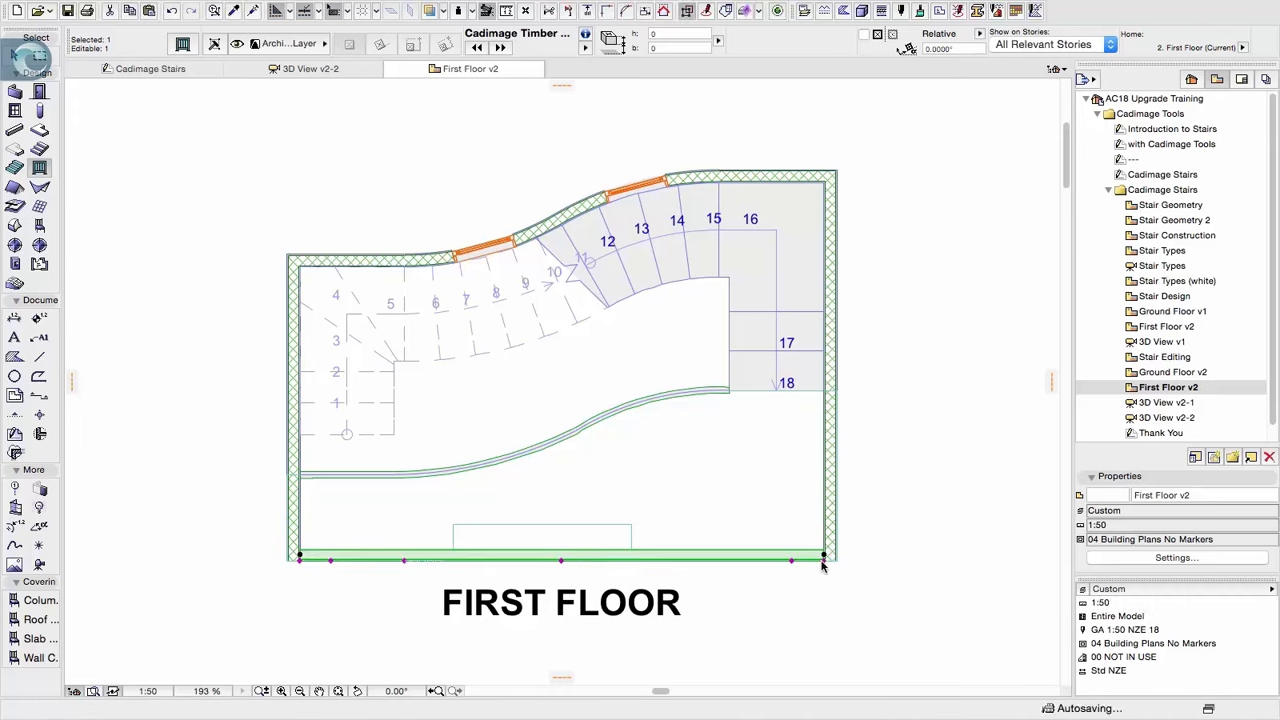
pyautogui.click(562, 556)
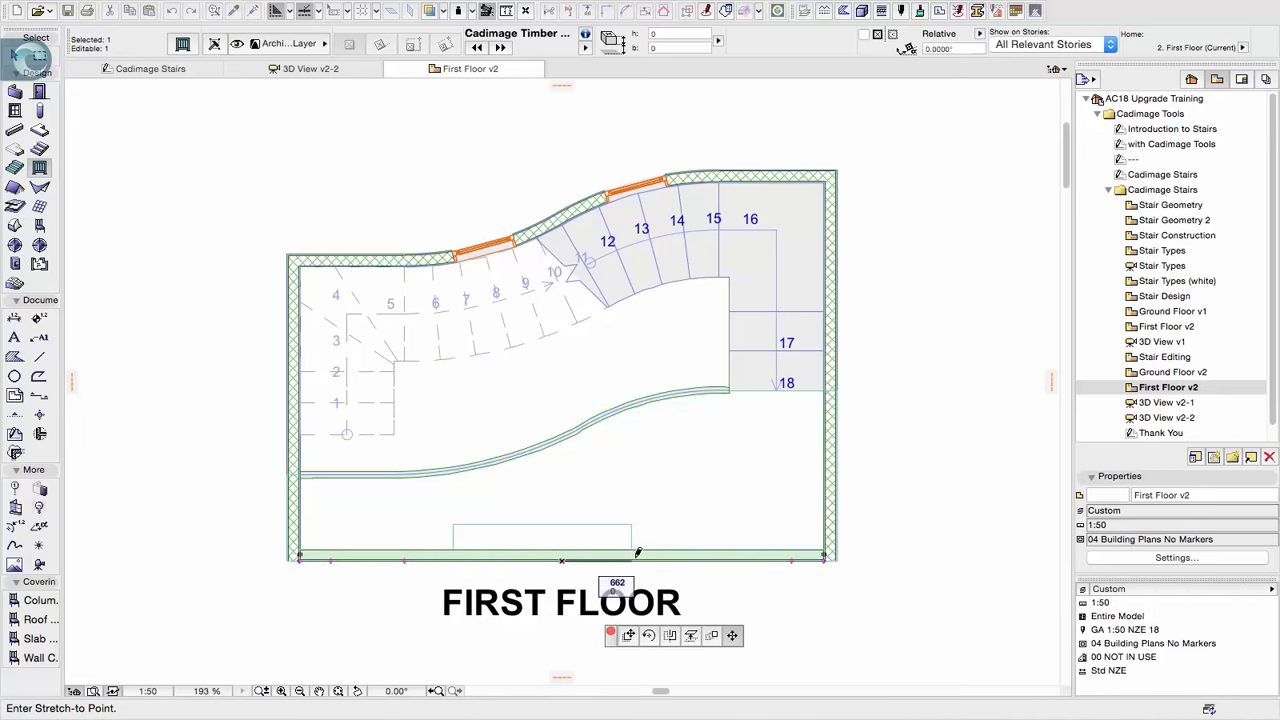
pyautogui.click(631, 556)
pyautogui.click(467, 560)
pyautogui.click(453, 555)
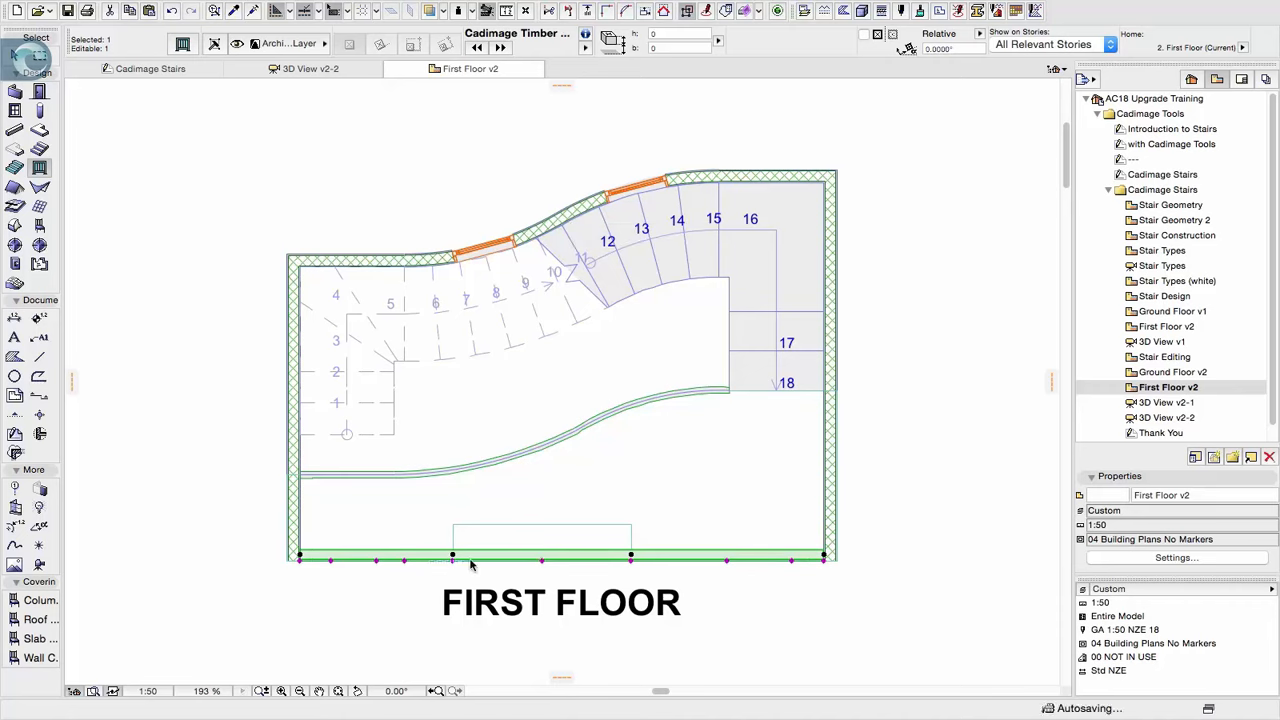
# Pull the railing's middle section onto the notch's two inner corners and check the railing in 3D View v2-2
pyautogui.click(545, 559)
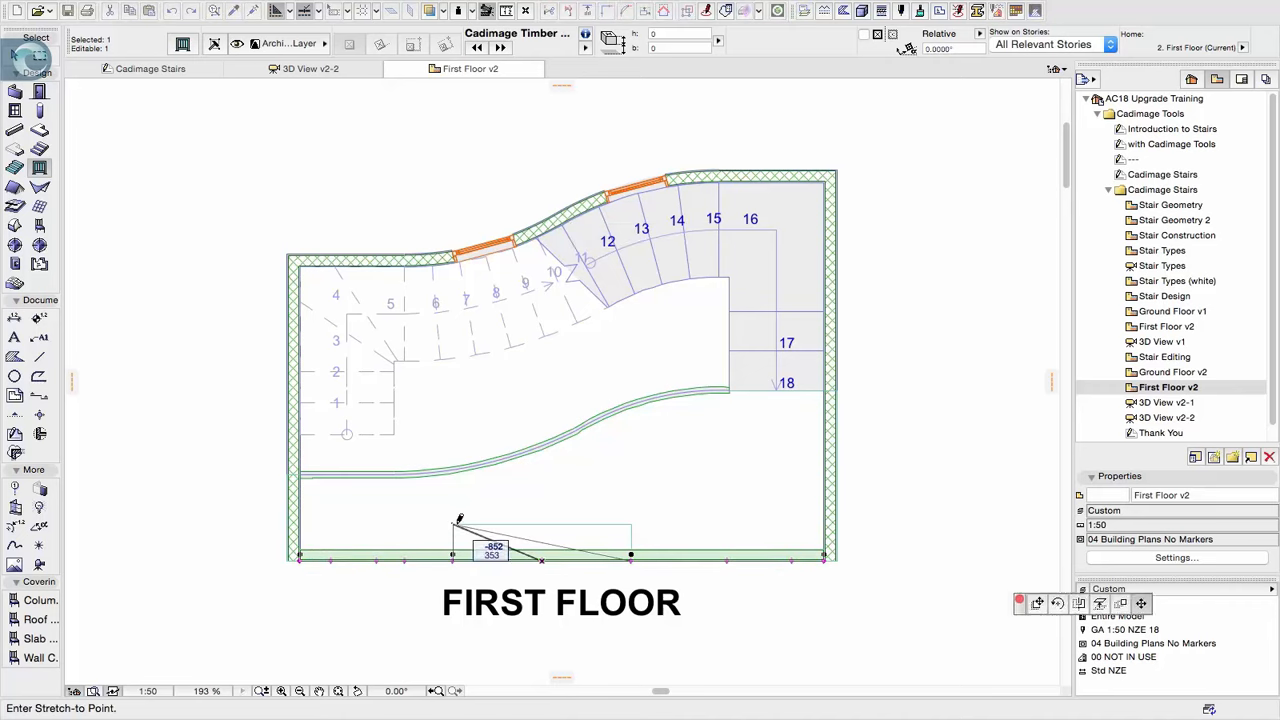
pyautogui.click(453, 524)
pyautogui.click(600, 549)
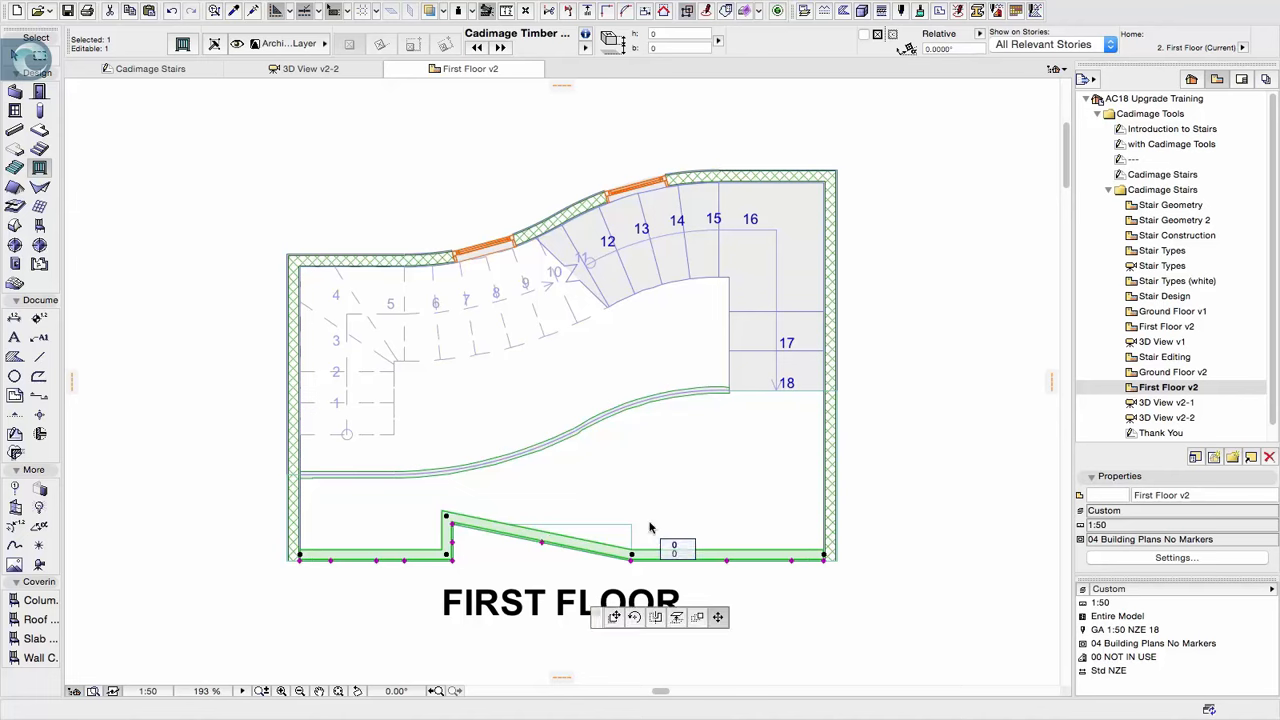
pyautogui.click(637, 518)
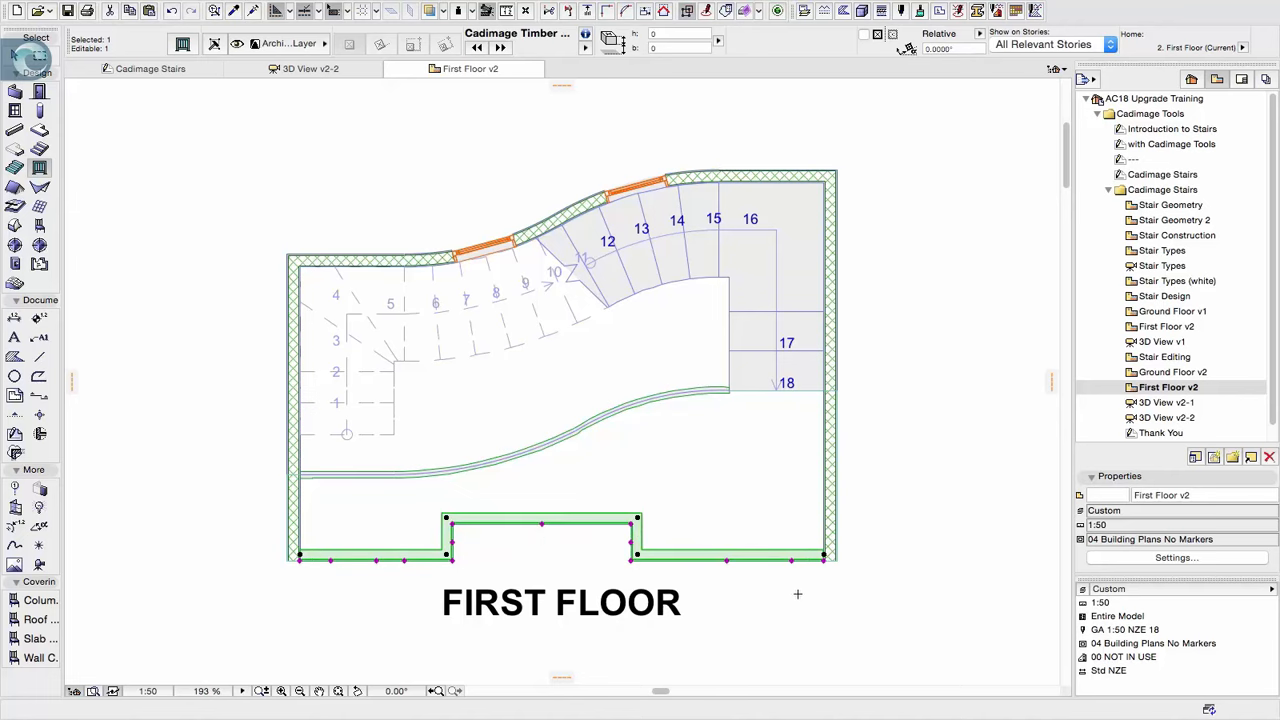
pyautogui.press('Escape')
pyautogui.click(1157, 418)
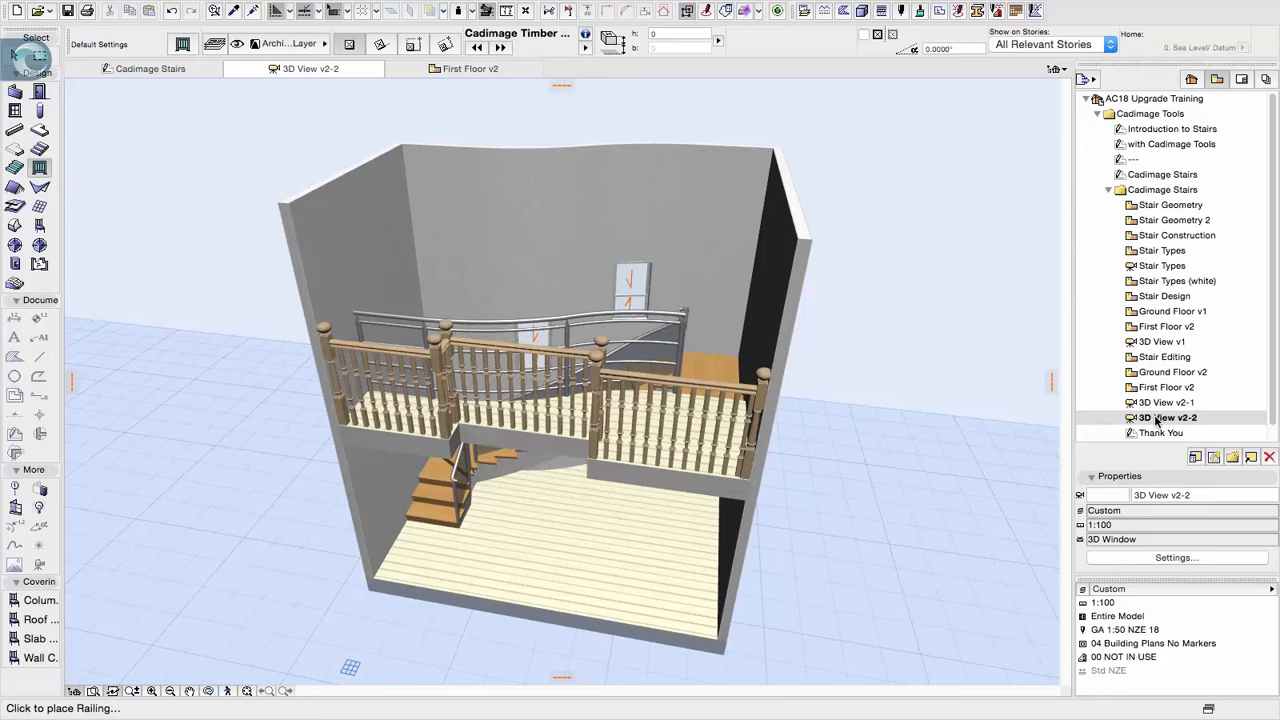
# Return to the First Floor v2 plan and switch the timber railing's graphic editing to newel and baluster positions
pyautogui.click(1172, 390)
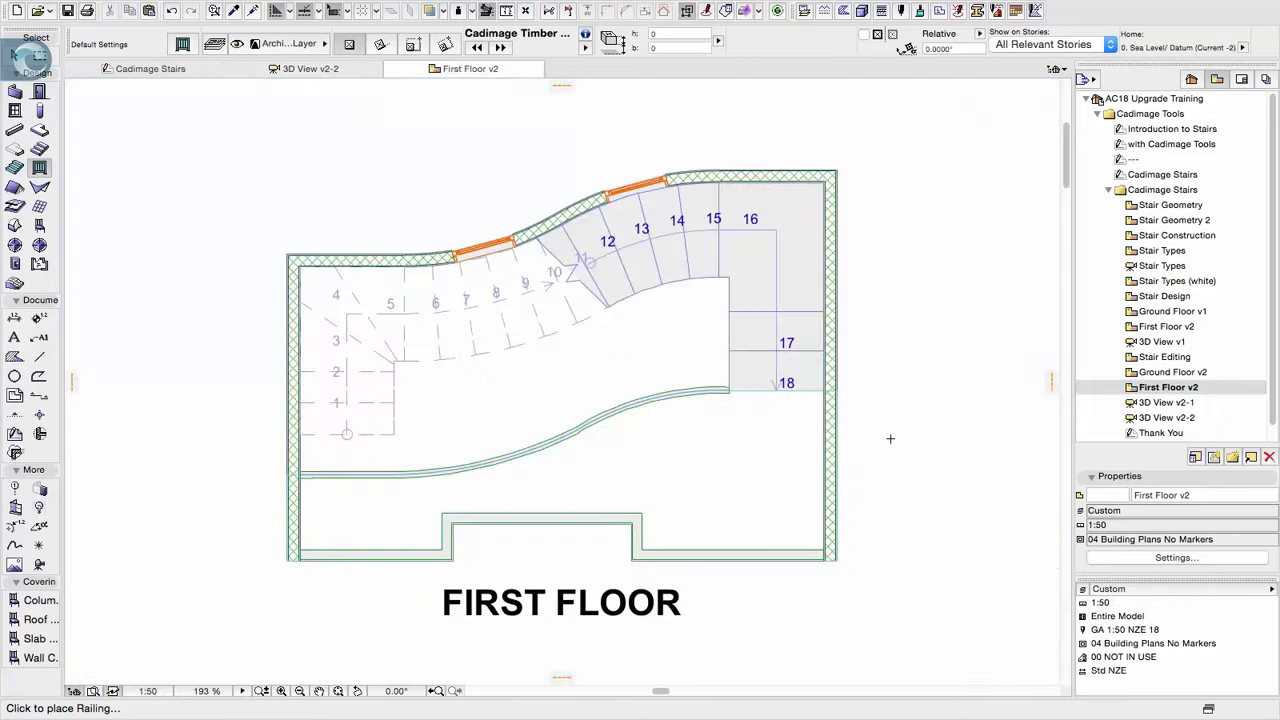
pyautogui.click(668, 556)
pyautogui.click(179, 40)
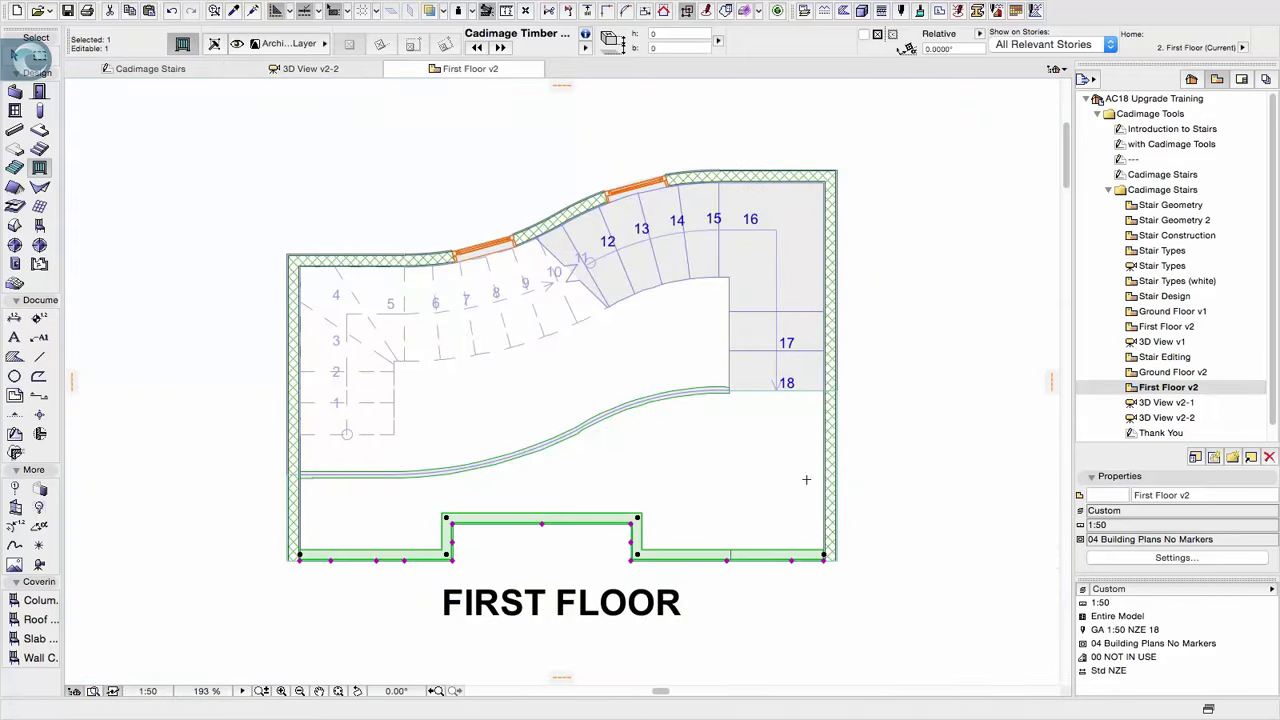
pyautogui.click(815, 558)
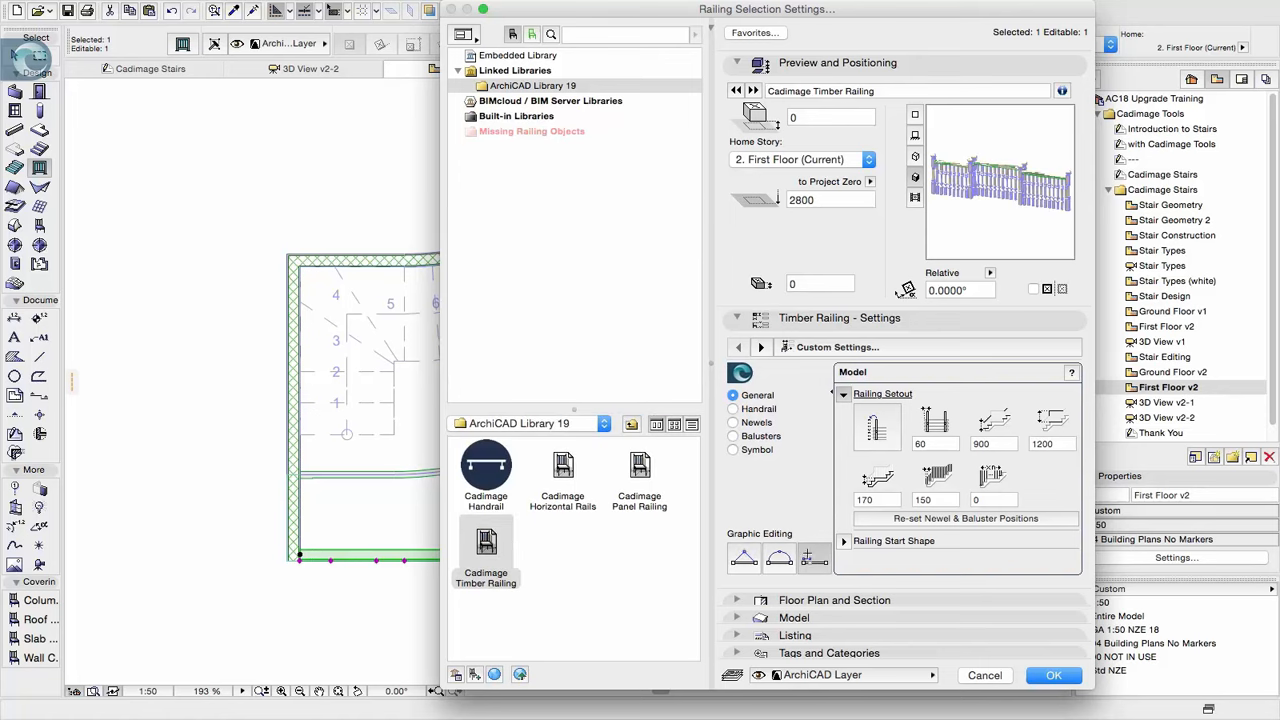
pyautogui.click(1053, 675)
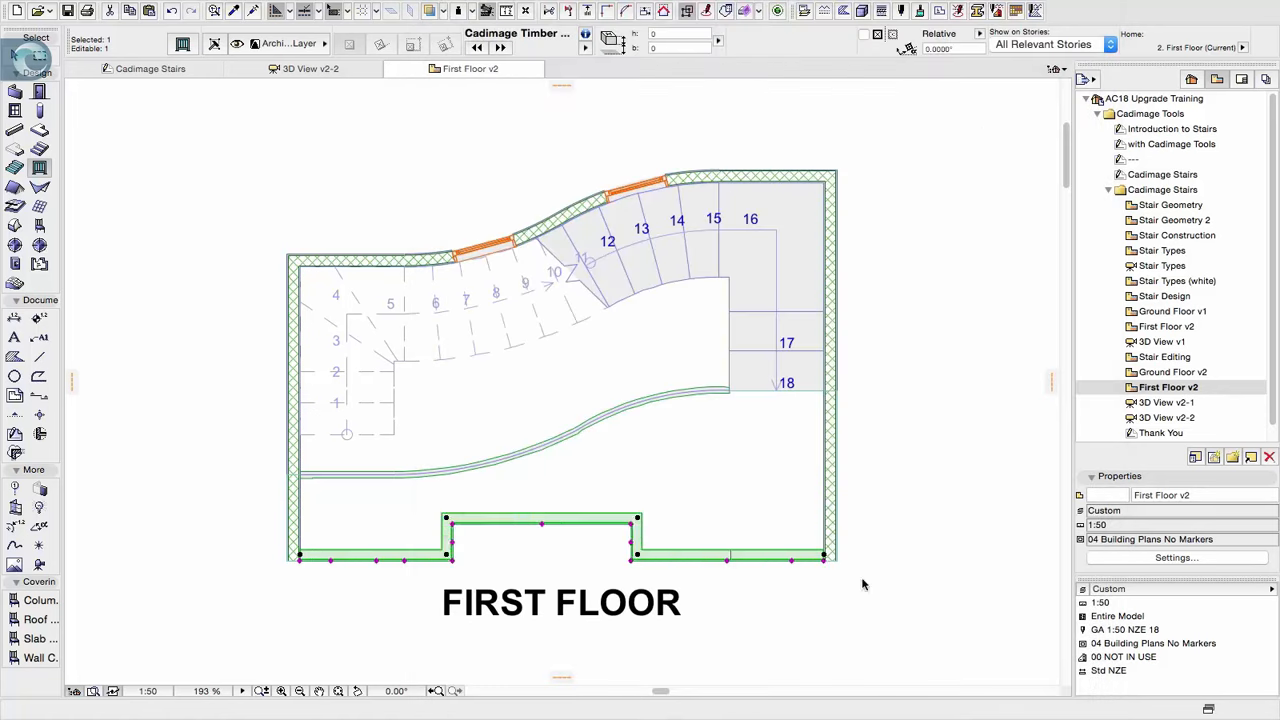
# Shift the balusters on the notch's right return away from the outer corner newel, adjusting the inner one by about 20 mm
pyautogui.scroll(10, 684, 550)
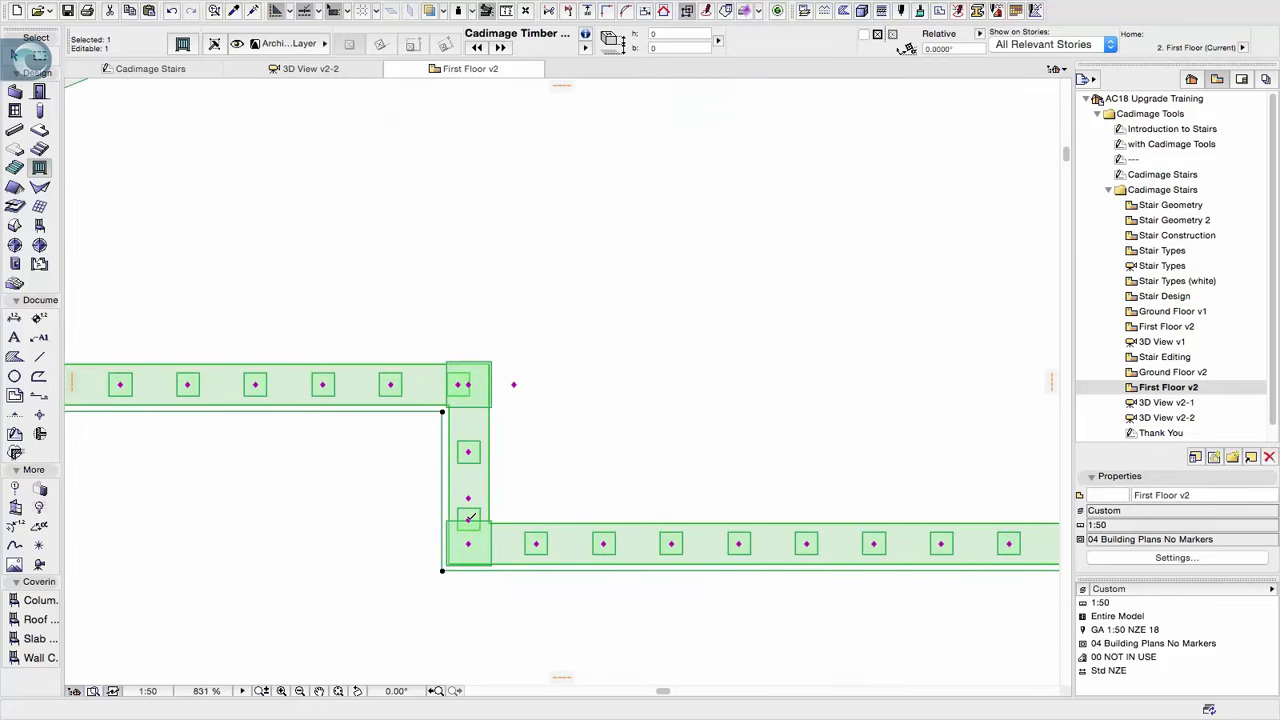
pyautogui.click(469, 520)
pyautogui.click(468, 498)
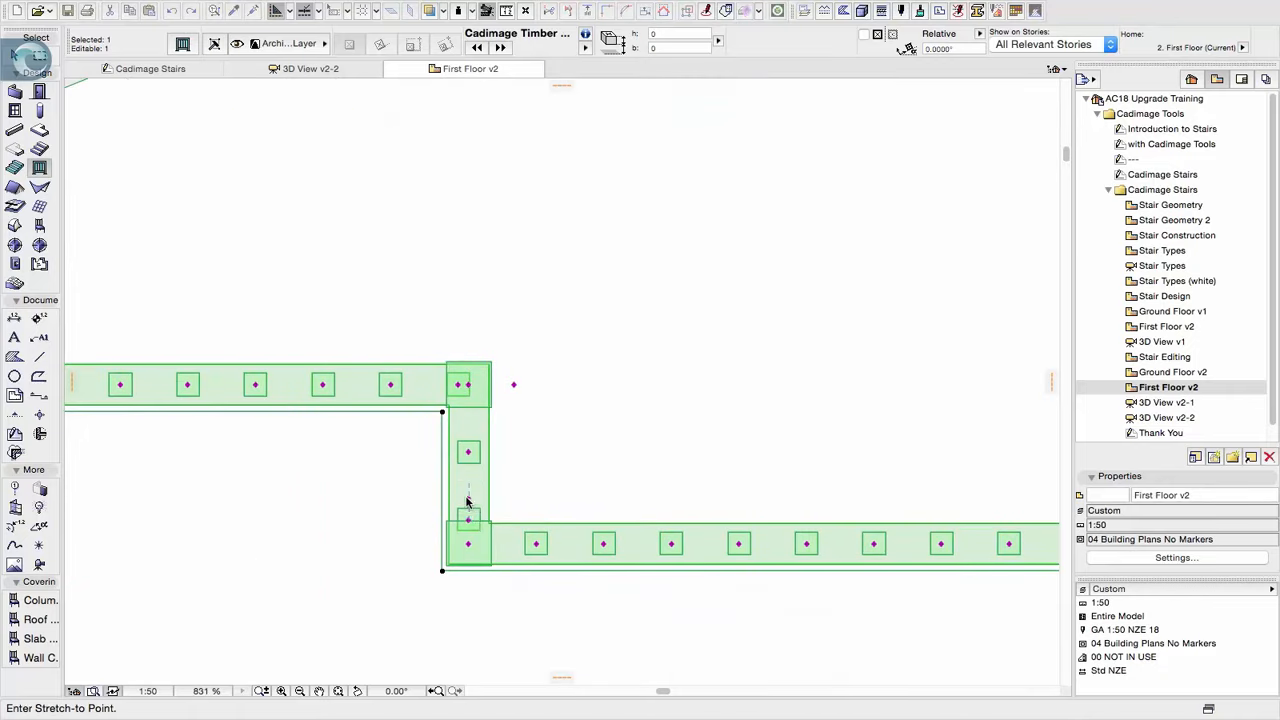
pyautogui.click(470, 451)
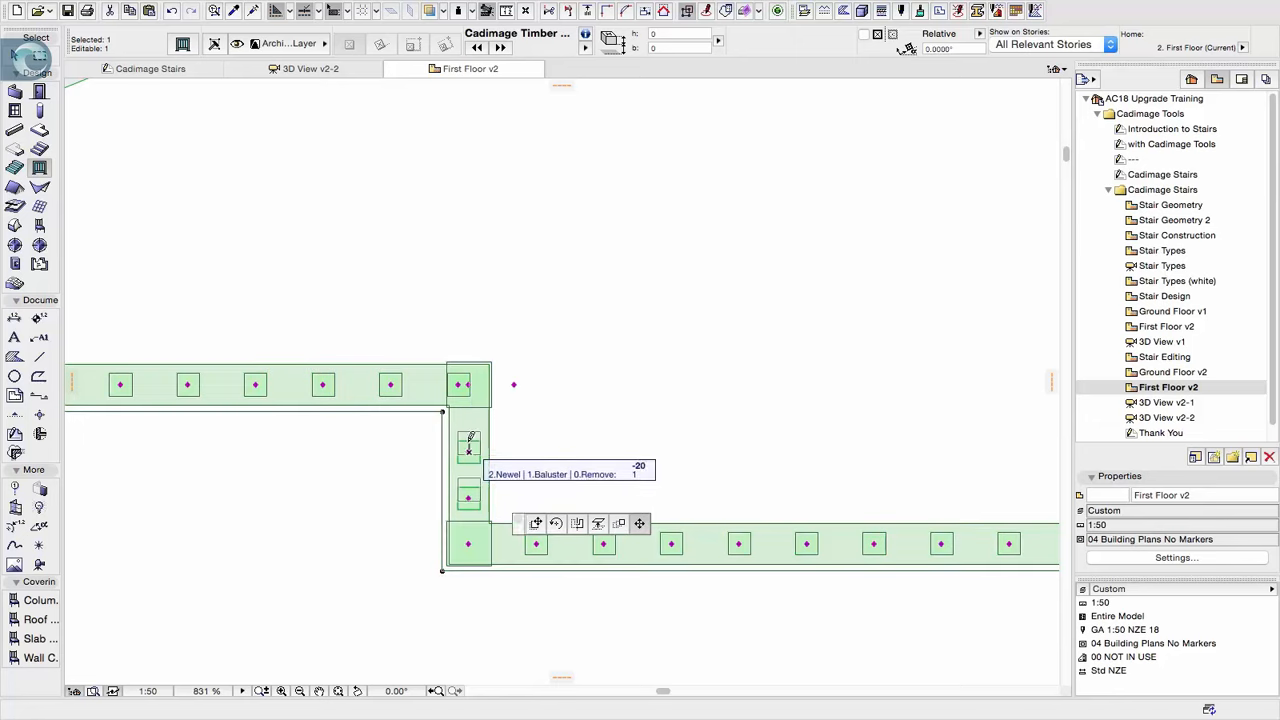
pyautogui.click(469, 441)
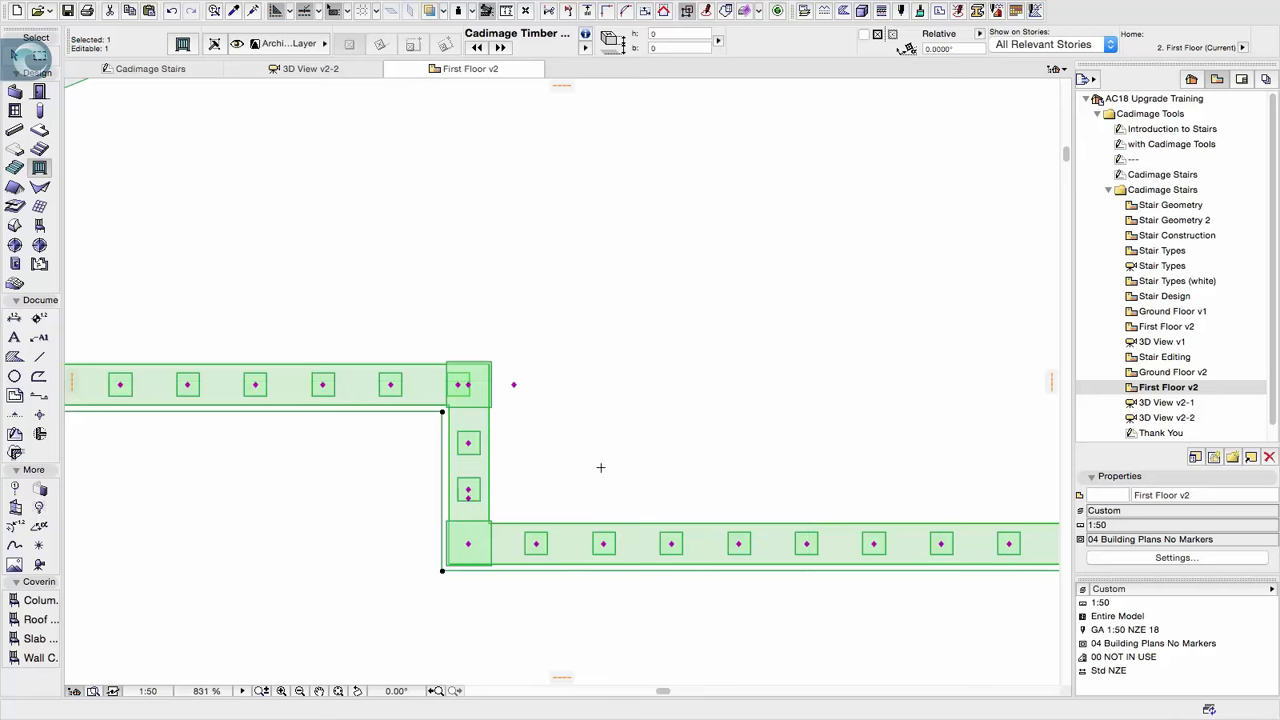
# Convert the sixth baluster from the notch corner into a newel on the railing's right-hand straight section
pyautogui.hscroll(5, 790, 558)
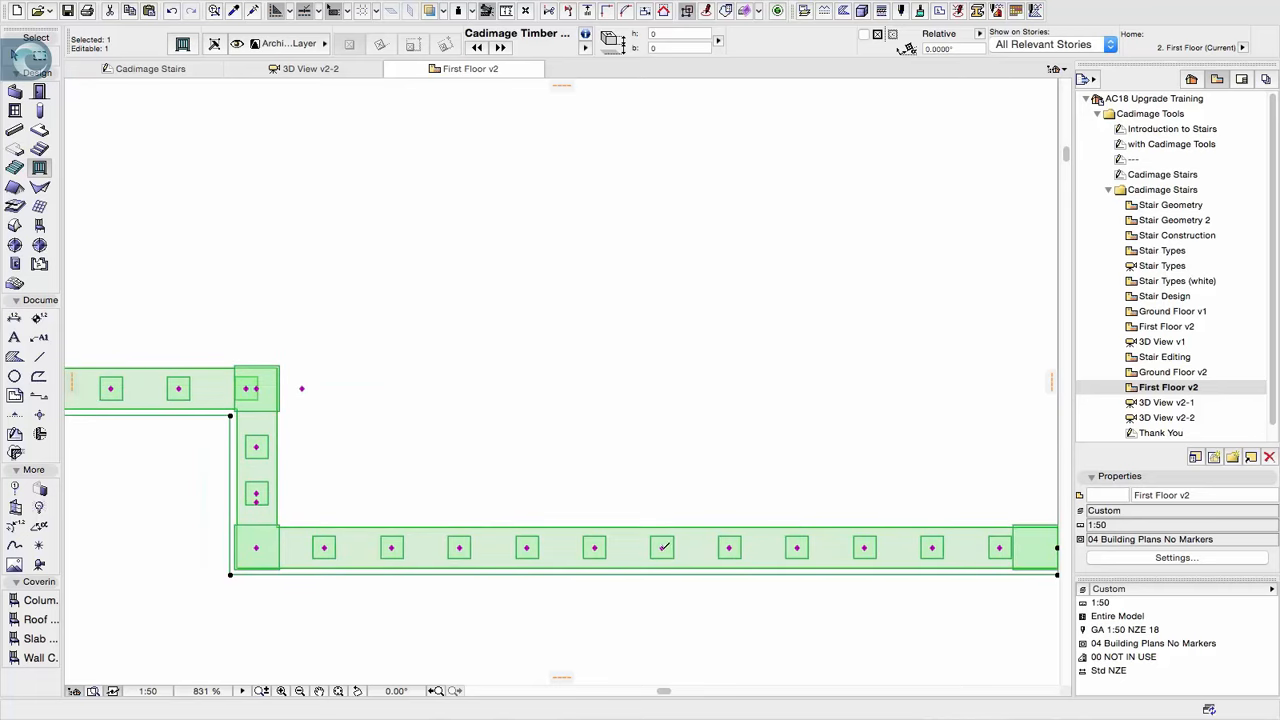
pyautogui.click(662, 547)
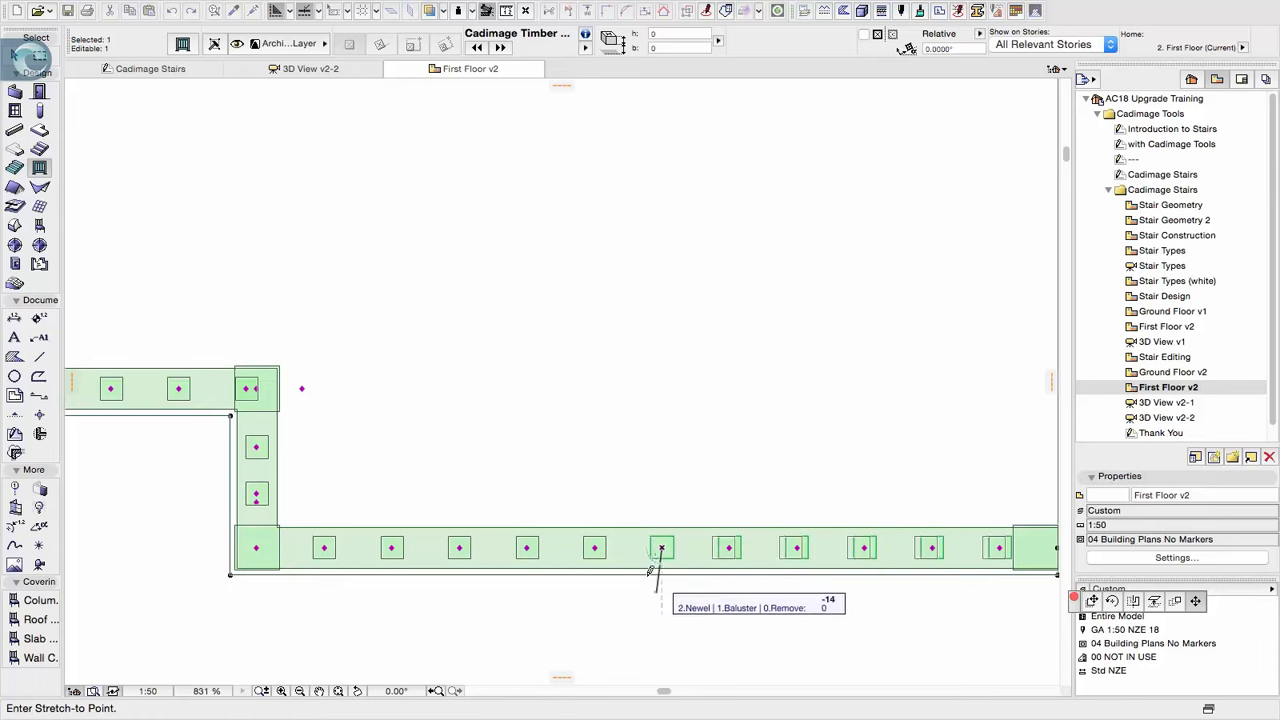
pyautogui.click(663, 509)
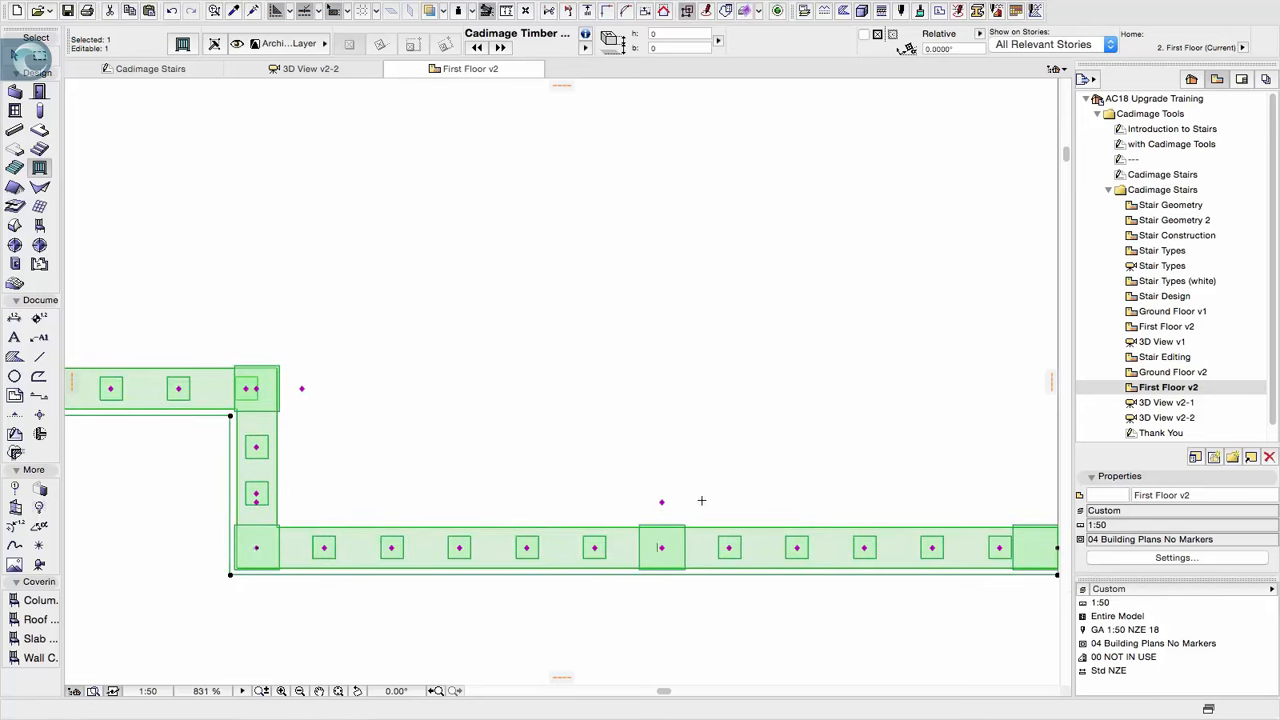
pyautogui.press('Escape')
# Inspect the added newel in 3D View v2-2 and open the closing Thank You view
pyautogui.doubleClick(1160, 418)
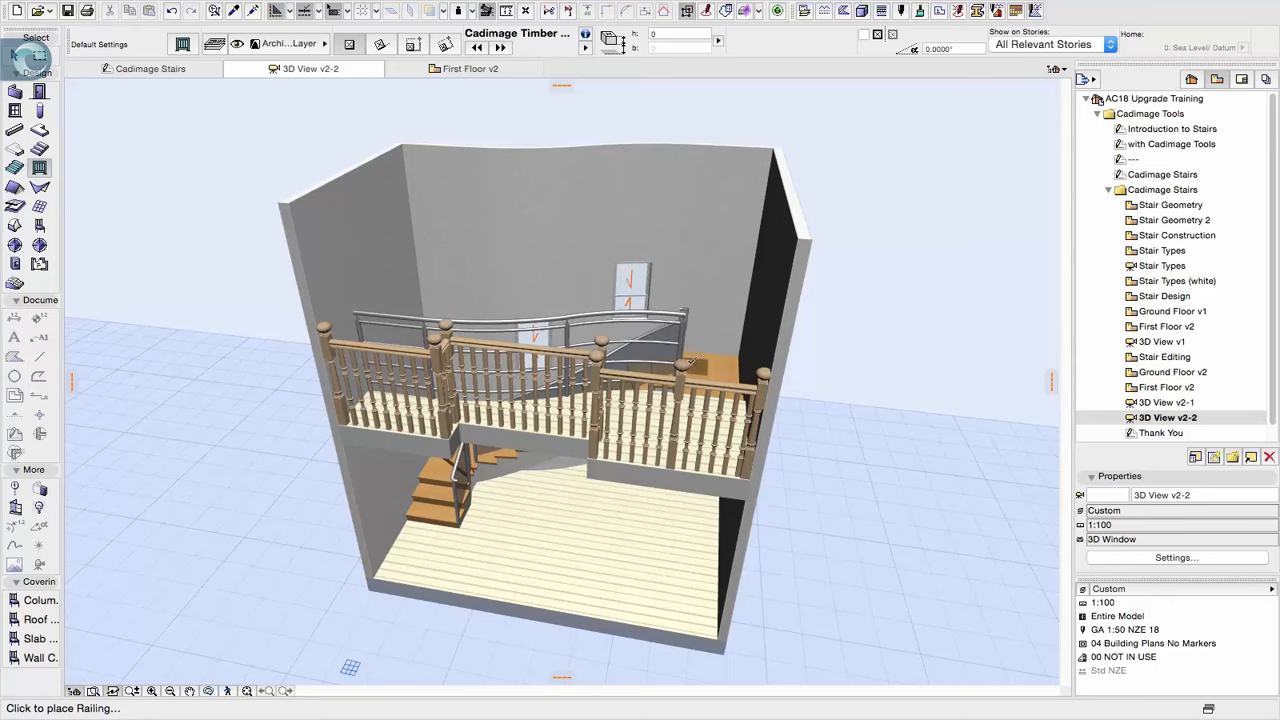
pyautogui.doubleClick(1162, 432)
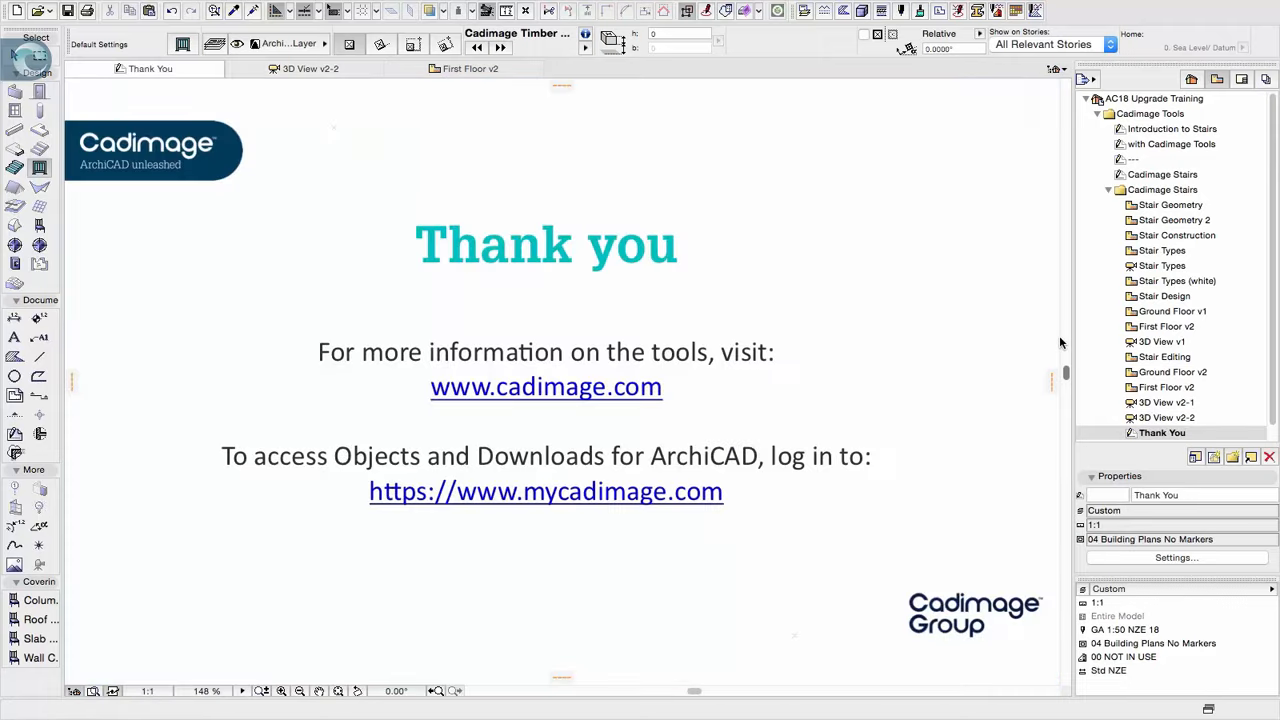